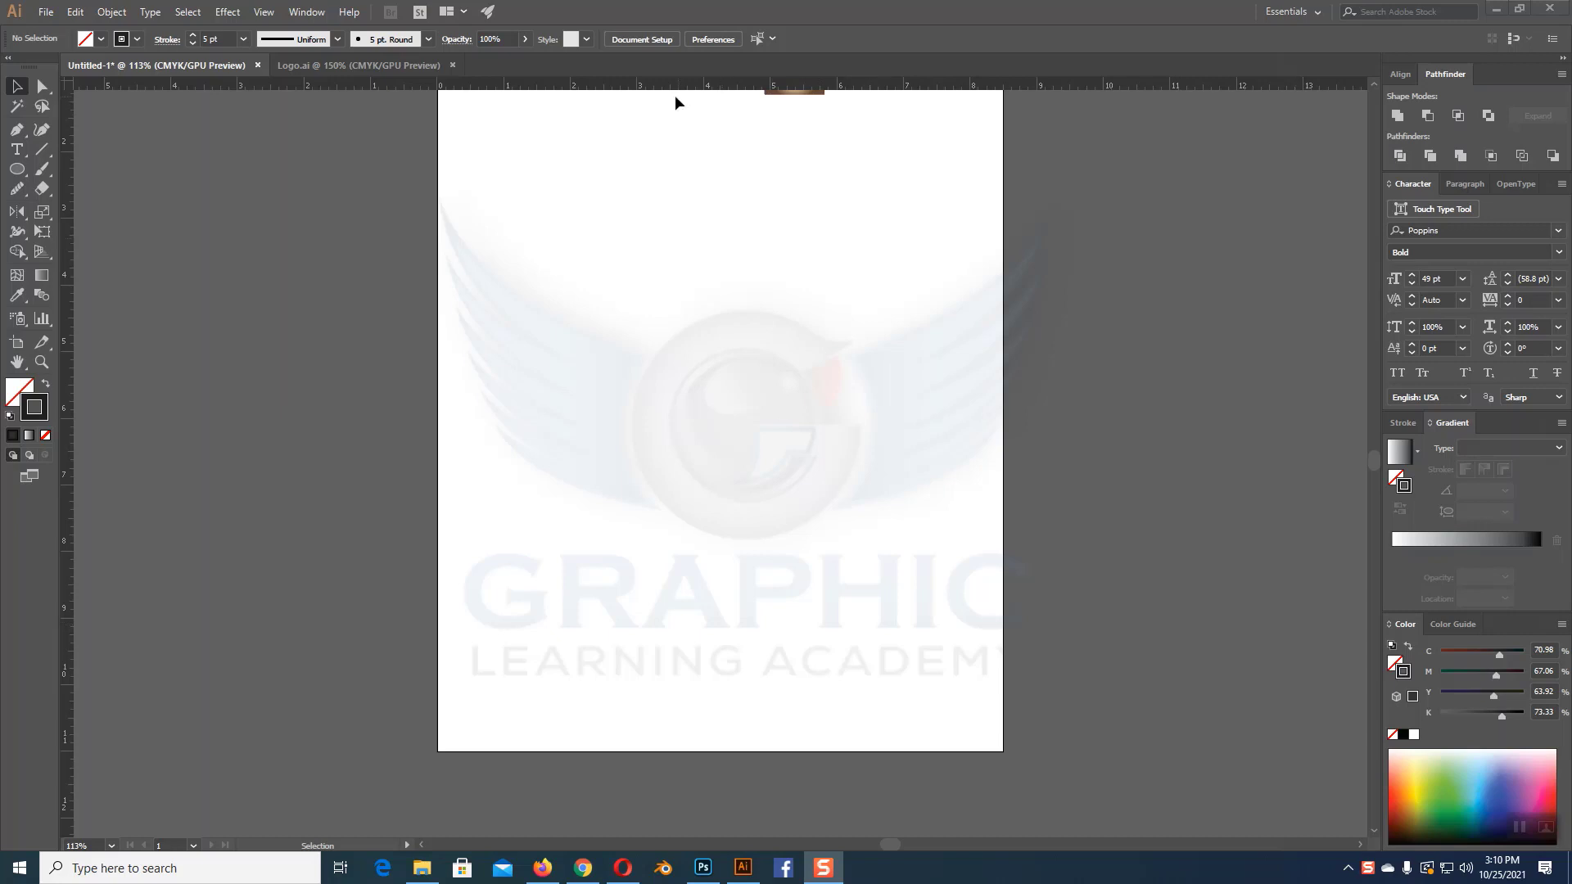
# Step: Place one horizontal and one vertical ruler guide crossing near the middle of the artboard, and lock the guides
pyautogui.click(651, 121)
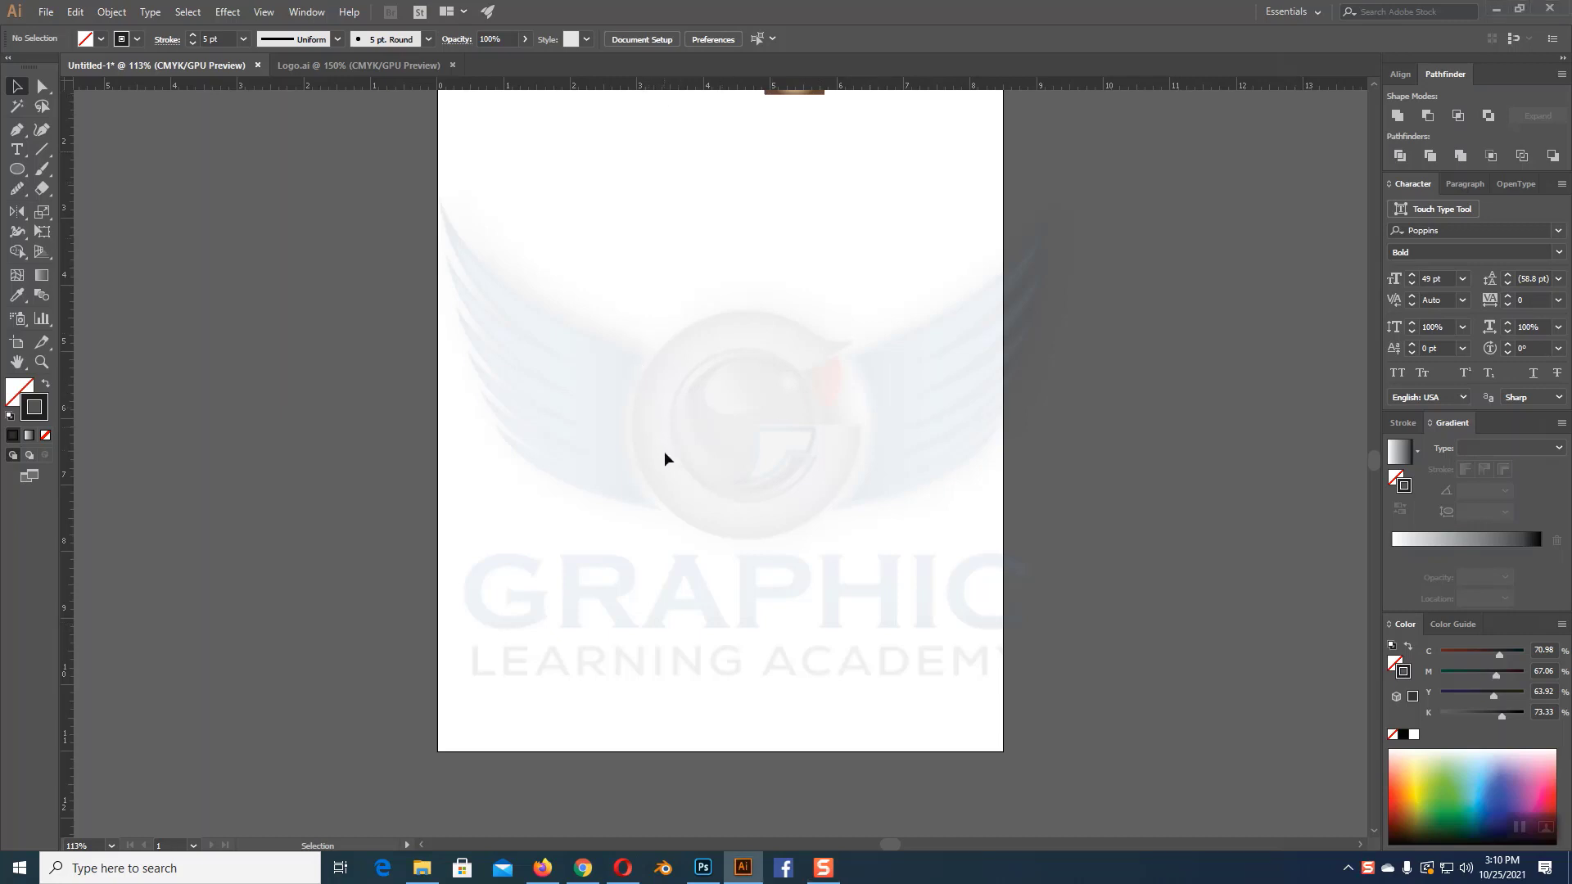
pyautogui.rightClick(842, 378)
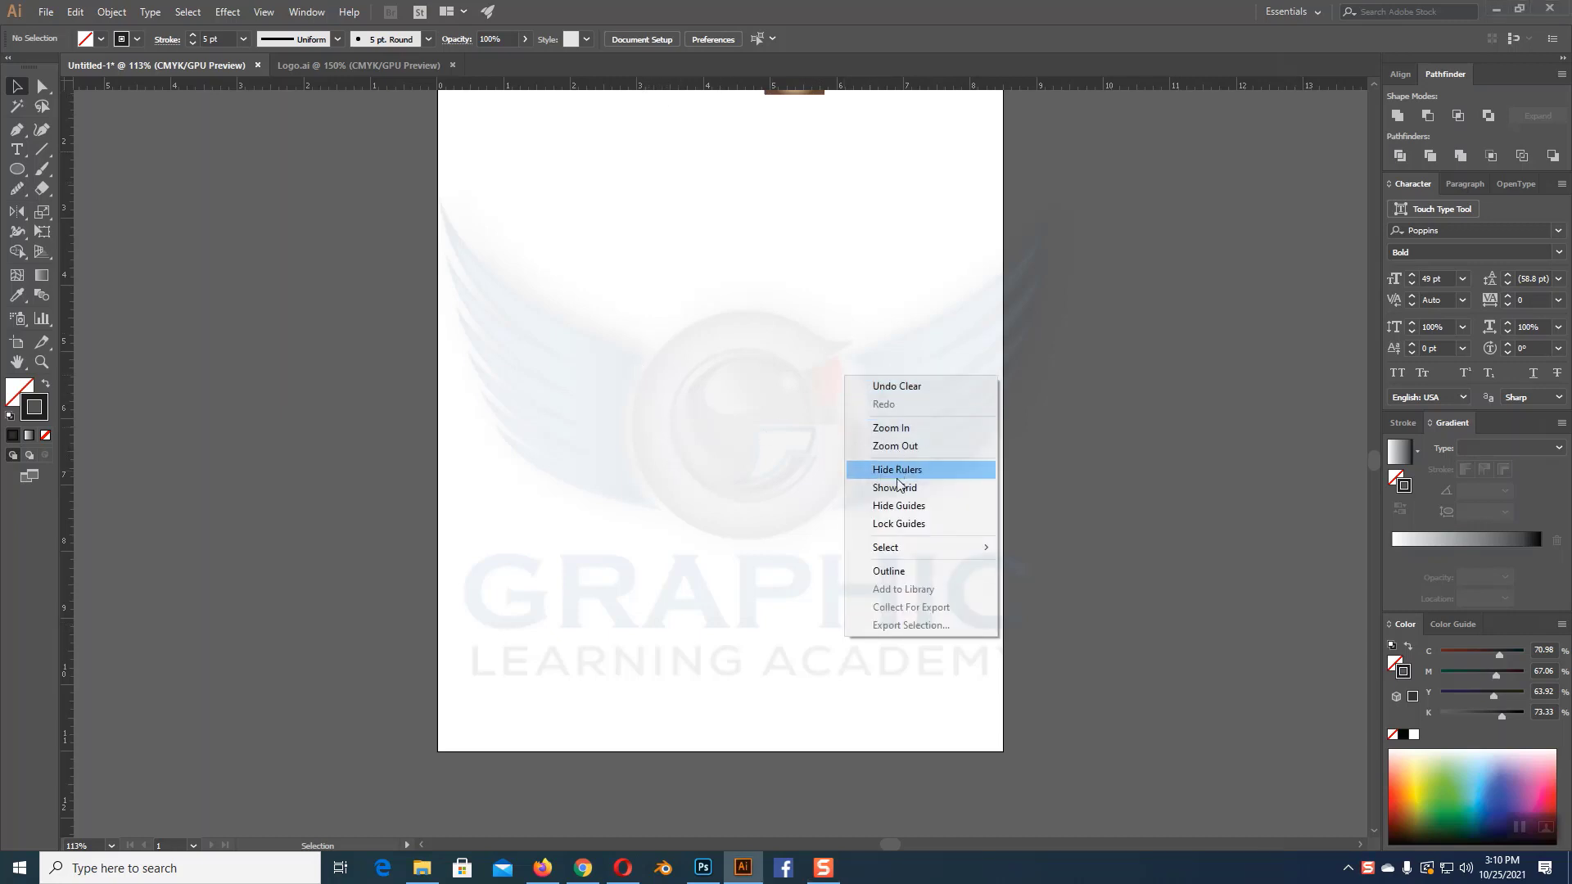
pyautogui.click(884, 506)
pyautogui.moveTo(608, 85); pyautogui.dragTo(631, 439)
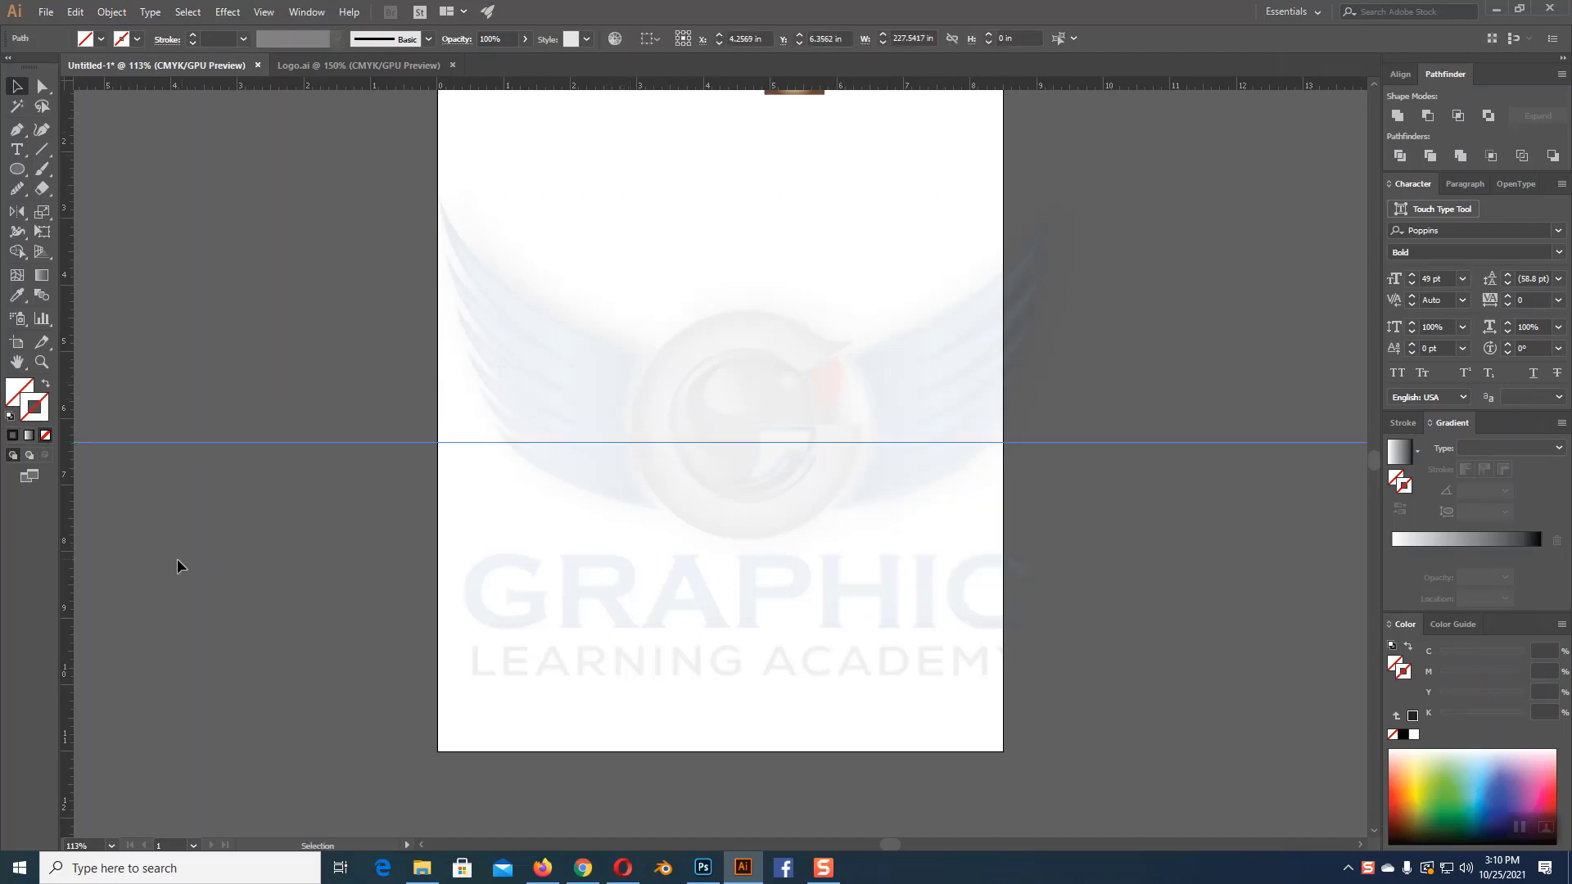
pyautogui.moveTo(71, 558); pyautogui.dragTo(730, 516)
pyautogui.rightClick(865, 303)
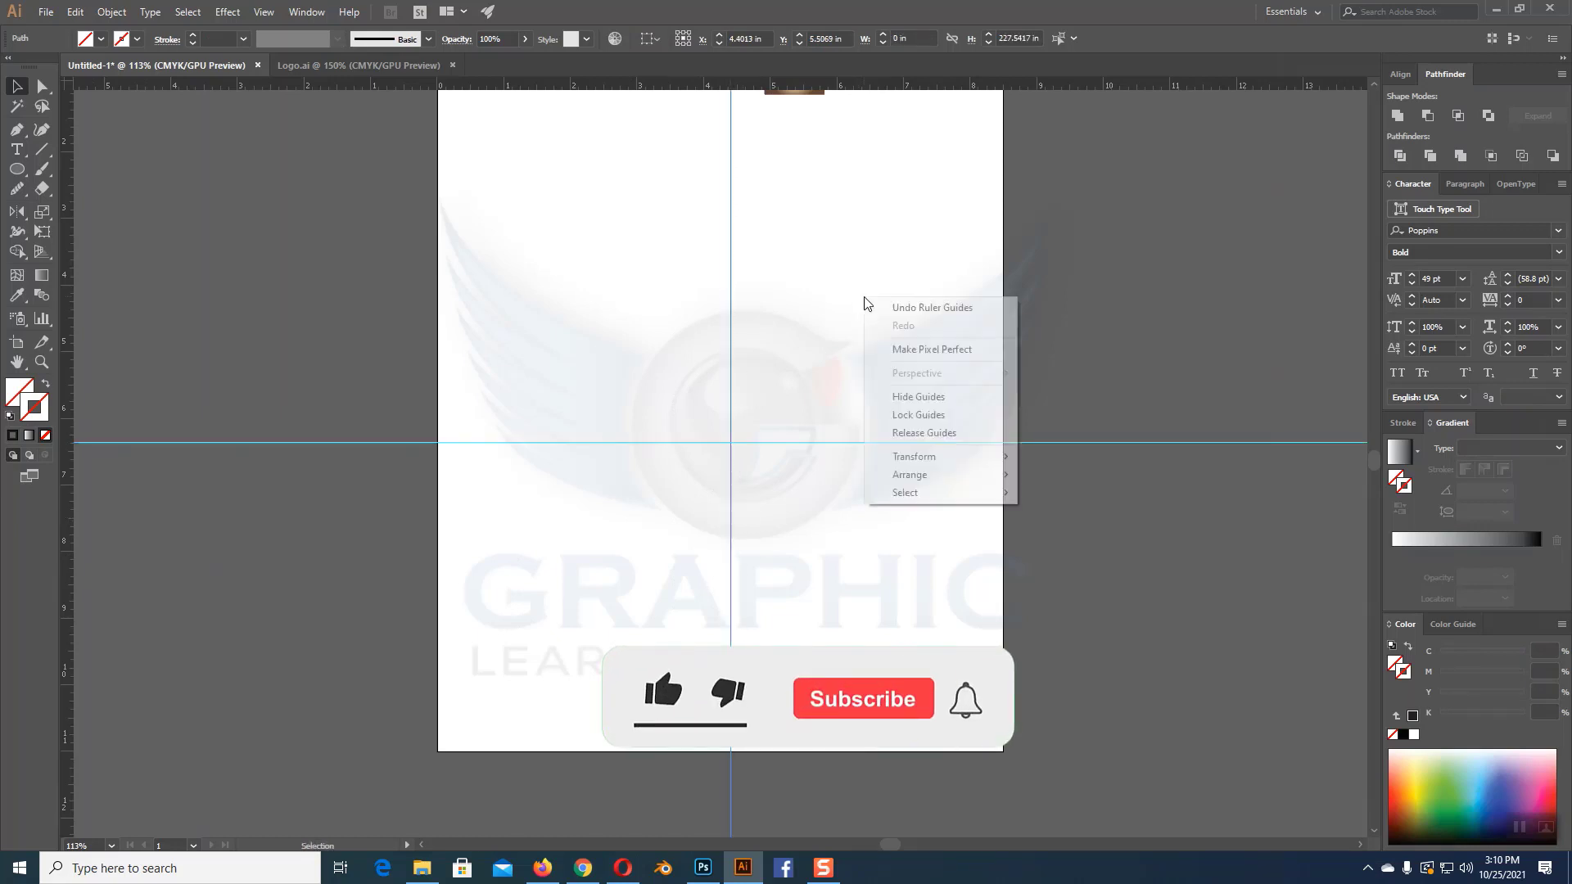
pyautogui.click(919, 414)
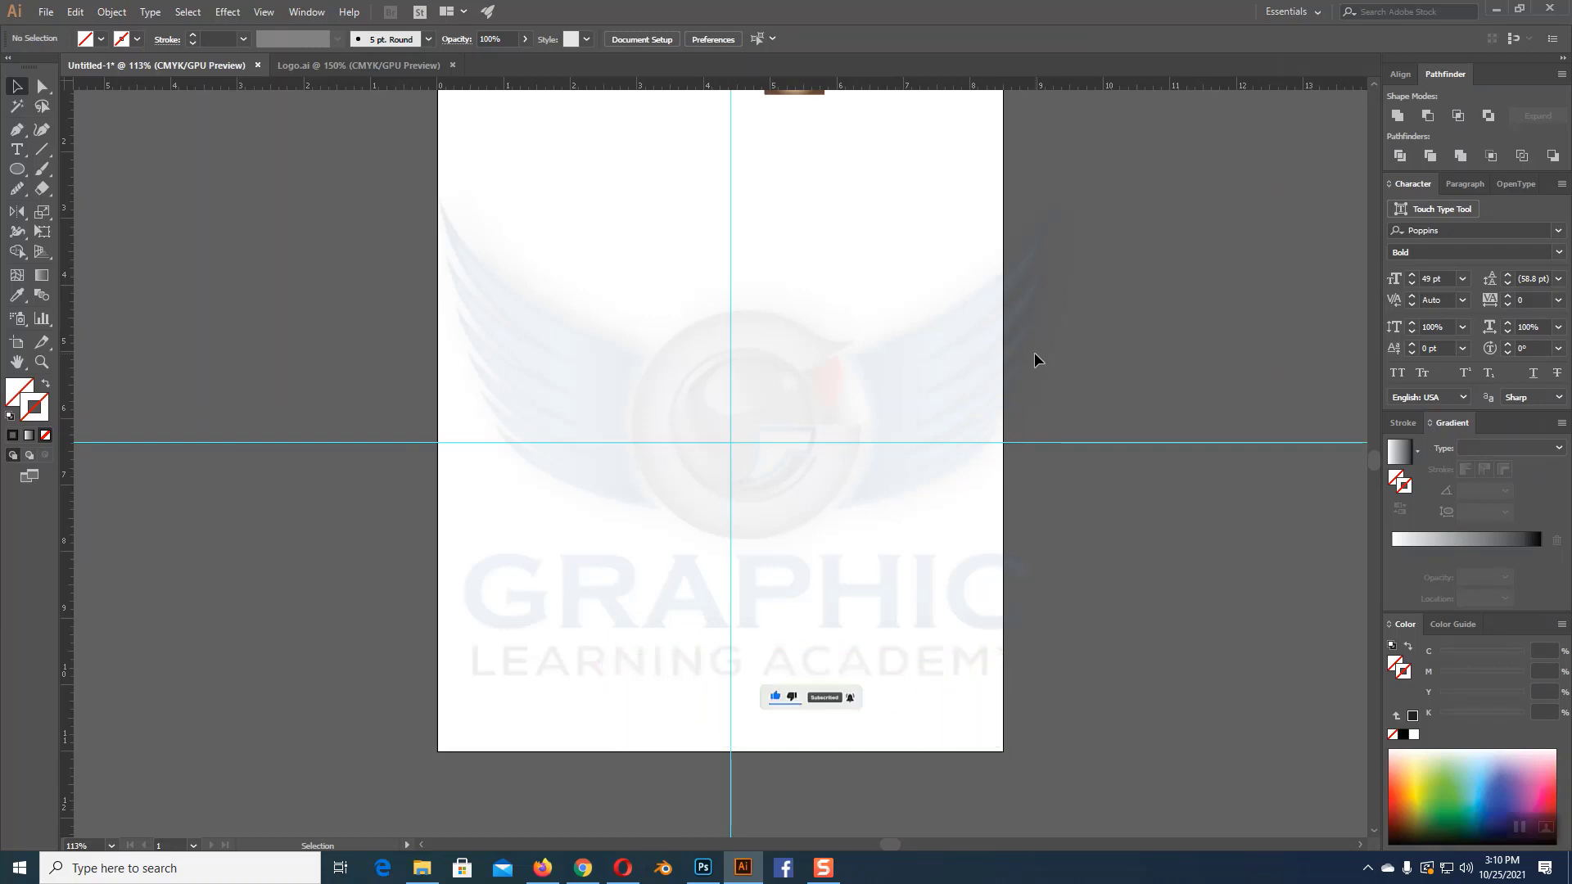
# Step: Draw a horizontal line about 5.5 in long on the horizontal guide and centre it on the vertical guide
pyautogui.click(42, 152)
pyautogui.moveTo(540, 442); pyautogui.dragTo(907, 442)
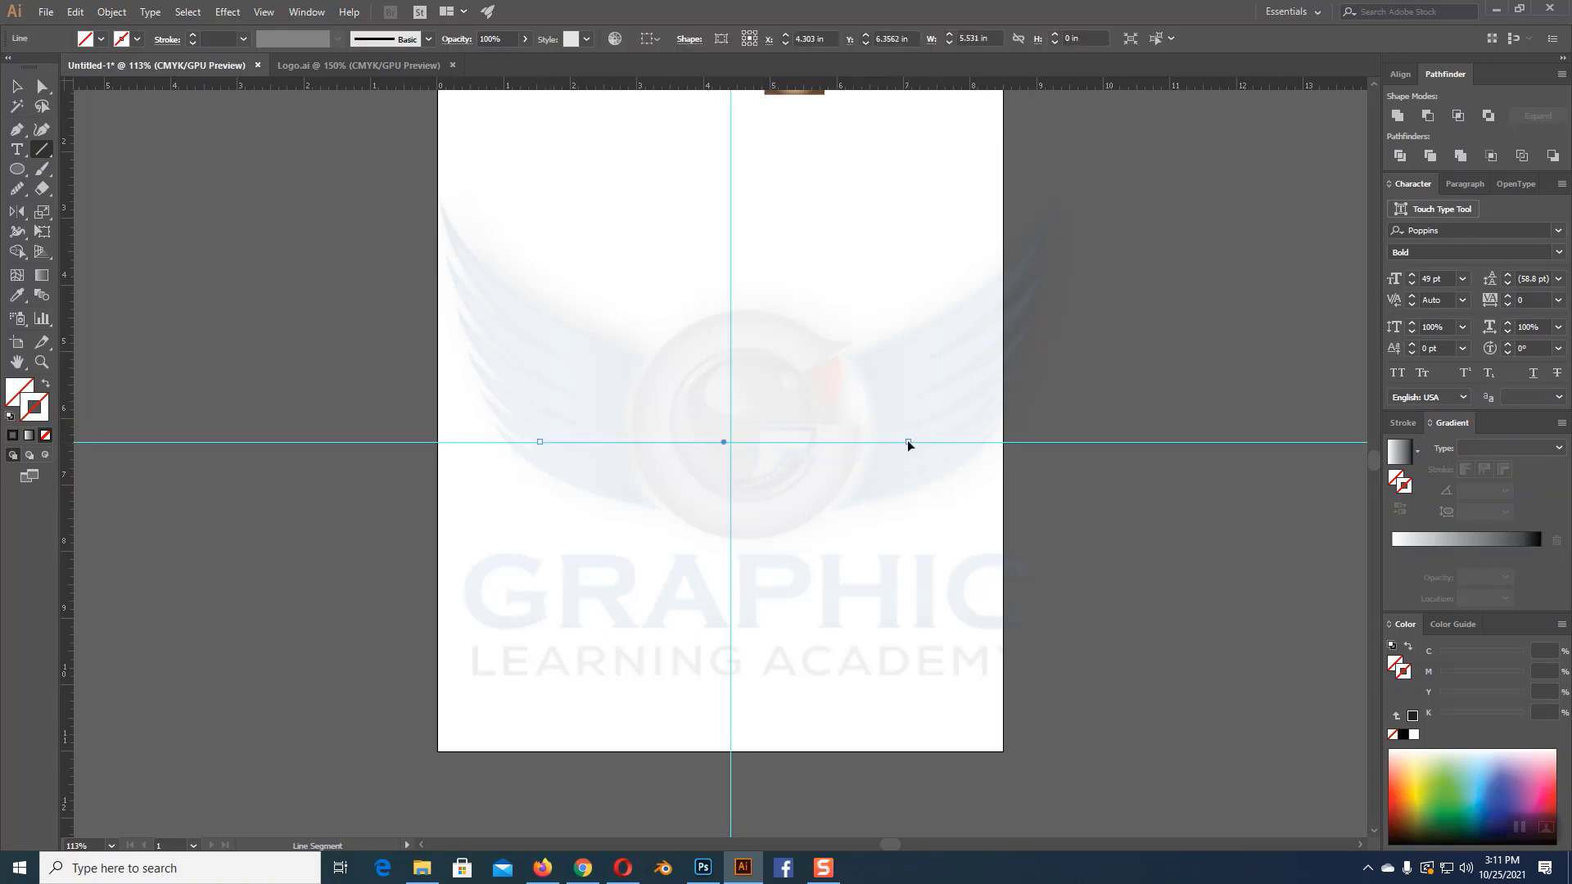
pyautogui.hotkey('ctrl', '+')
pyautogui.hotkey('ctrl', '+')
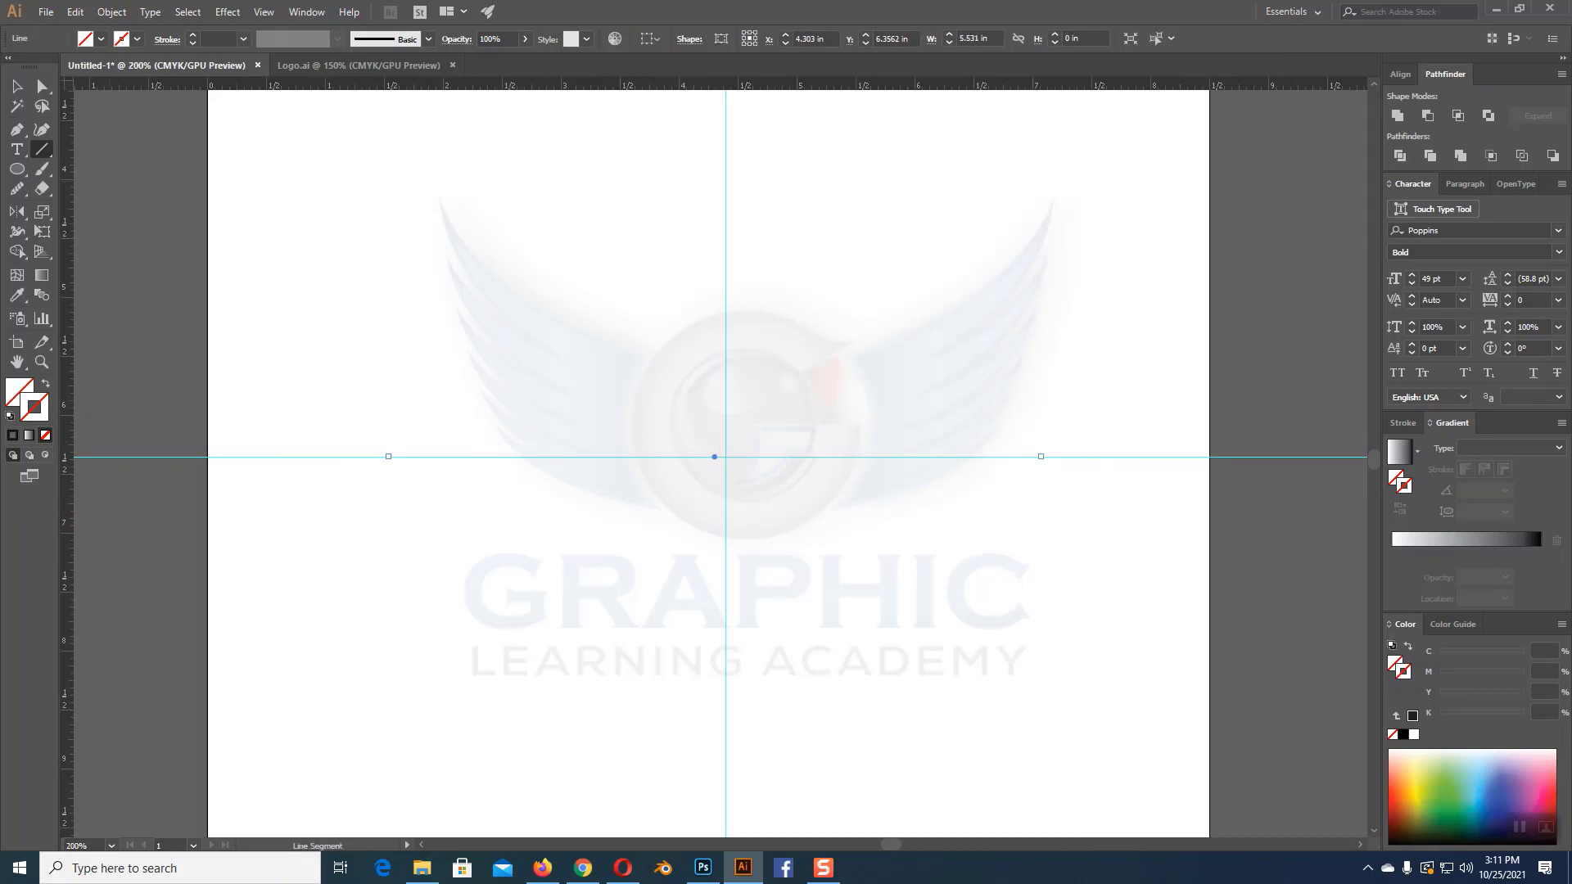
pyautogui.press('v')
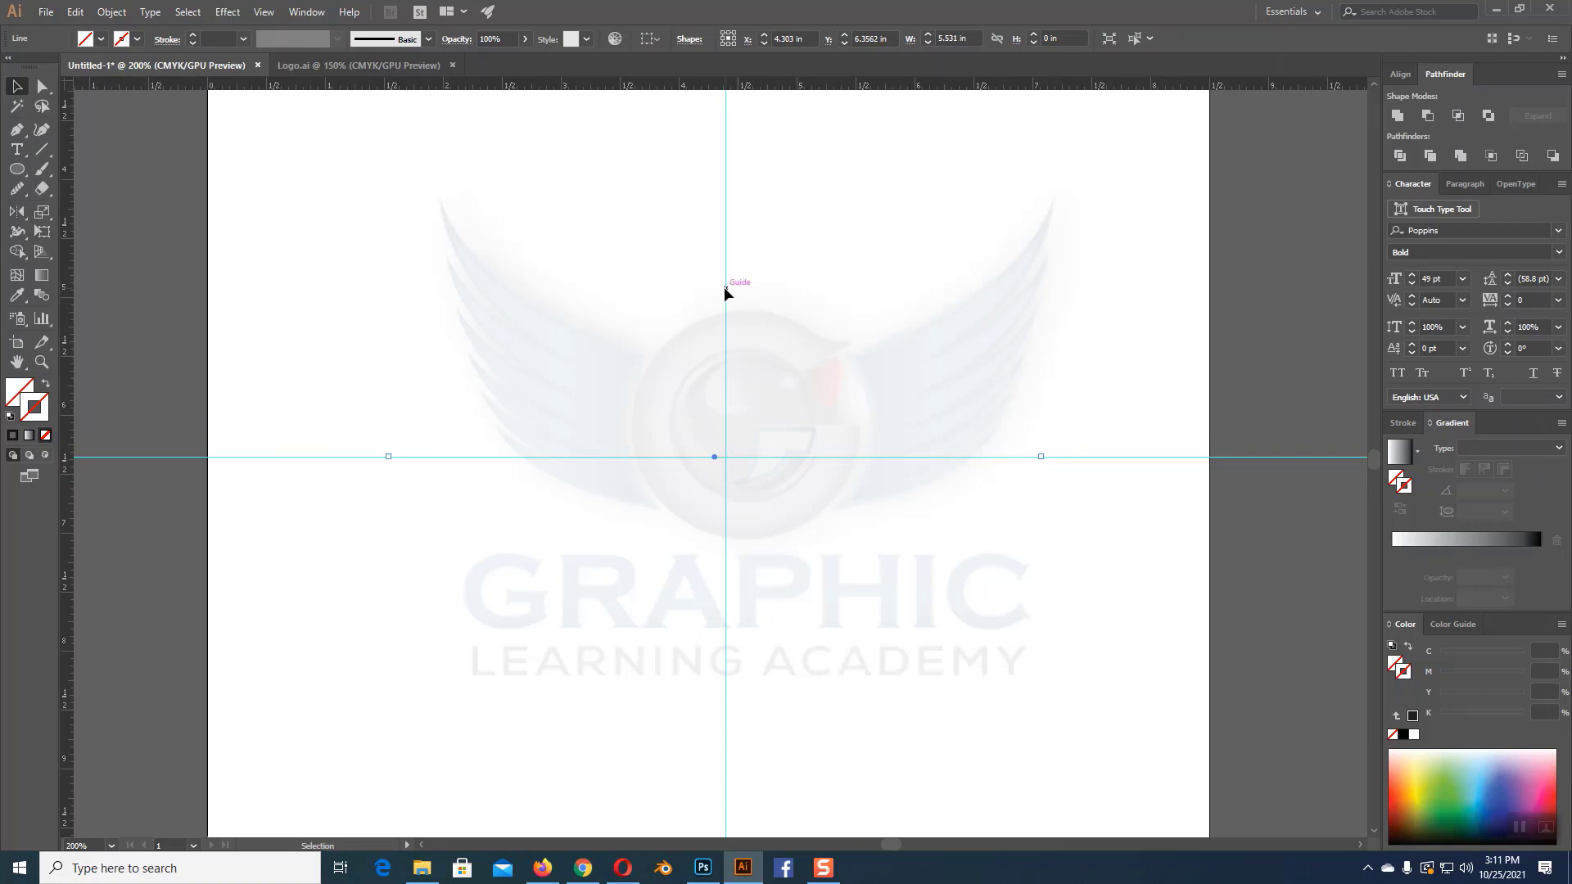
pyautogui.press('Right')
# Step: Give the line a solid dark stroke with a weight of 4 pt
pyautogui.click(14, 437)
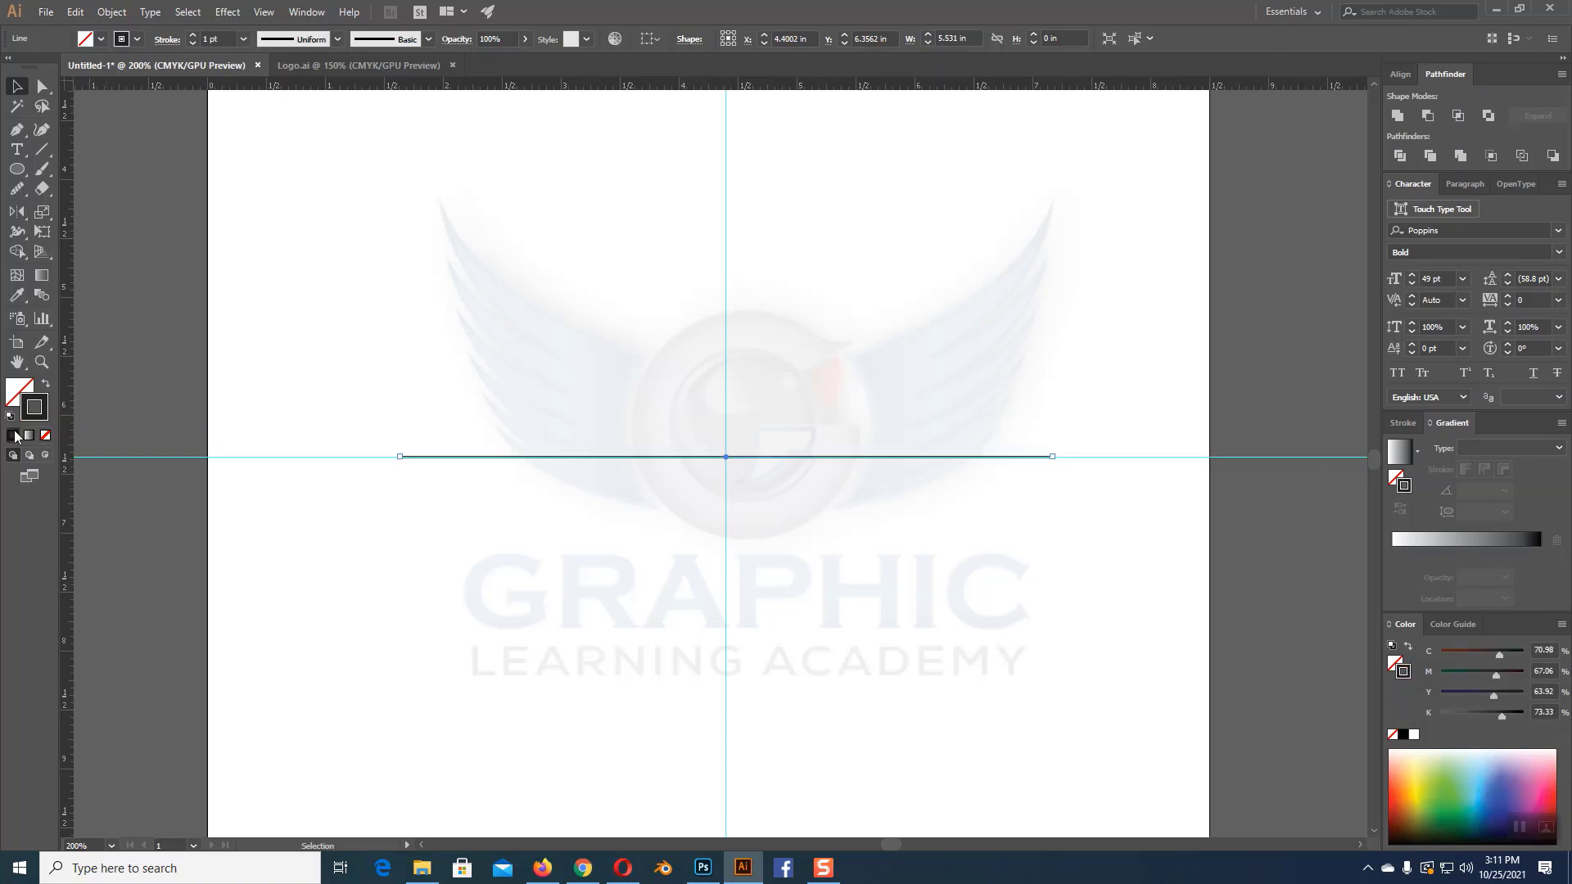
pyautogui.click(193, 36)
pyautogui.click(193, 37)
pyautogui.click(194, 37)
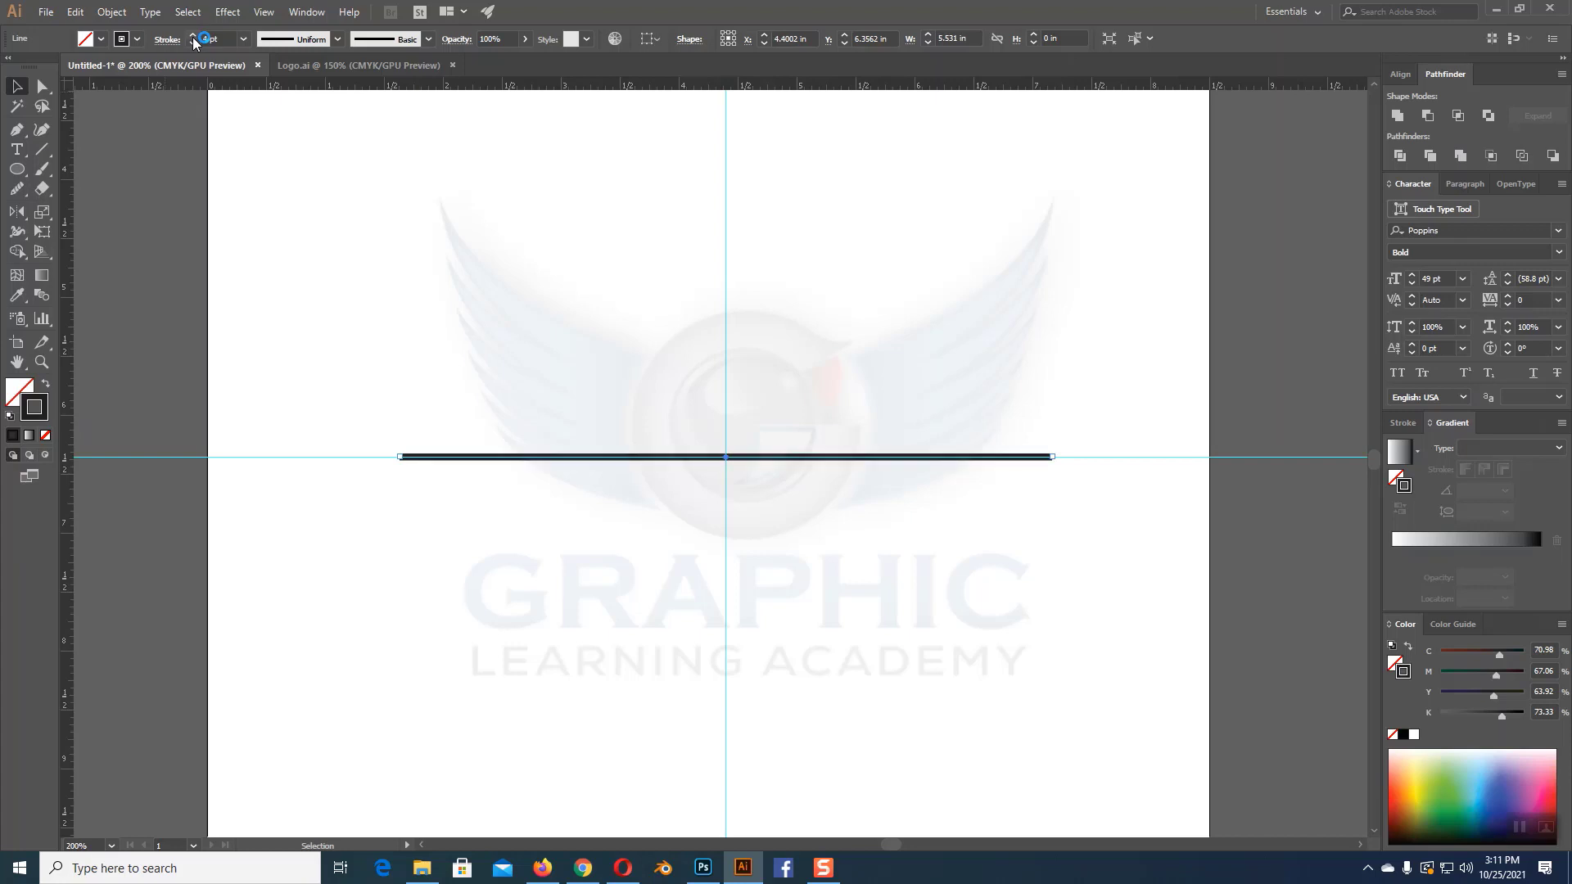
pyautogui.click(665, 301)
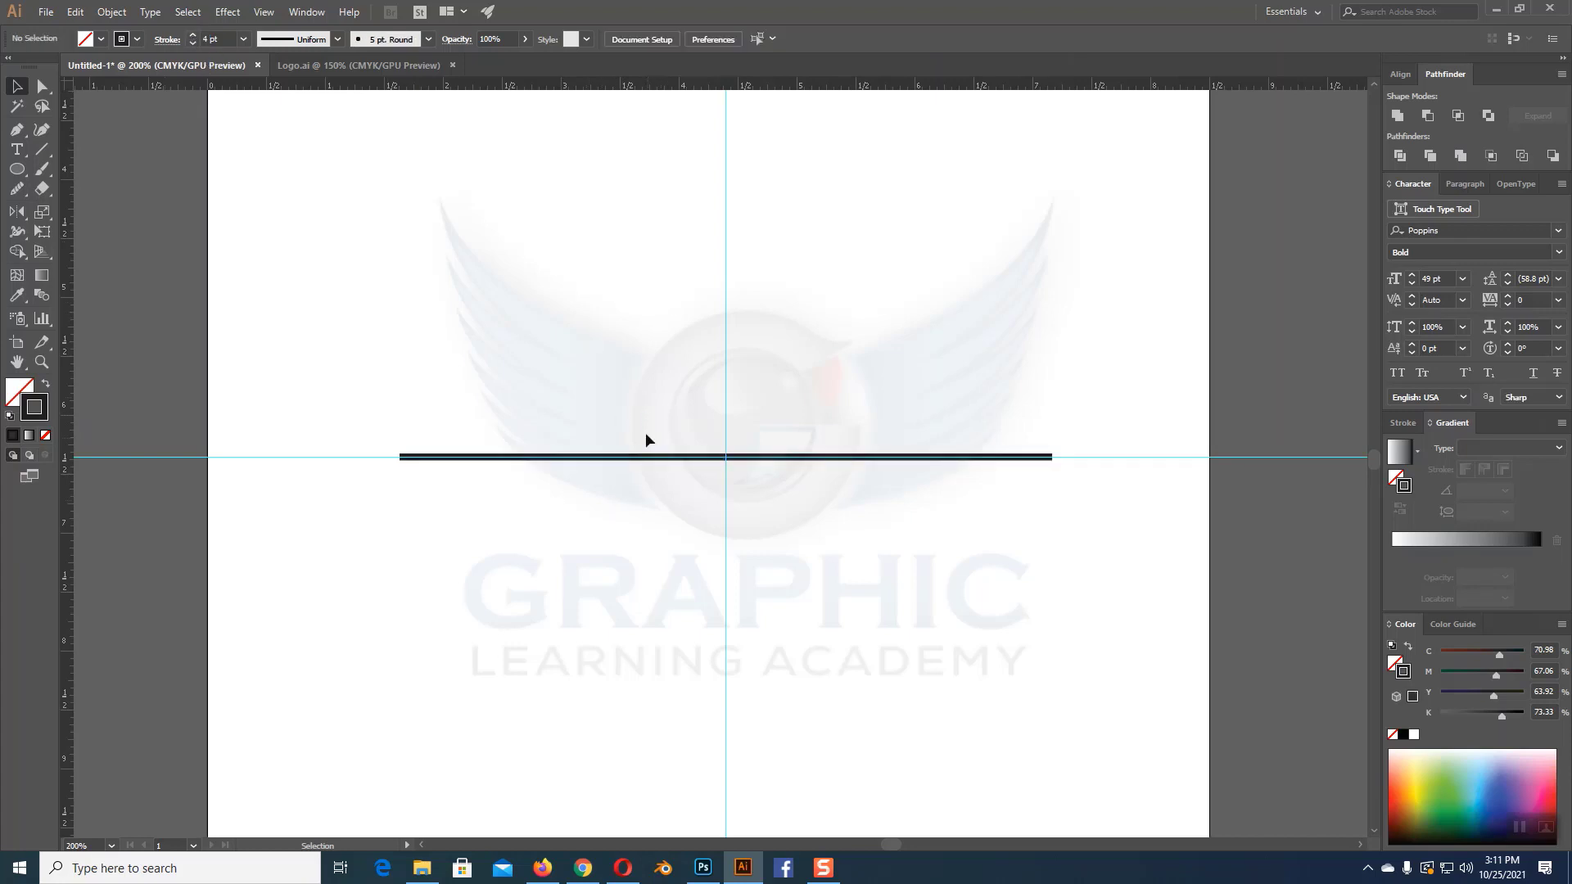
# Step: Apply a Transform effect to the line with 18 copies and a rotation angle of -10° to form a radial burst
pyautogui.click(654, 457)
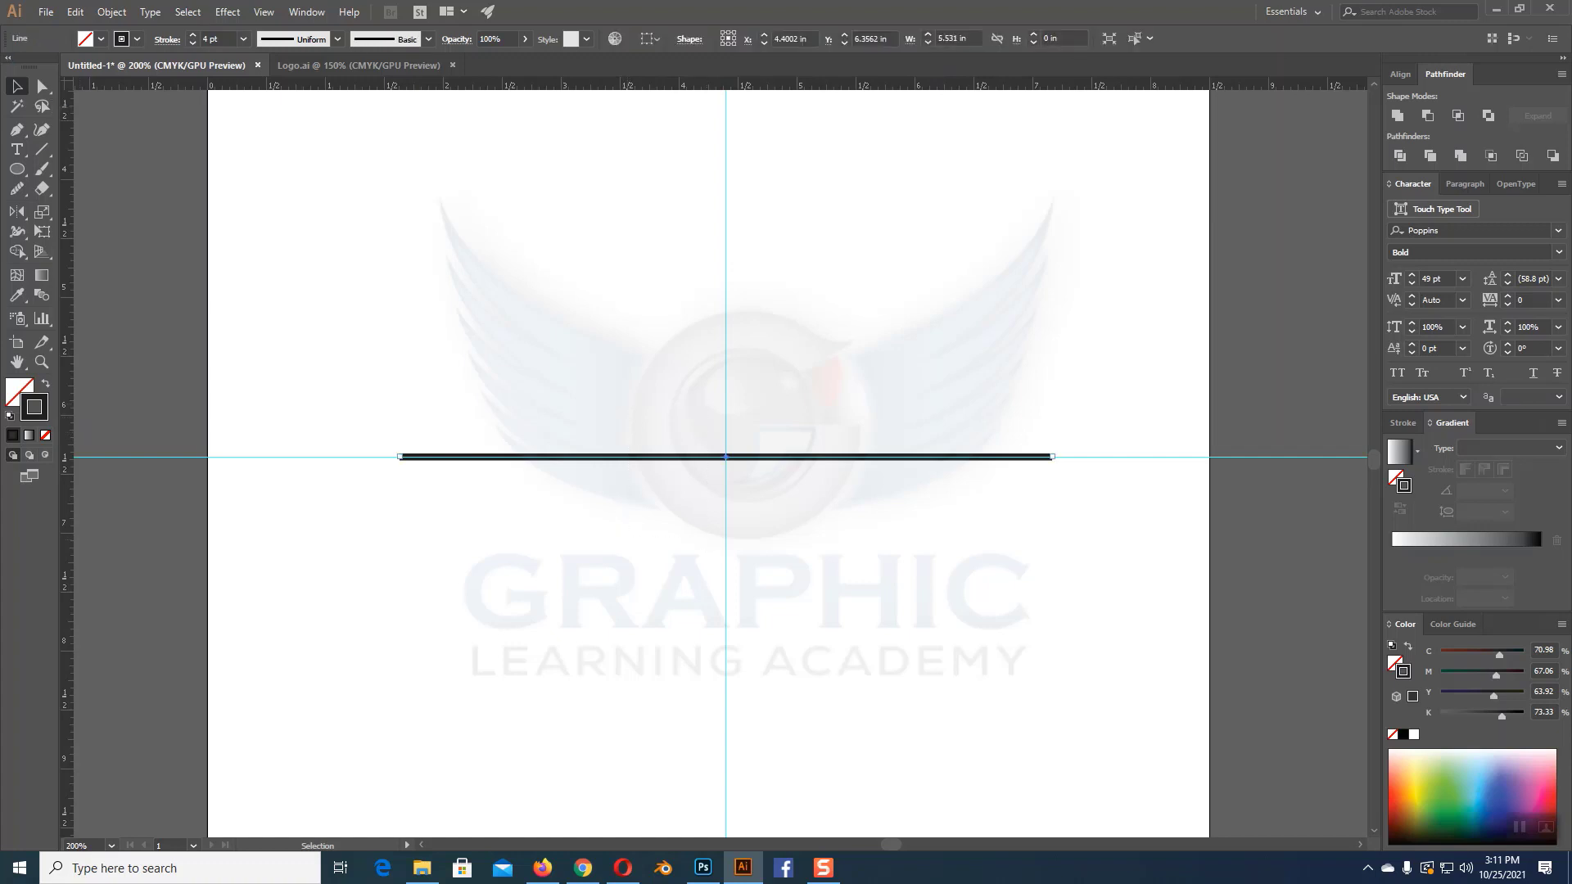
pyautogui.click(233, 17)
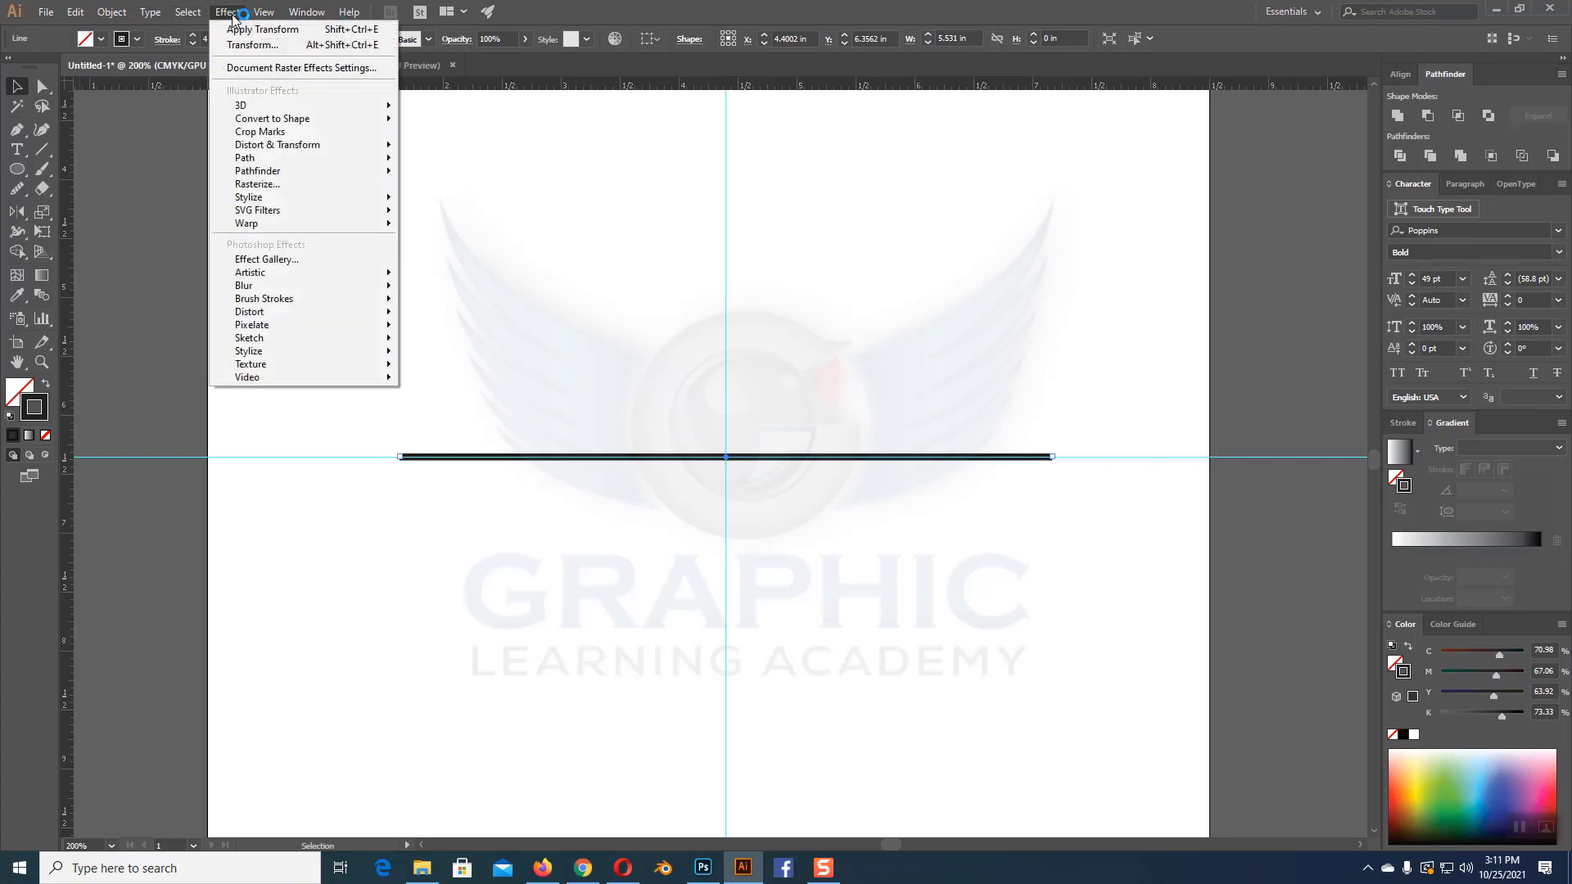
pyautogui.moveTo(264, 154)
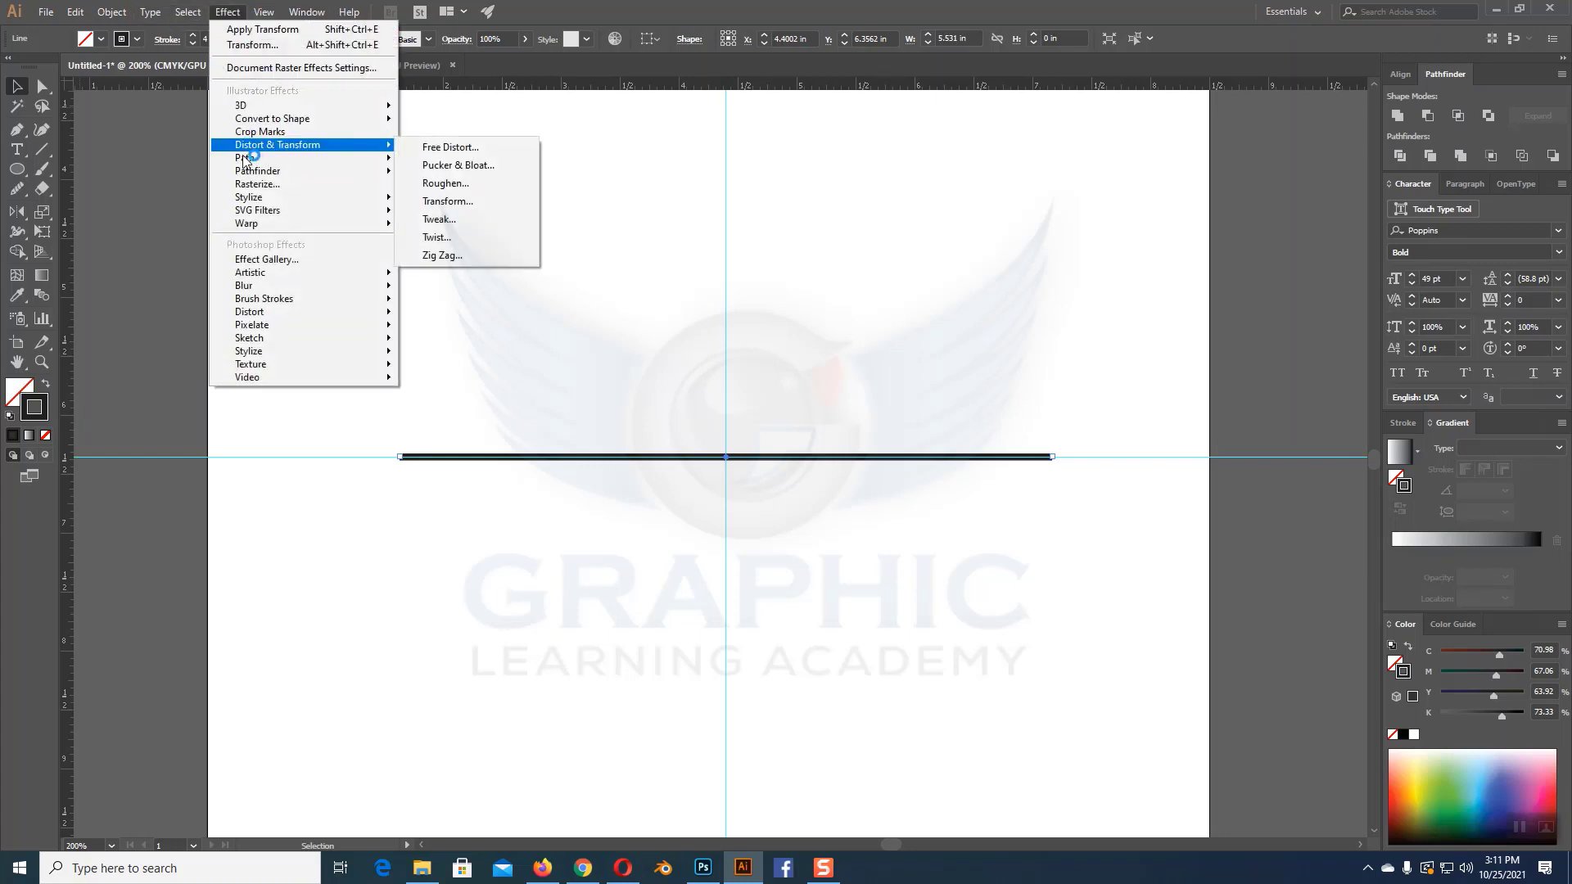
pyautogui.click(327, 154)
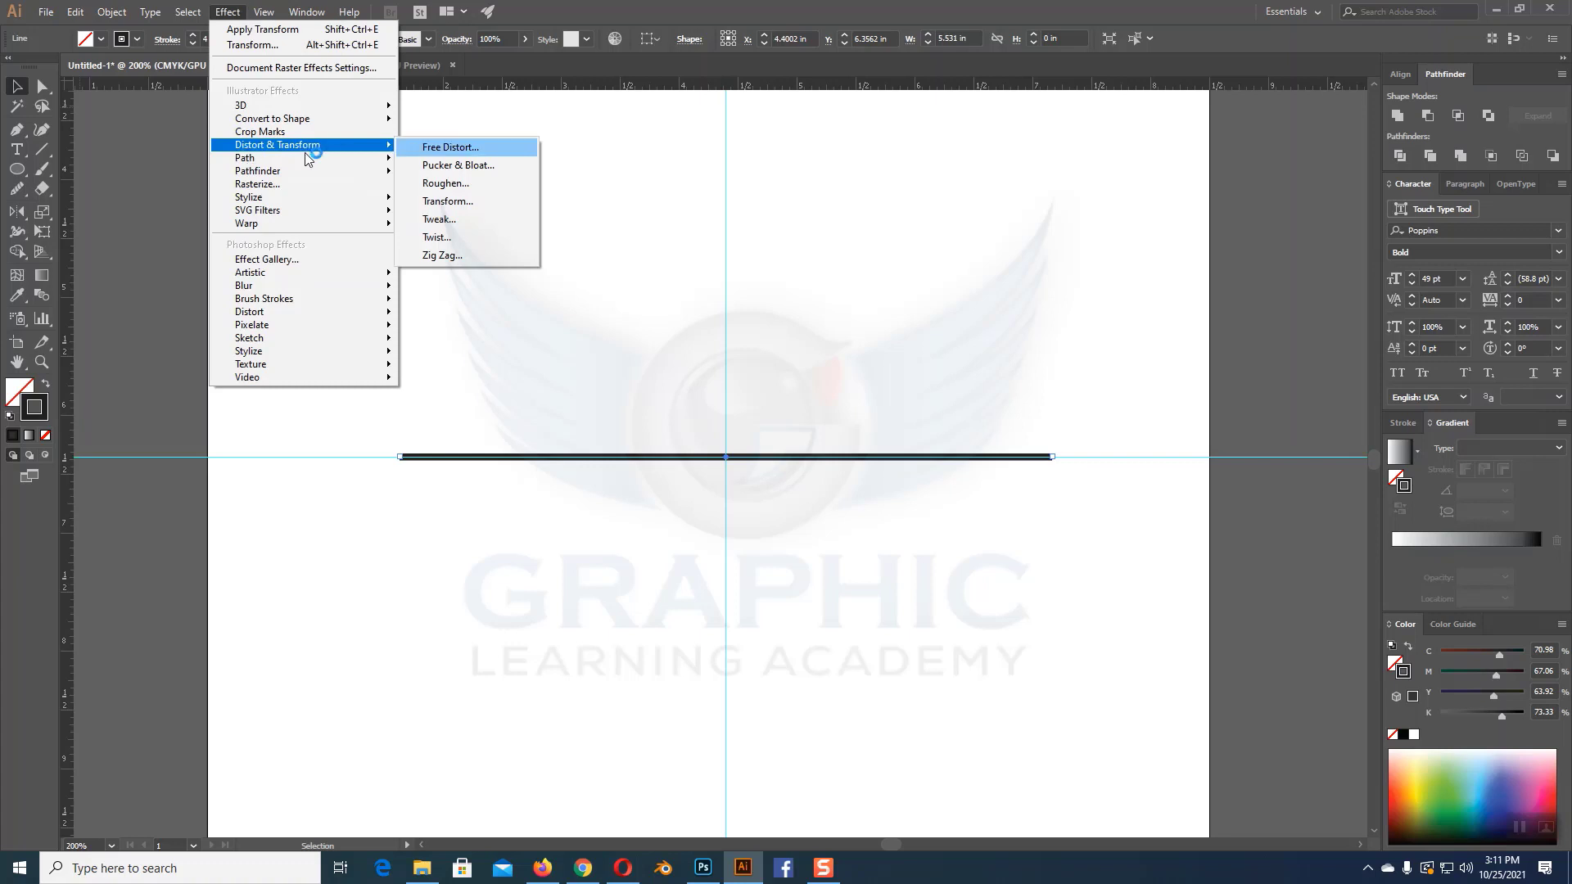
pyautogui.click(451, 203)
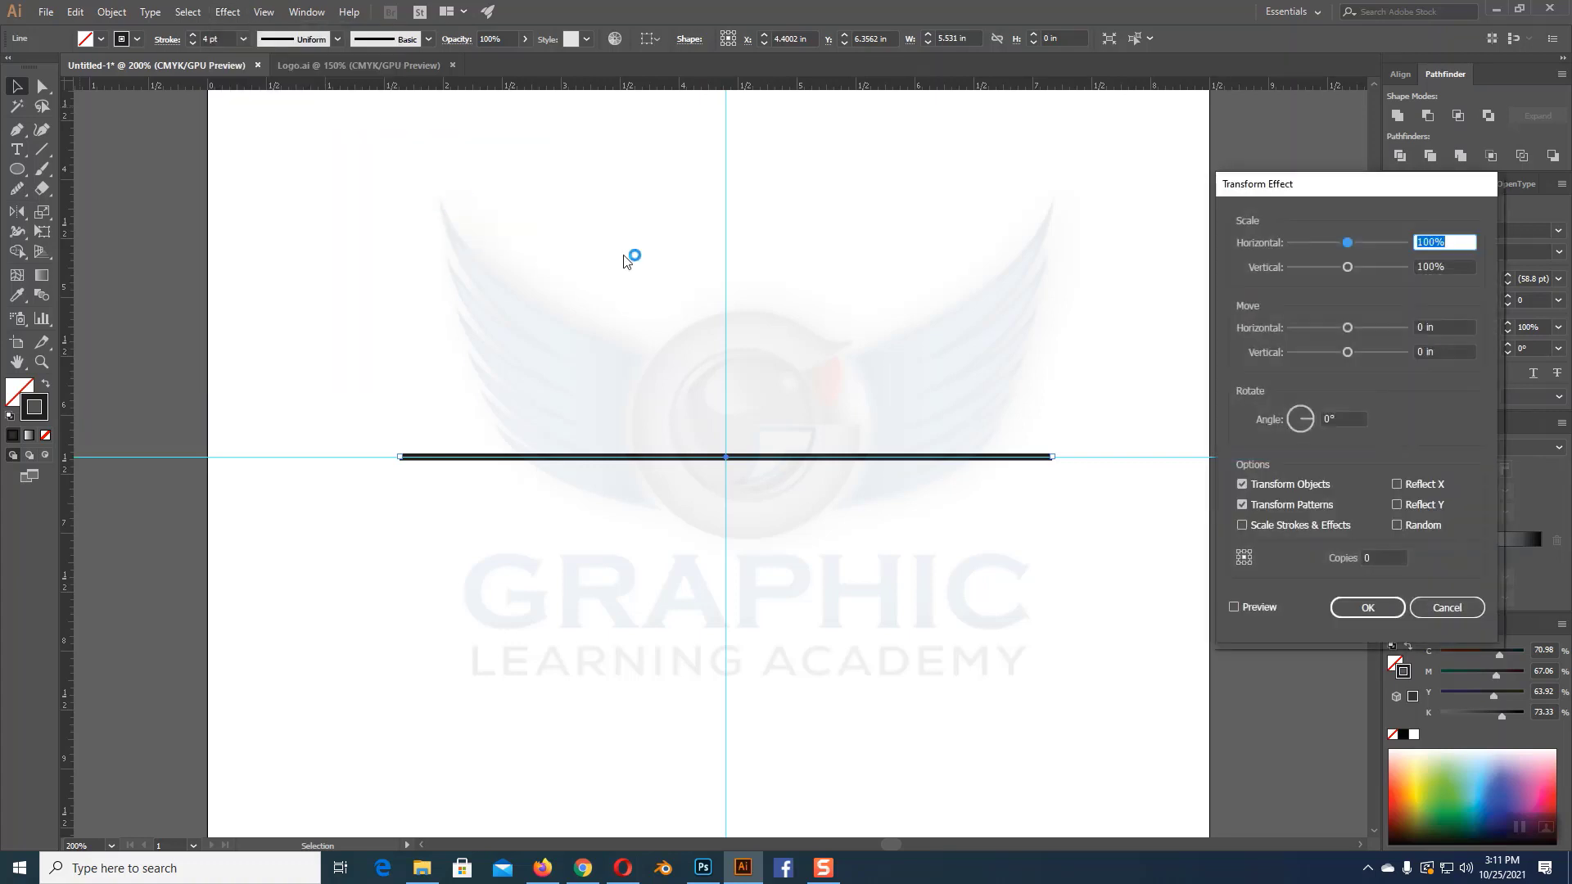
pyautogui.moveTo(1259, 197); pyautogui.dragTo(1185, 162)
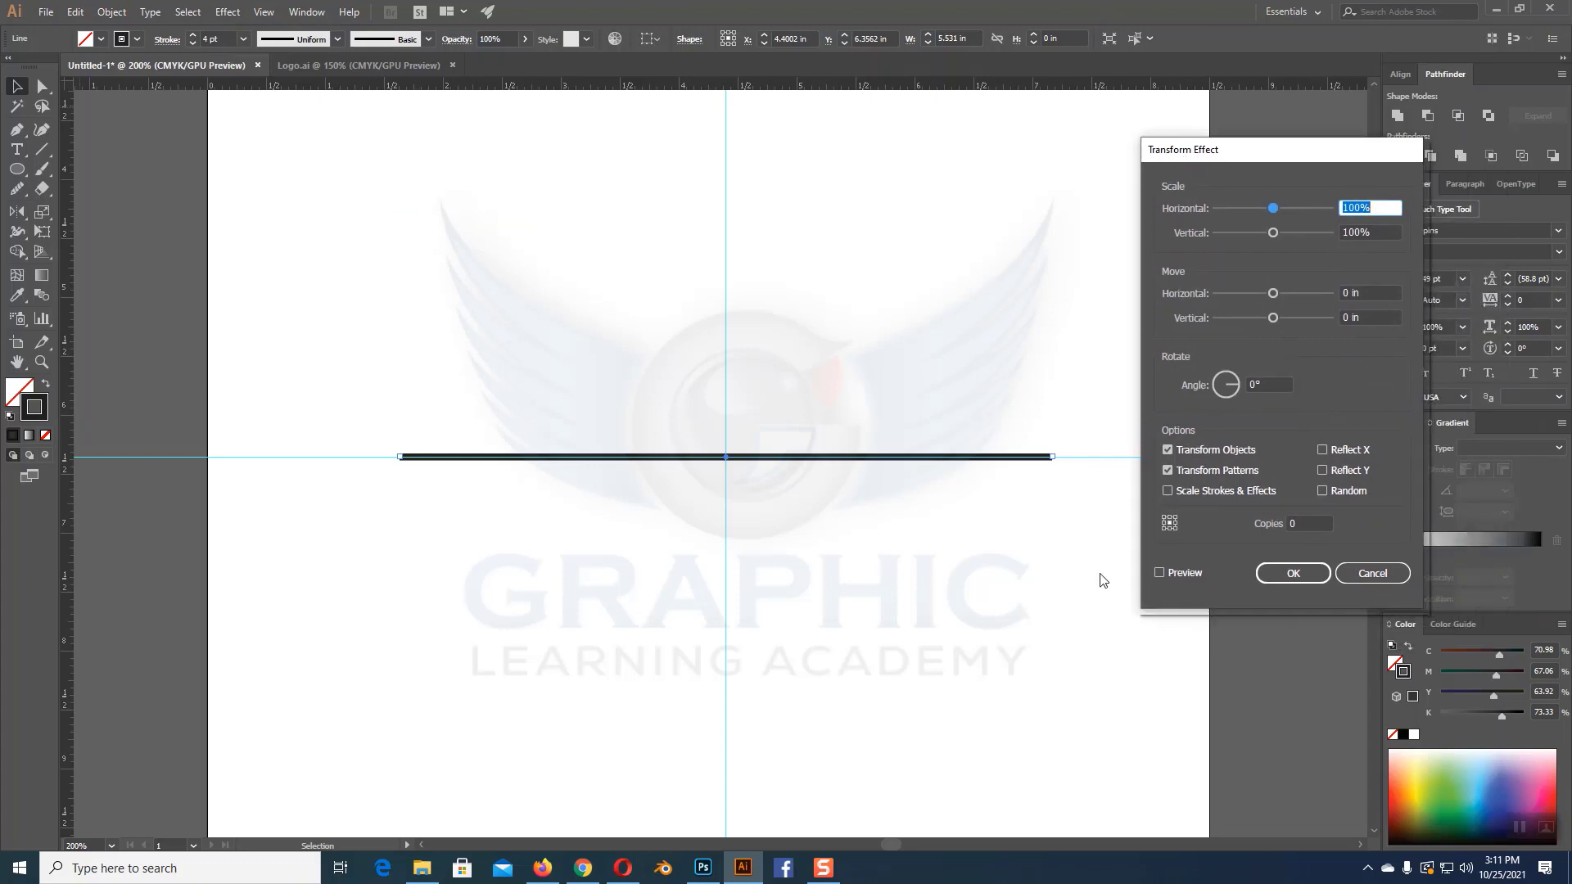
pyautogui.click(1298, 524)
pyautogui.write('18')
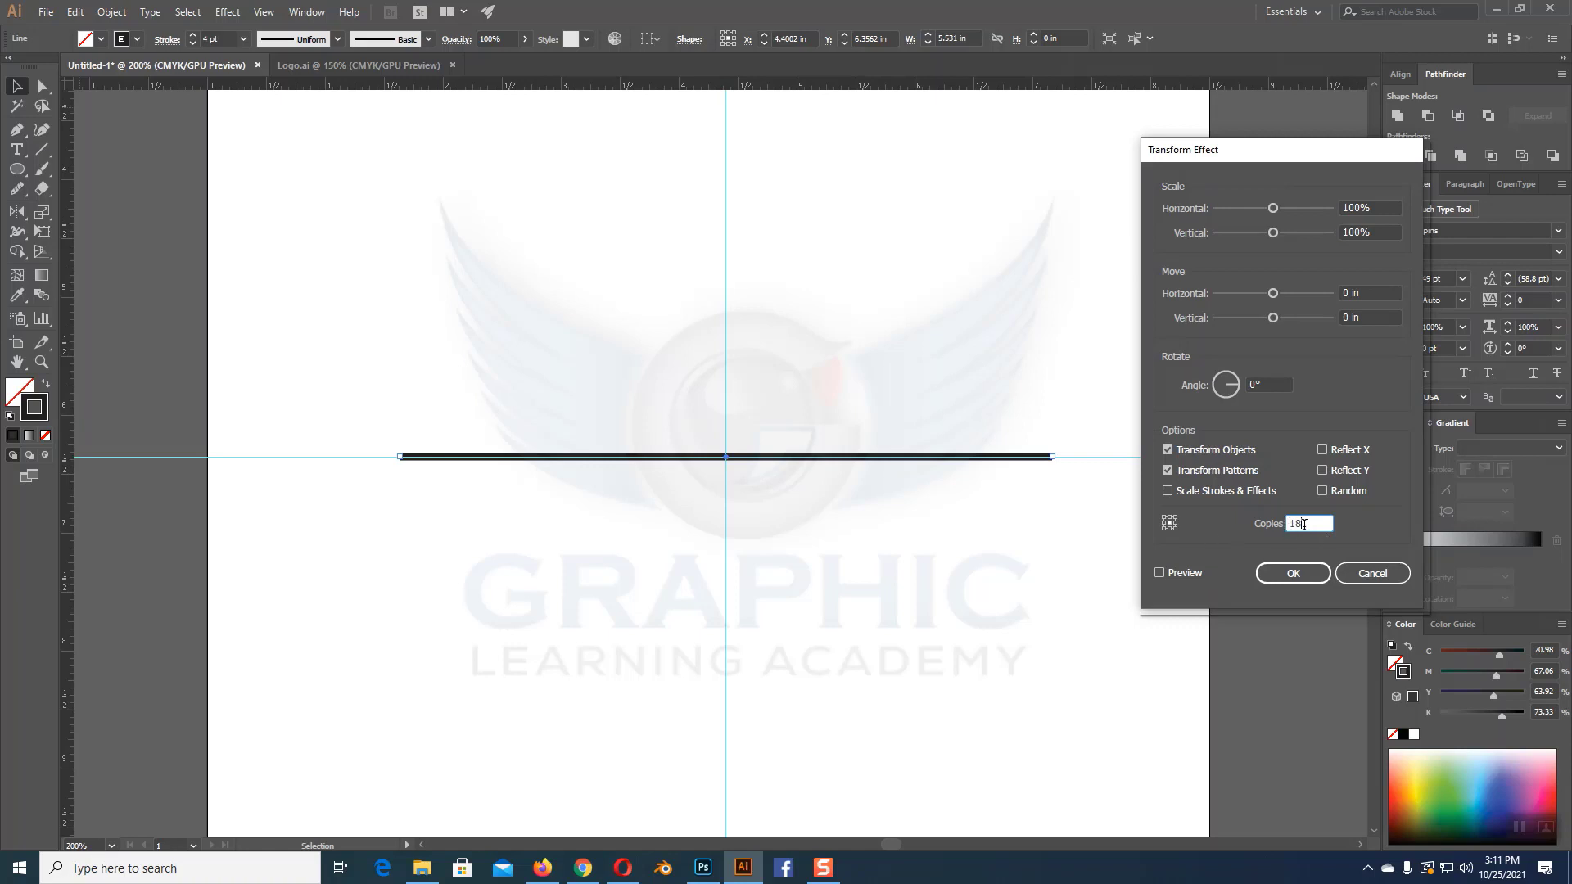
pyautogui.click(1159, 576)
pyautogui.moveTo(1233, 396); pyautogui.dragTo(1230, 384)
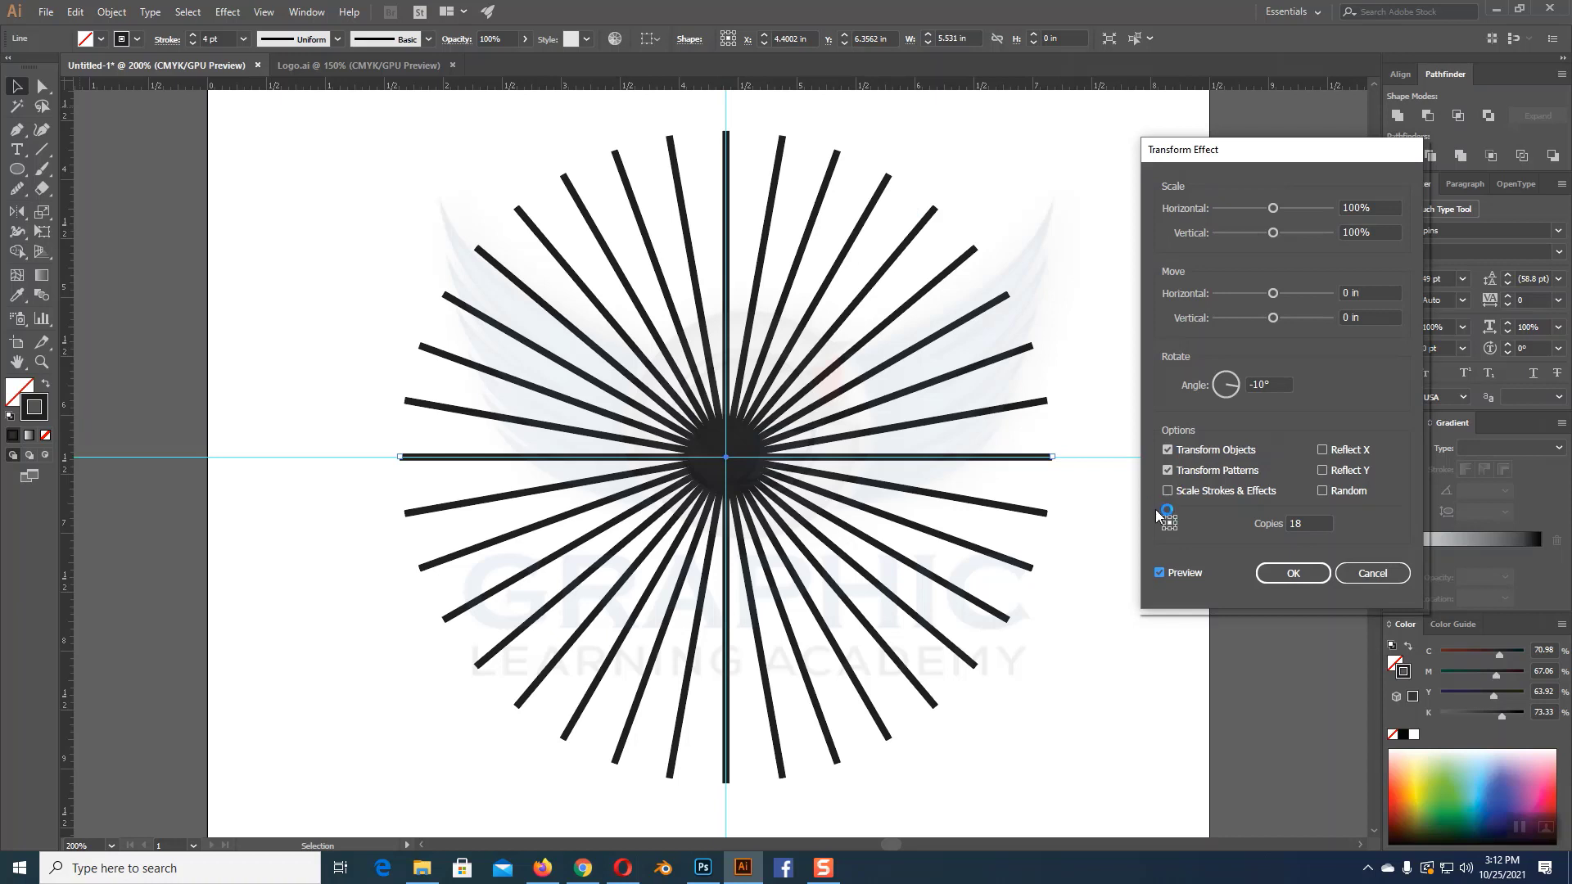
pyautogui.click(1289, 577)
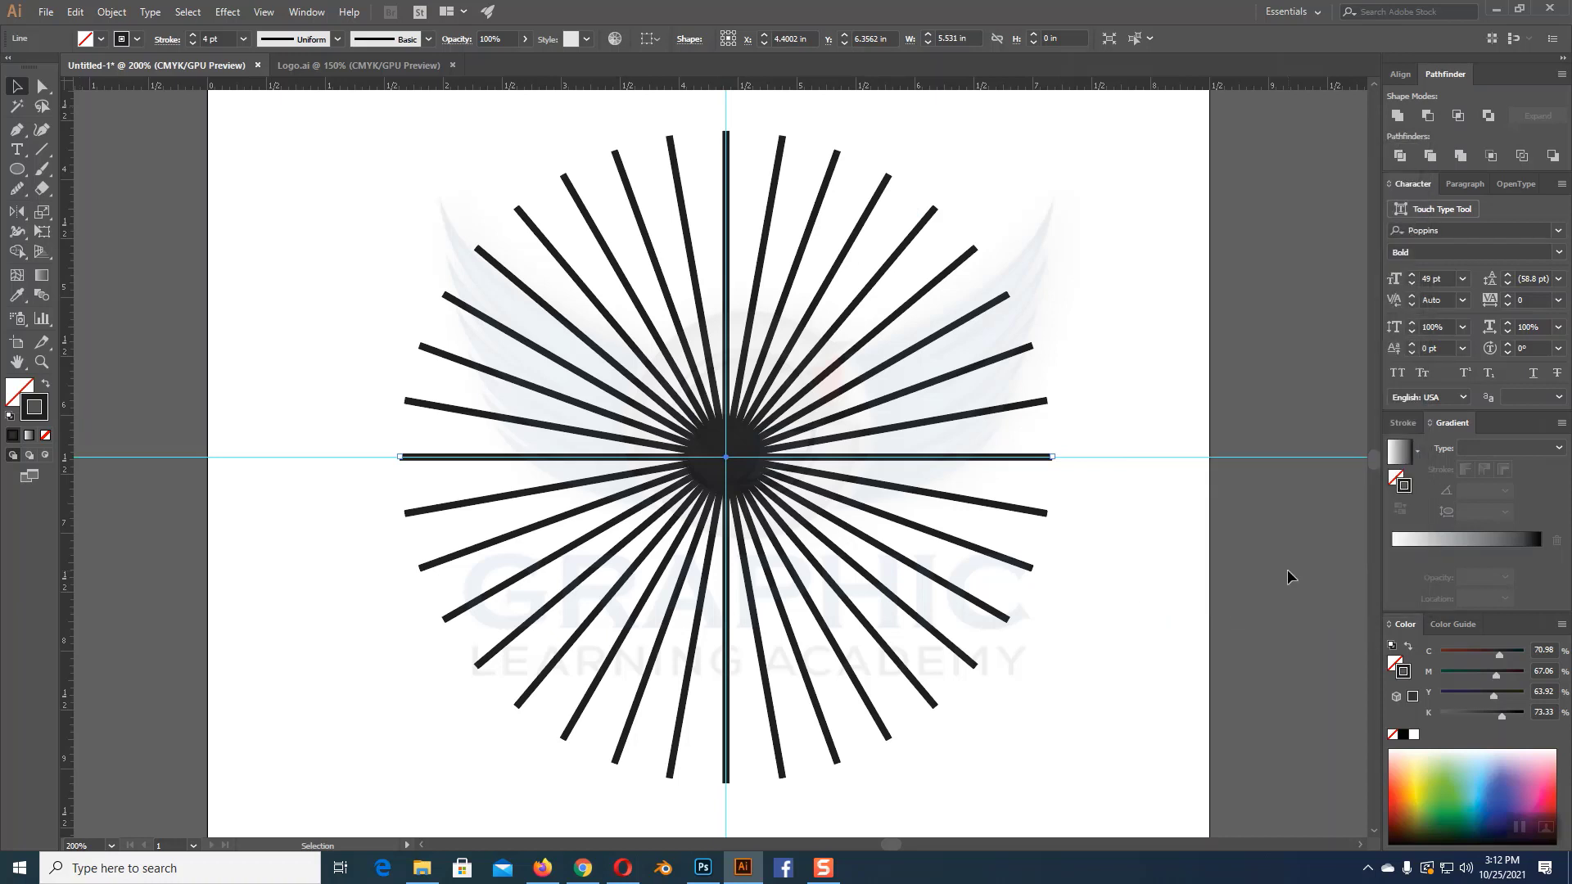
# Step: Expand the appearance of the radial burst and ungroup the resulting lines
pyautogui.click(111, 12)
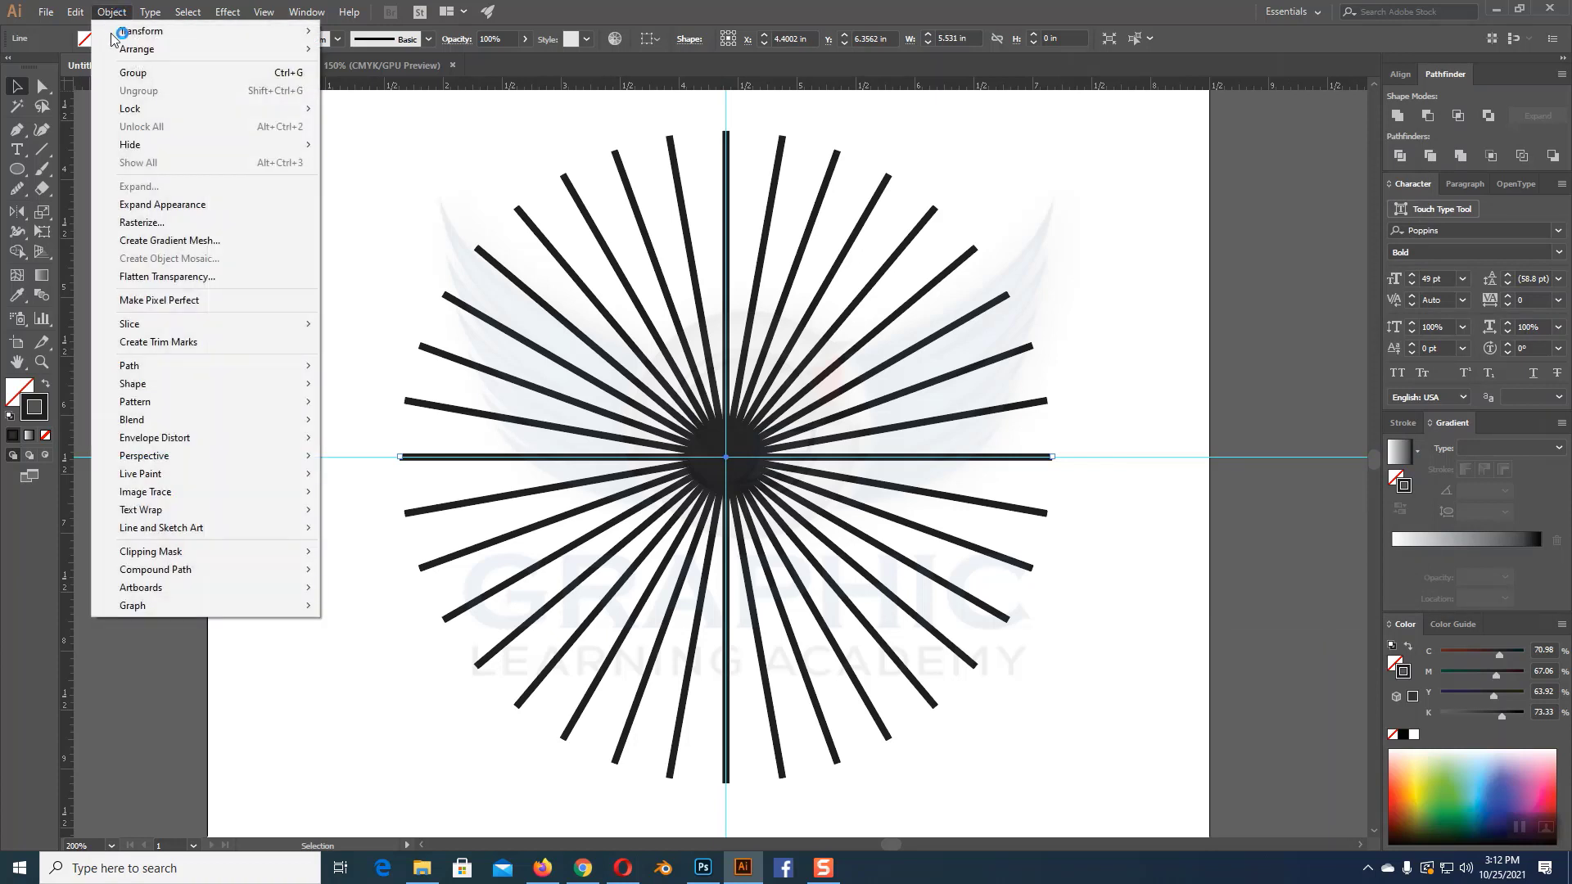
pyautogui.click(144, 205)
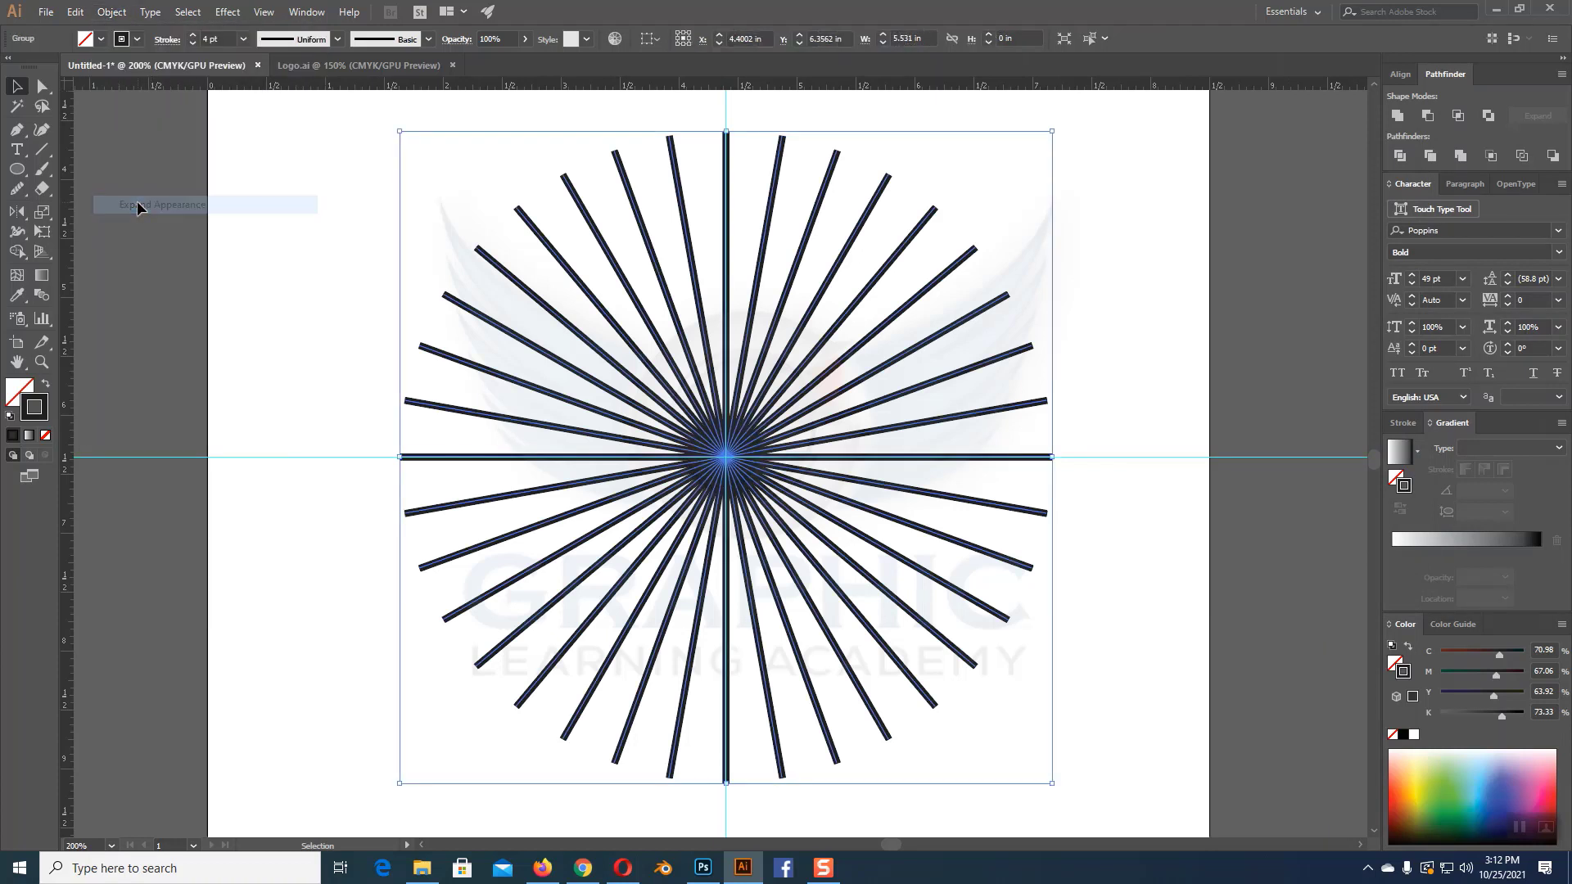
pyautogui.click(1073, 232)
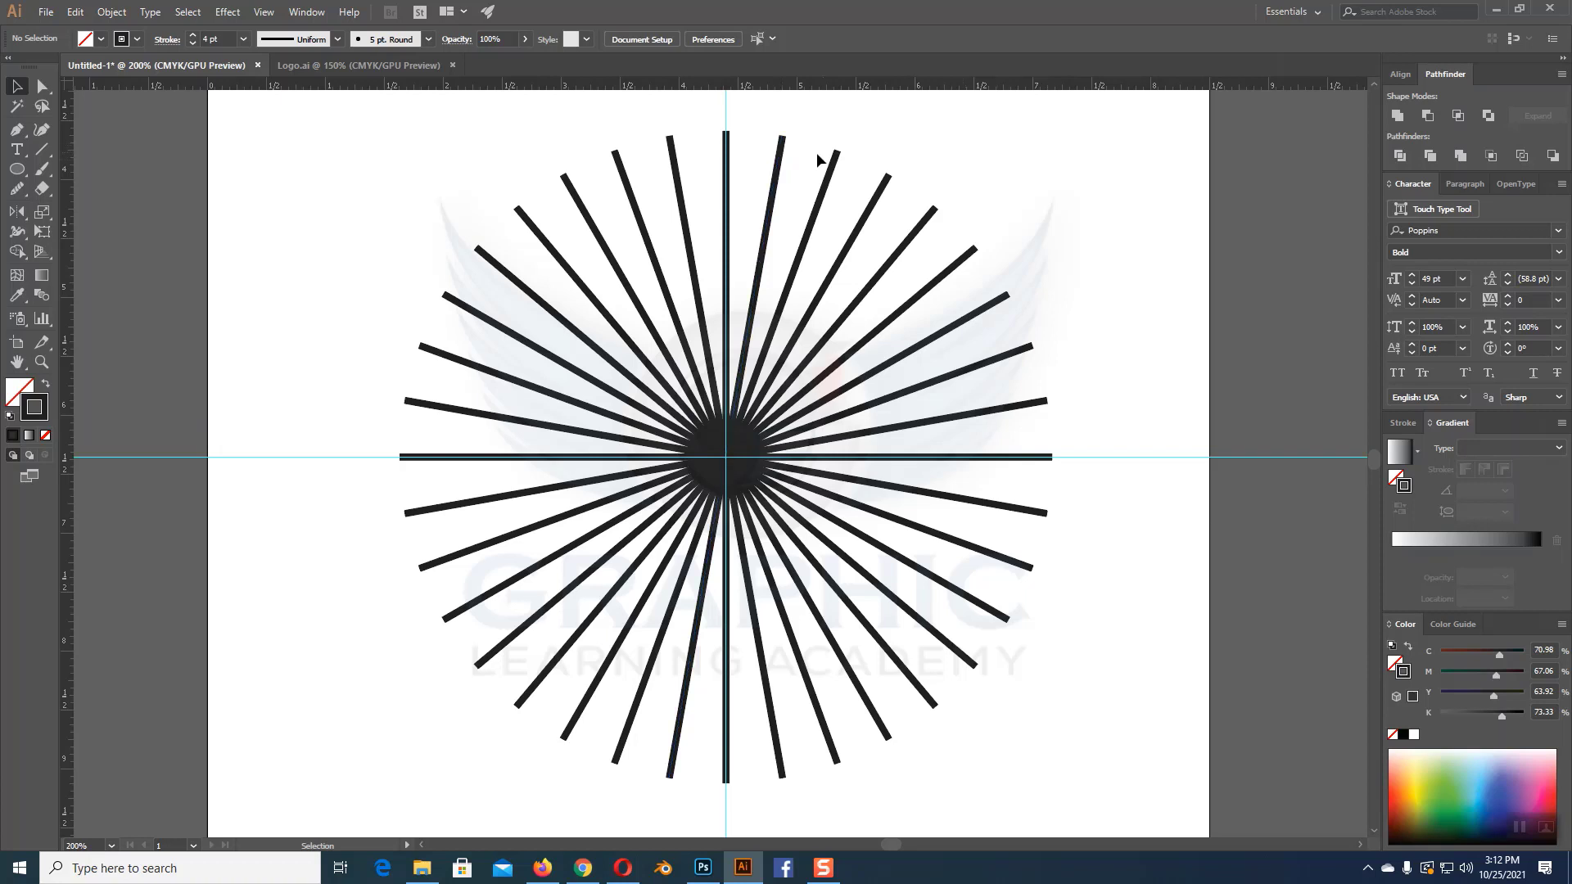
pyautogui.click(779, 157)
pyautogui.rightClick(793, 172)
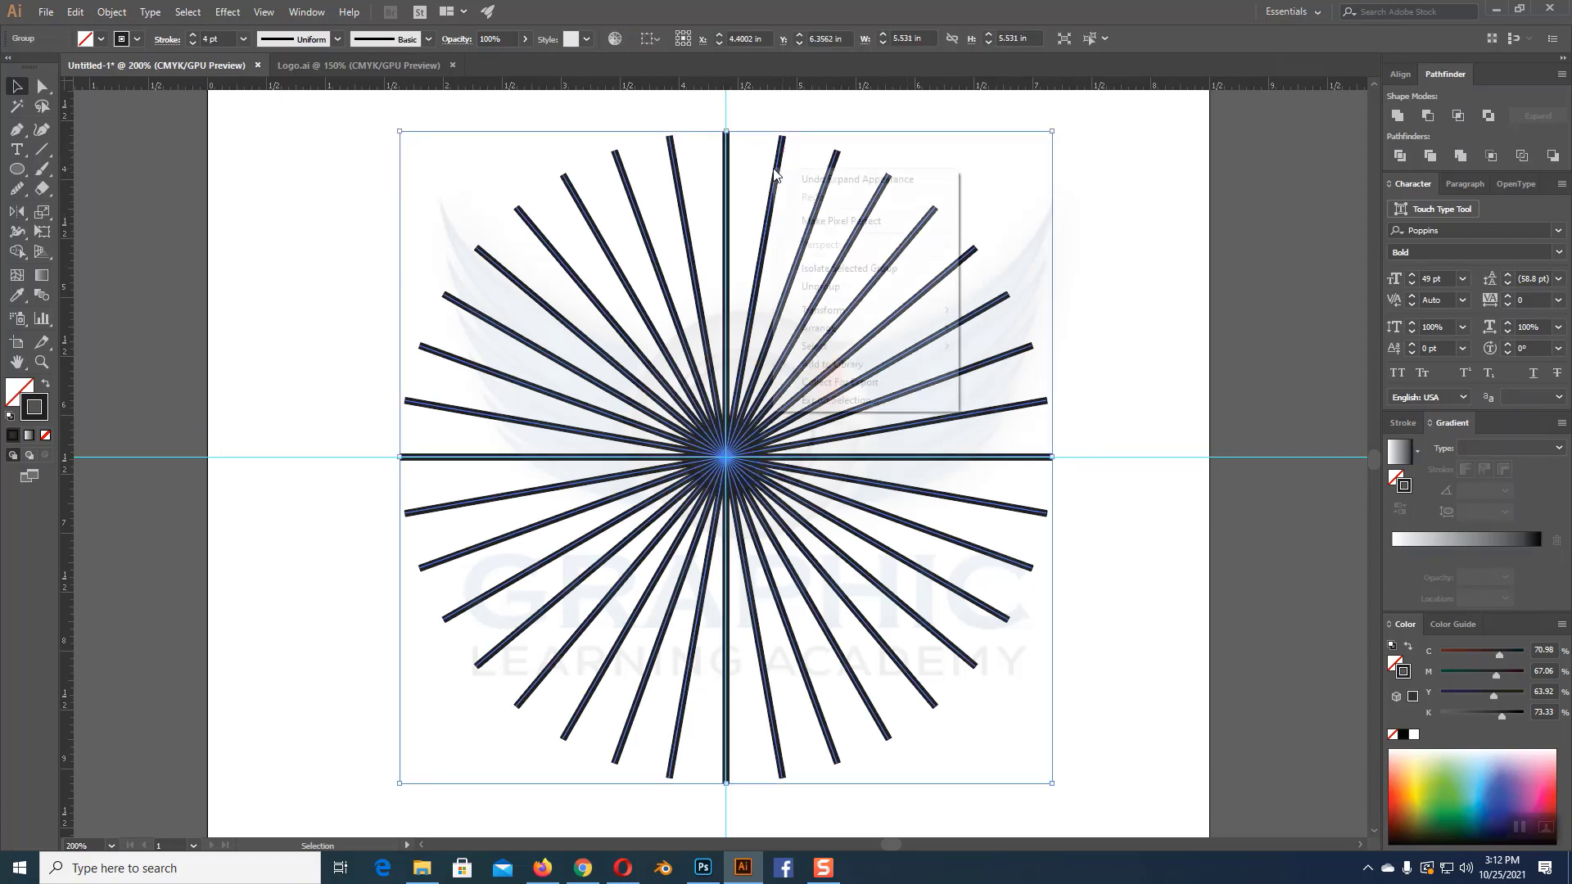
pyautogui.click(938, 285)
pyautogui.click(895, 195)
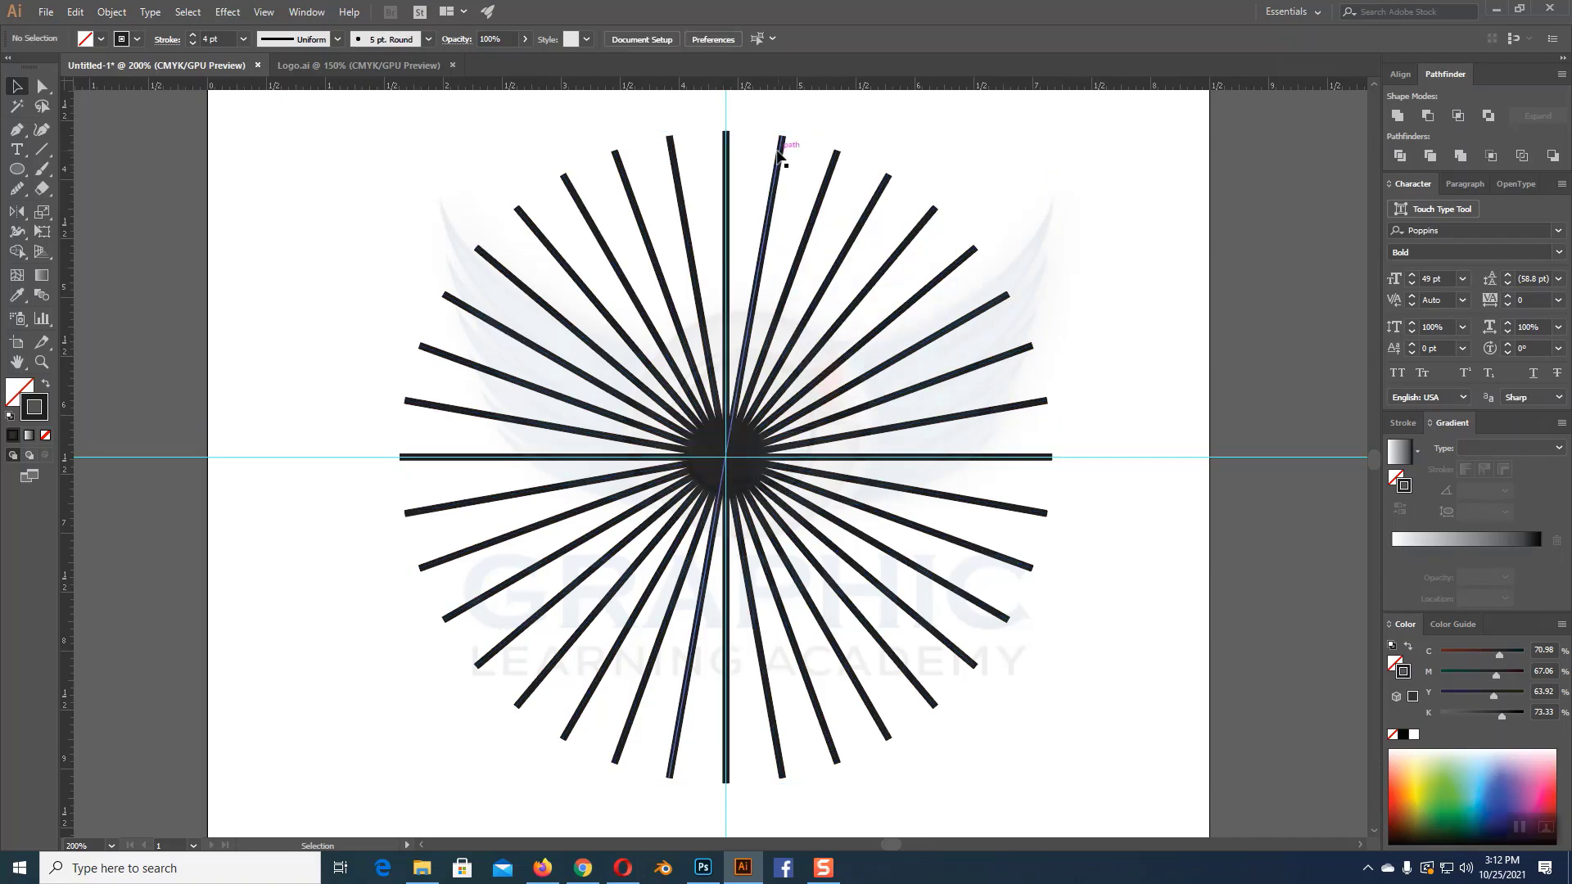
# Step: Select every second line of the burst and apply the variable width profile that tapers to a point at both ends
pyautogui.click(780, 146)
pyautogui.keyDown('shift'); pyautogui.click(875, 204); pyautogui.keyUp('shift')
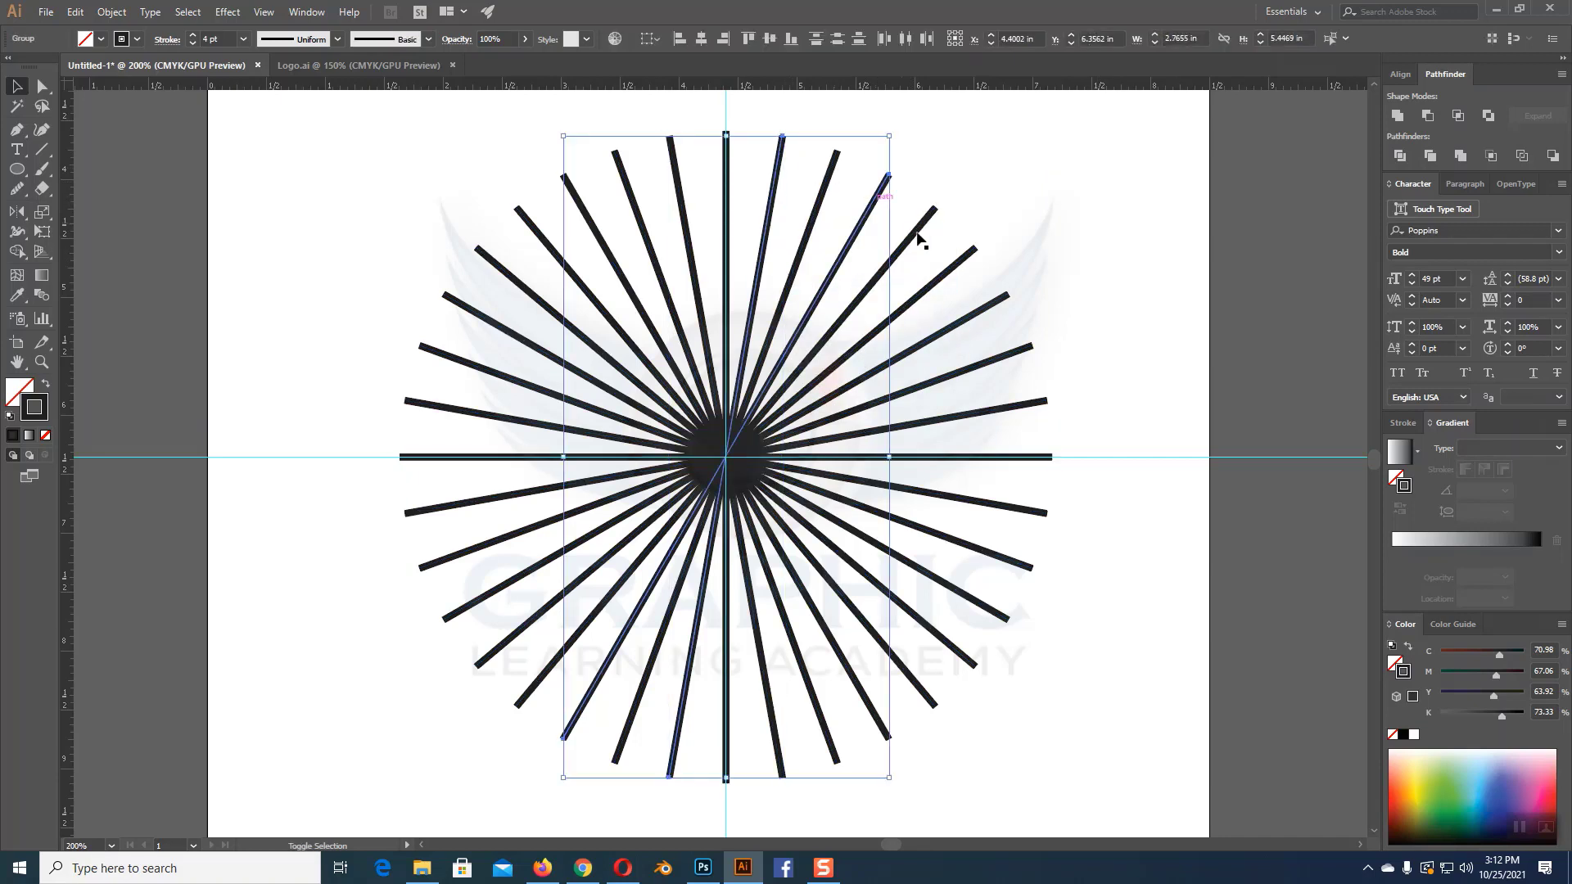
pyautogui.keyDown('shift'); pyautogui.click(965, 256); pyautogui.keyUp('shift')
pyautogui.keyDown('shift'); pyautogui.click(1015, 354); pyautogui.keyUp('shift')
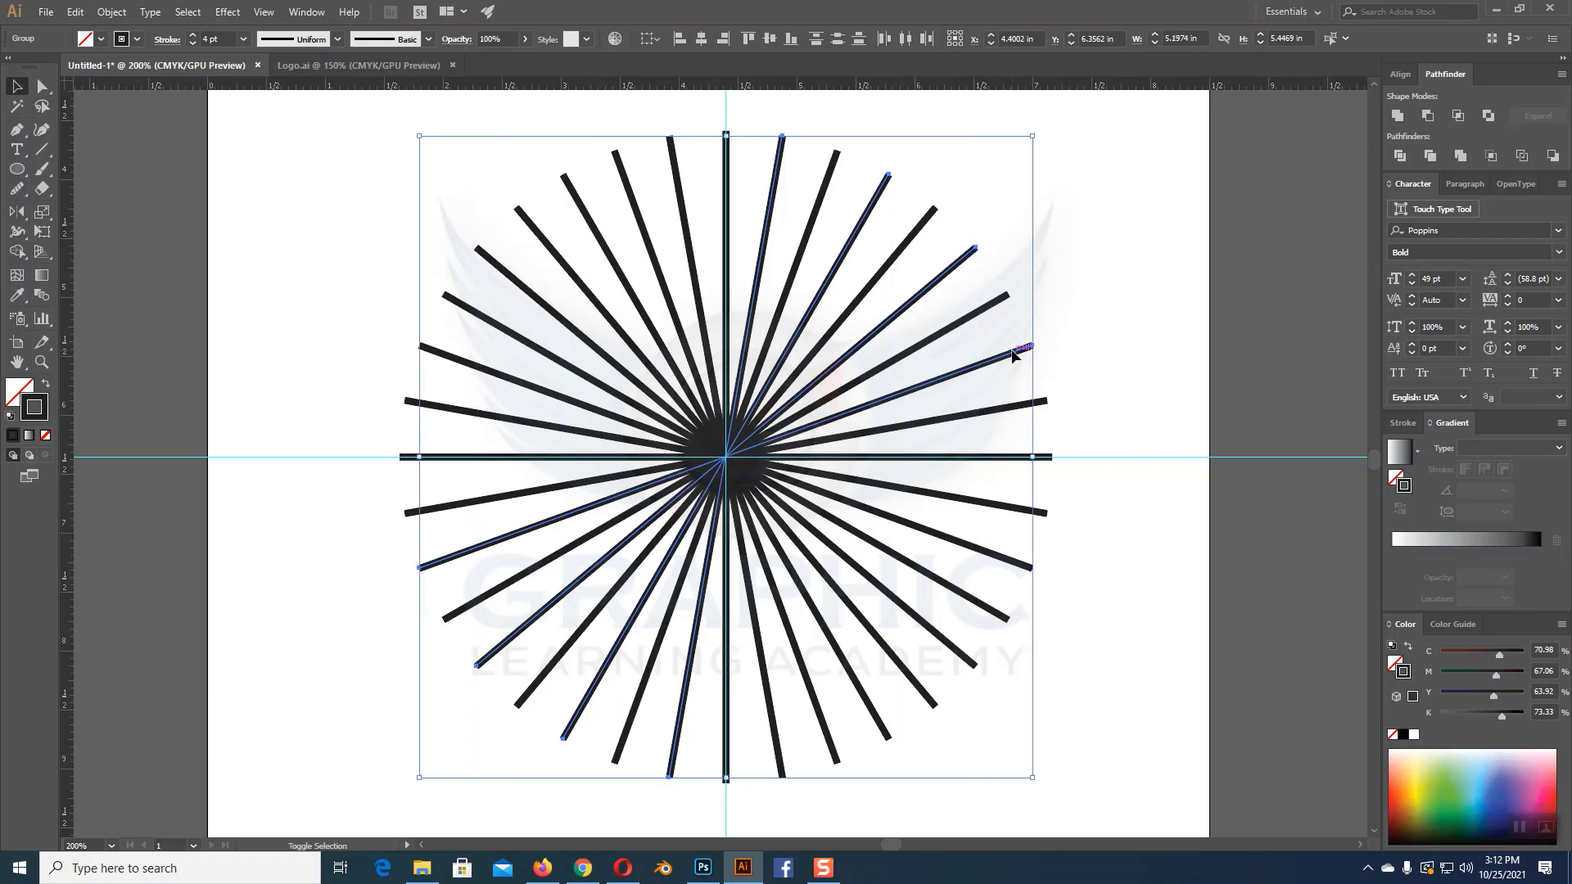
pyautogui.keyDown('shift'); pyautogui.click(1026, 459); pyautogui.keyUp('shift')
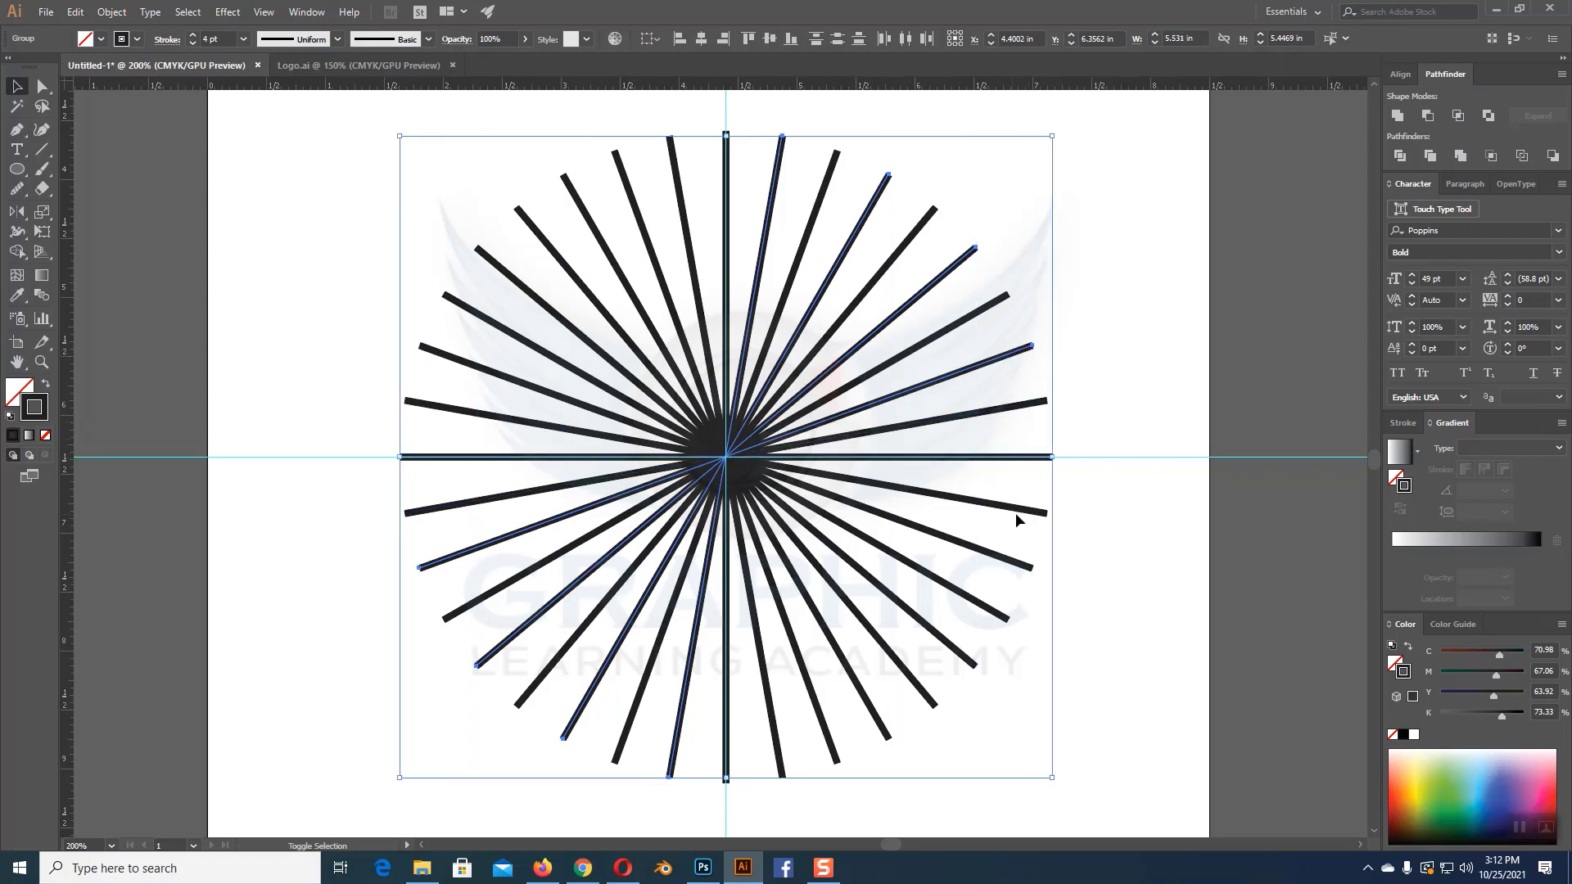
pyautogui.keyDown('shift'); pyautogui.click(1002, 559); pyautogui.keyUp('shift')
pyautogui.keyDown('shift'); pyautogui.click(948, 646); pyautogui.keyUp('shift')
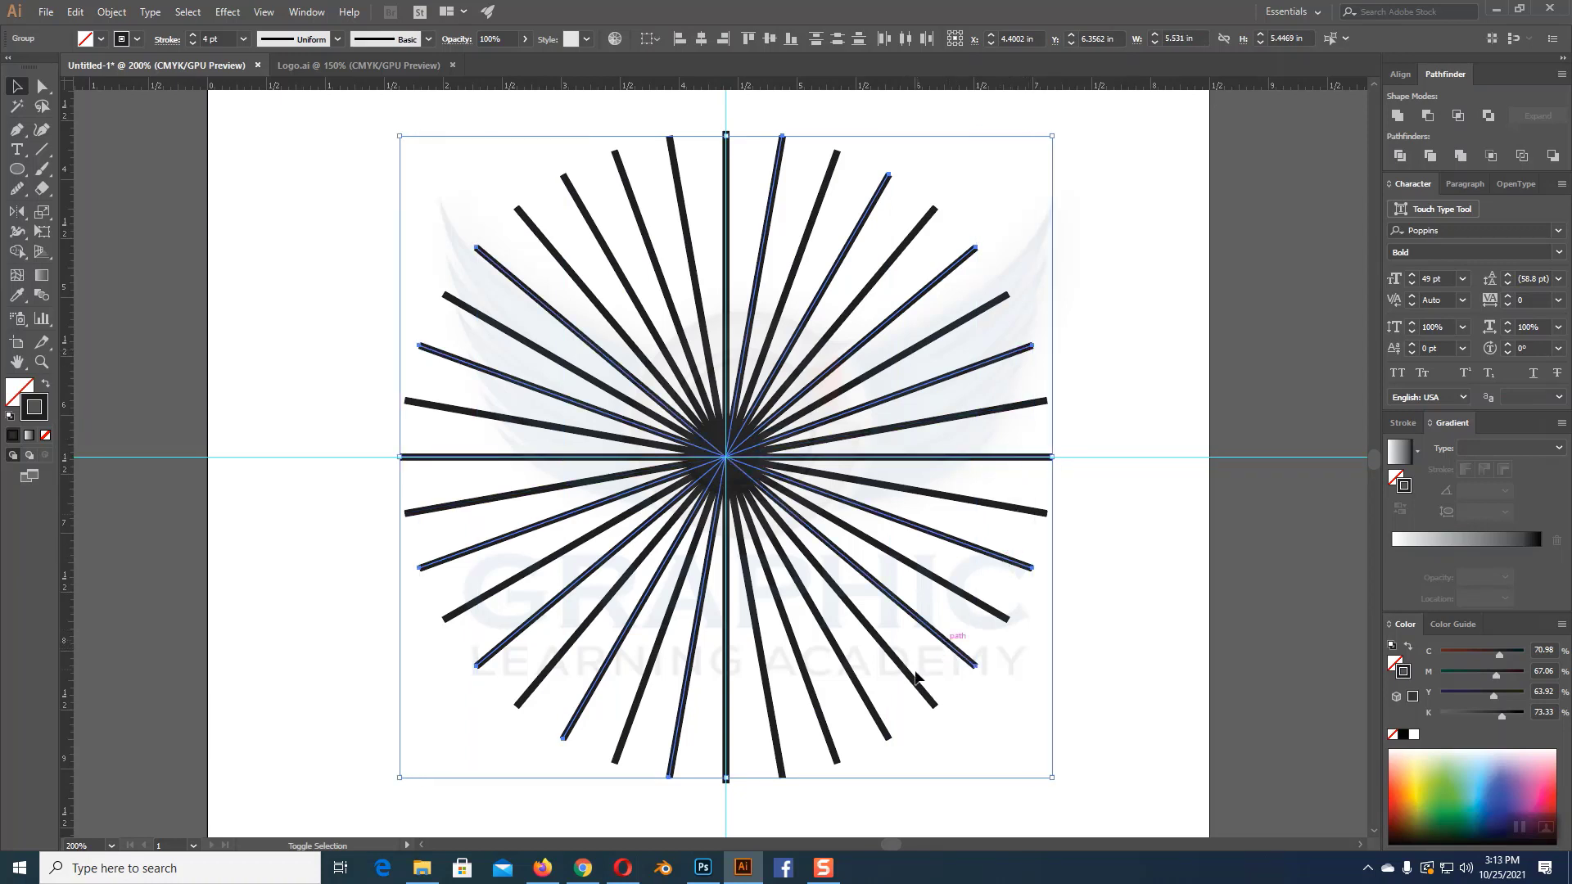
pyautogui.keyDown('shift'); pyautogui.click(873, 707); pyautogui.keyUp('shift')
pyautogui.keyDown('shift'); pyautogui.click(772, 725); pyautogui.keyUp('shift')
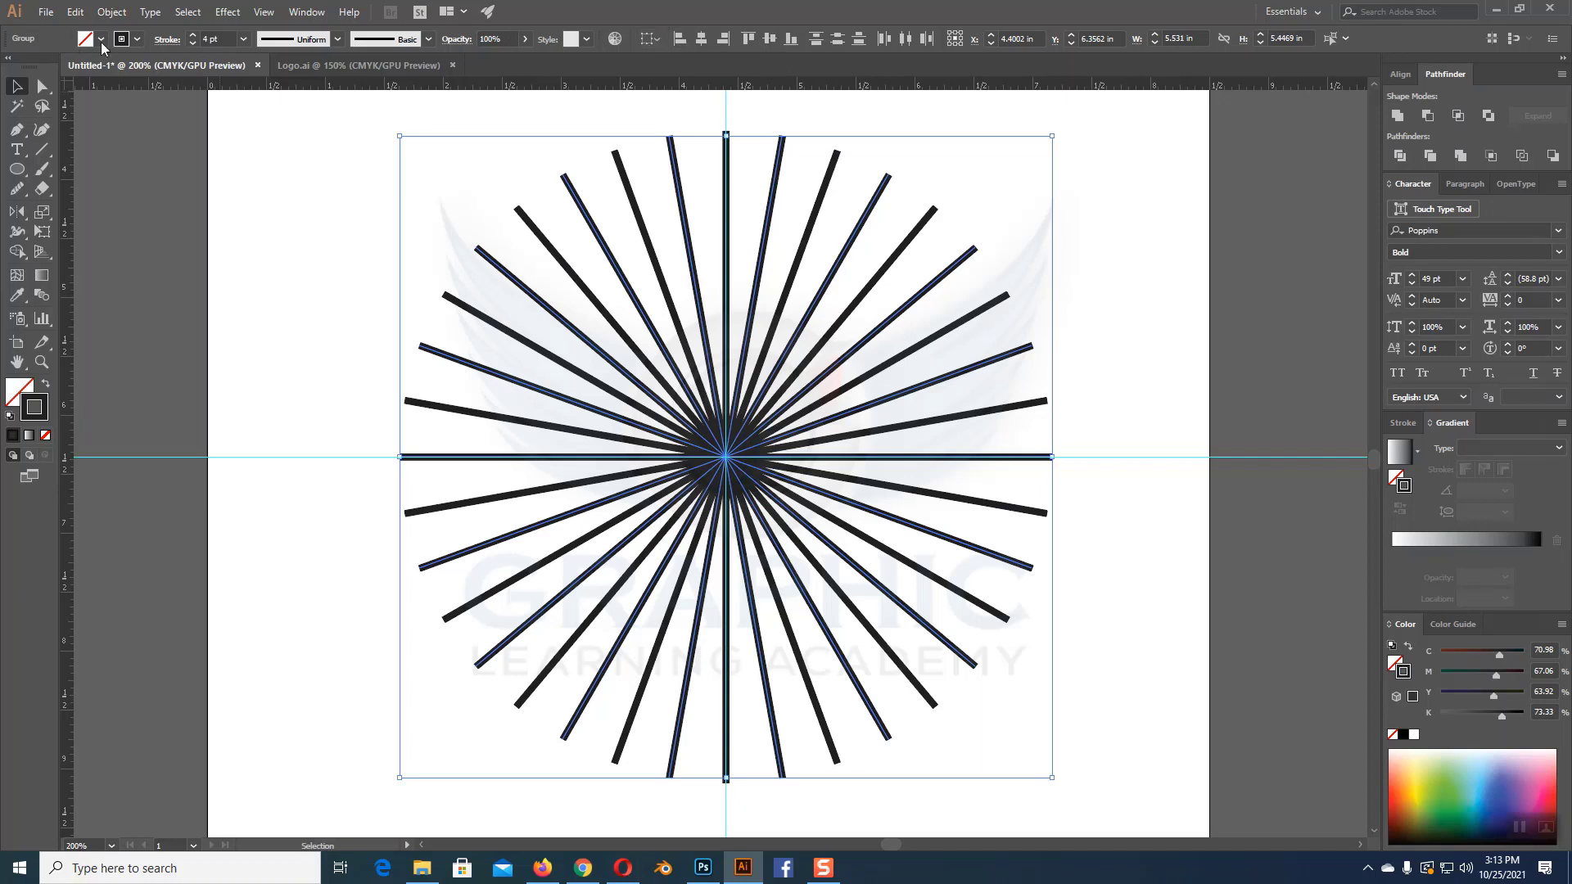
pyautogui.click(338, 39)
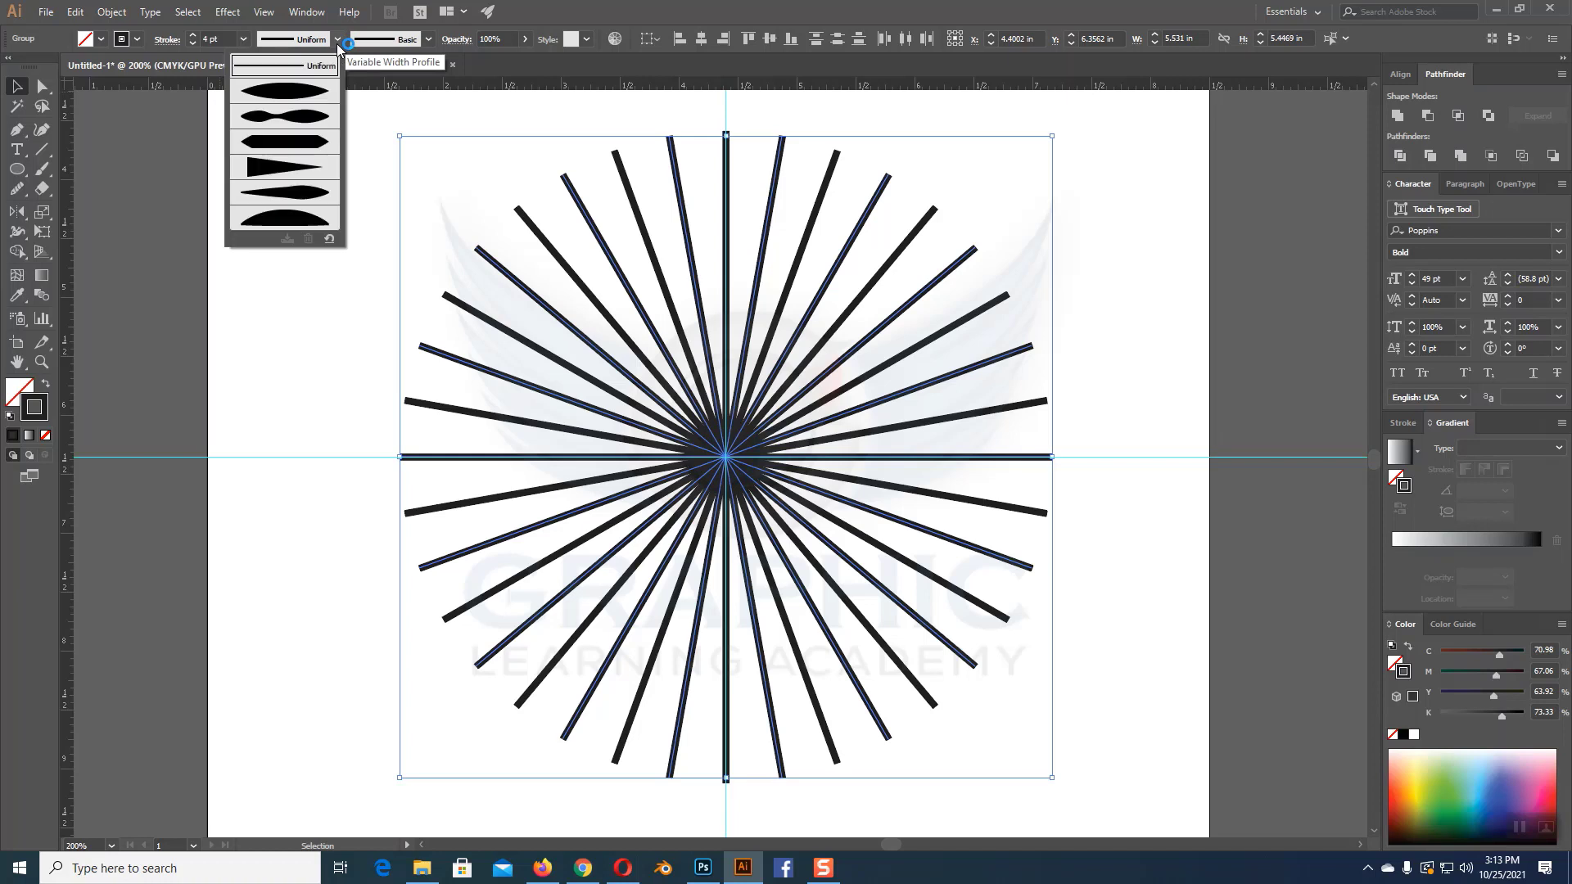
pyautogui.click(279, 94)
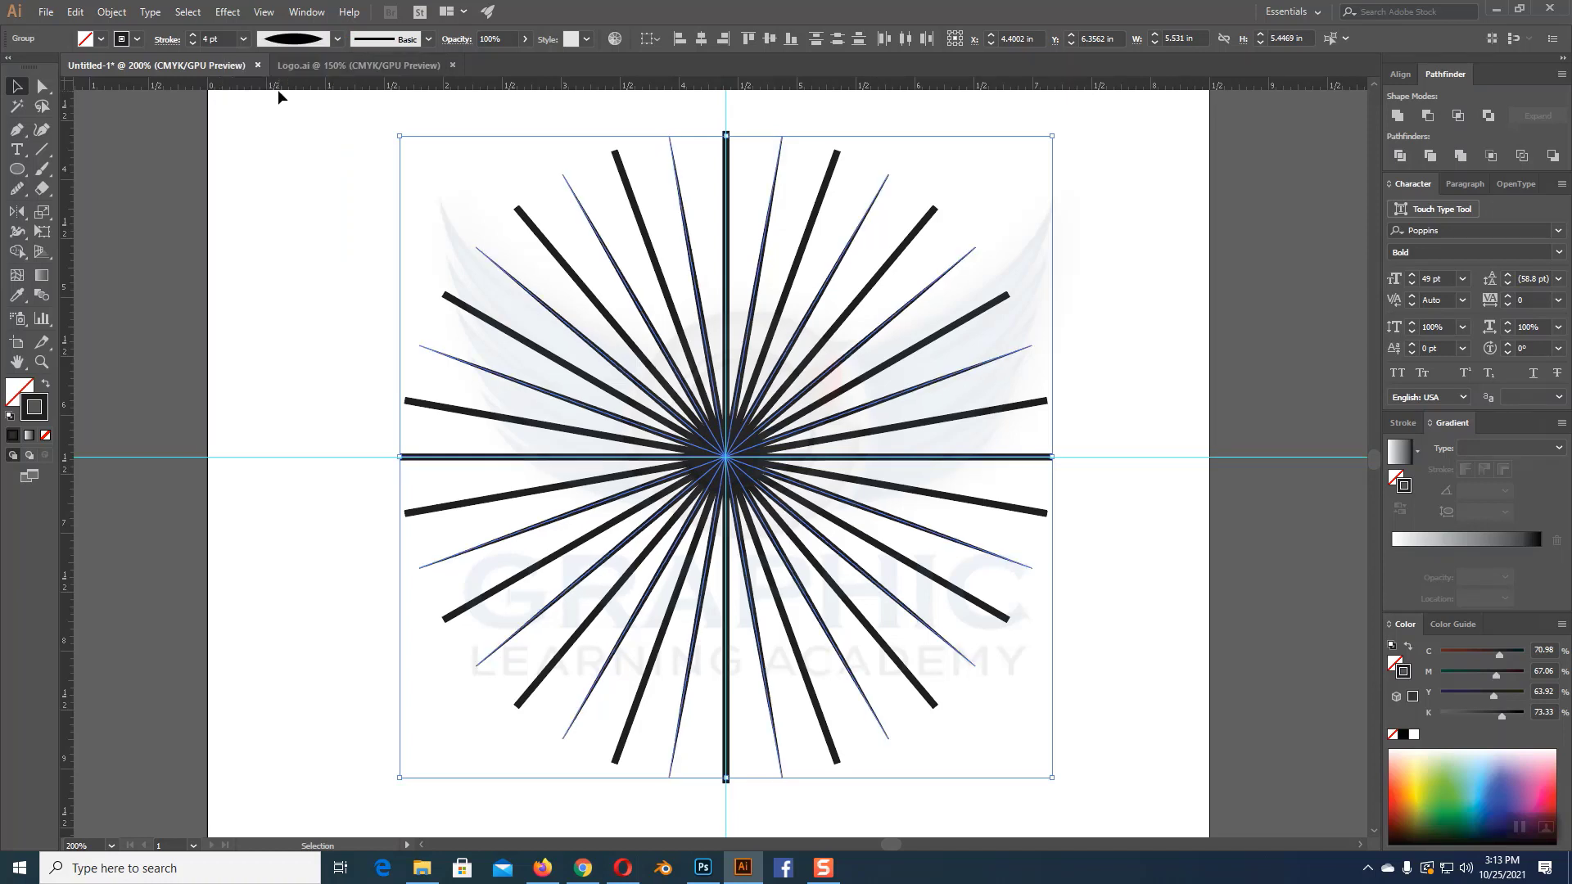
pyautogui.click(1122, 276)
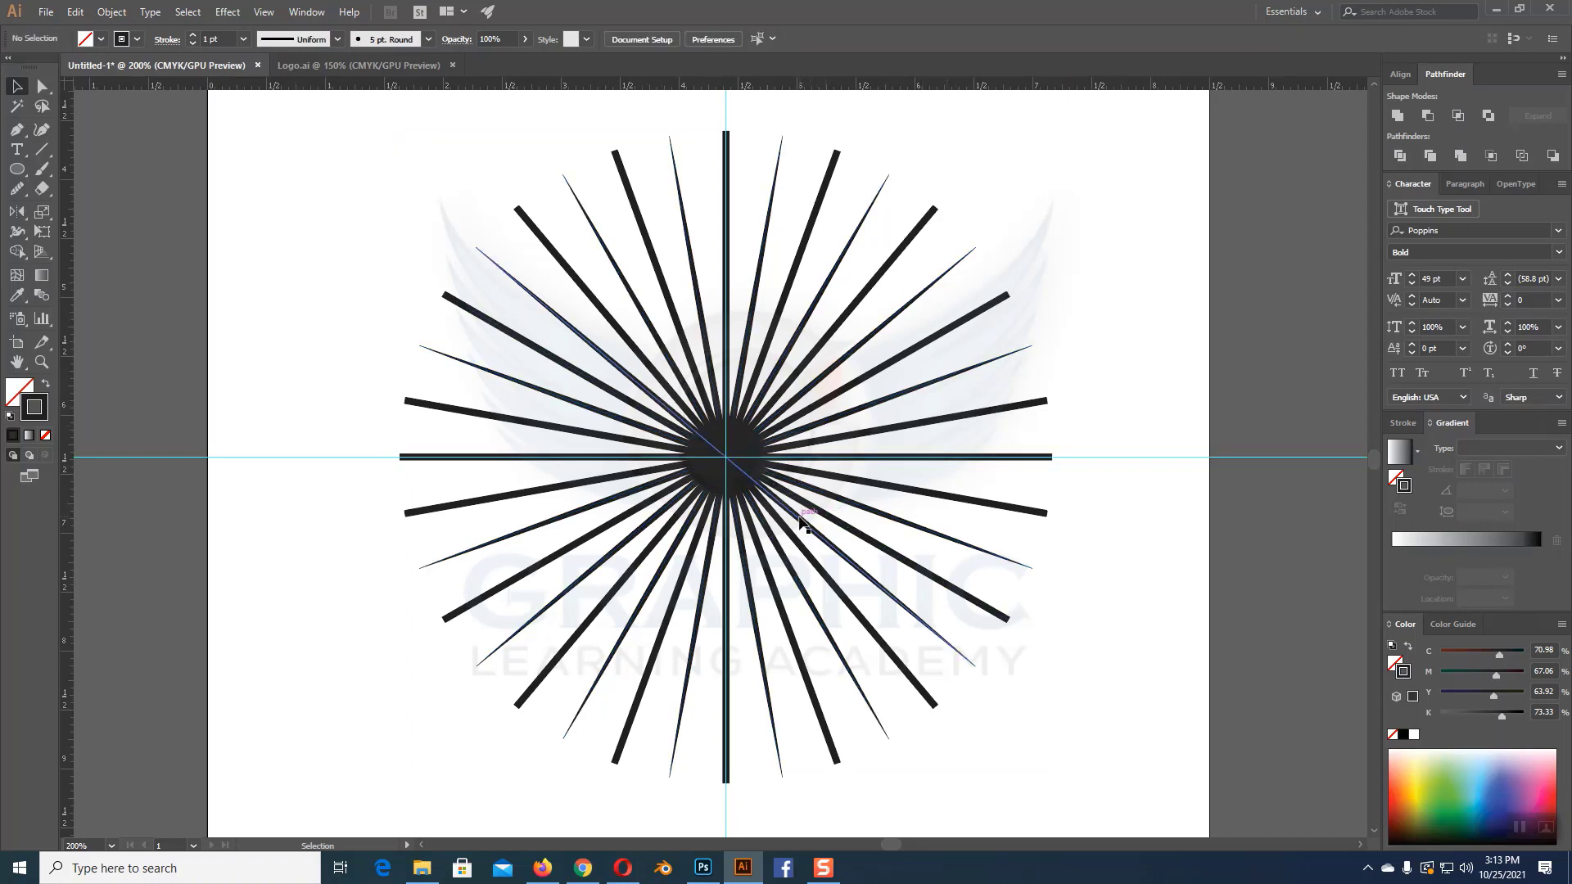
pyautogui.click(765, 238)
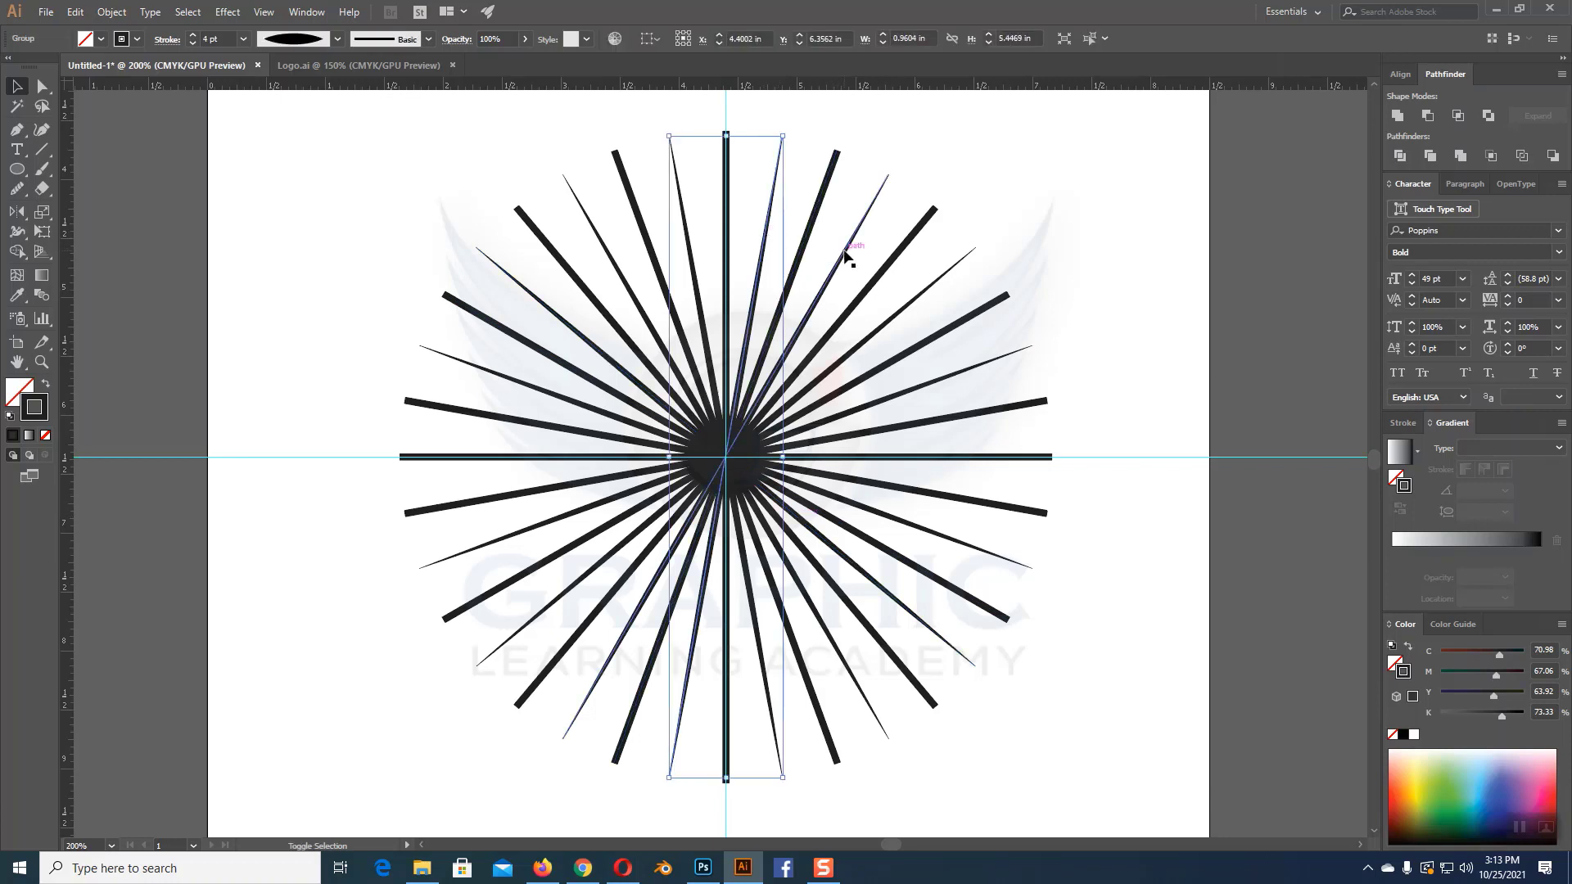
pyautogui.keyDown('shift'); pyautogui.click(845, 253); pyautogui.keyUp('shift')
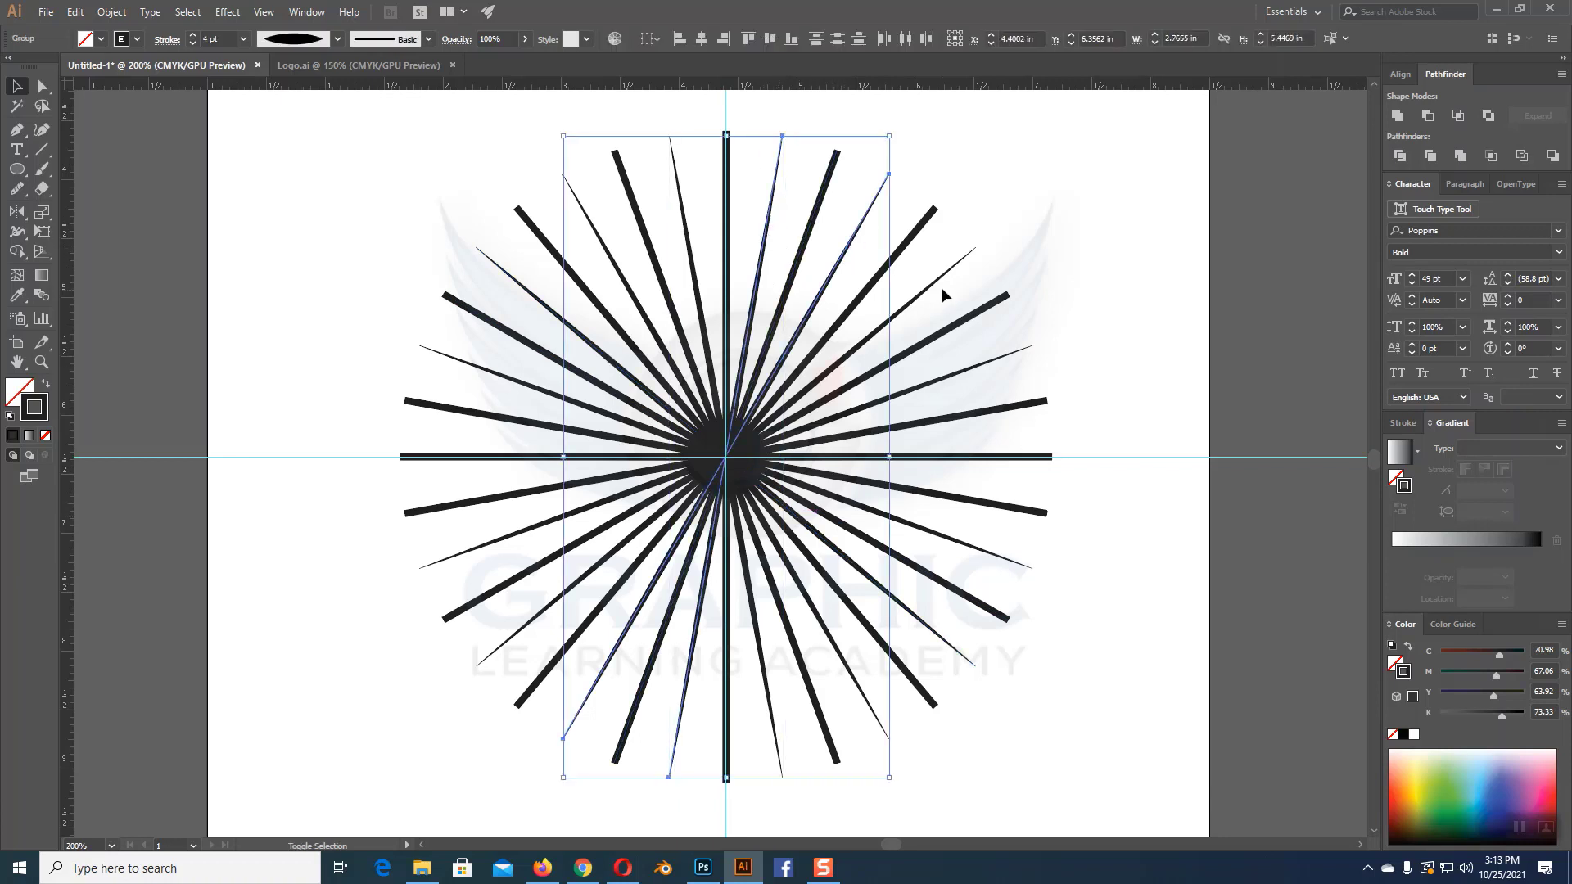
pyautogui.keyDown('shift'); pyautogui.click(981, 362); pyautogui.keyUp('shift')
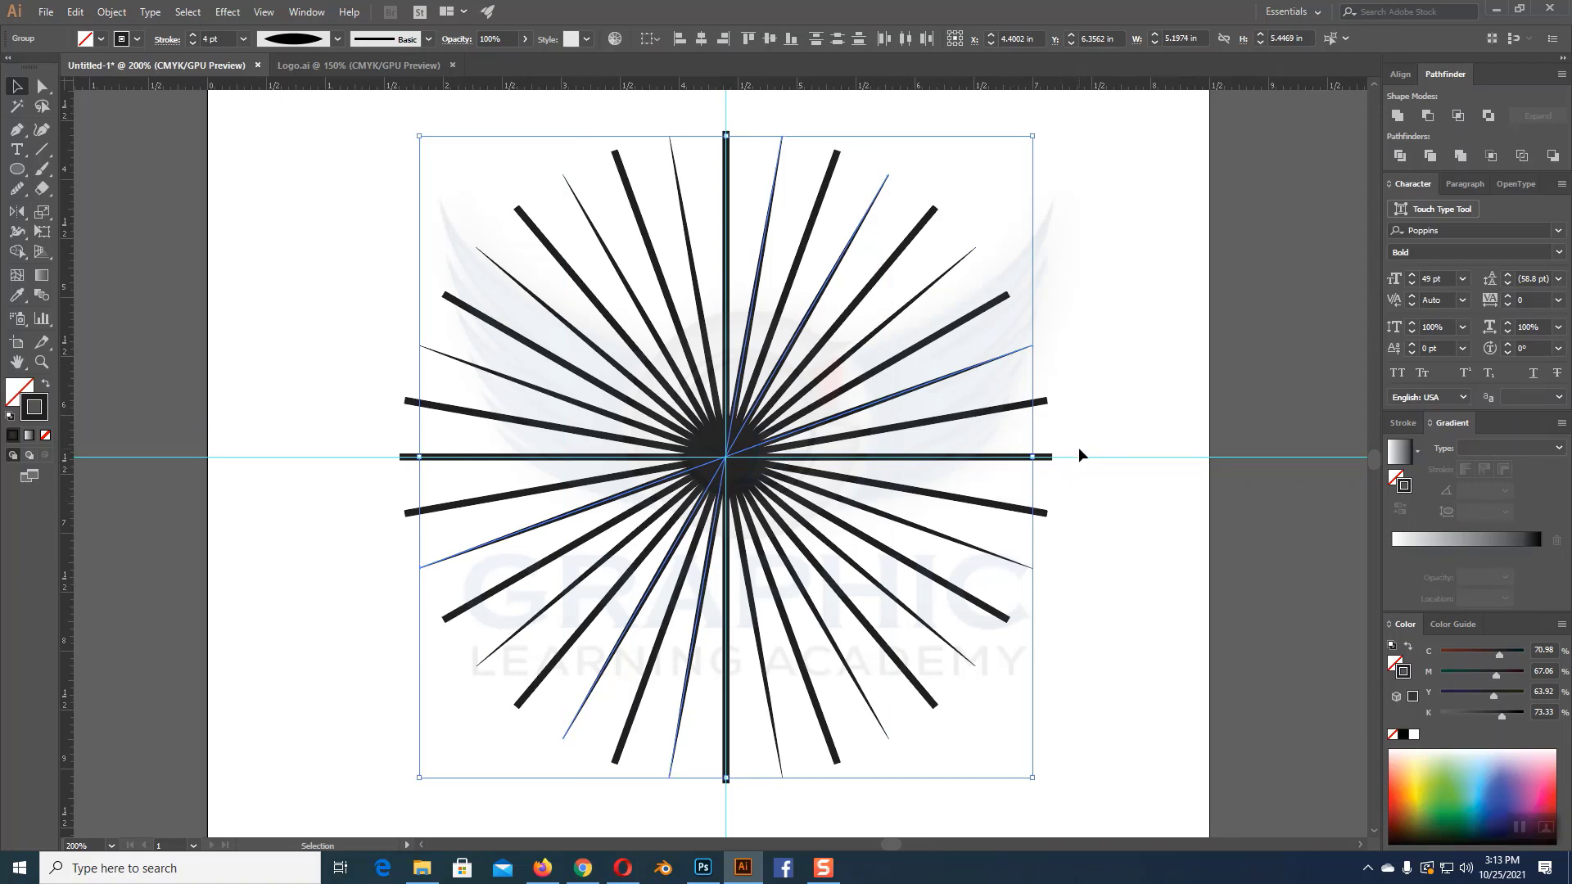
pyautogui.keyDown('shift'); pyautogui.click(1007, 459); pyautogui.keyUp('shift')
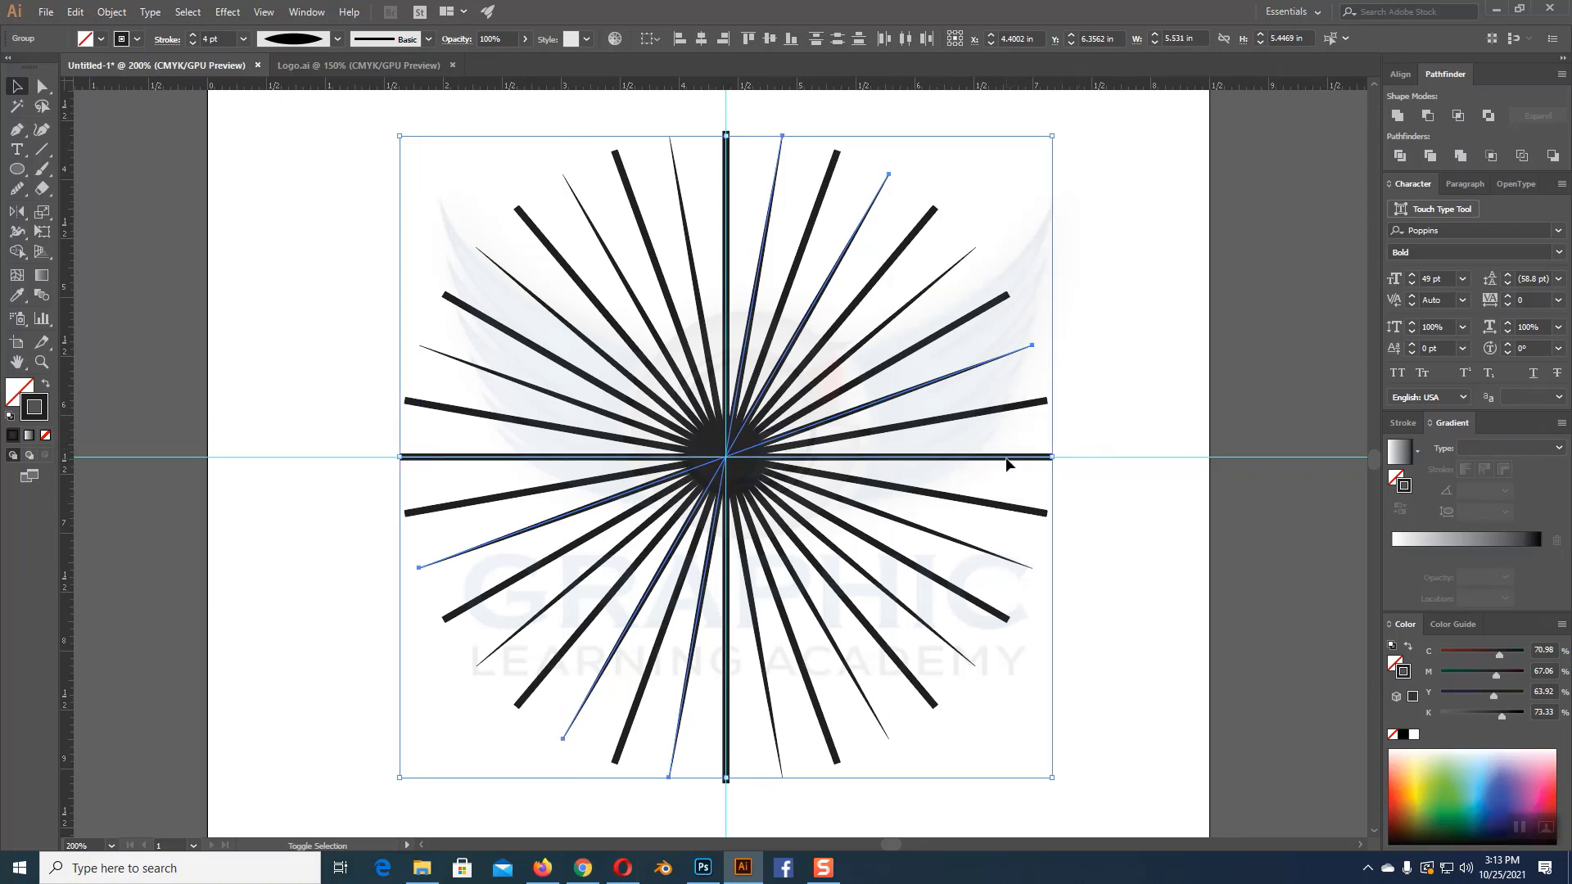
pyautogui.keyDown('shift'); pyautogui.click(1002, 558); pyautogui.keyUp('shift')
pyautogui.click(309, 41)
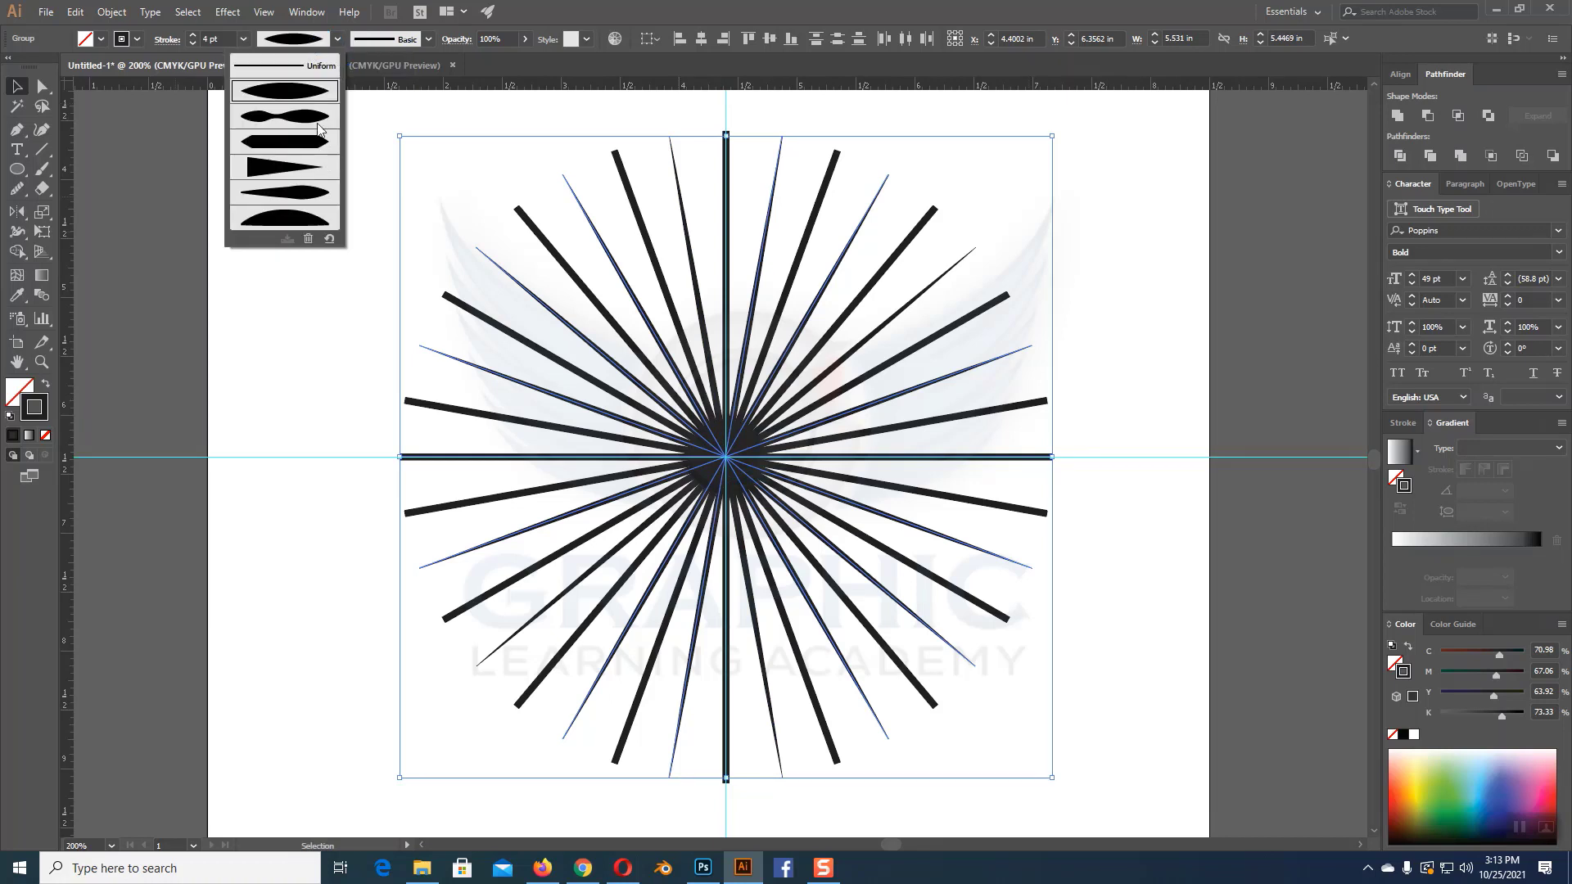
pyautogui.click(1165, 386)
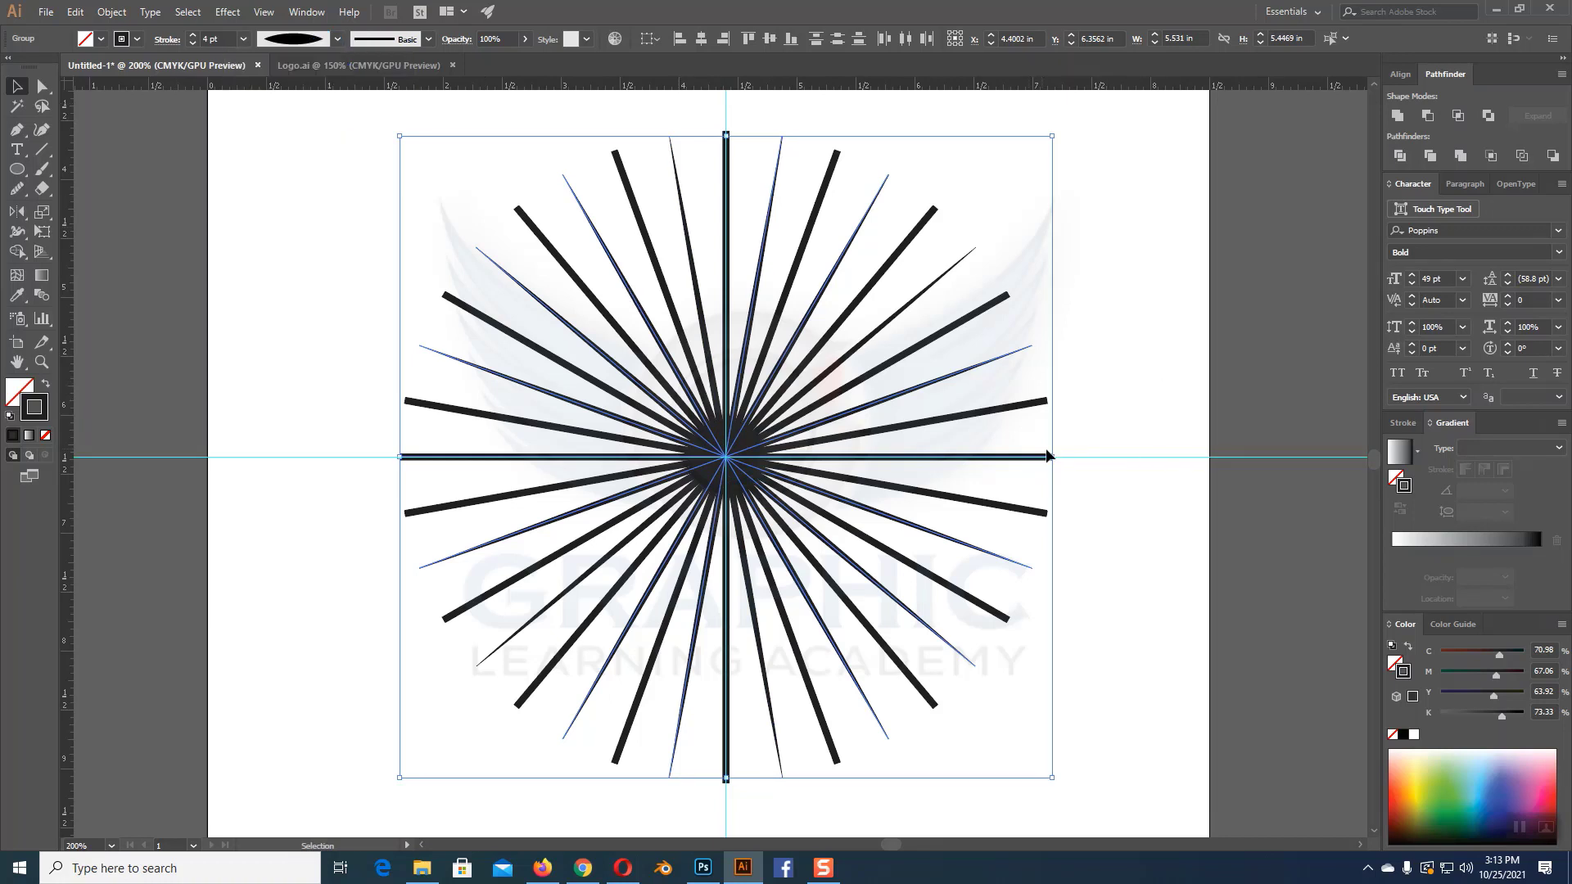
pyautogui.click(1092, 491)
# Step: Move the horizontal tapered line below the burst to check for a duplicate behind it, and undo the move
pyautogui.click(1028, 459)
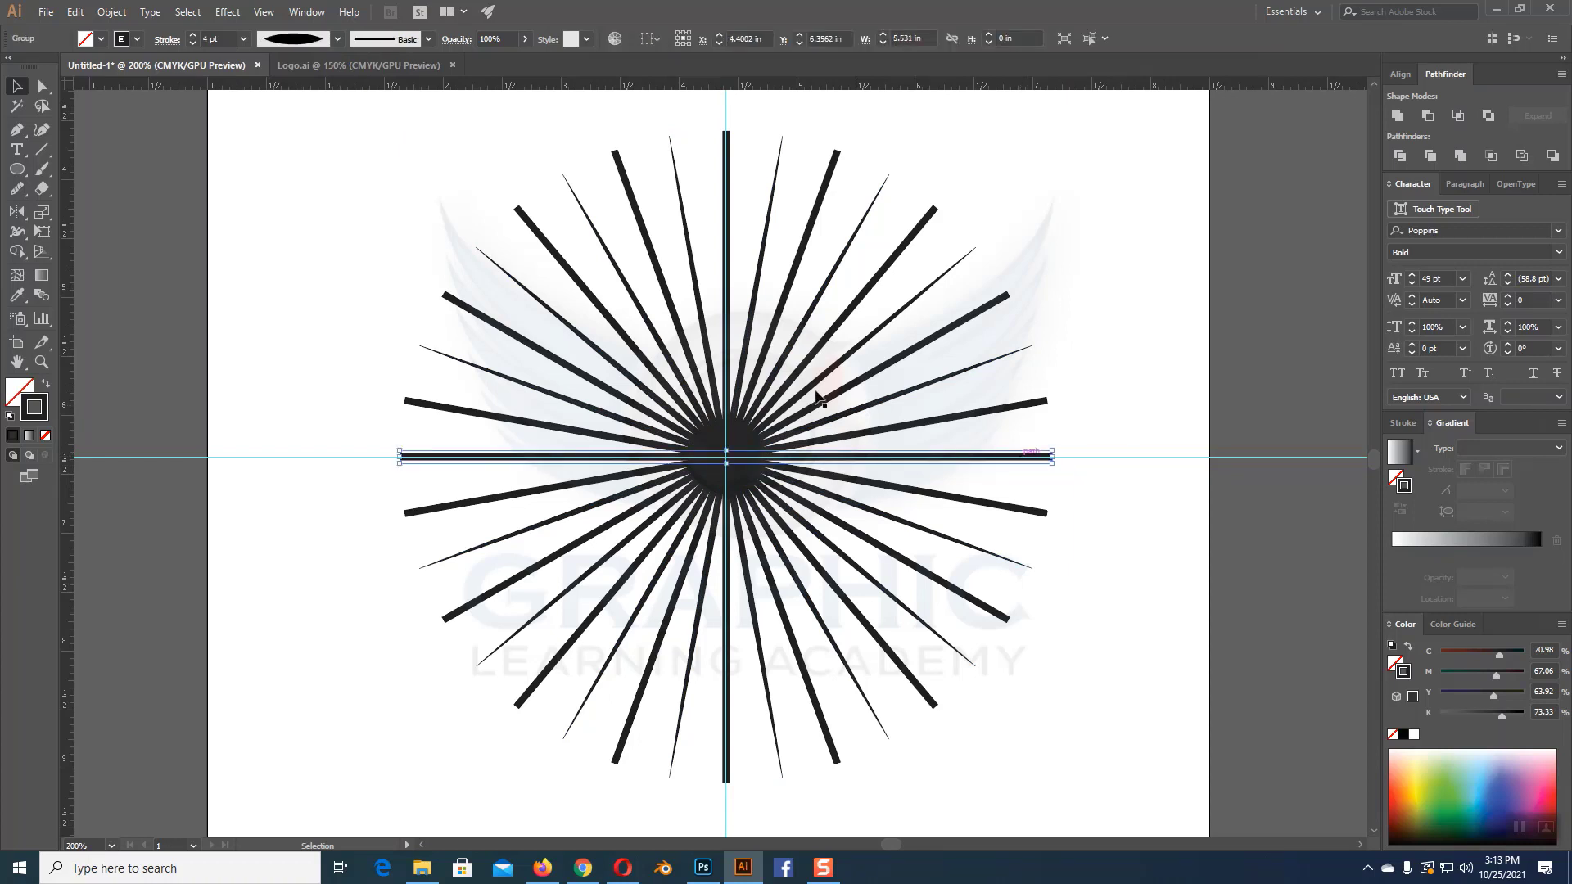
pyautogui.click(318, 41)
pyautogui.click(1131, 263)
pyautogui.moveTo(1015, 456); pyautogui.dragTo(966, 799)
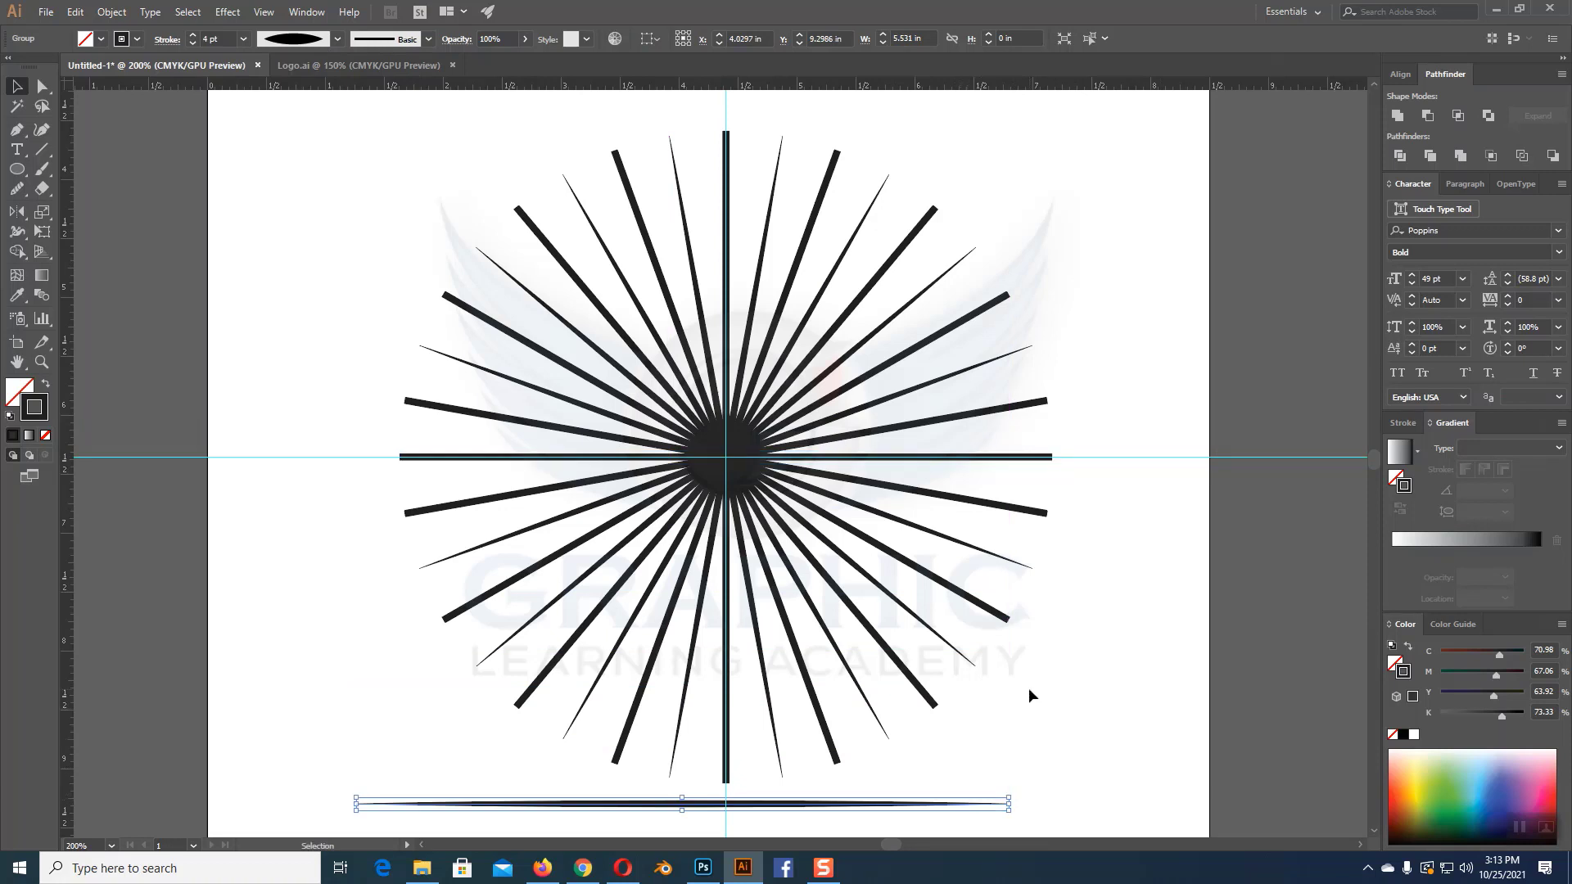
pyautogui.click(989, 458)
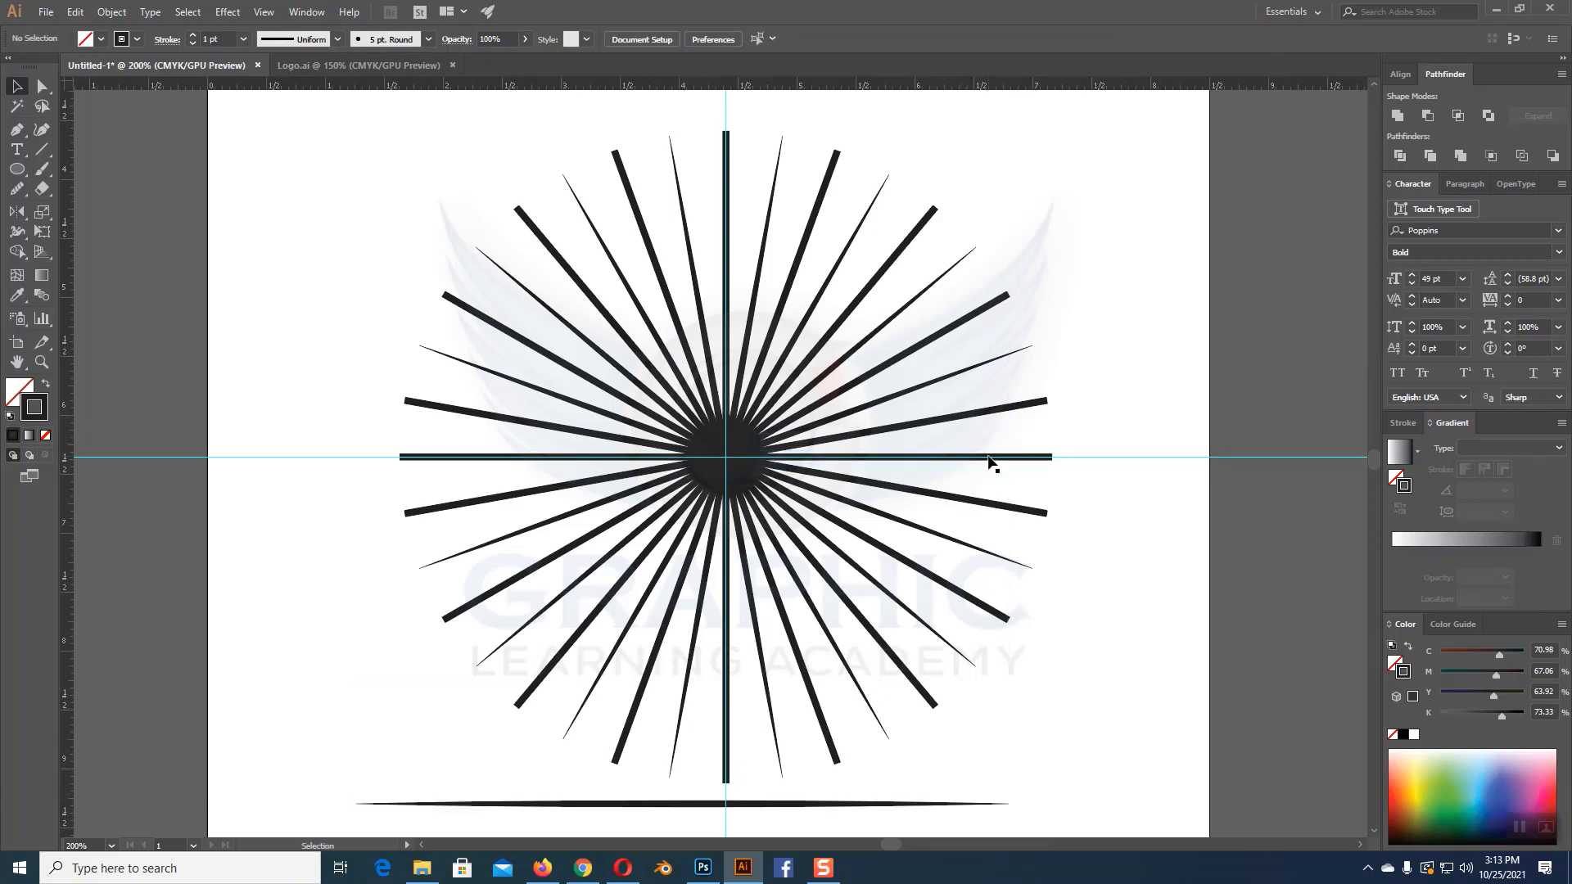
pyautogui.hotkey('ctrl', 'z')
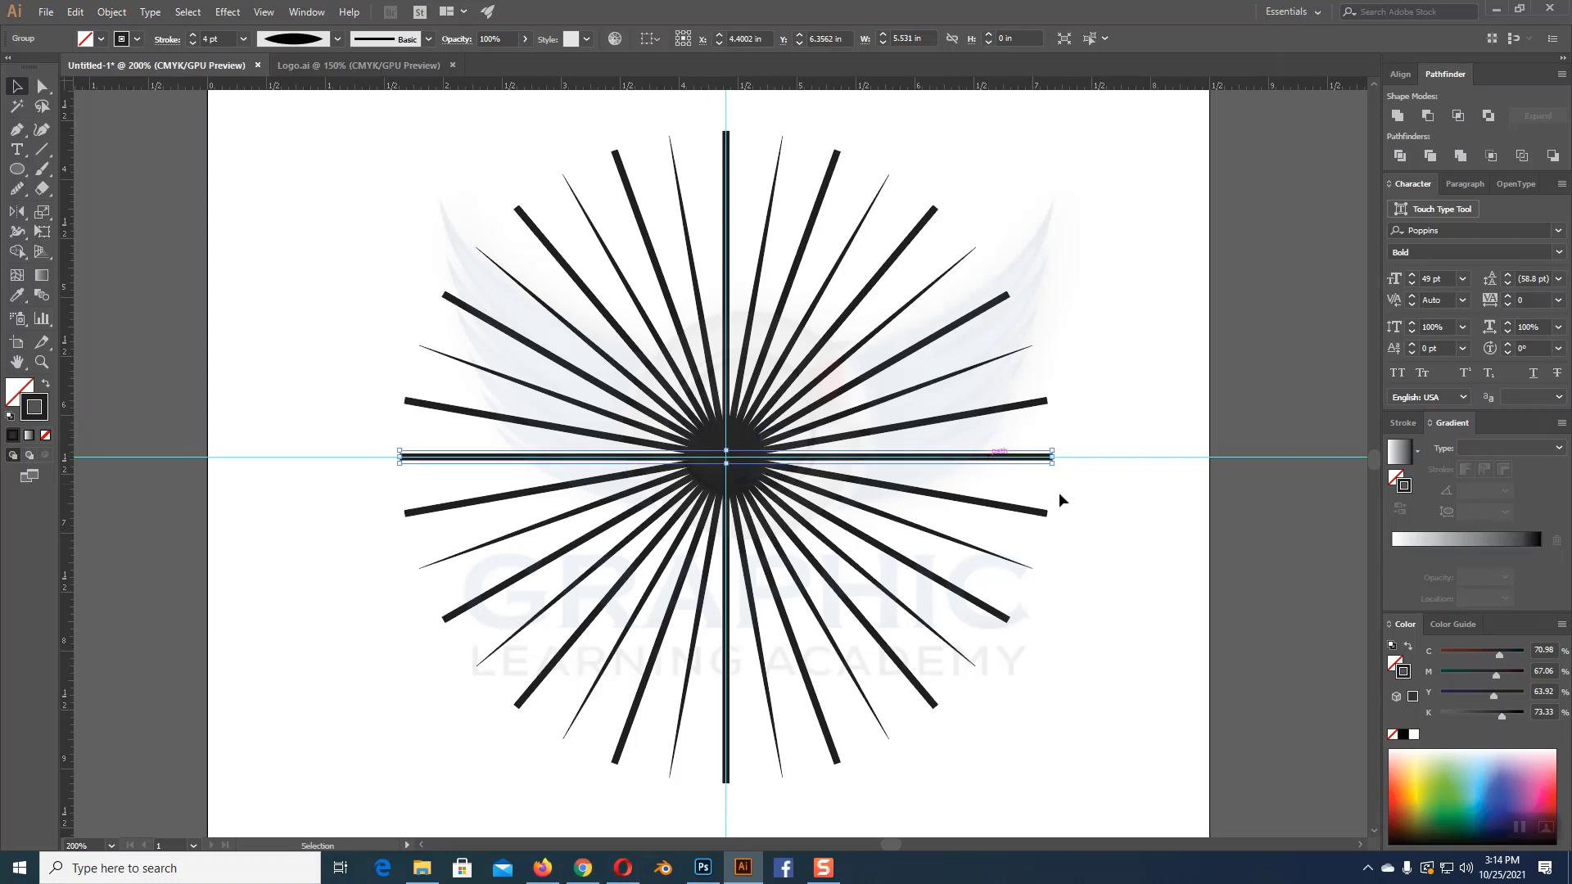
pyautogui.click(1093, 499)
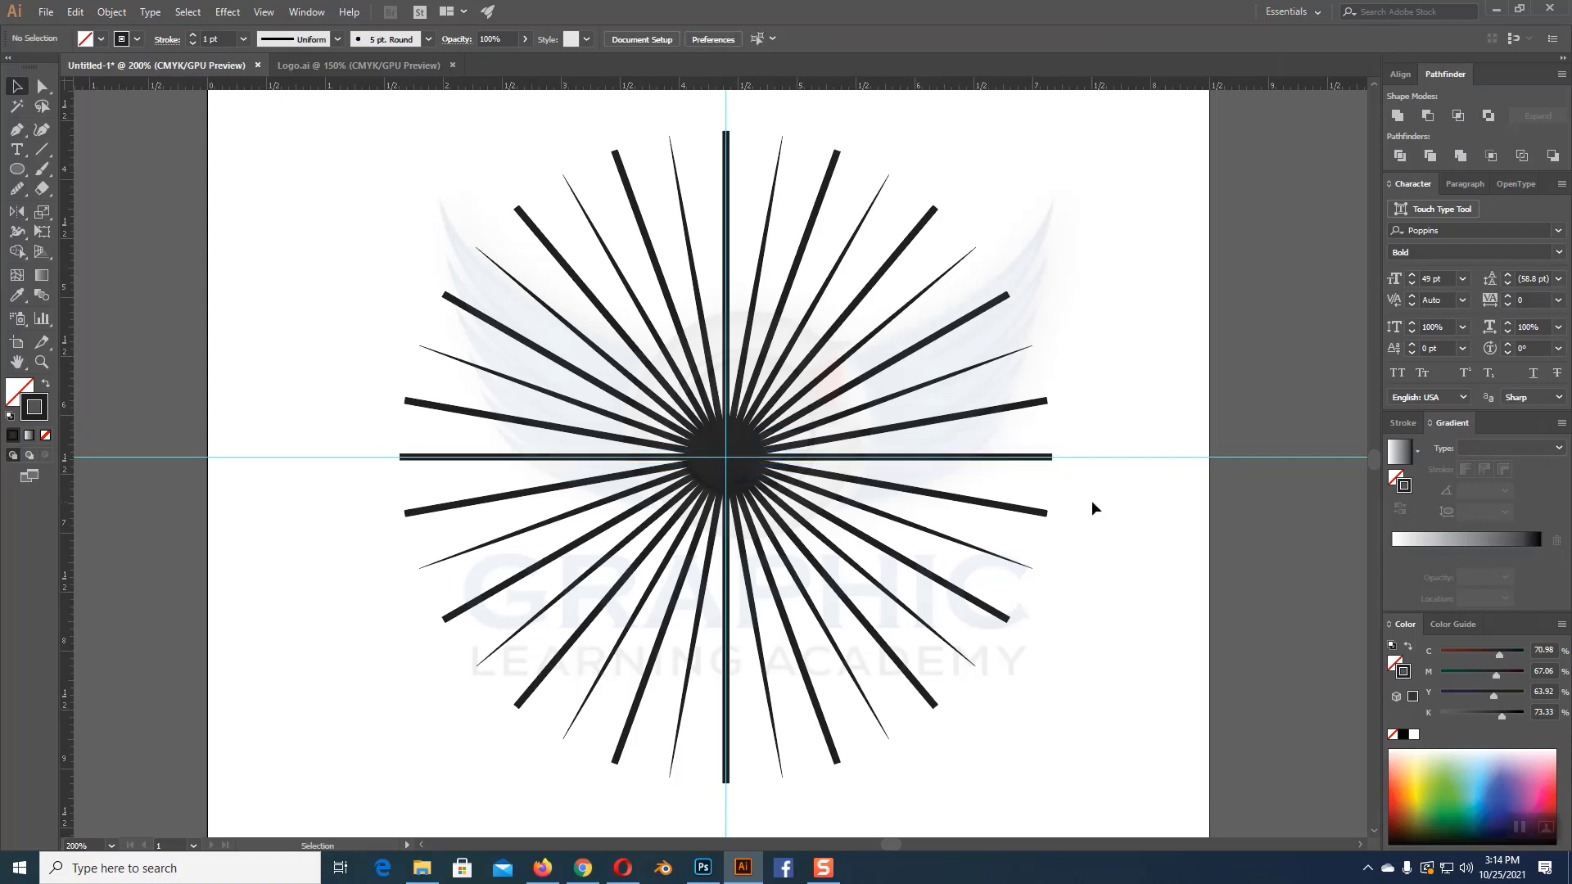
# Step: Delete the uniform line lying behind the horizontal tapered line, keeping only the tapered one
pyautogui.click(898, 458)
pyautogui.click(1089, 427)
pyautogui.click(1021, 460)
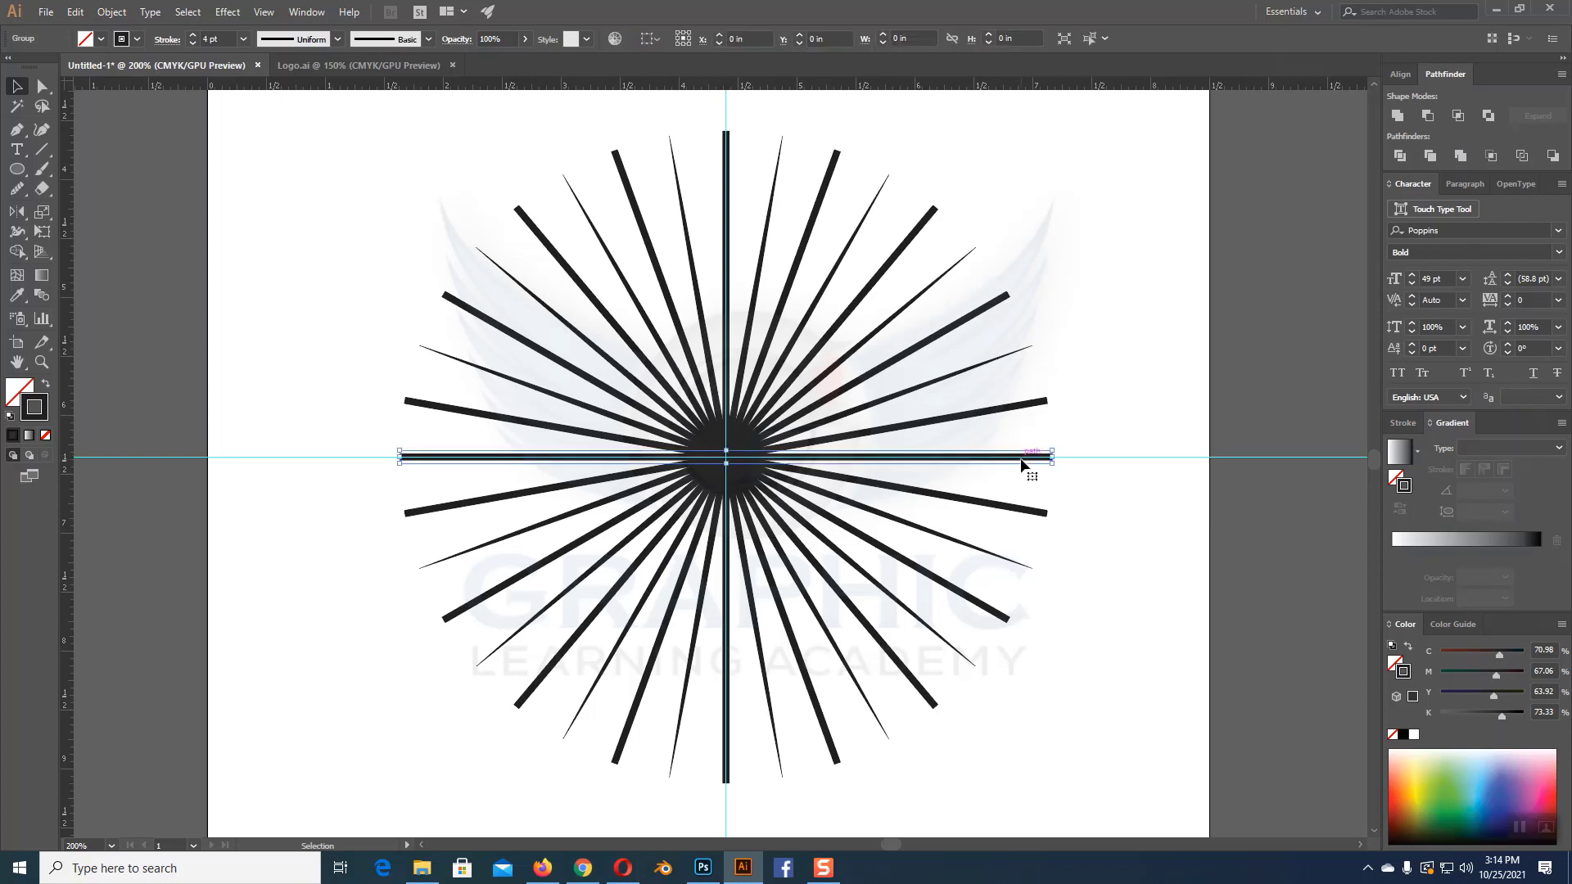
pyautogui.press('Delete')
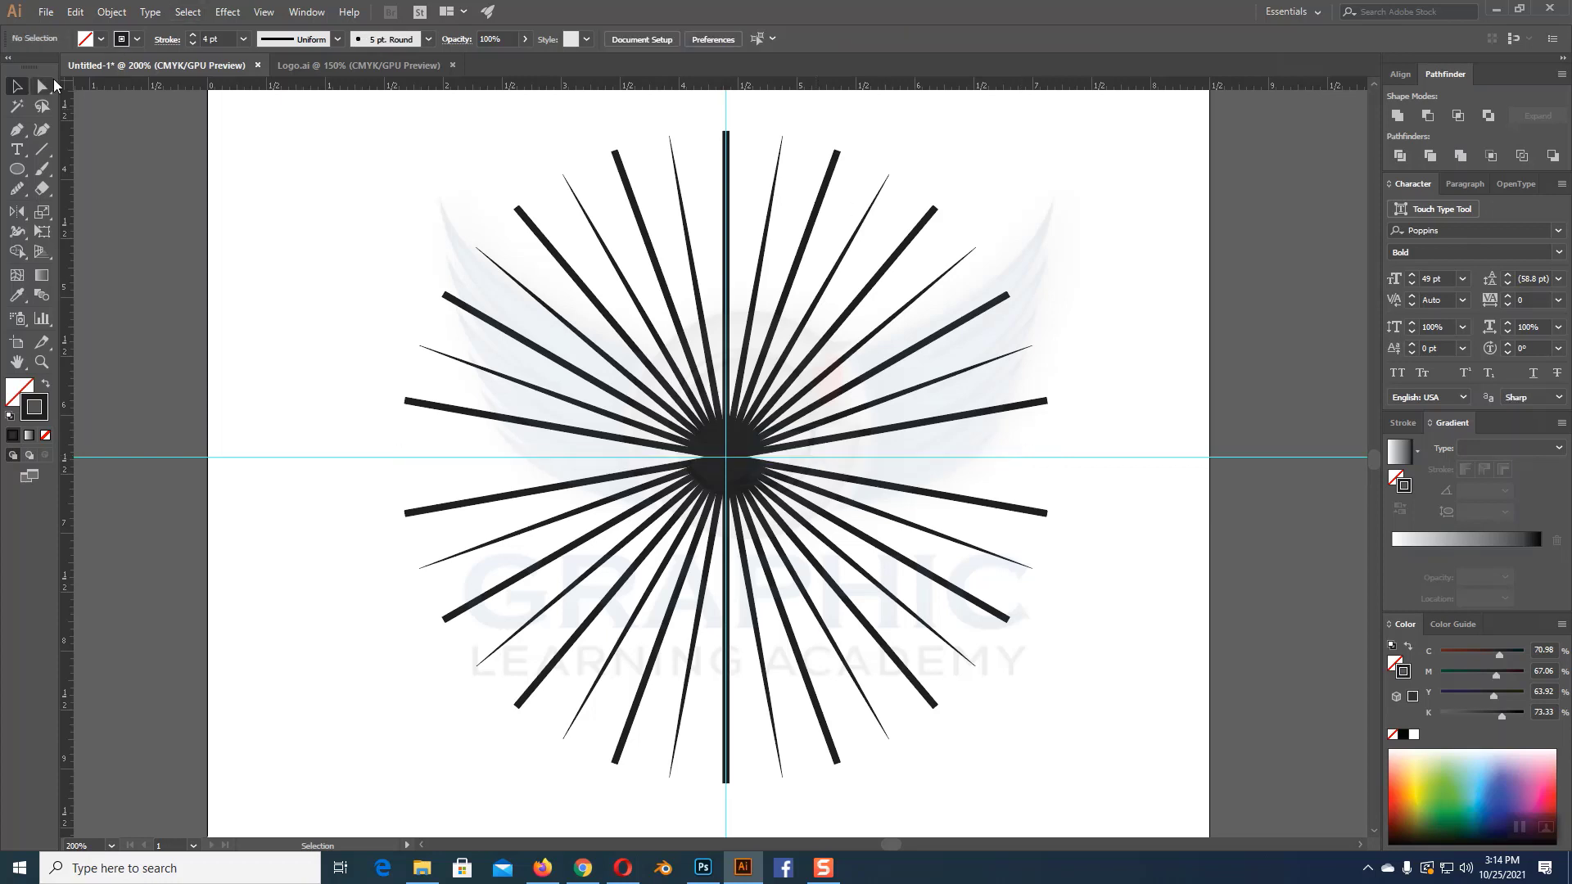
pyautogui.click(111, 11)
pyautogui.click(151, 162)
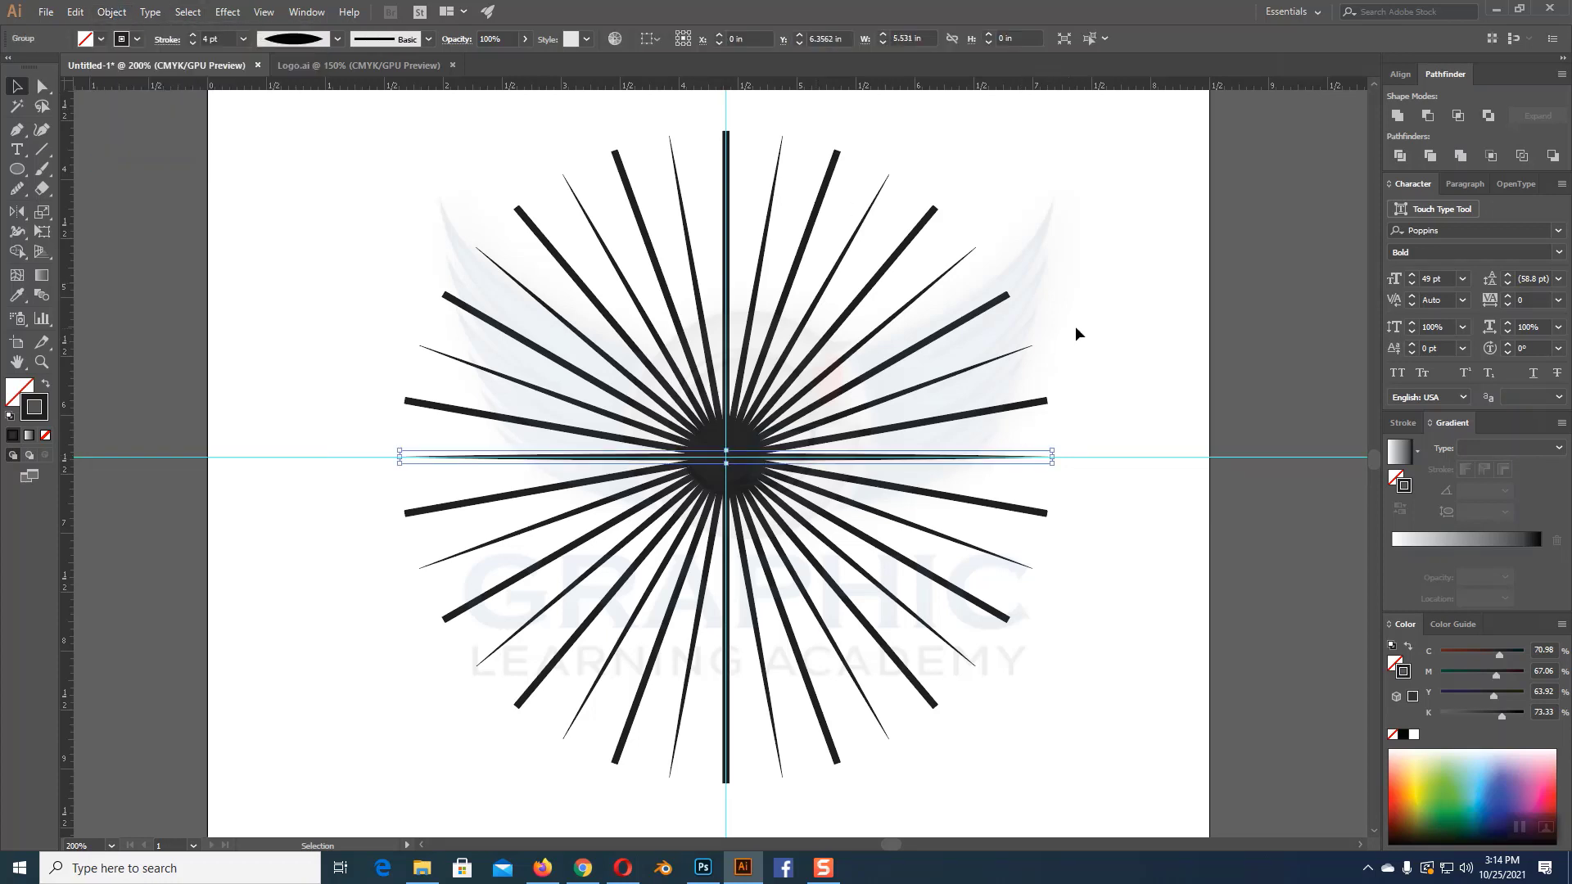
pyautogui.click(1102, 328)
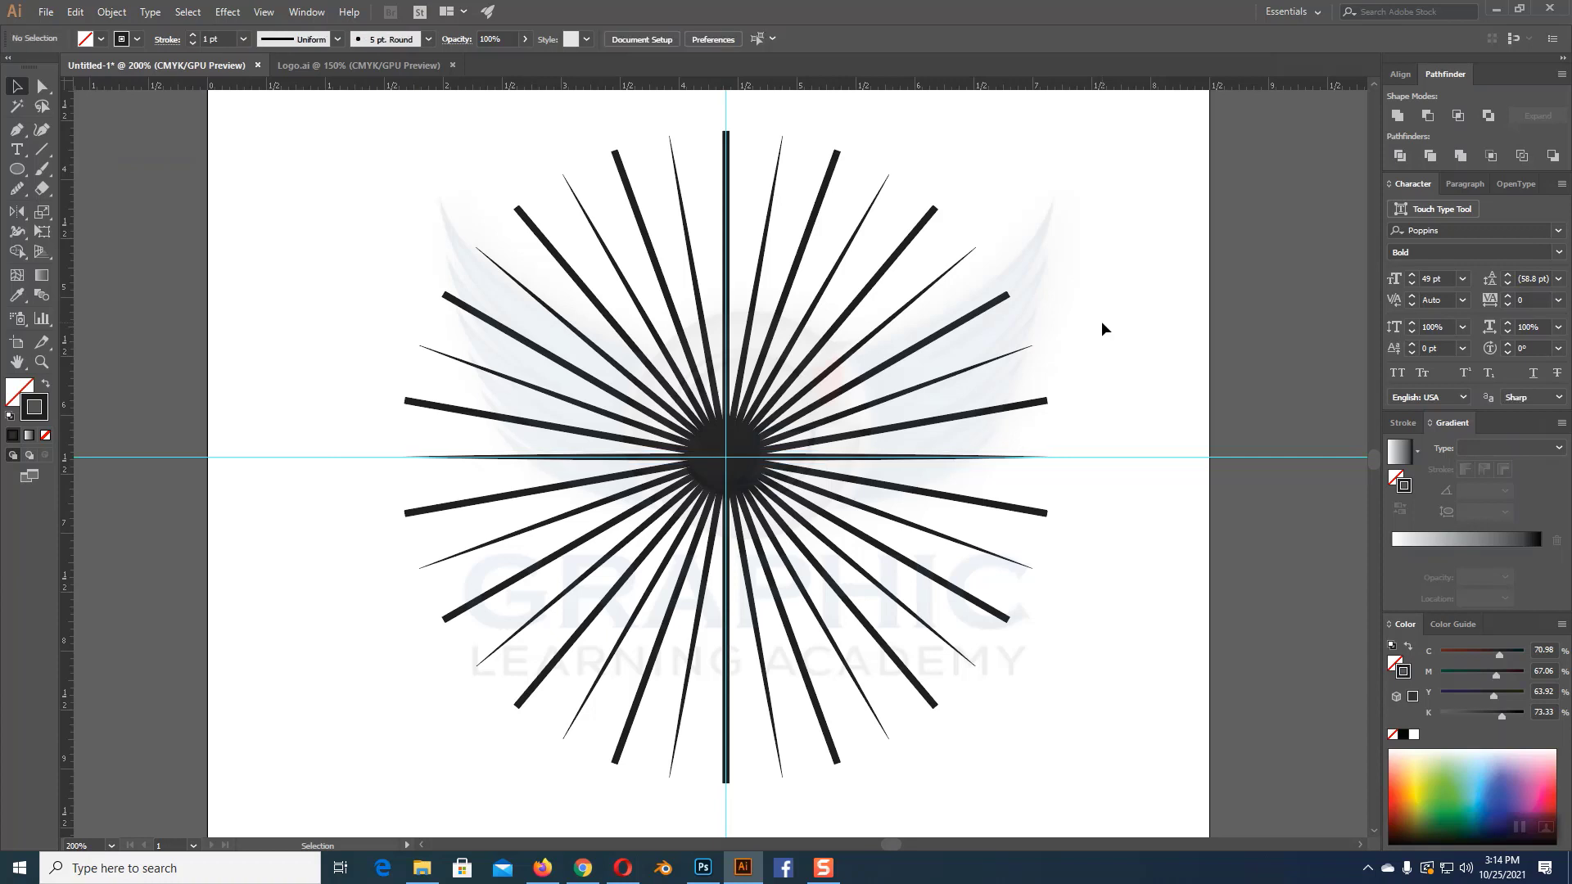
# Step: Select all the tapered lines of the burst and reduce their stroke weight
pyautogui.click(773, 201)
pyautogui.keyDown('shift'); pyautogui.click(864, 223); pyautogui.keyUp('shift')
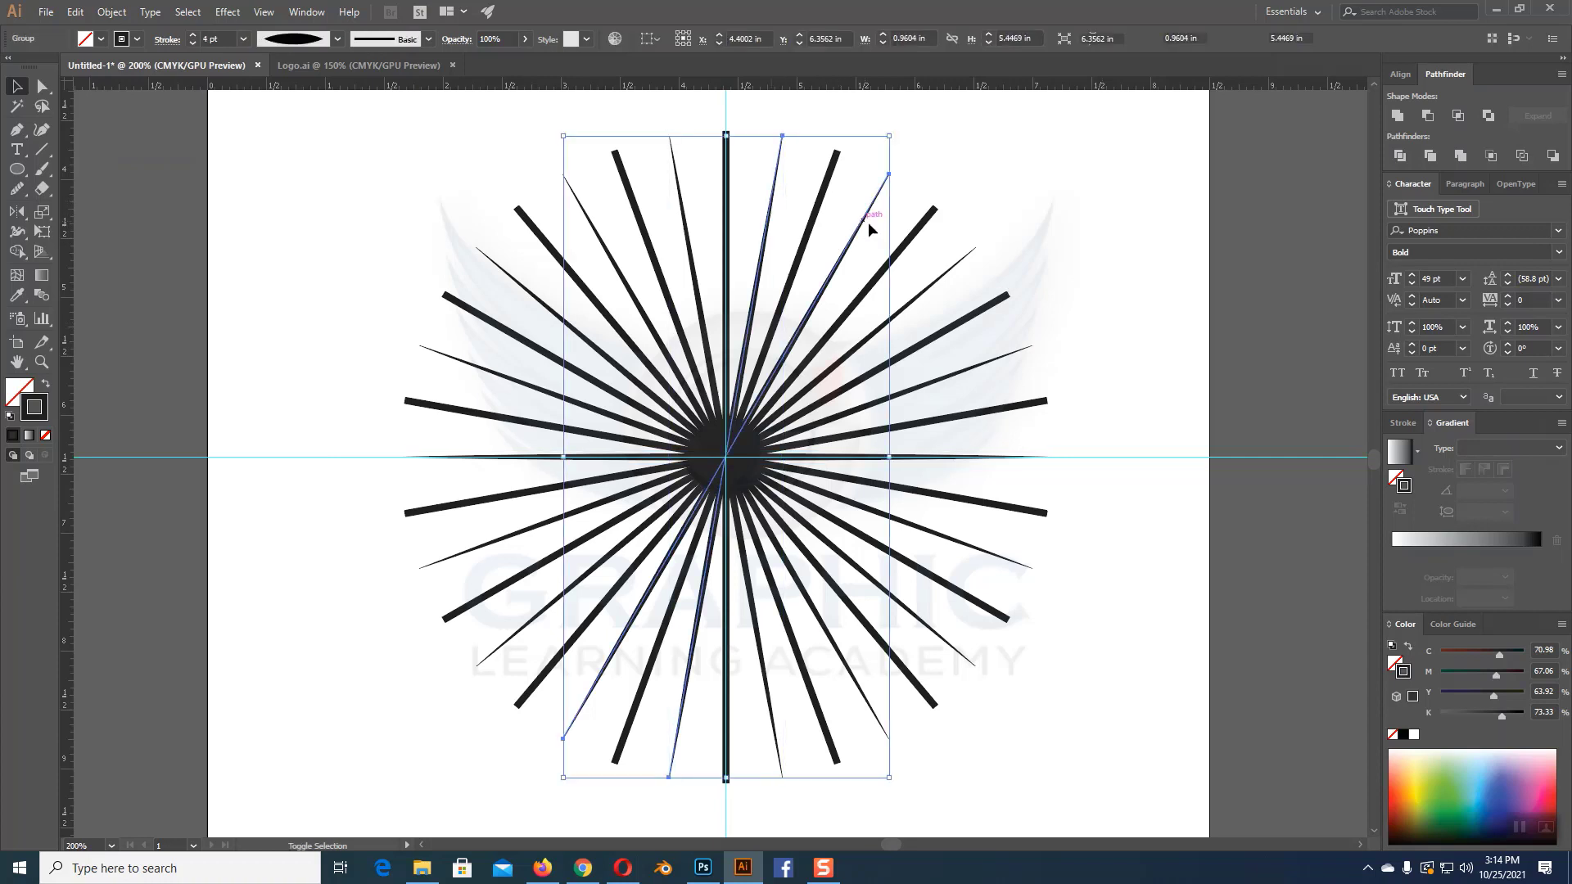
pyautogui.keyDown('shift'); pyautogui.click(945, 272); pyautogui.keyUp('shift')
pyautogui.keyDown('shift'); pyautogui.click(997, 359); pyautogui.keyUp('shift')
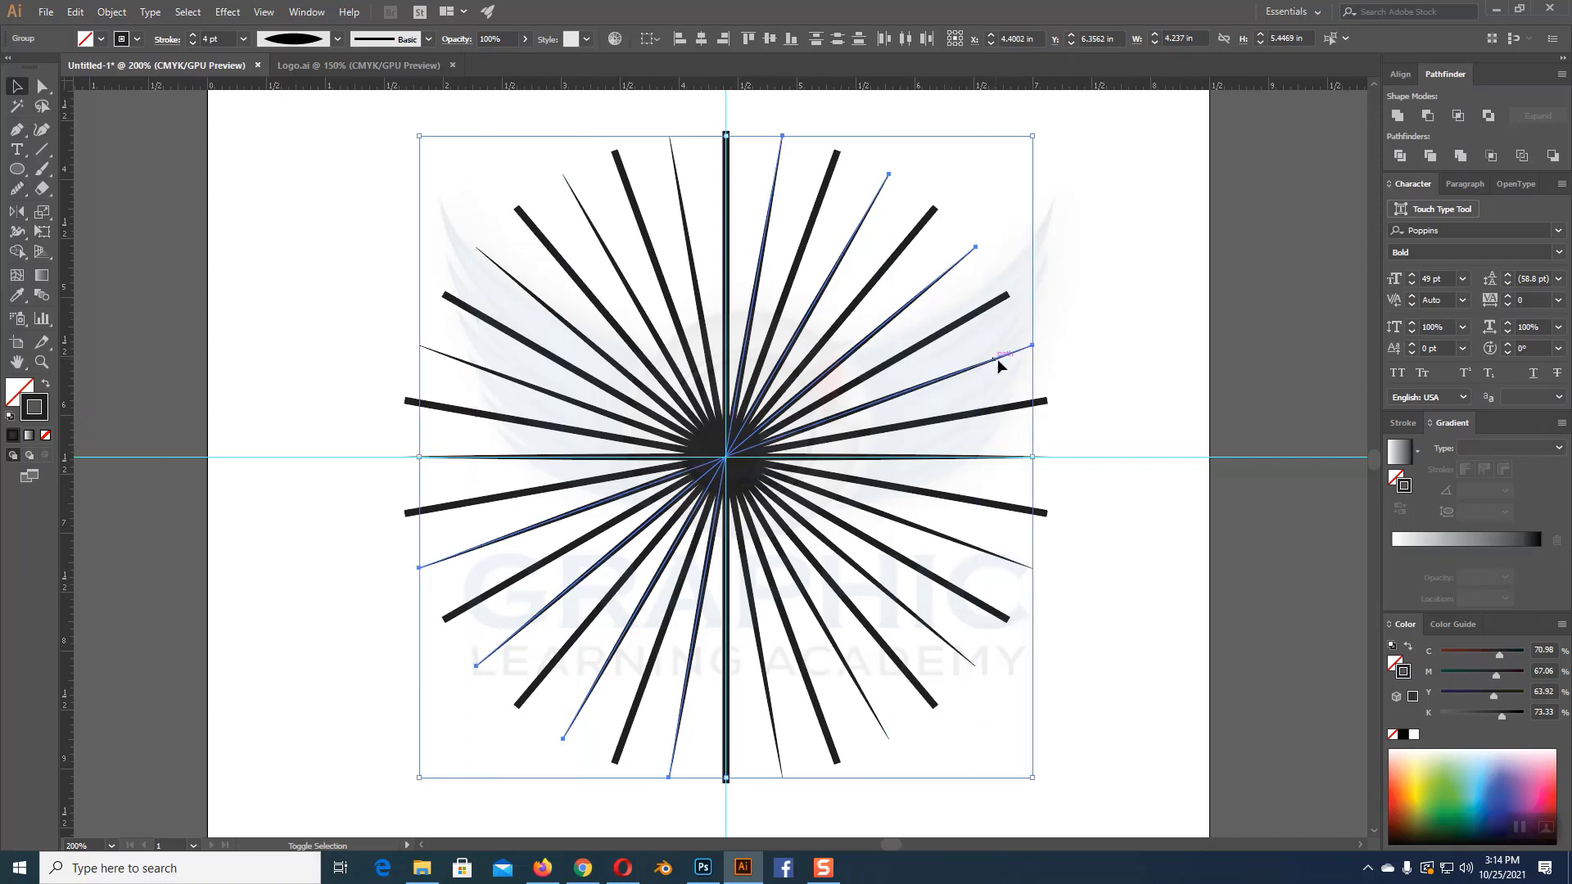
pyautogui.keyDown('shift'); pyautogui.click(1002, 456); pyautogui.keyUp('shift')
pyautogui.keyDown('shift'); pyautogui.click(996, 556); pyautogui.keyUp('shift')
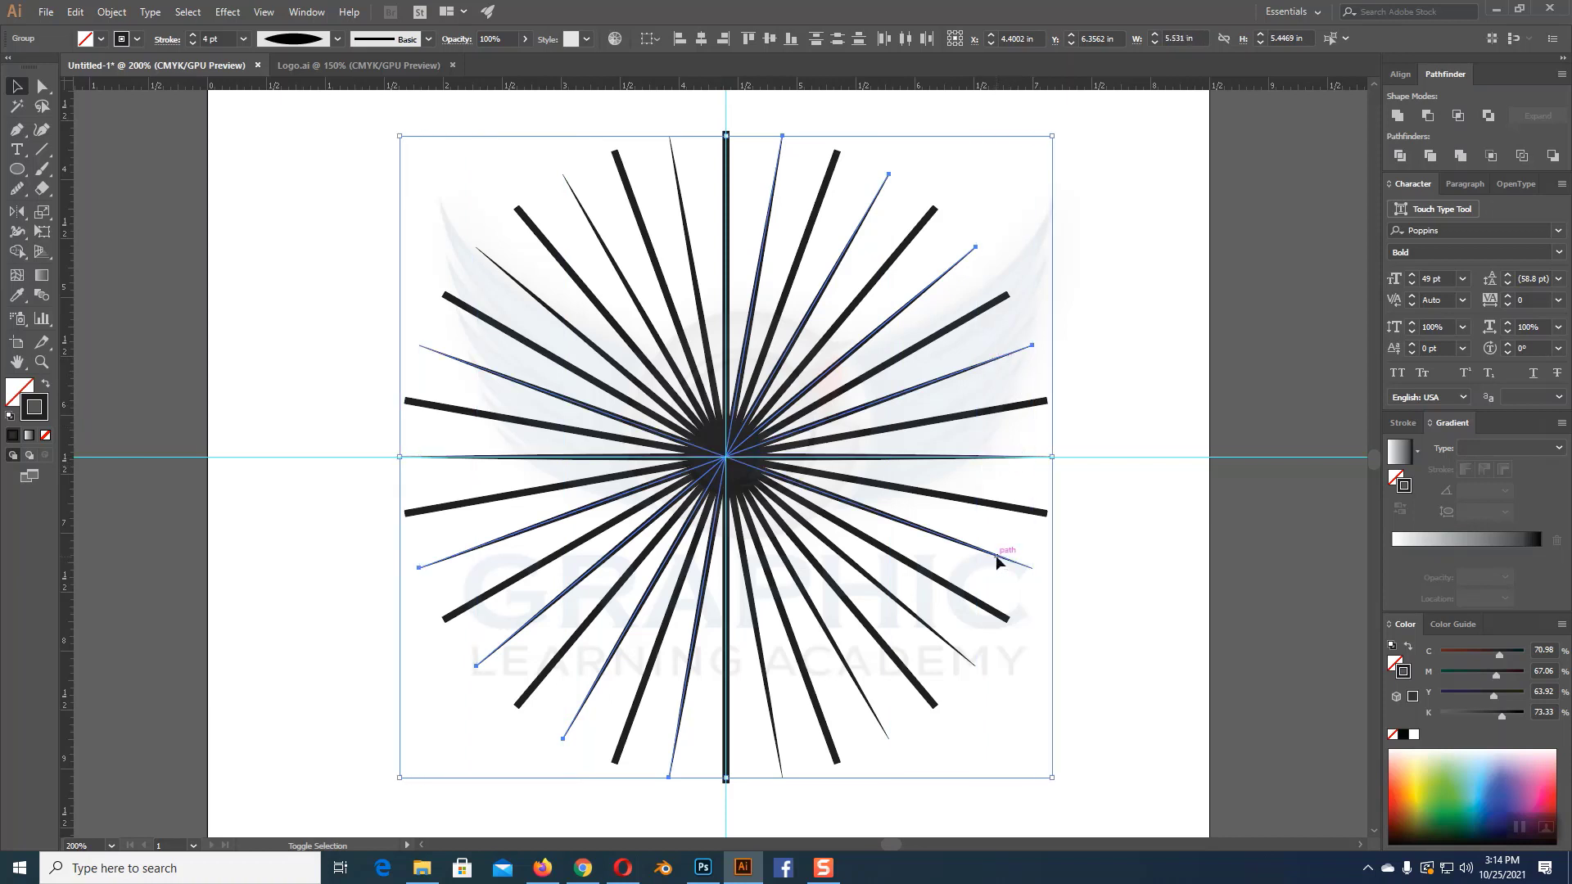
pyautogui.keyDown('shift'); pyautogui.click(856, 678); pyautogui.keyUp('shift')
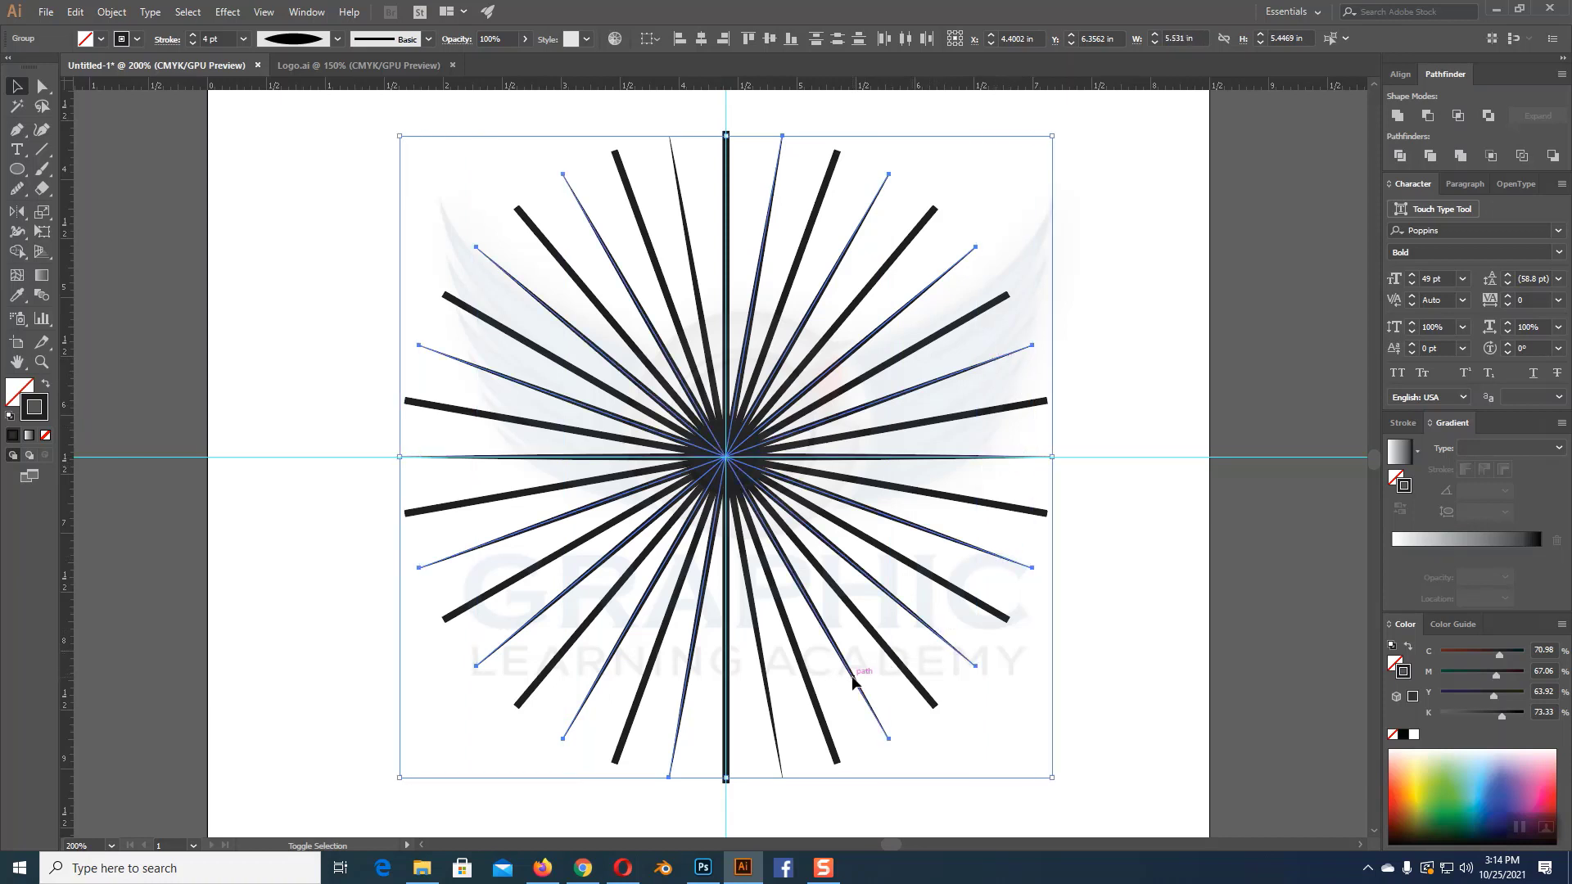
pyautogui.keyDown('shift'); pyautogui.click(774, 715); pyautogui.keyUp('shift')
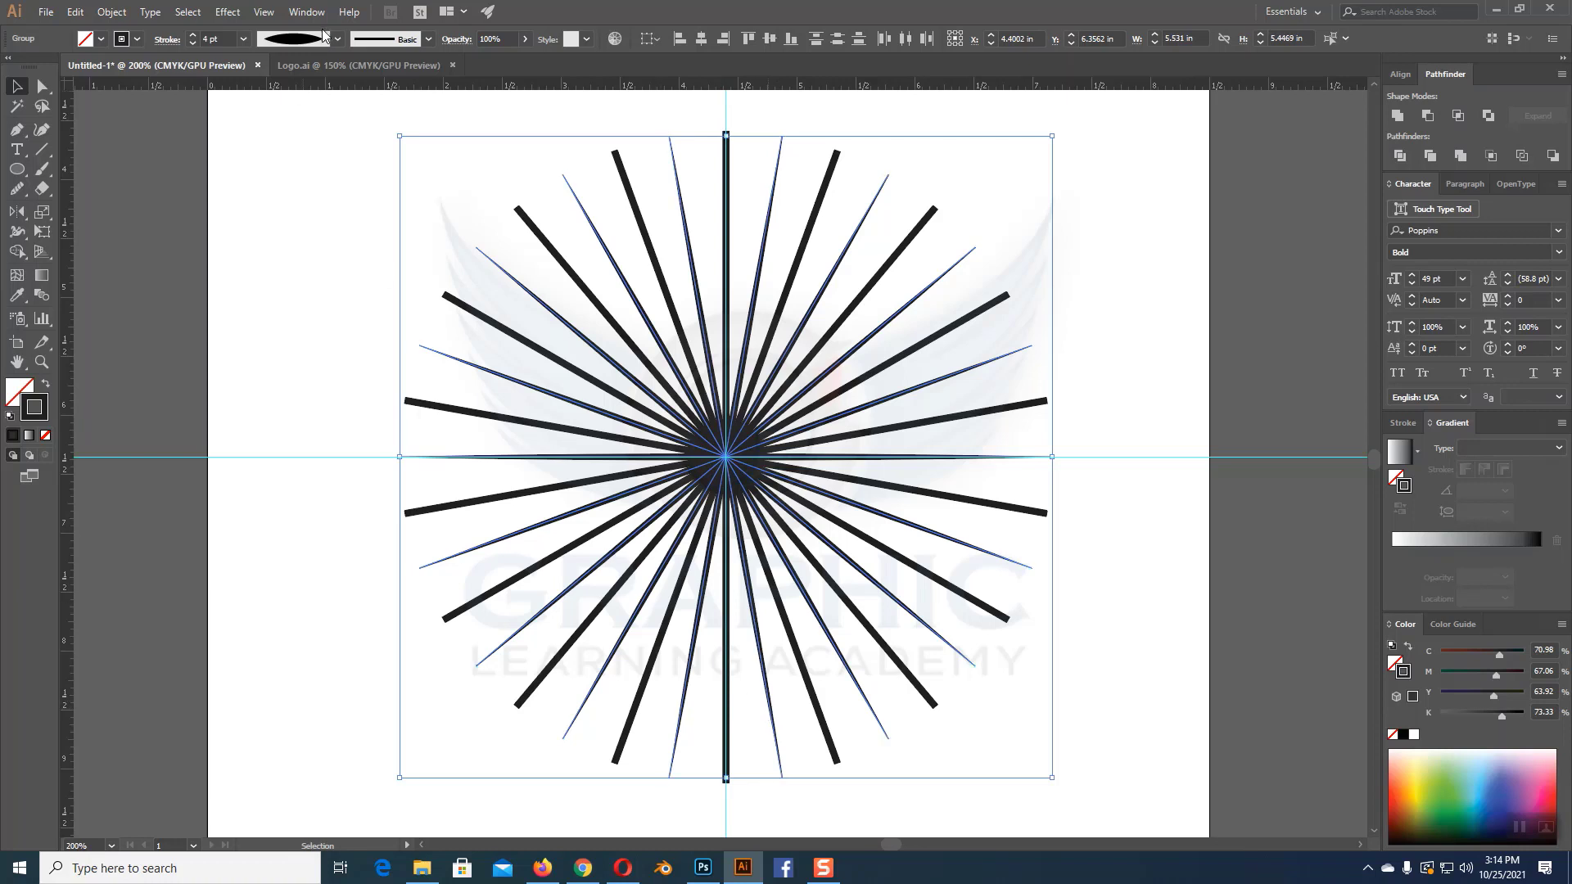
pyautogui.click(194, 45)
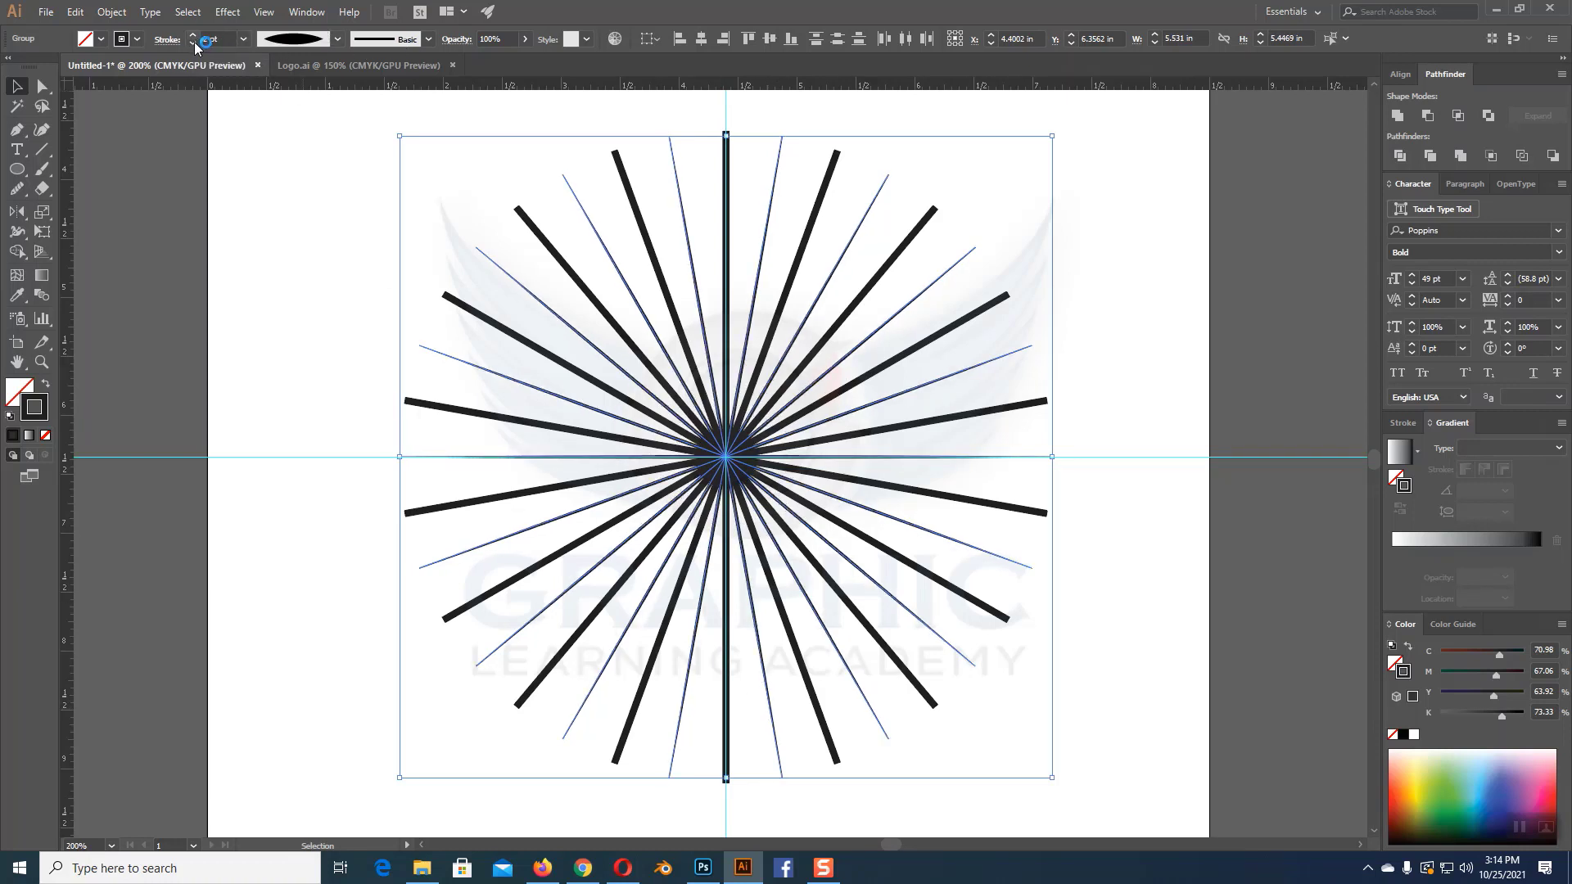
pyautogui.click(1140, 221)
# Step: Start a Zig Zag effect on all lines of the burst with preview on and smooth points
pyautogui.moveTo(420, 138); pyautogui.dragTo(1252, 786)
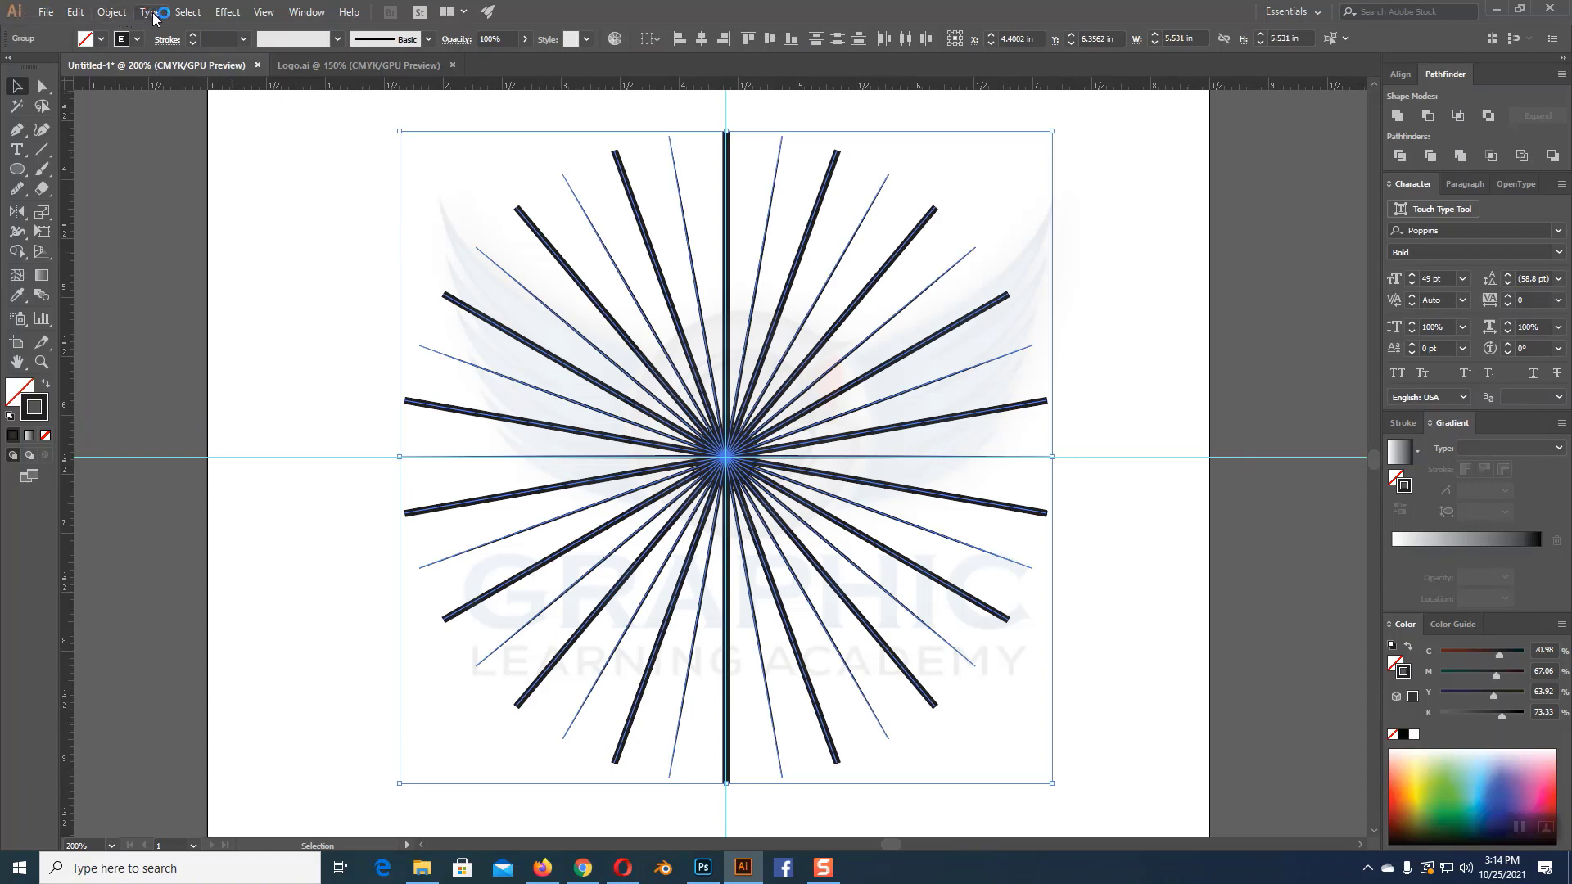
pyautogui.click(227, 11)
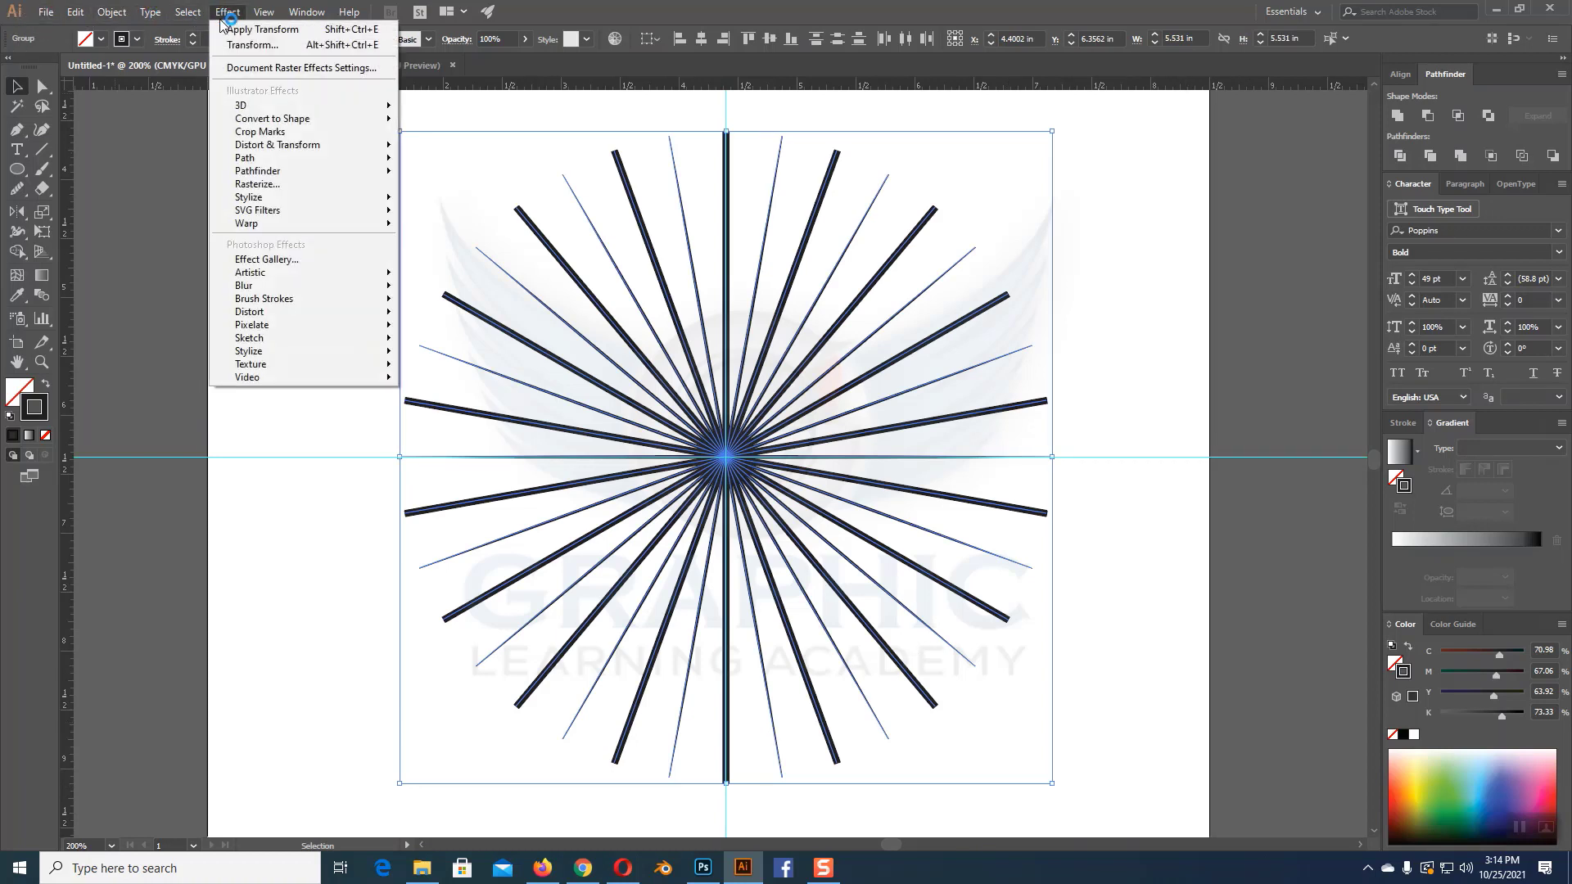
pyautogui.moveTo(265, 149)
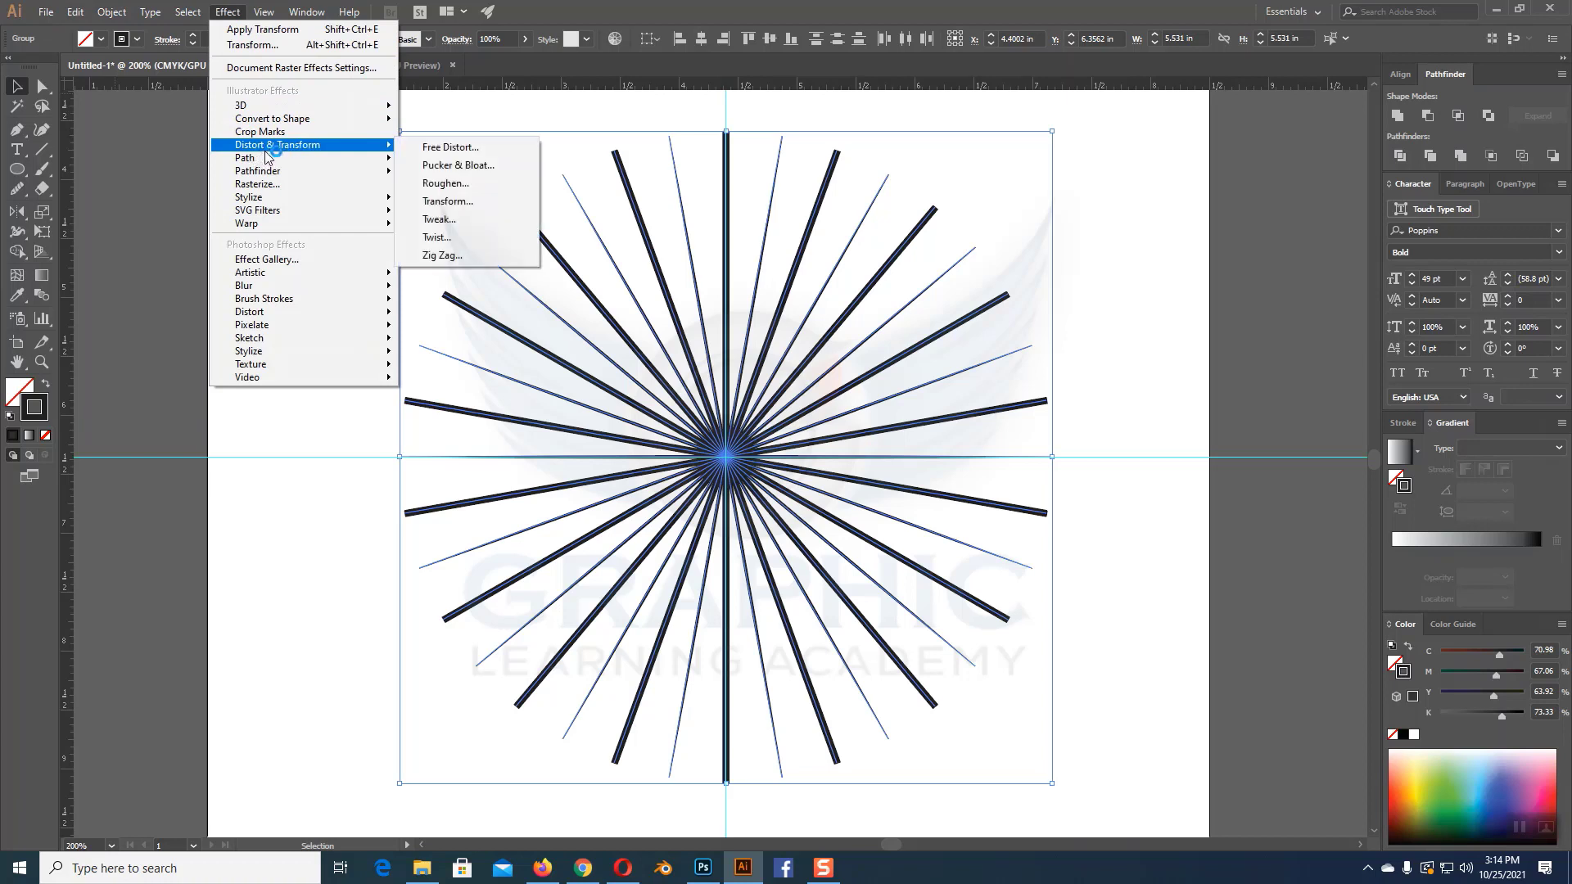
pyautogui.click(440, 256)
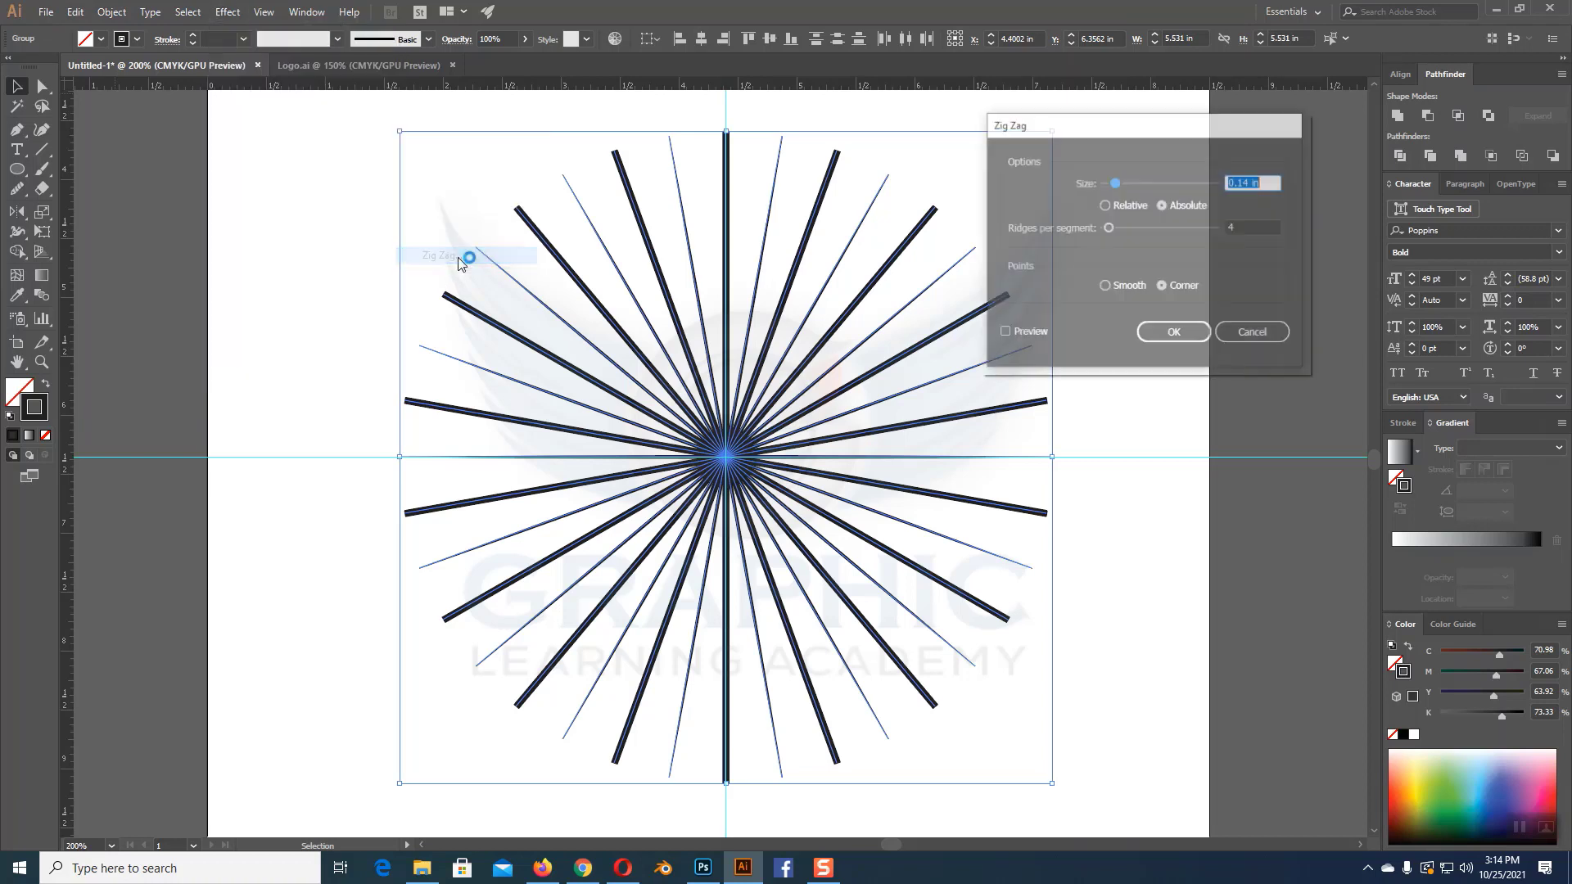
pyautogui.click(1006, 339)
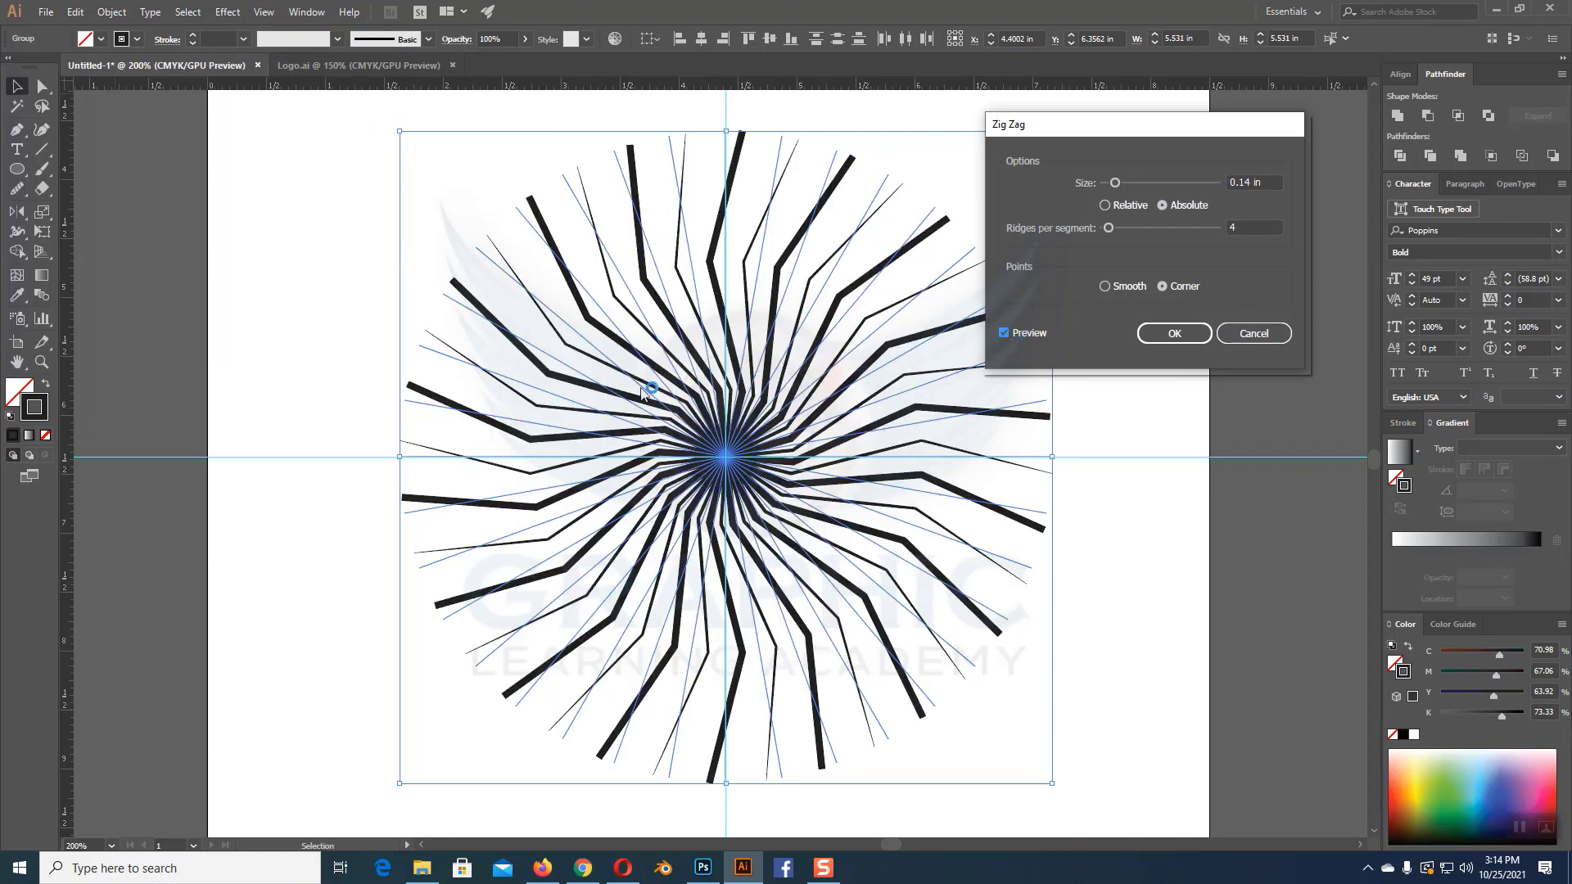
pyautogui.click(1106, 288)
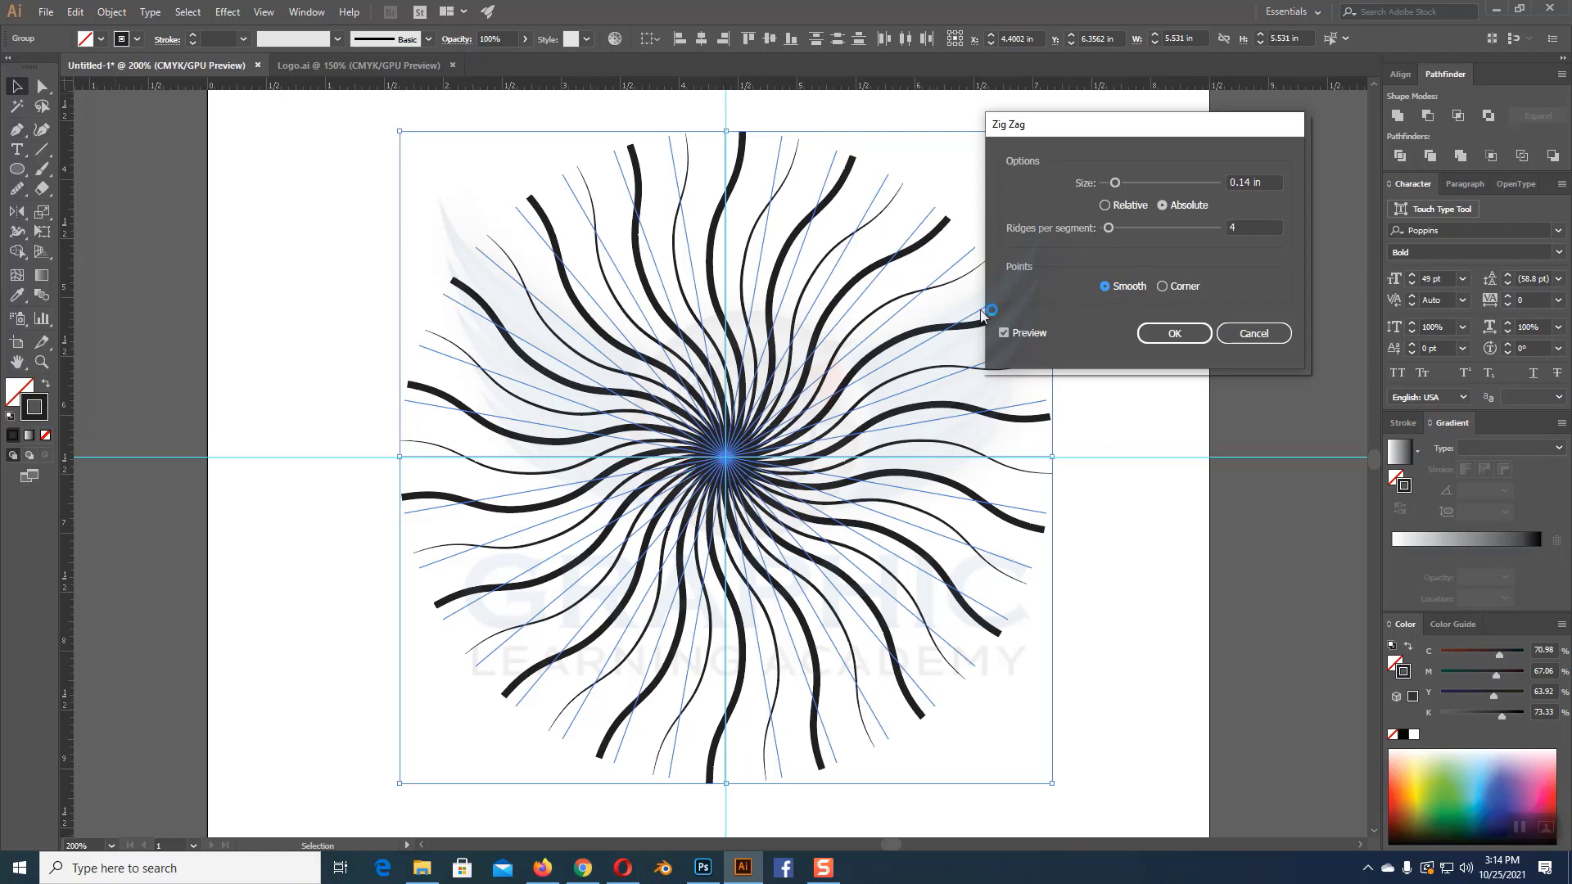
# Step: Try 3 and 5 ridges per segment for the Zig Zag effect, and return the value to 4
pyautogui.doubleClick(1238, 227)
pyautogui.write('3')
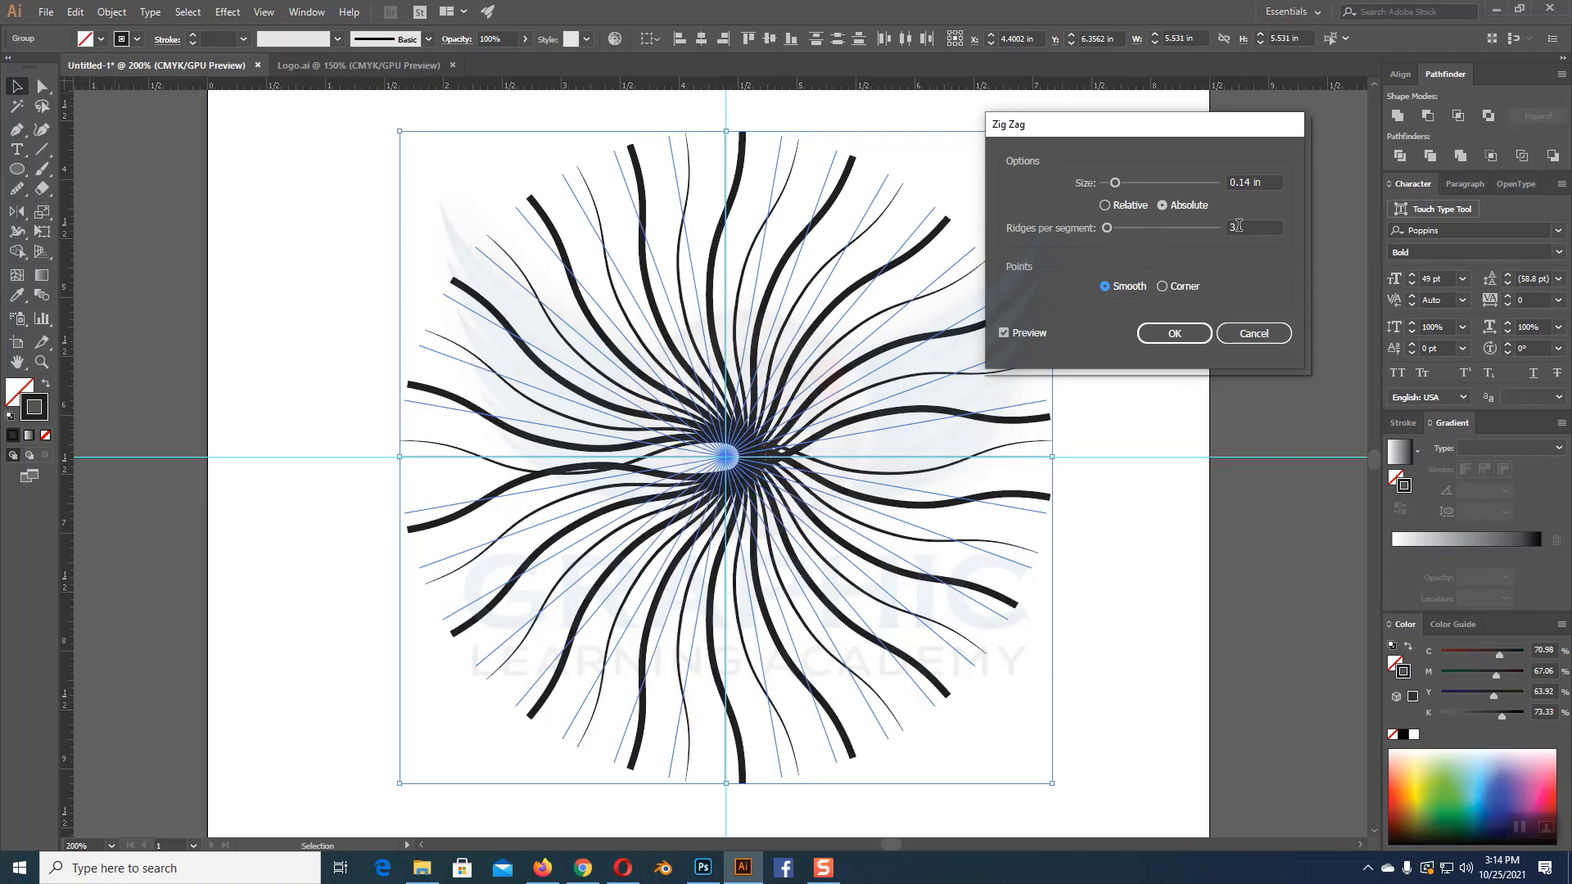
pyautogui.doubleClick(1238, 227)
pyautogui.write('4')
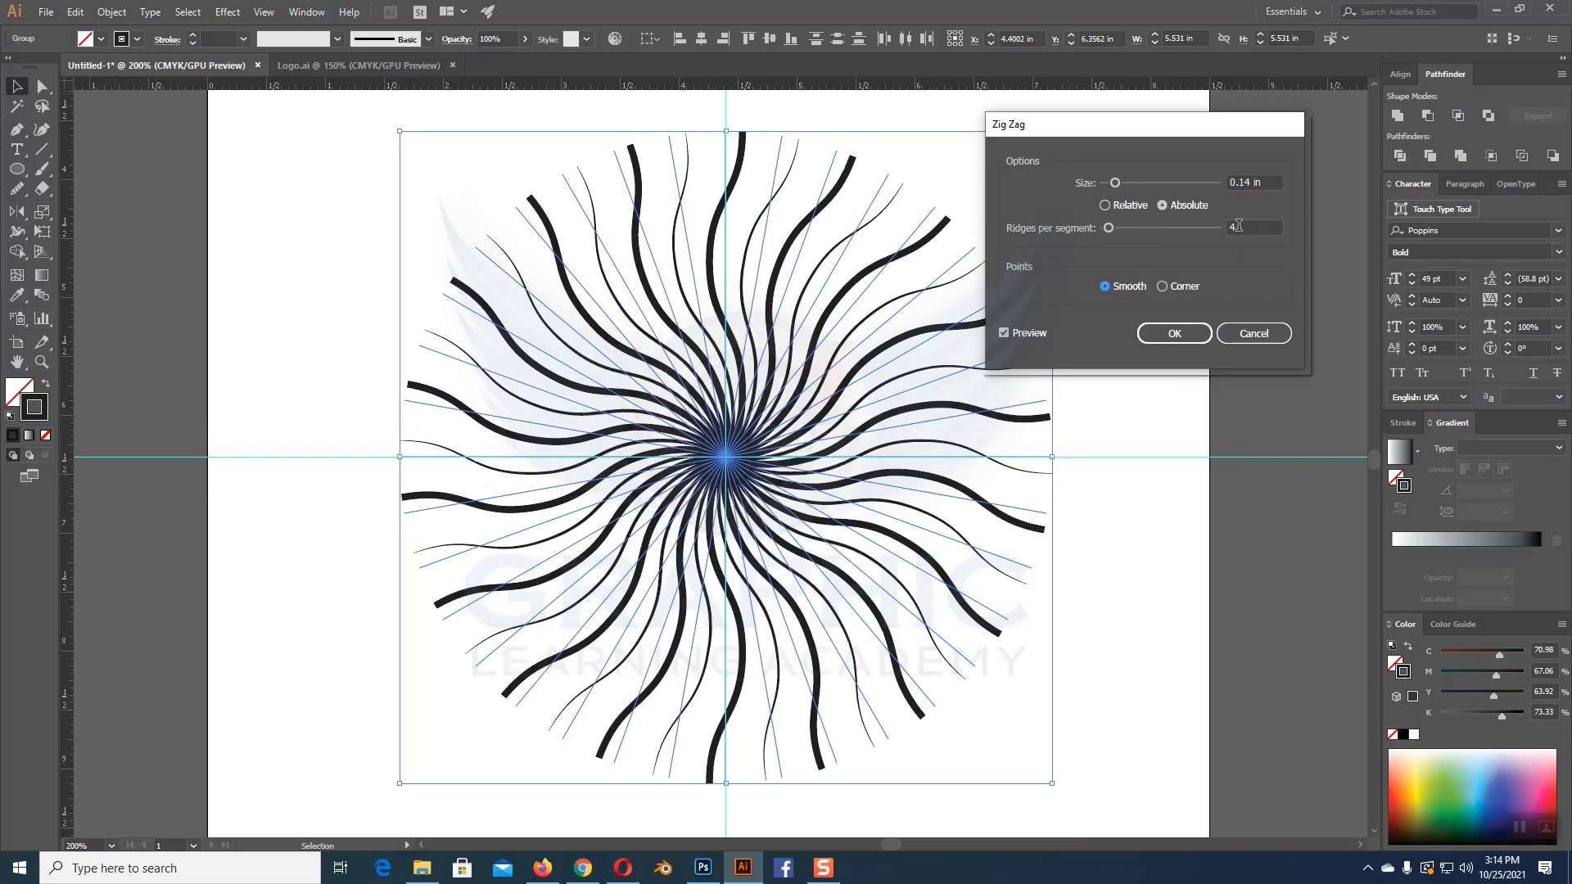
pyautogui.doubleClick(1238, 227)
pyautogui.write('5')
pyautogui.doubleClick(1239, 227)
pyautogui.write('4')
# Step: Set the Zig Zag size to 0.13 in absolute and apply the effect to the burst
pyautogui.scroll(1, 1138, 178)
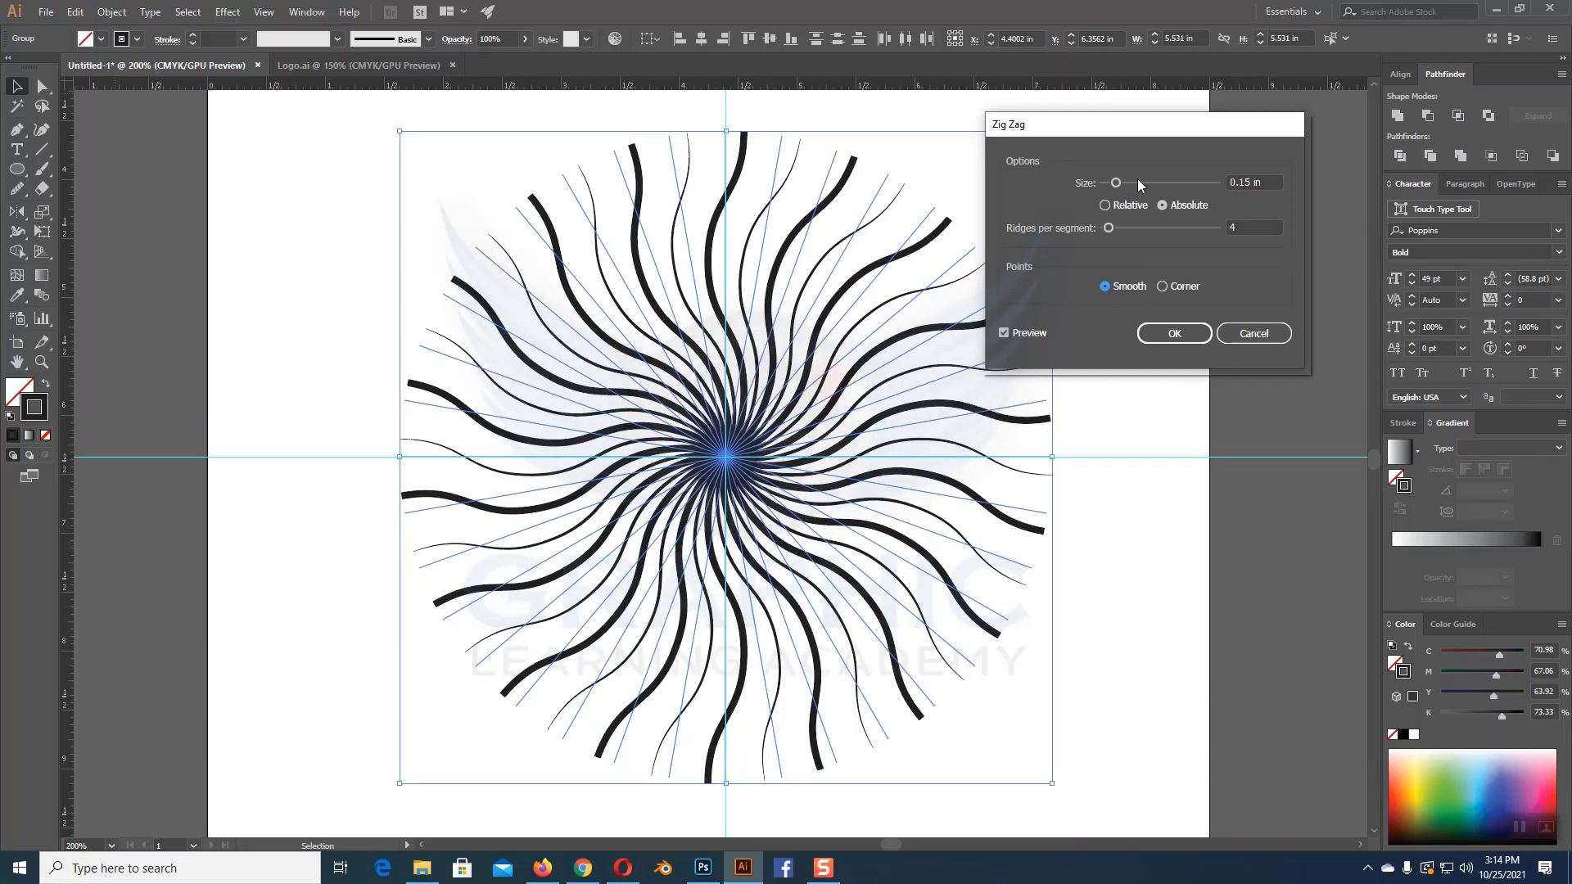
pyautogui.scroll(-3, 1137, 179)
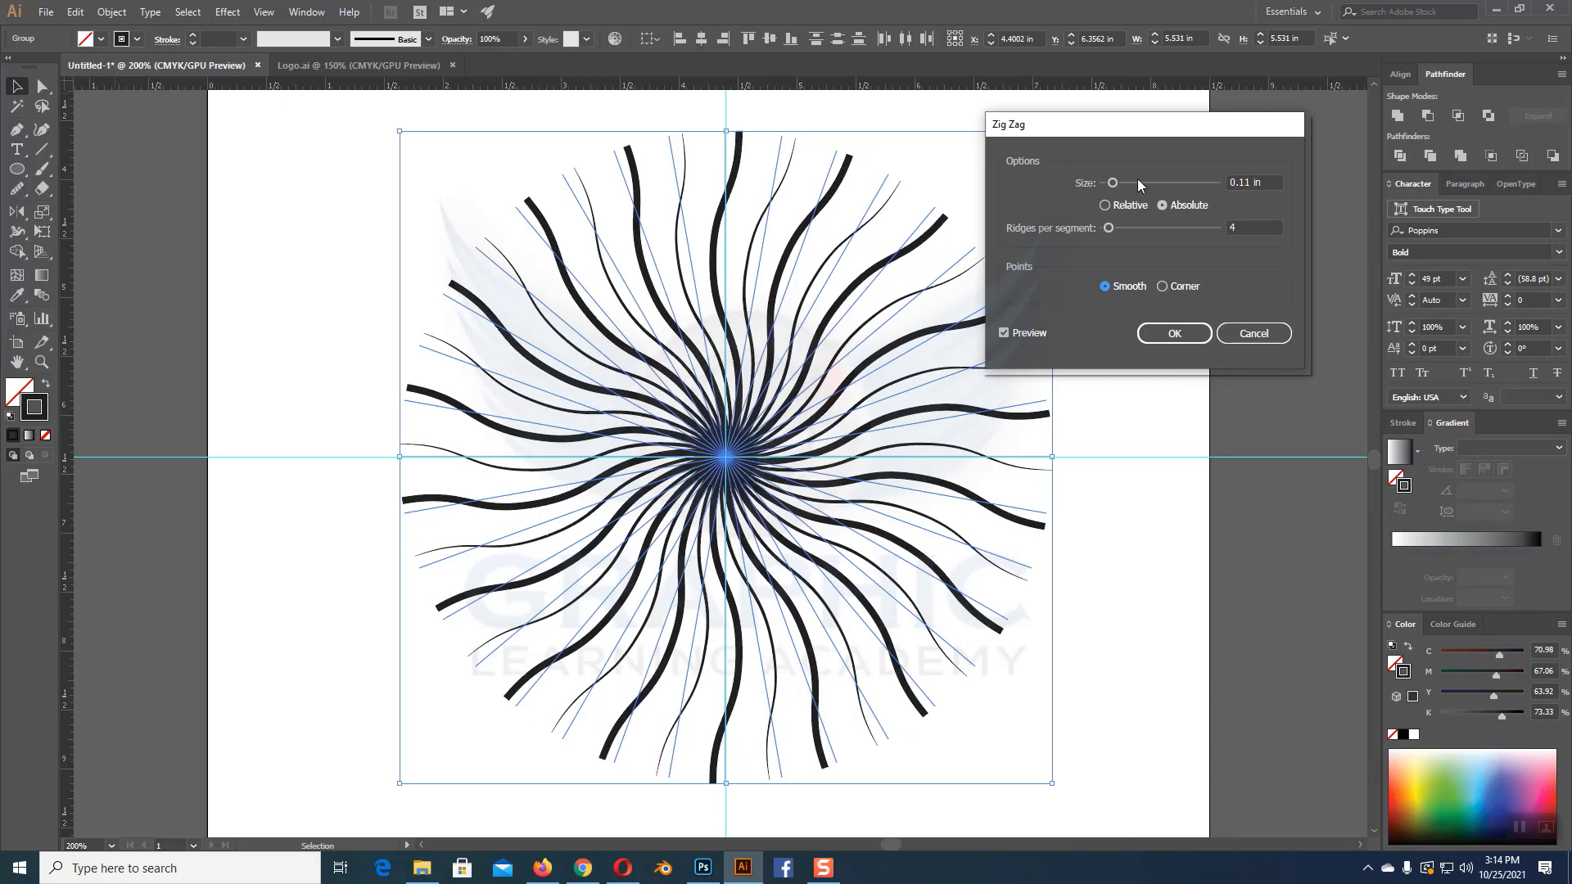
pyautogui.scroll(-1, 1137, 179)
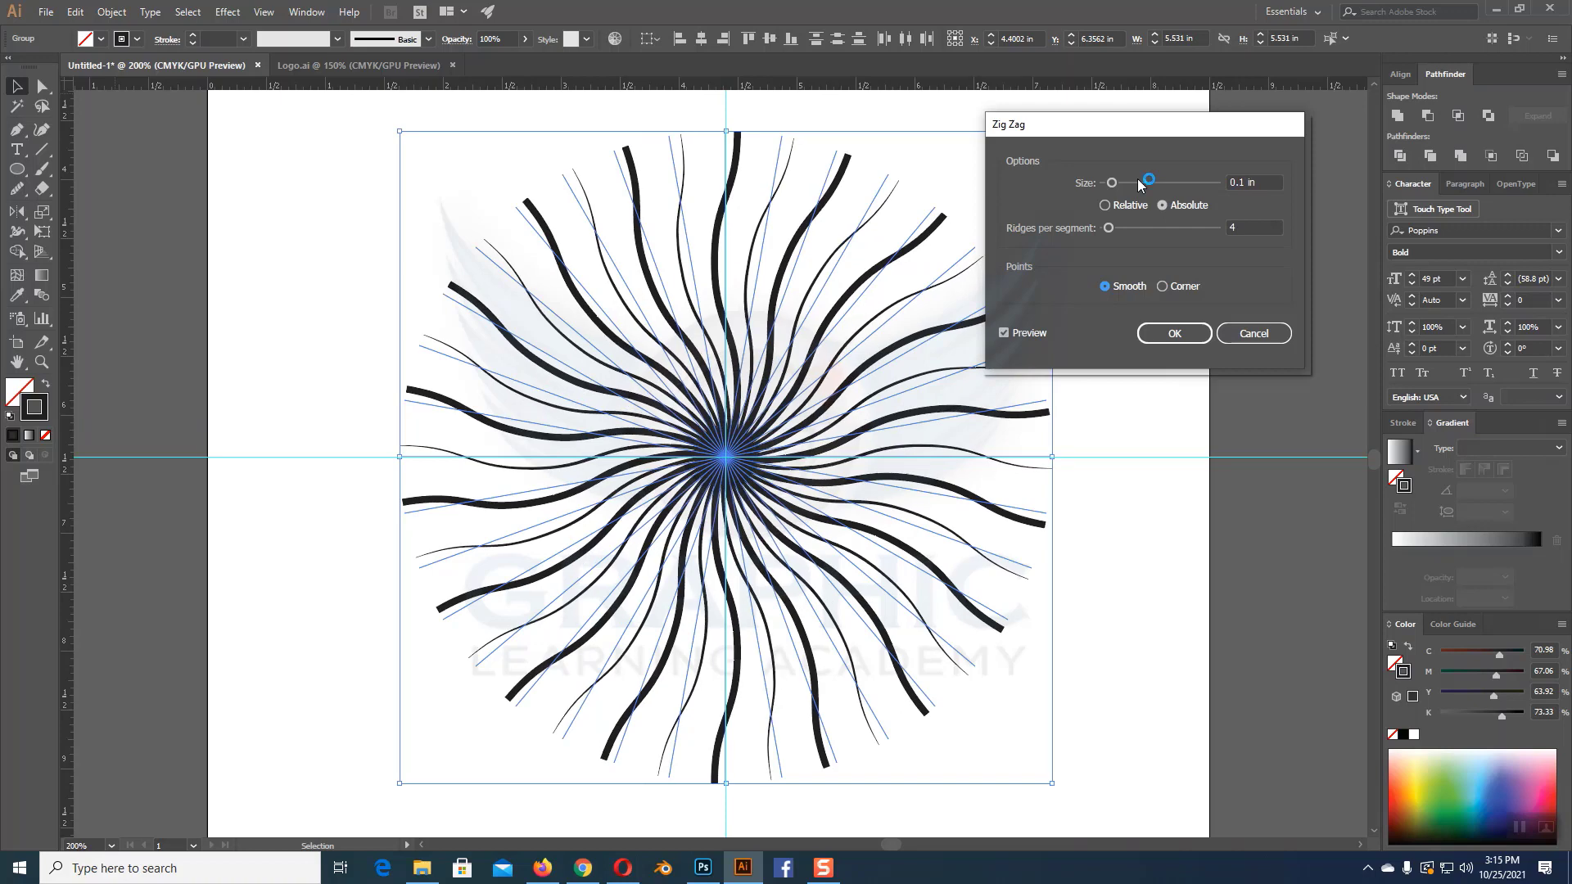
pyautogui.scroll(1, 1139, 182)
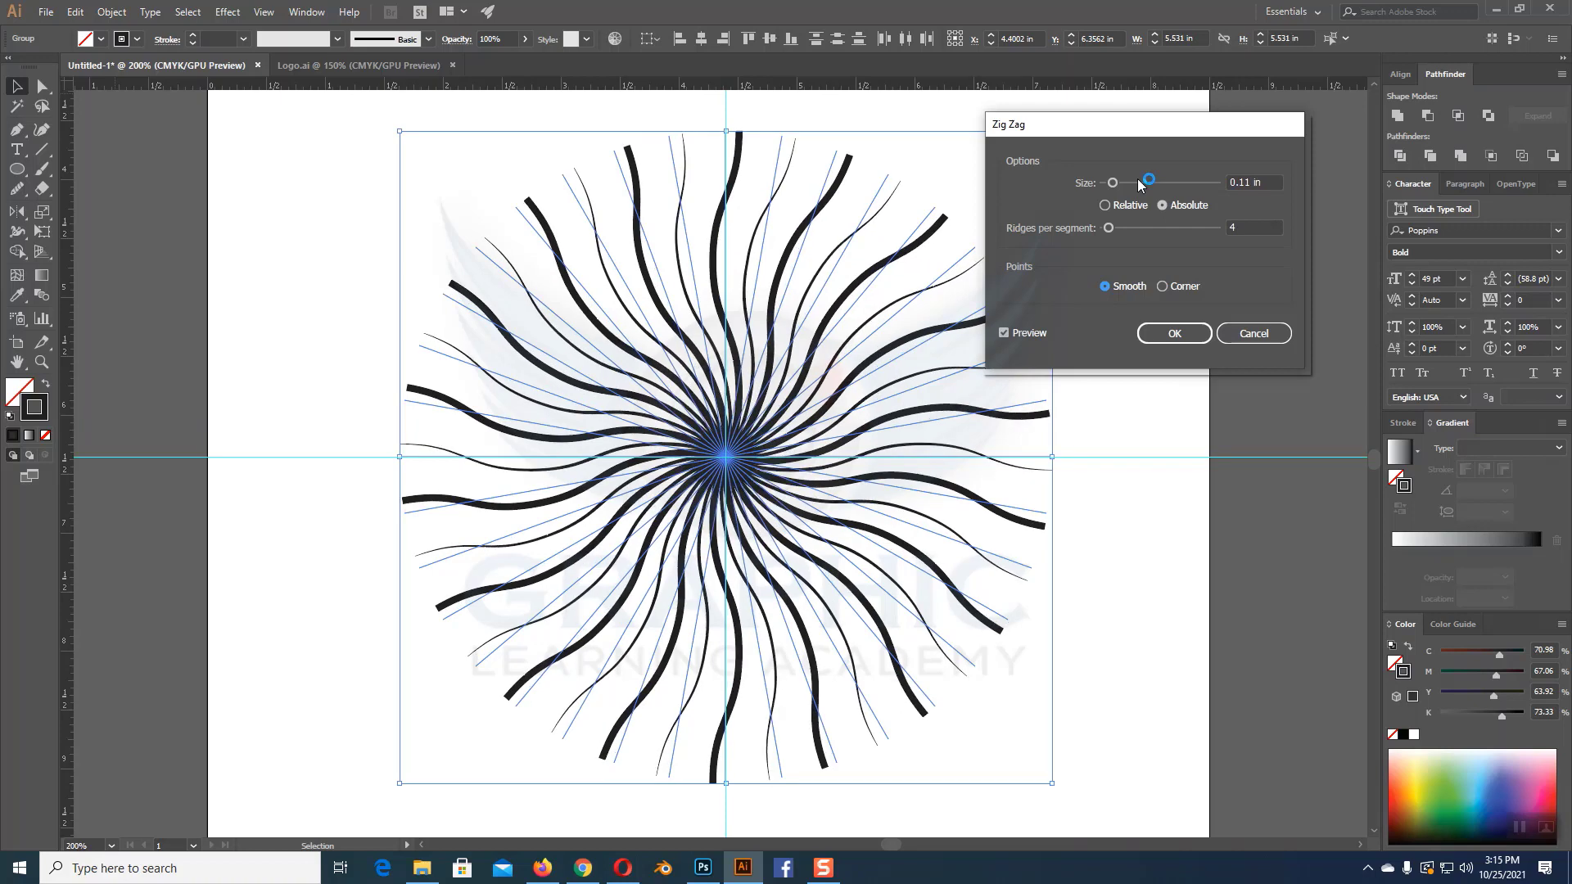
pyautogui.scroll(2, 1139, 182)
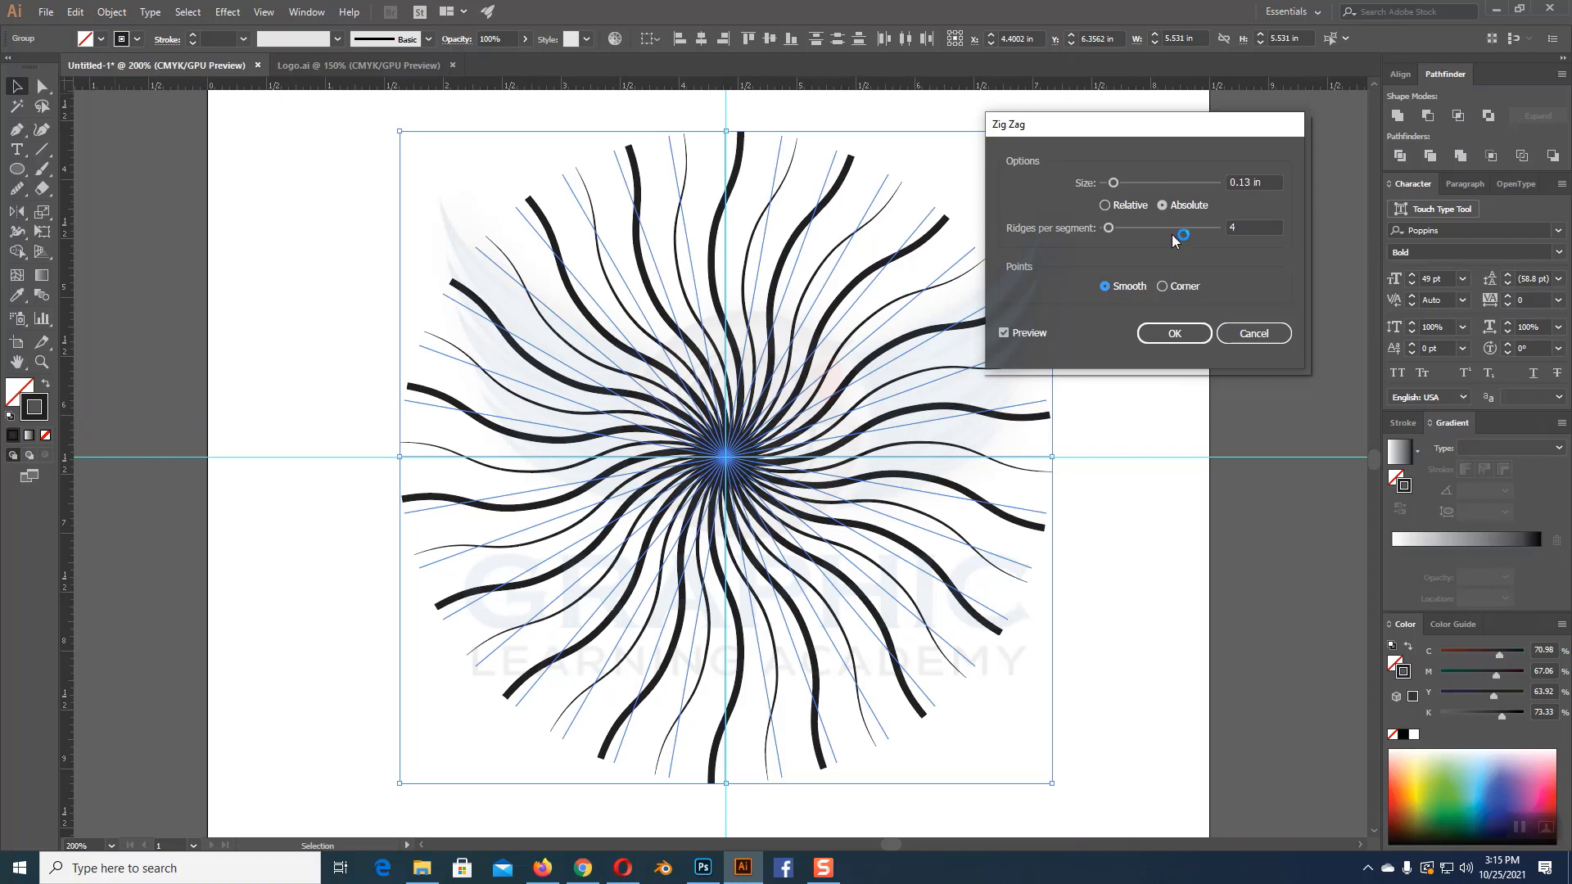
pyautogui.click(1174, 335)
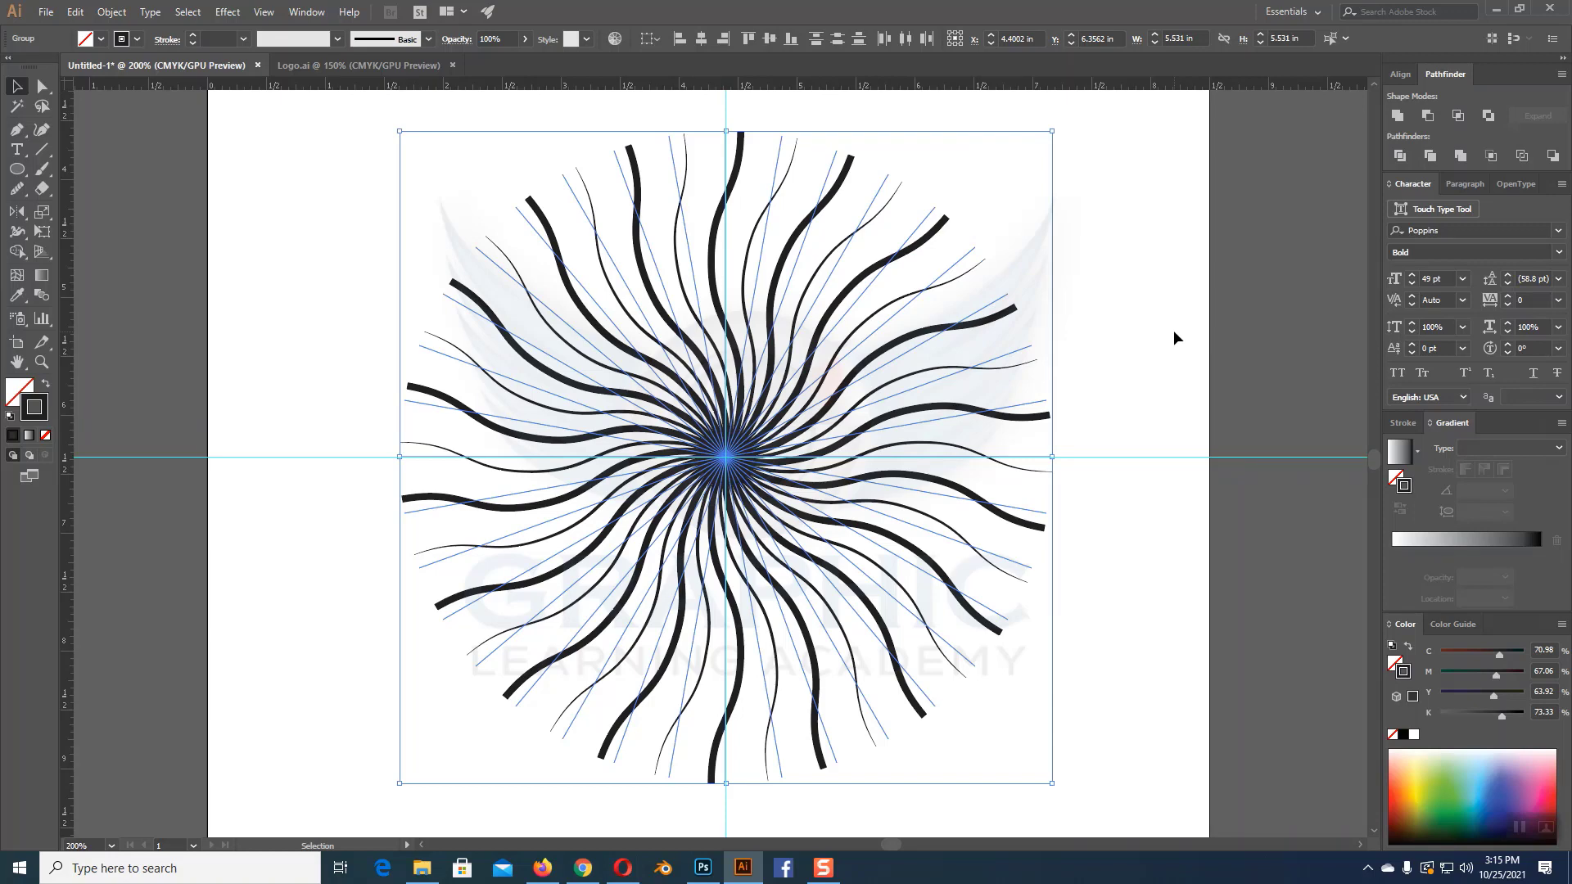
# Step: Expand the appearance of the whole wavy burst and check a thick and a tapered line individually
pyautogui.click(112, 11)
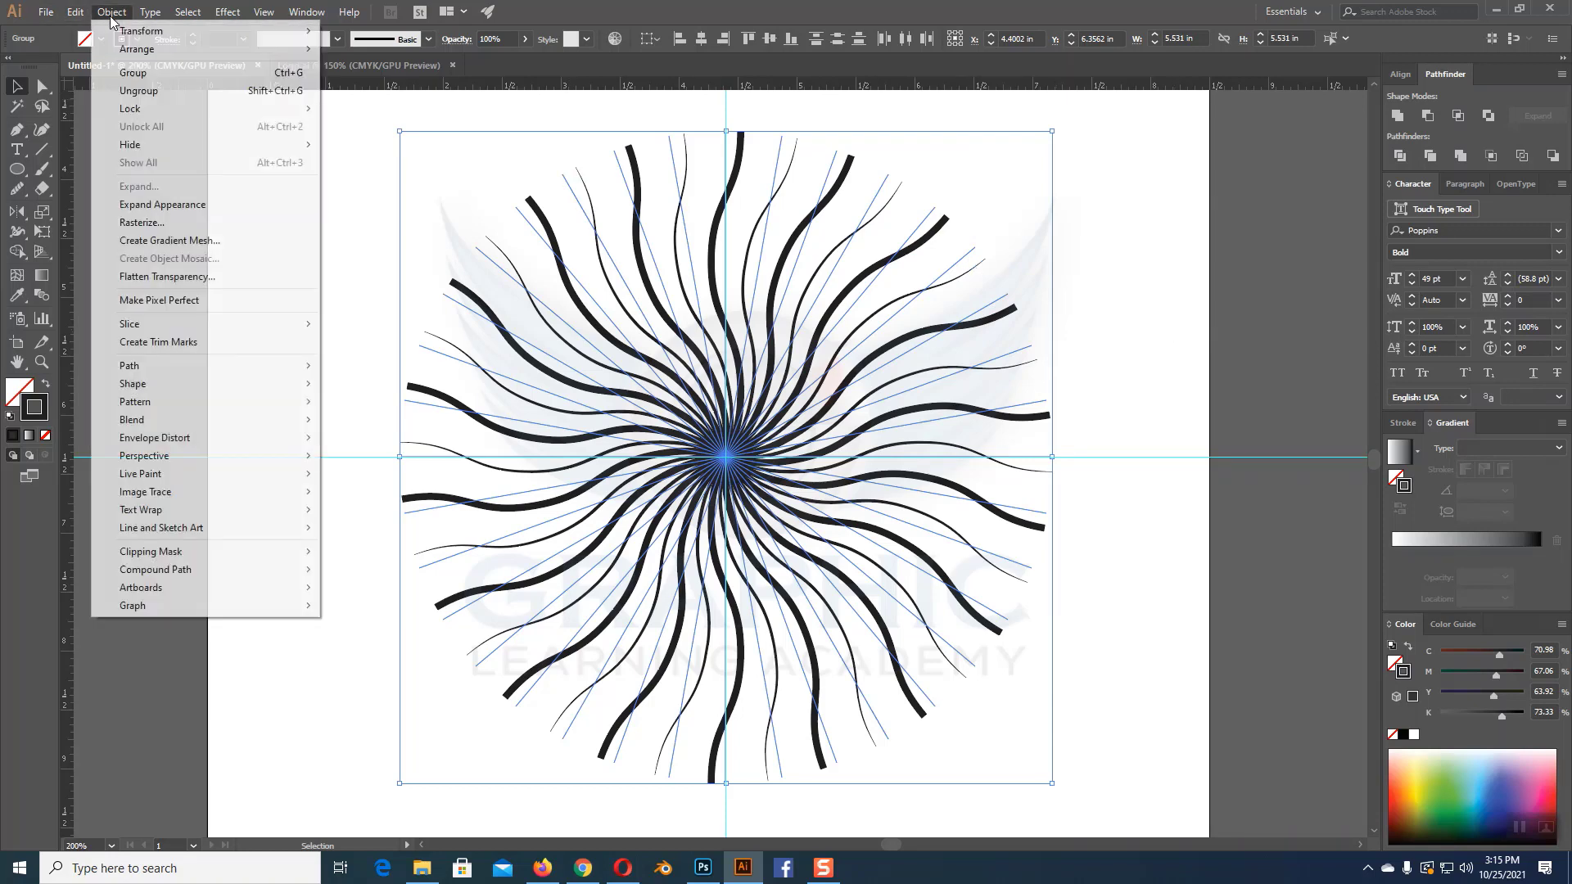
pyautogui.click(141, 206)
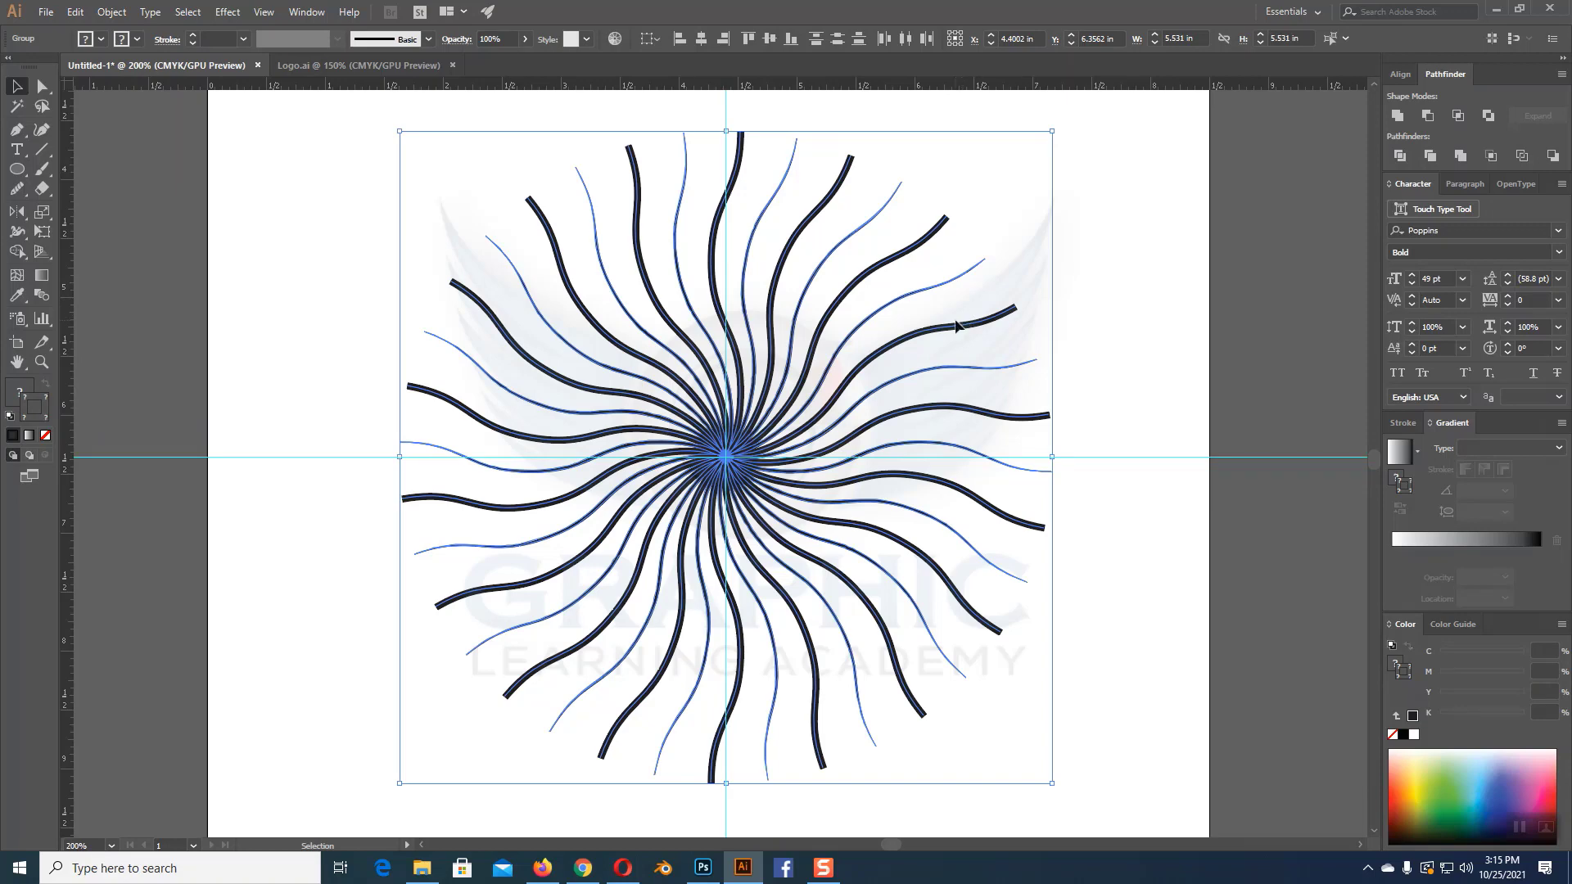
pyautogui.click(1059, 205)
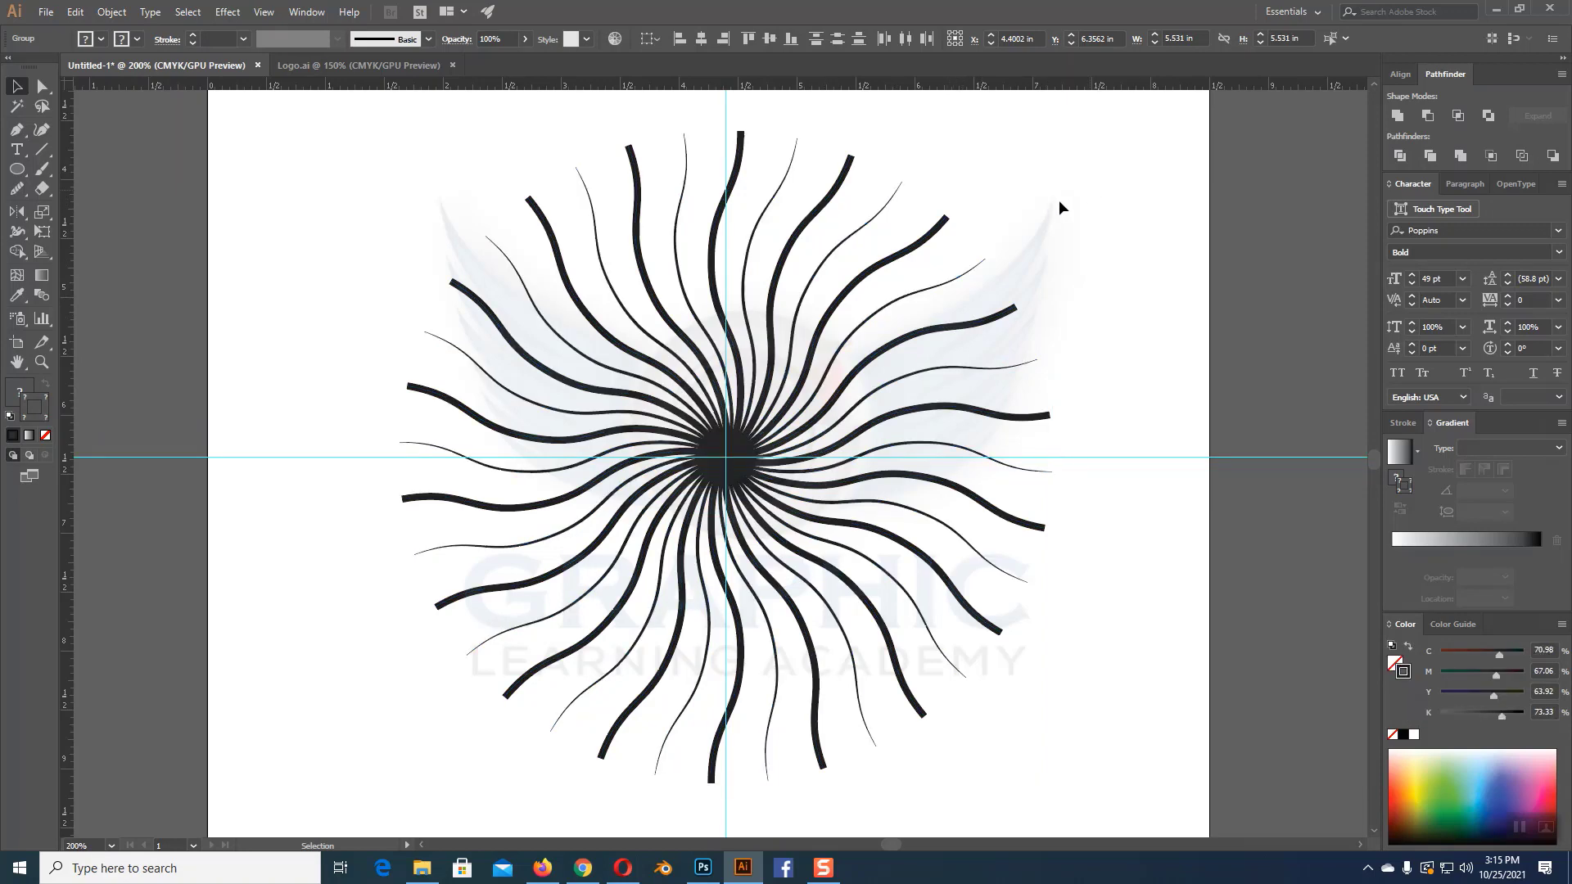
pyautogui.click(930, 231)
pyautogui.click(973, 267)
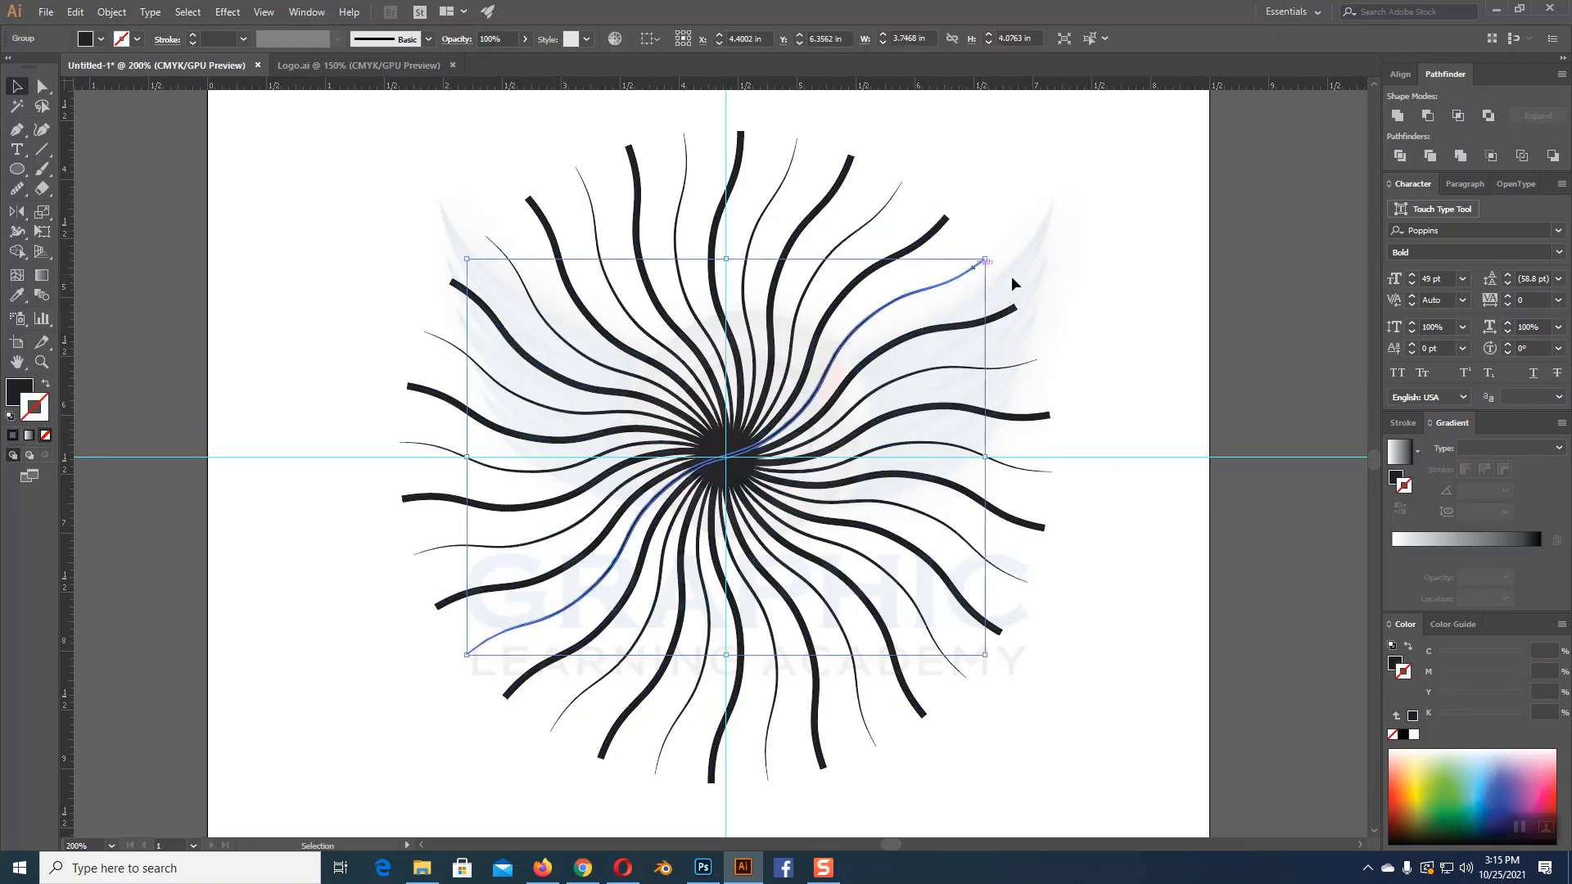
pyautogui.click(1059, 284)
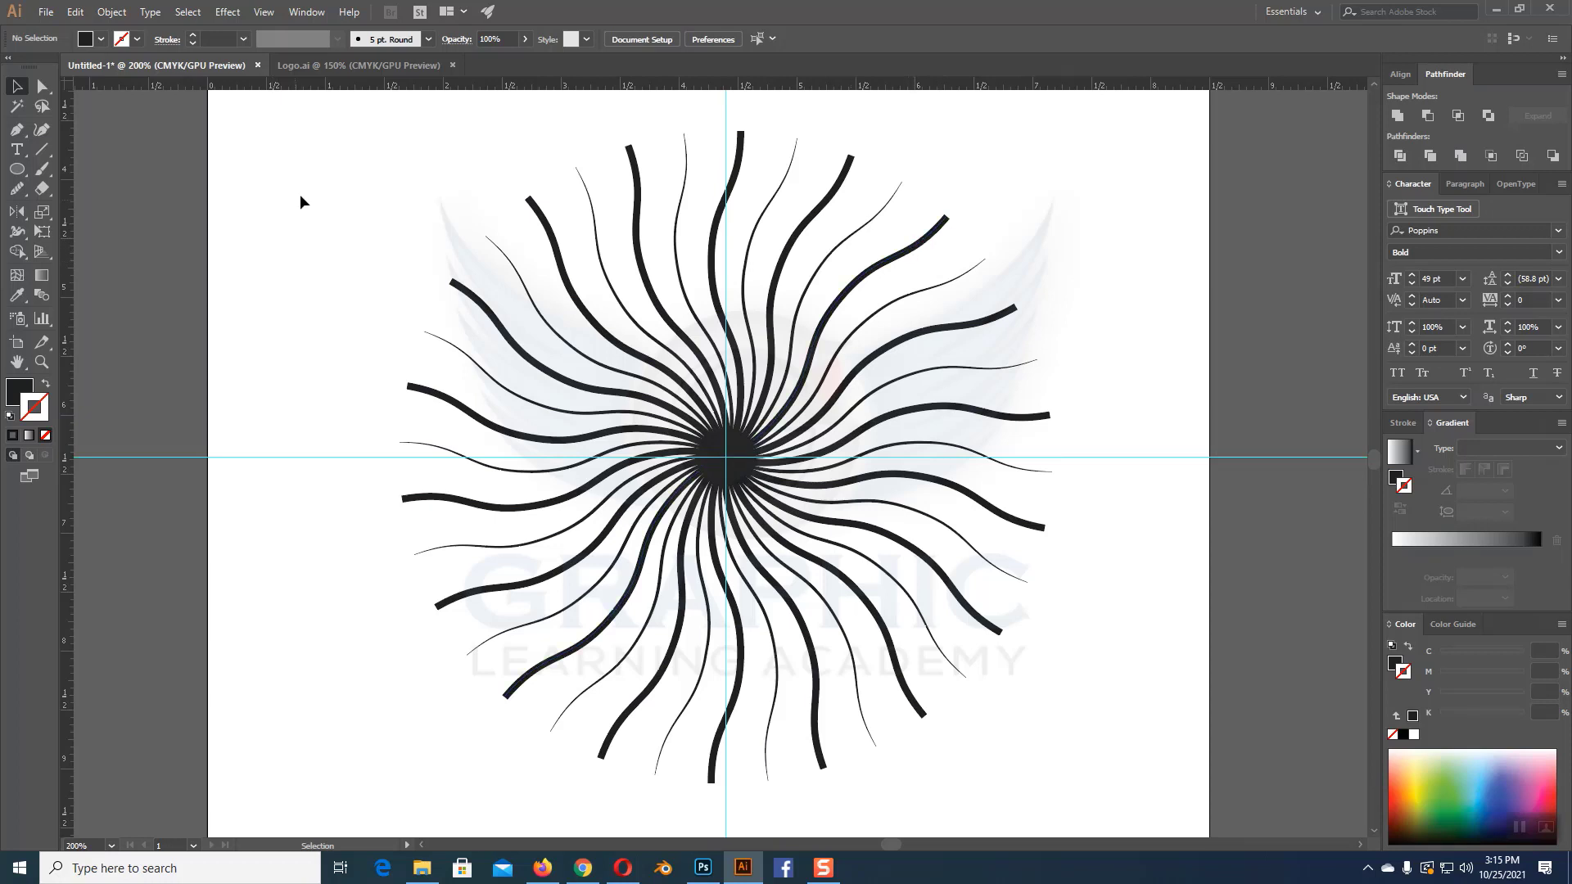
# Step: Select all the uniform thick wavy lines of the burst and convert their strokes to outlined shapes
pyautogui.click(737, 164)
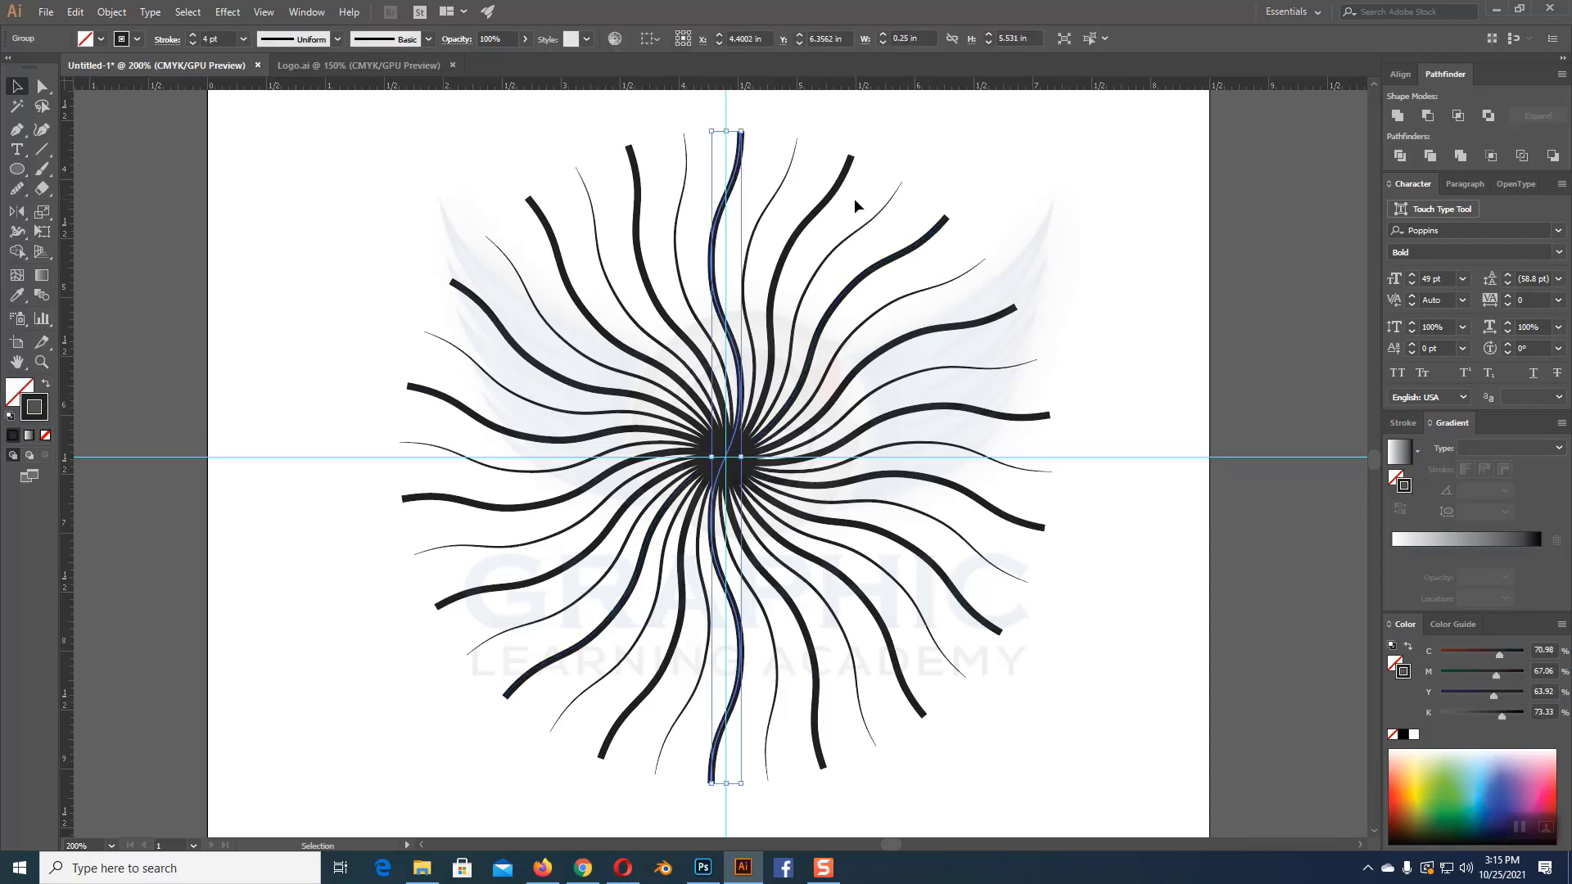
pyautogui.keyDown('shift'); pyautogui.click(929, 238); pyautogui.keyUp('shift')
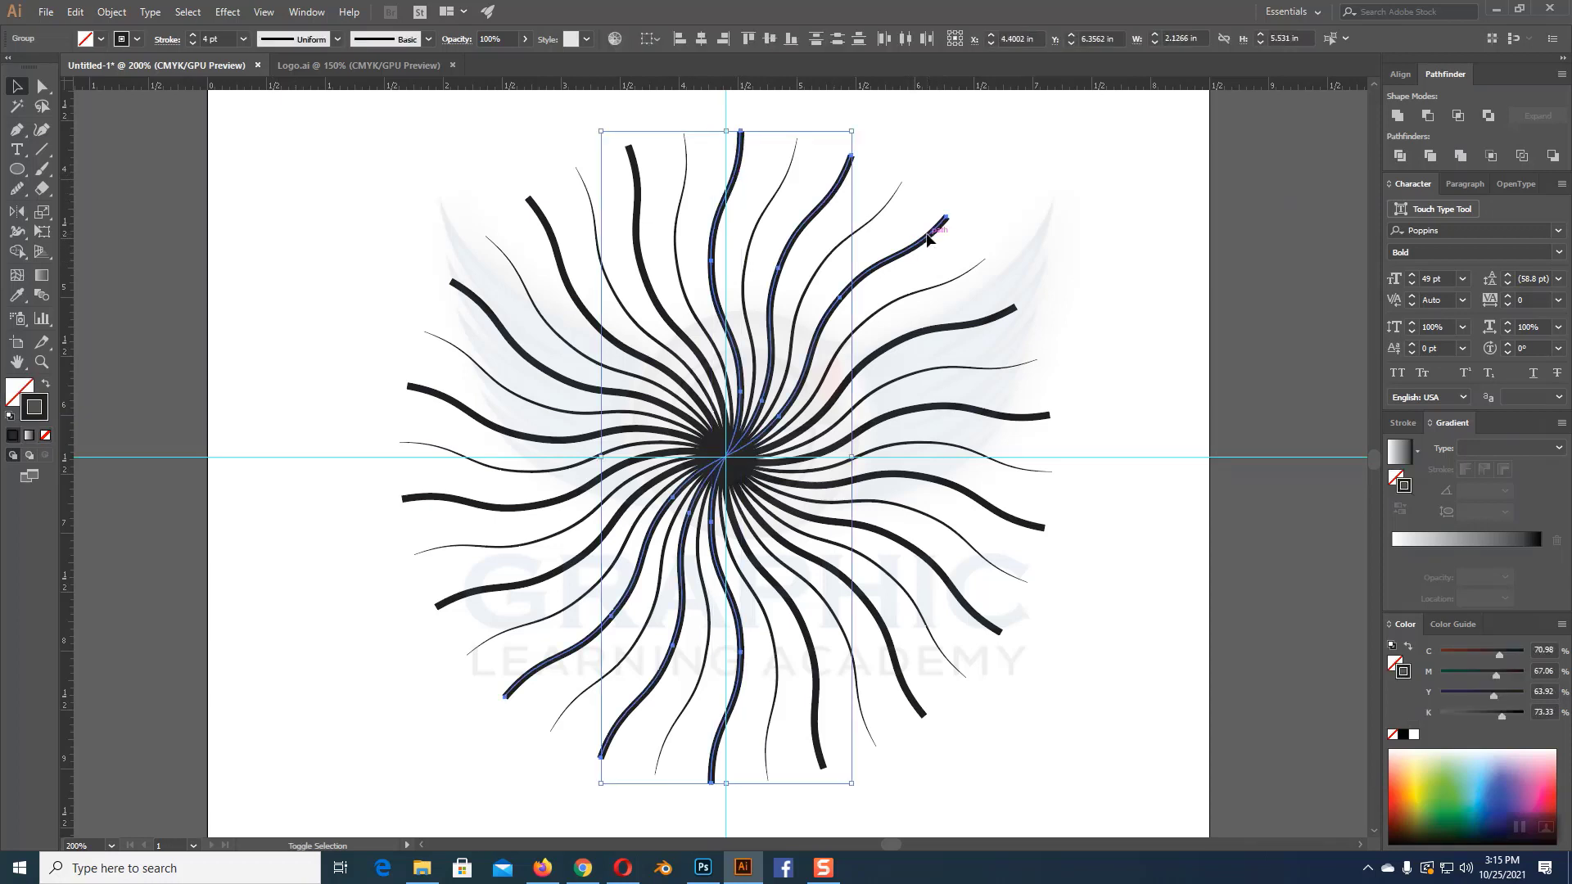
pyautogui.keyDown('shift'); pyautogui.click(987, 313); pyautogui.keyUp('shift')
pyautogui.keyDown('shift'); pyautogui.click(1036, 417); pyautogui.keyUp('shift')
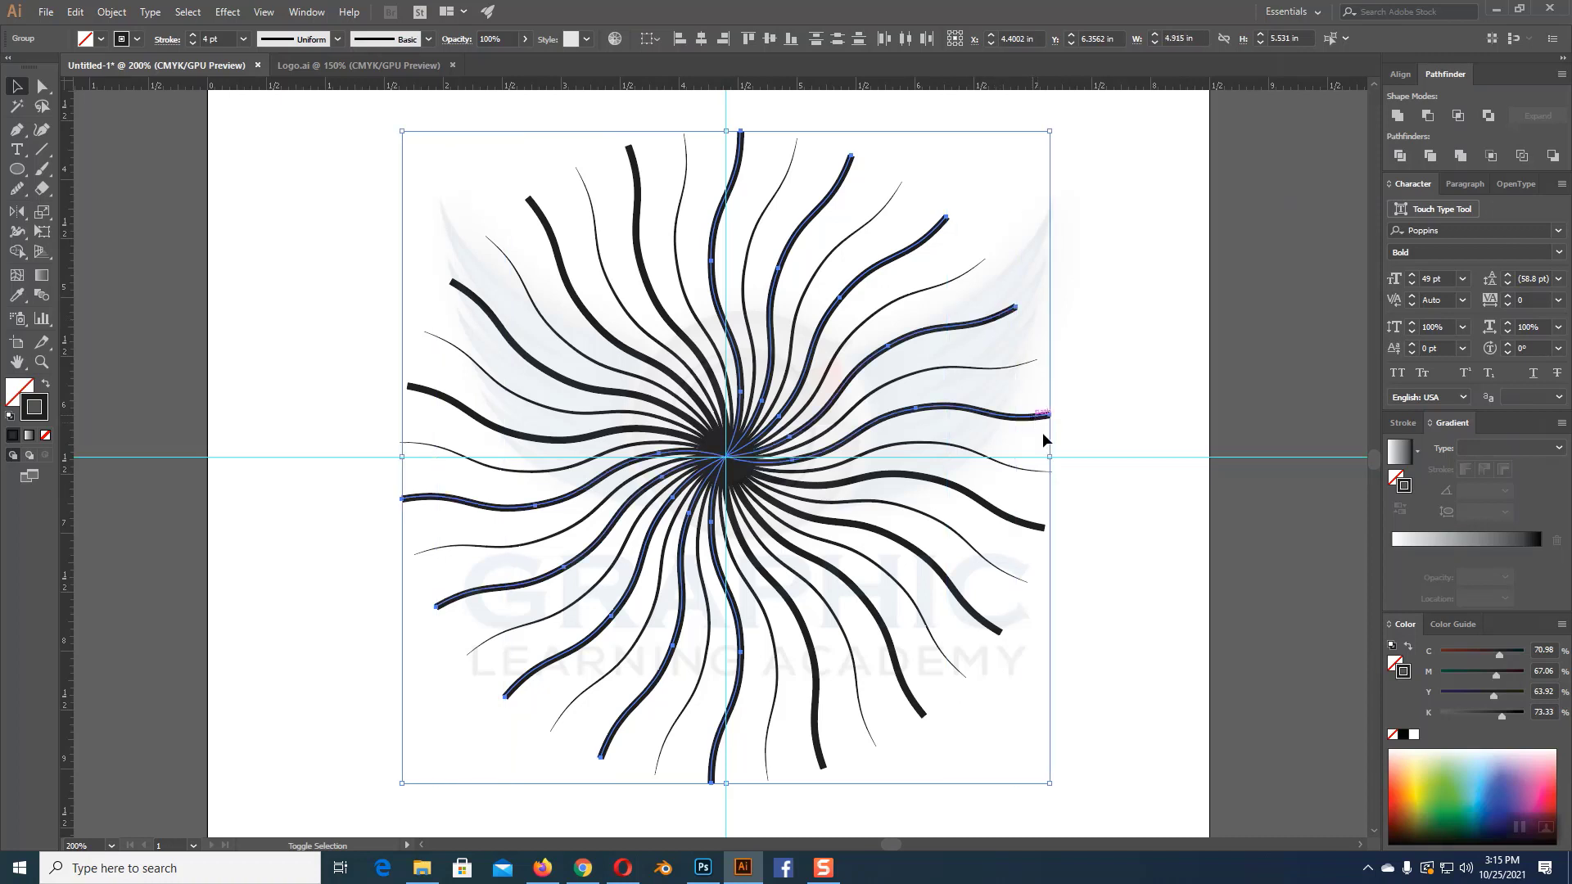
pyautogui.keyDown('shift'); pyautogui.click(1039, 526); pyautogui.keyUp('shift')
pyautogui.keyDown('shift'); pyautogui.click(958, 612); pyautogui.keyUp('shift')
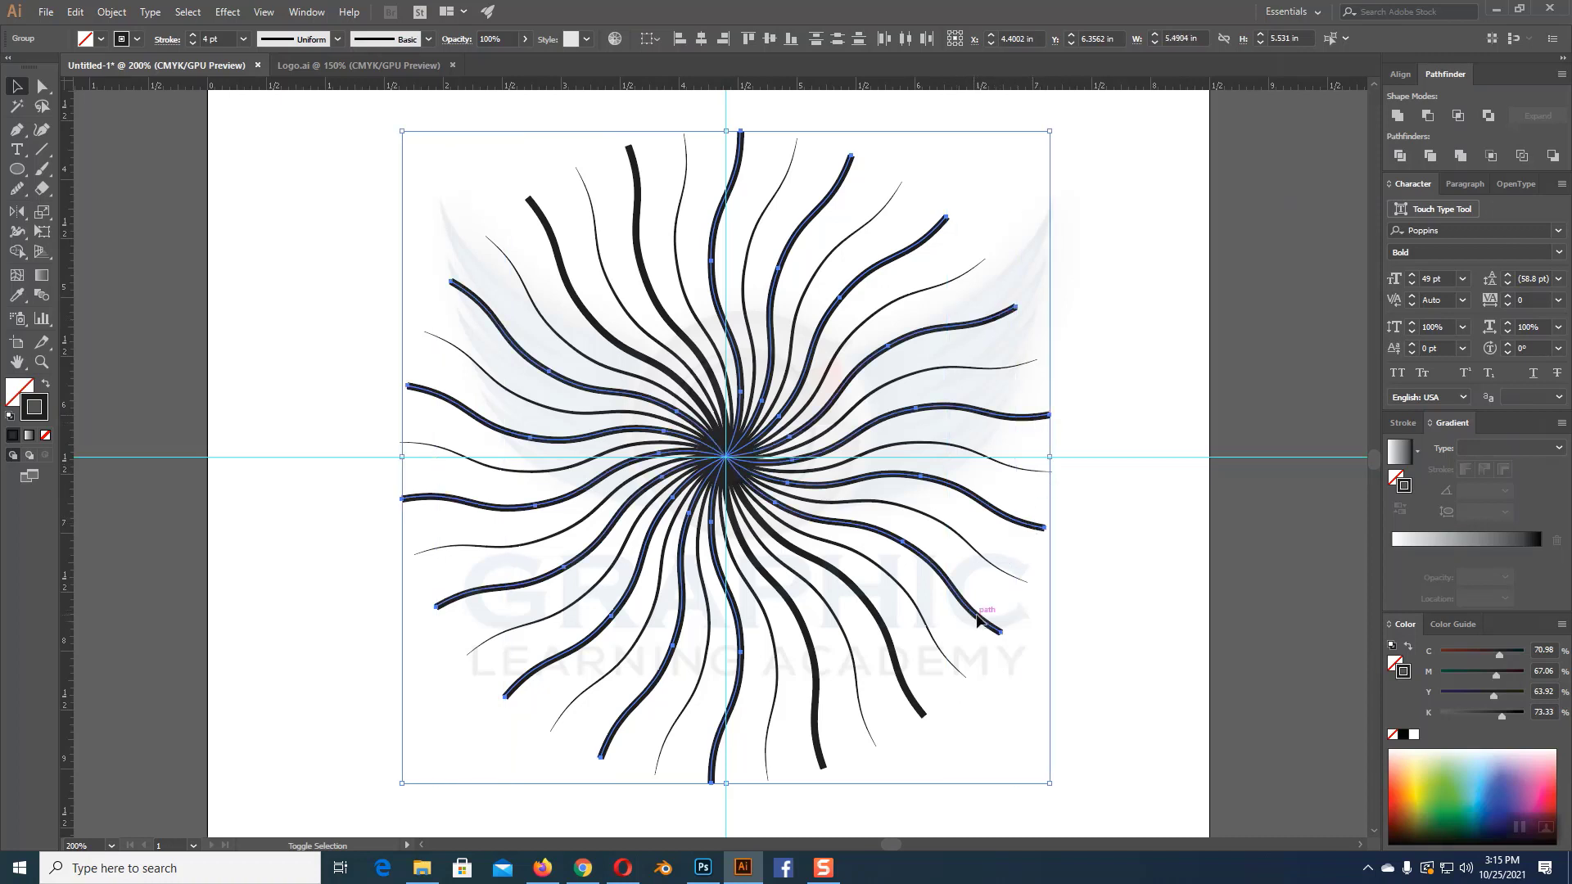
pyautogui.keyDown('shift'); pyautogui.click(908, 678); pyautogui.keyUp('shift')
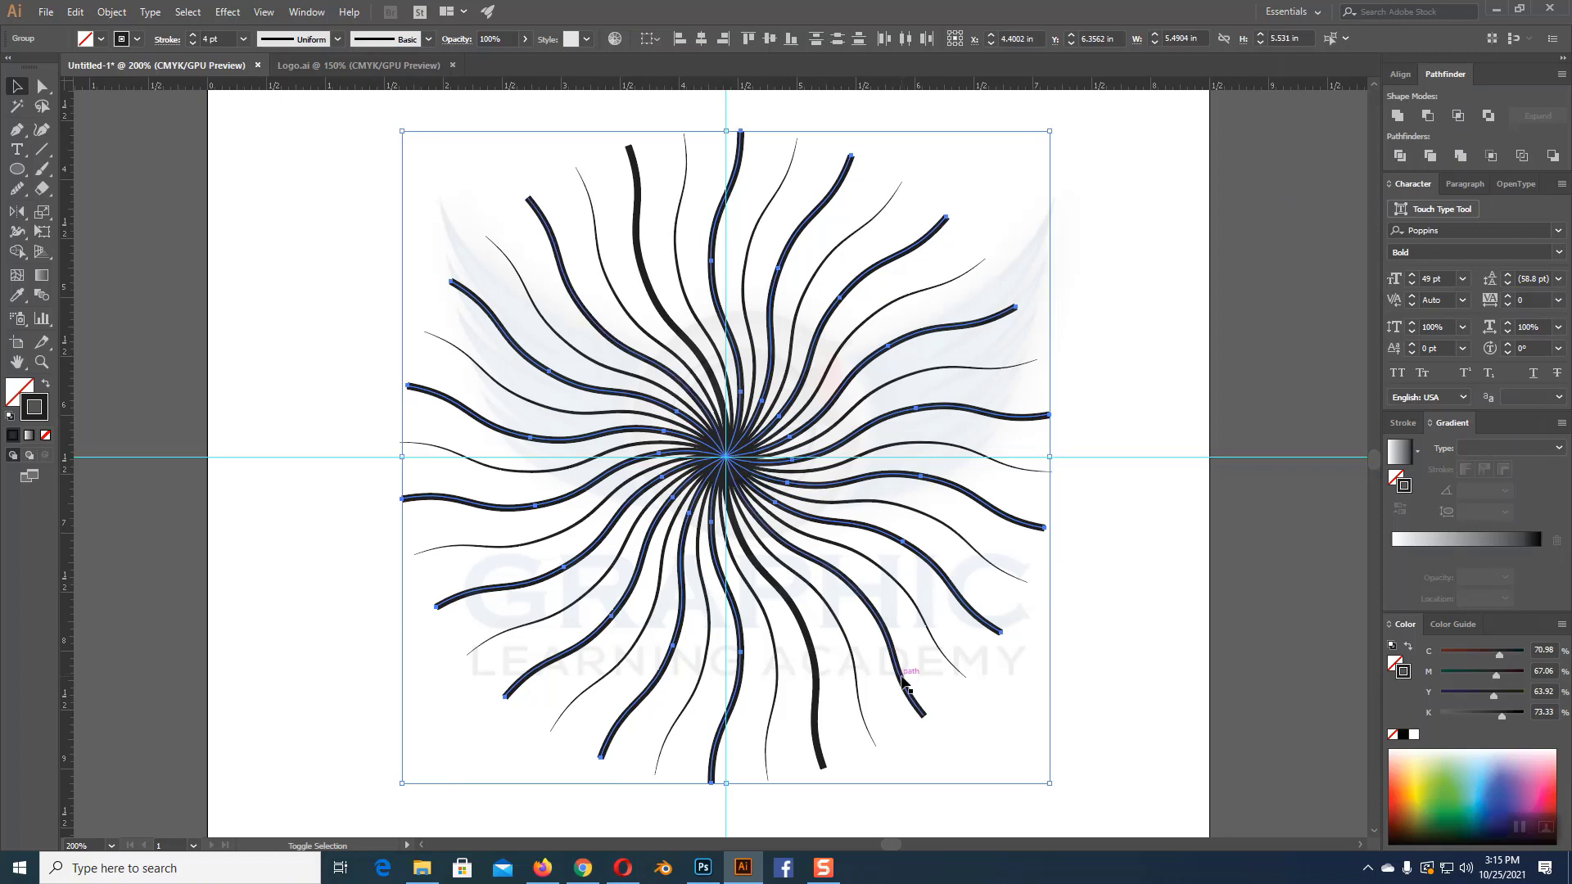
pyautogui.keyDown('shift'); pyautogui.click(823, 704); pyautogui.keyUp('shift')
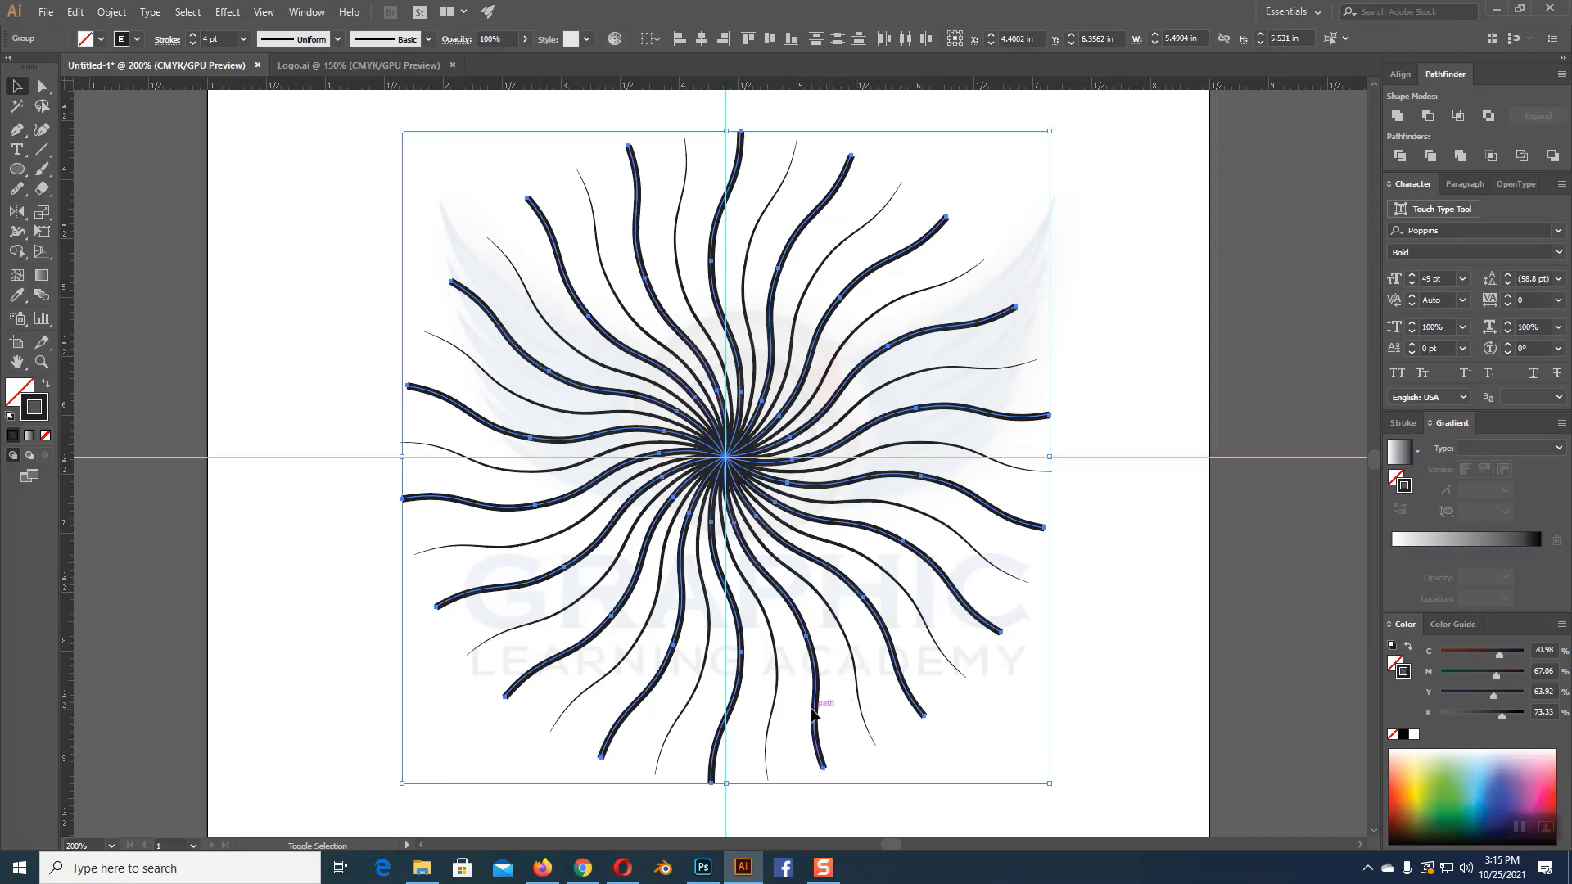
pyautogui.click(111, 11)
pyautogui.moveTo(169, 366)
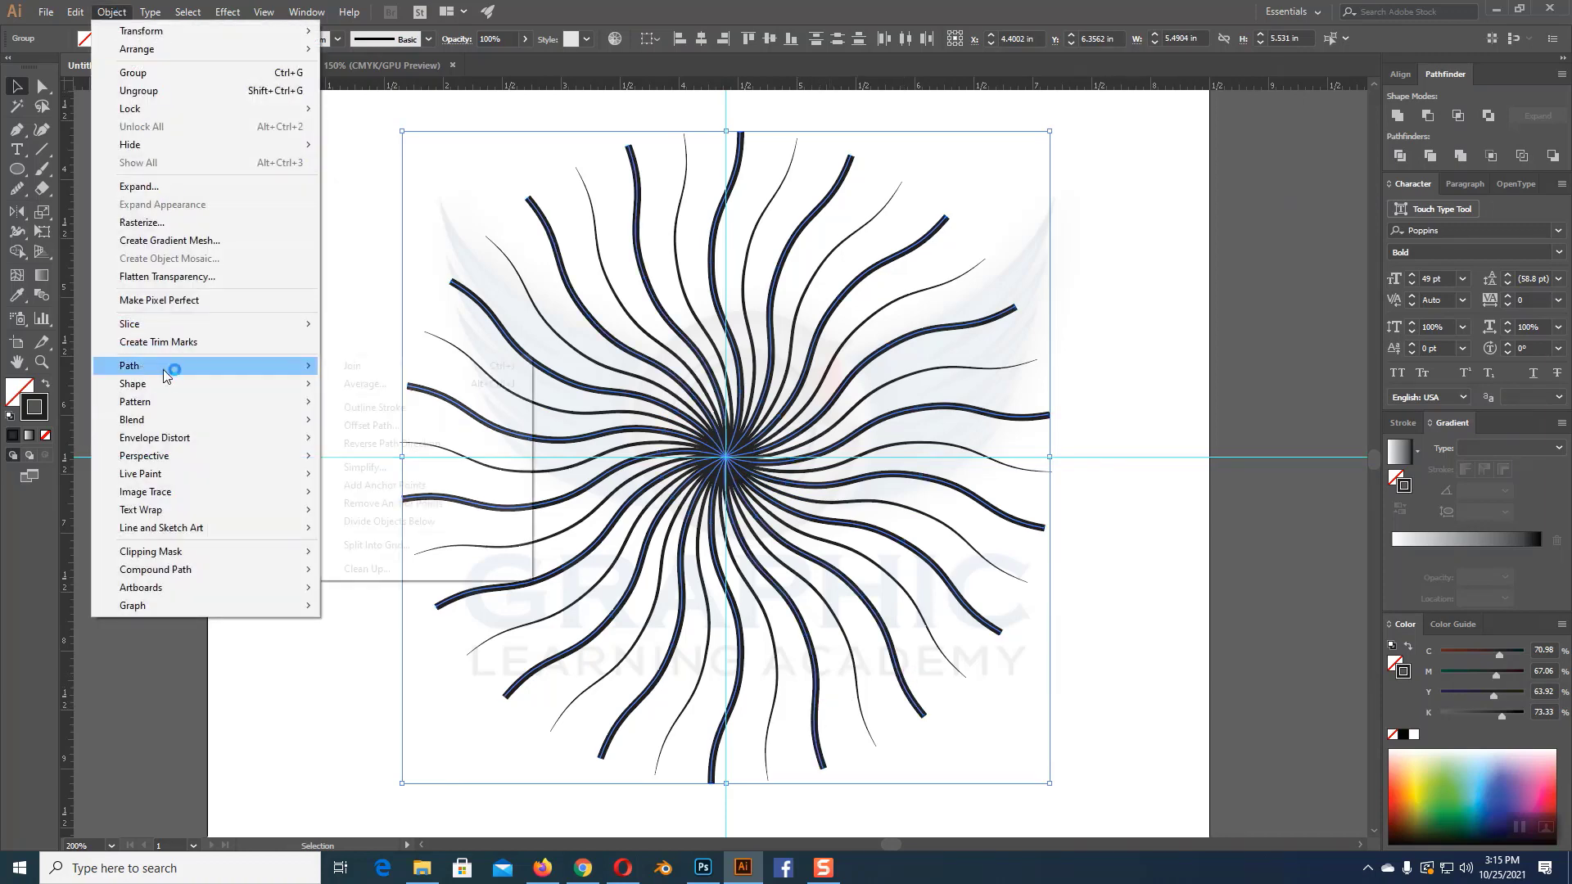
pyautogui.click(374, 415)
pyautogui.click(1110, 283)
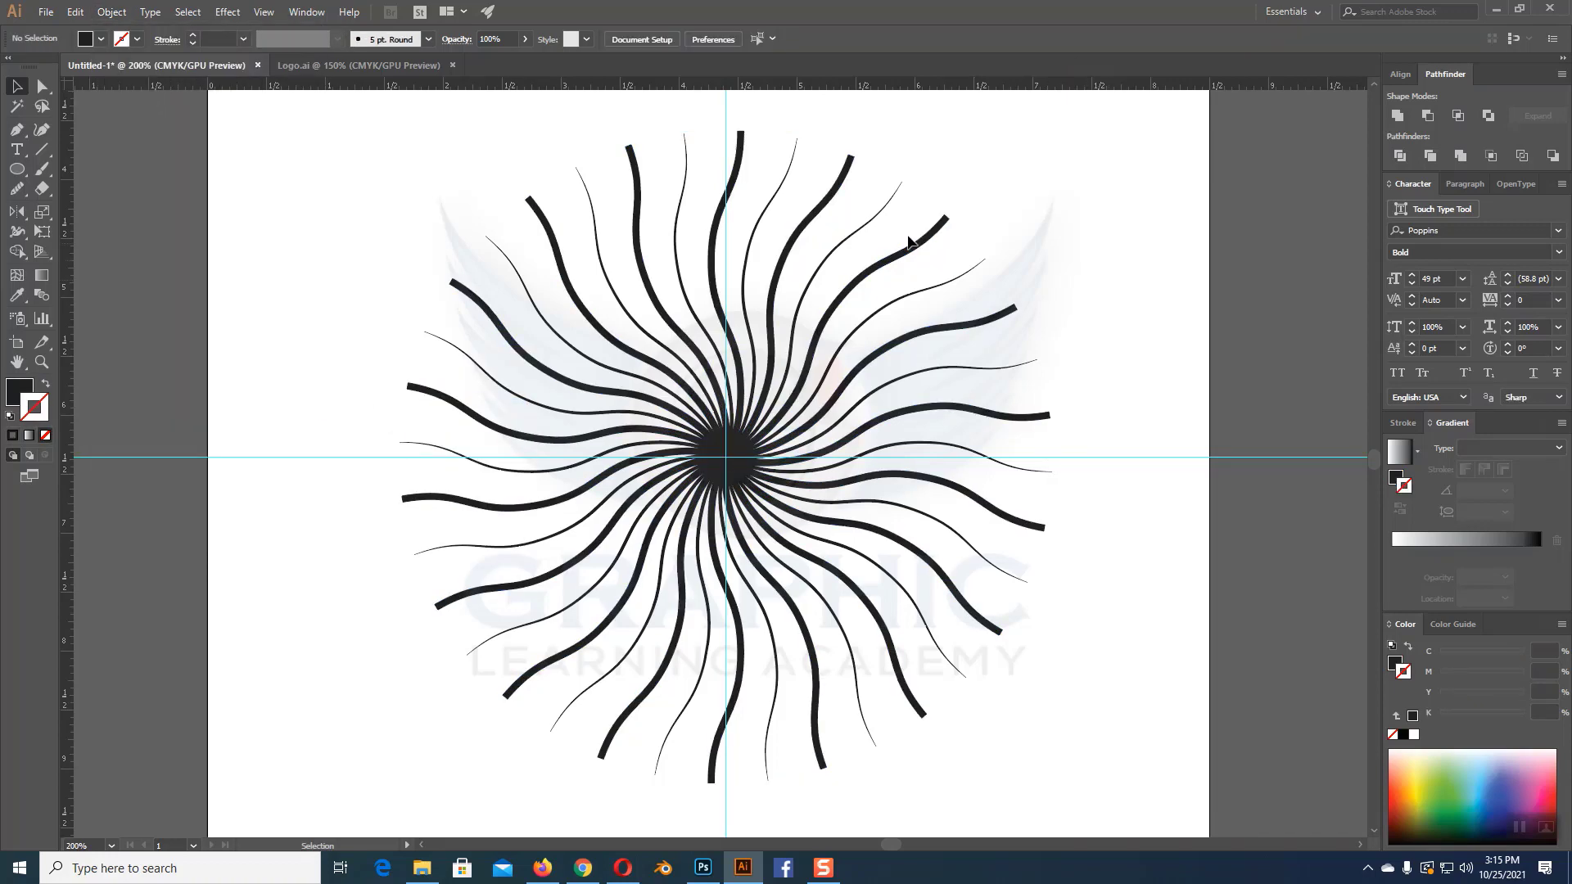
# Step: Fill the whole burst with the brown and gold radial gradient sampled from the sample rectangle near the artboard's upper edge
pyautogui.moveTo(403, 142); pyautogui.dragTo(1129, 789)
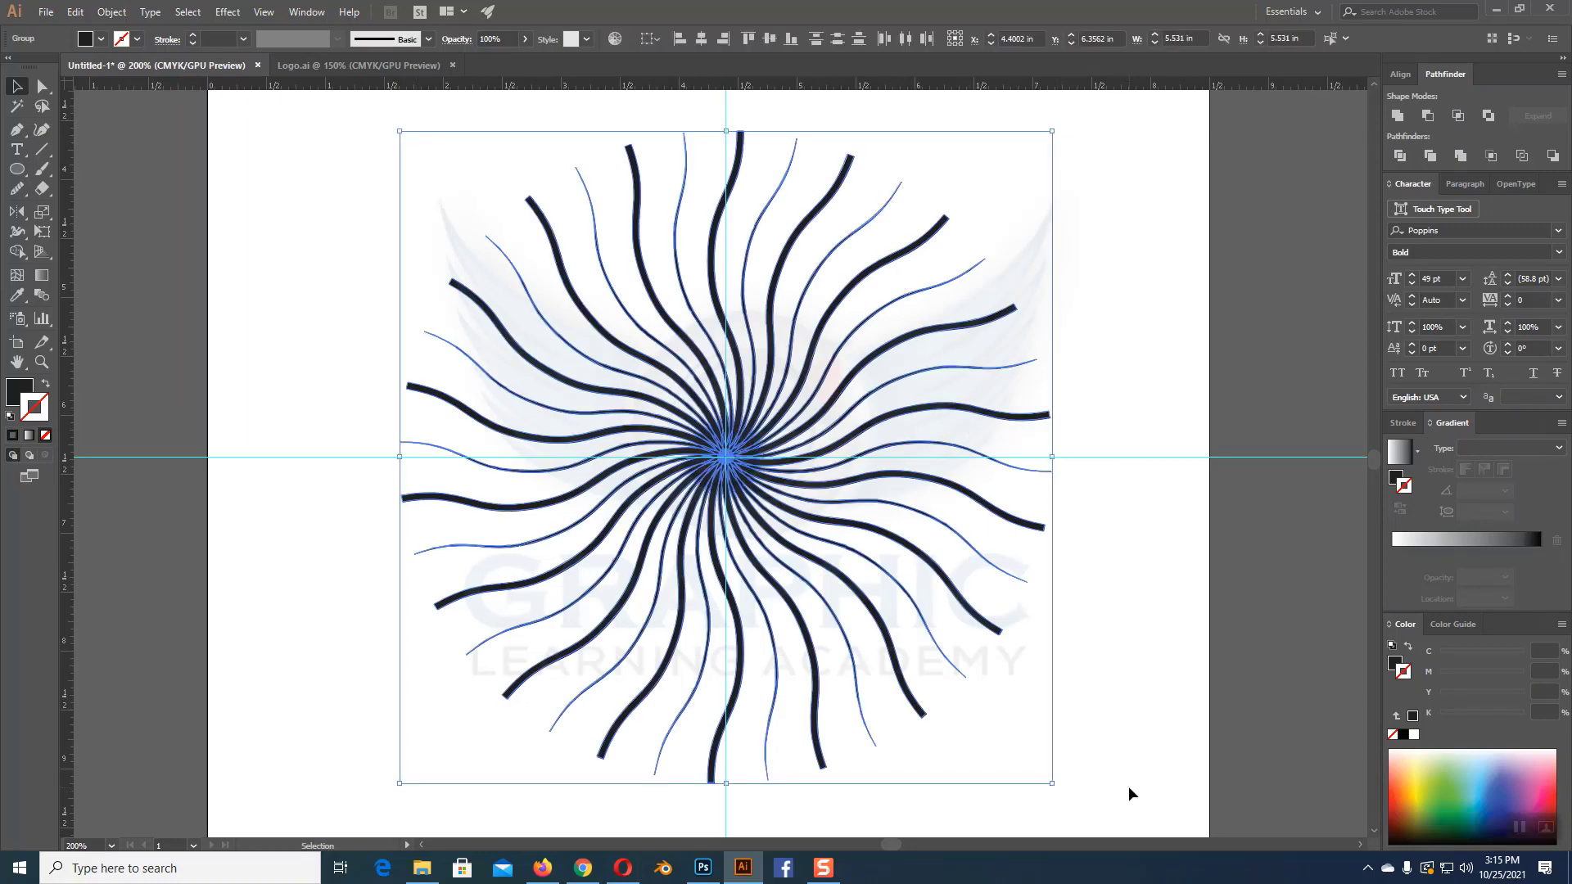
pyautogui.scroll(6, 1150, 723)
pyautogui.scroll(15, 1140, 706)
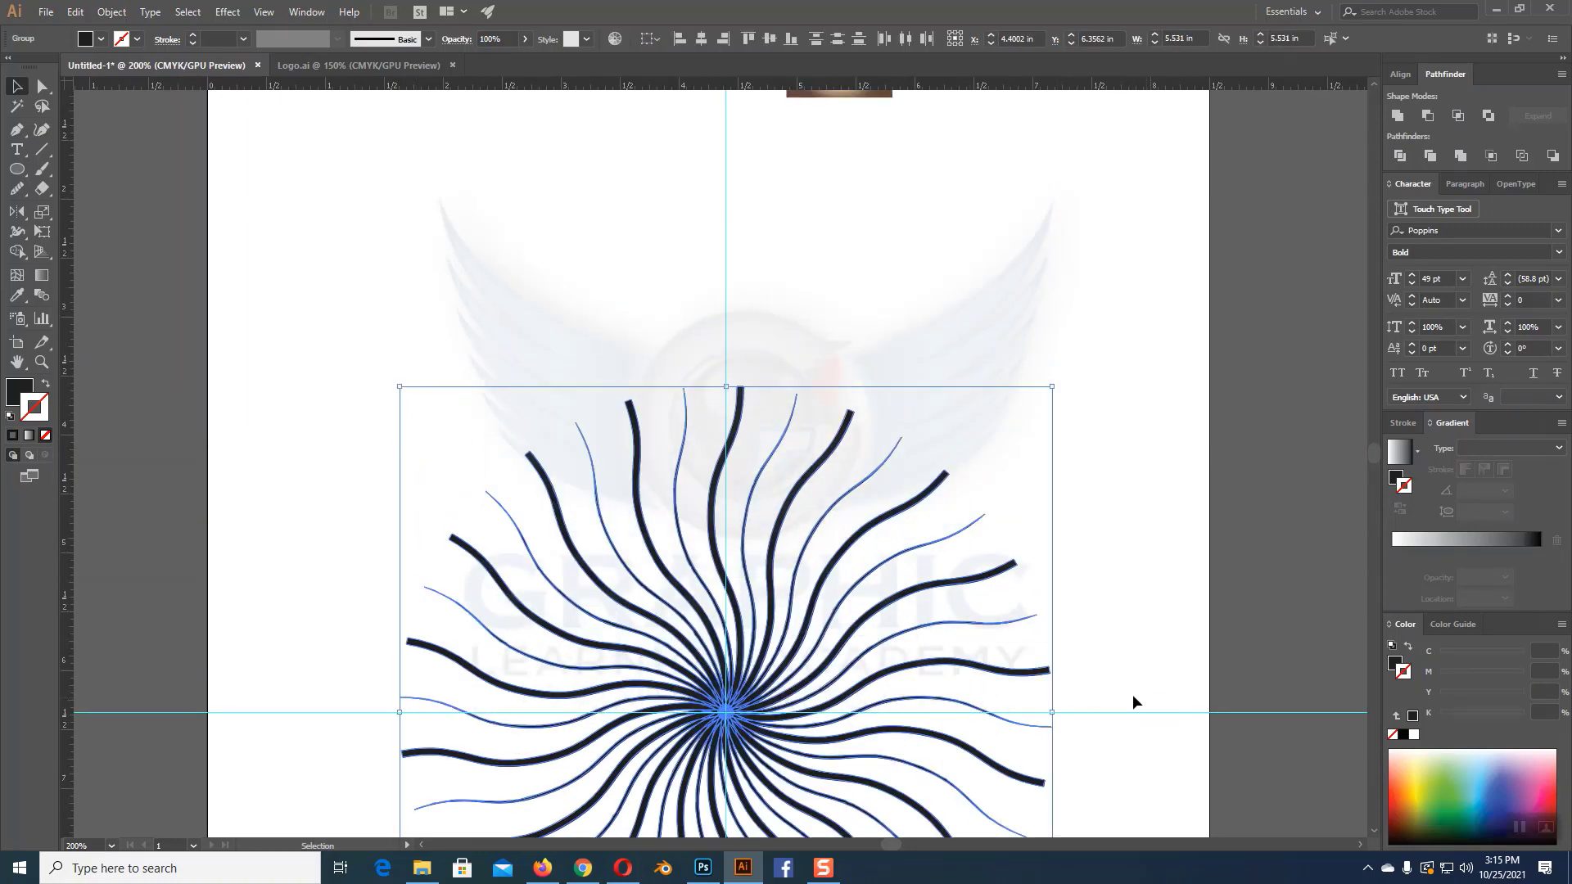
pyautogui.click(13, 300)
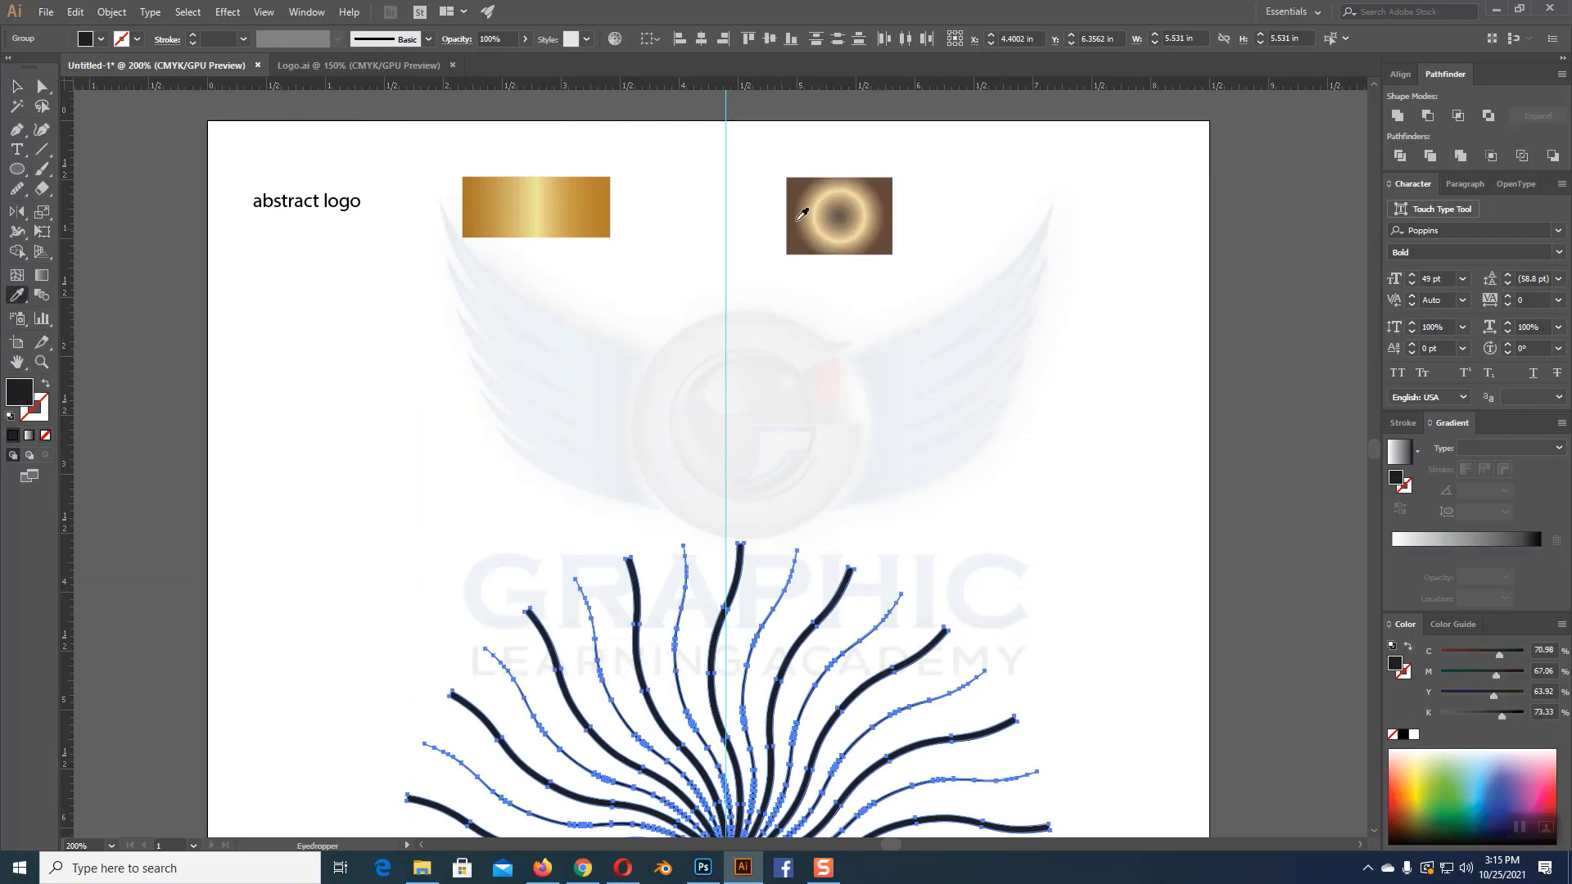
pyautogui.click(870, 191)
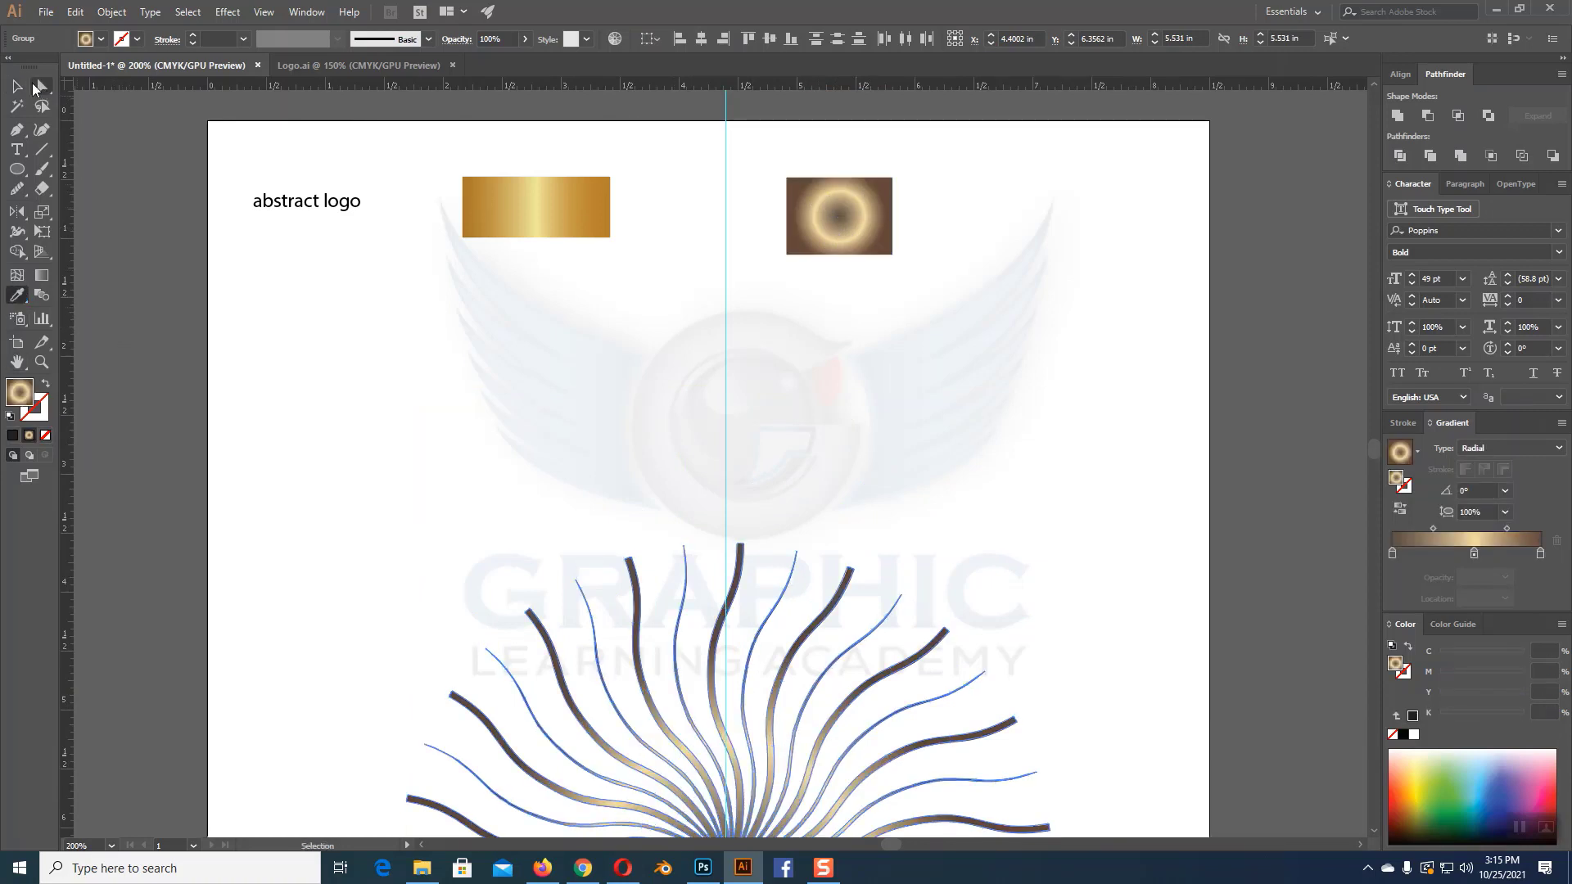
pyautogui.click(16, 86)
pyautogui.scroll(-15, 981, 391)
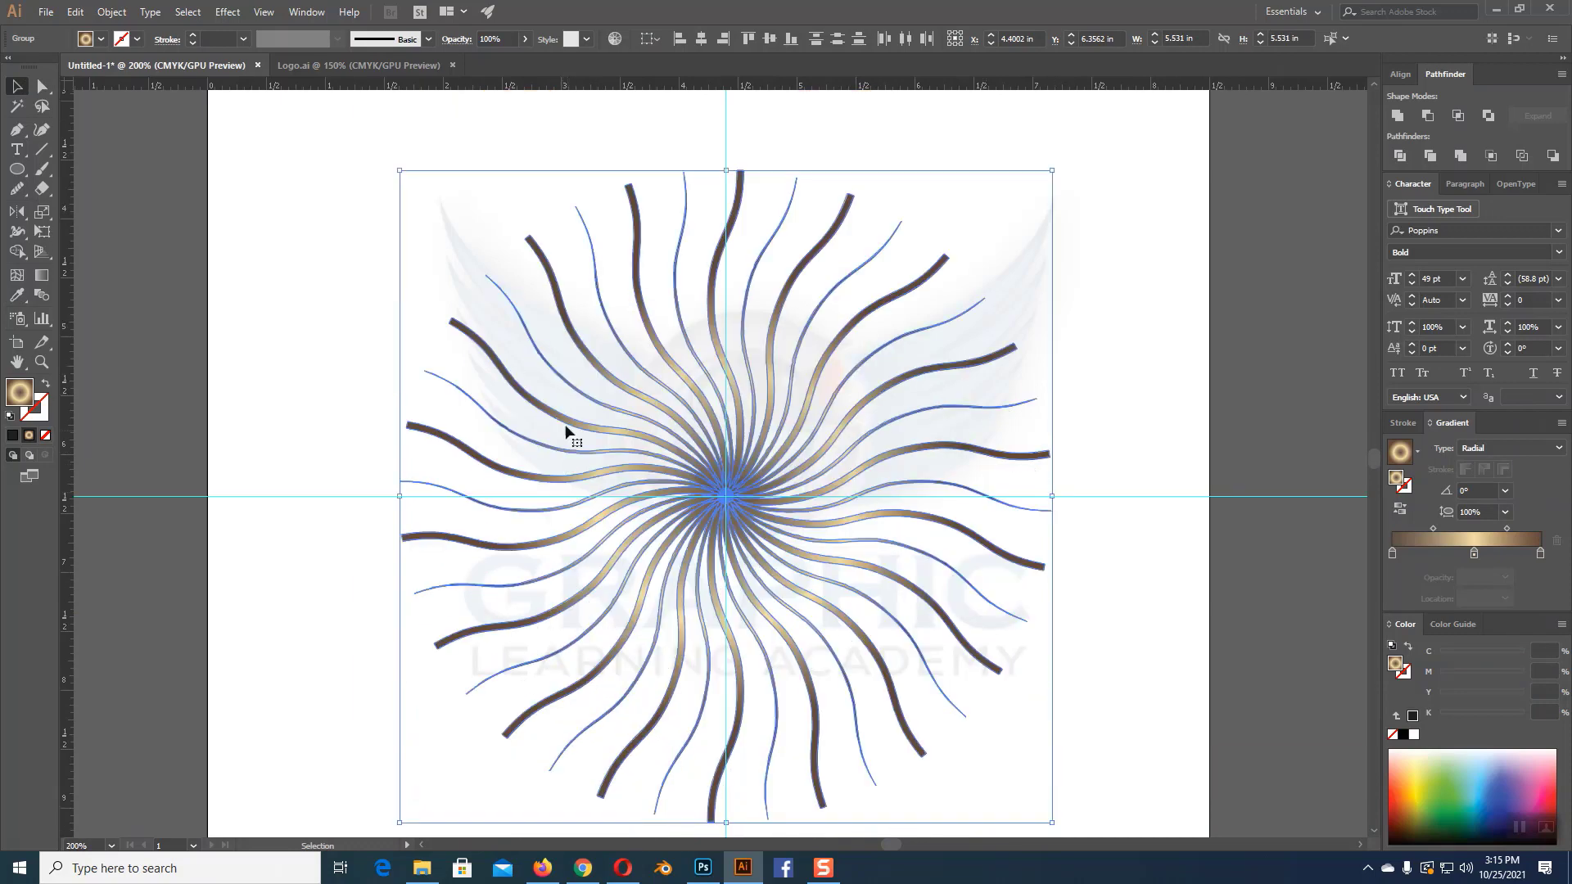
pyautogui.click(1151, 477)
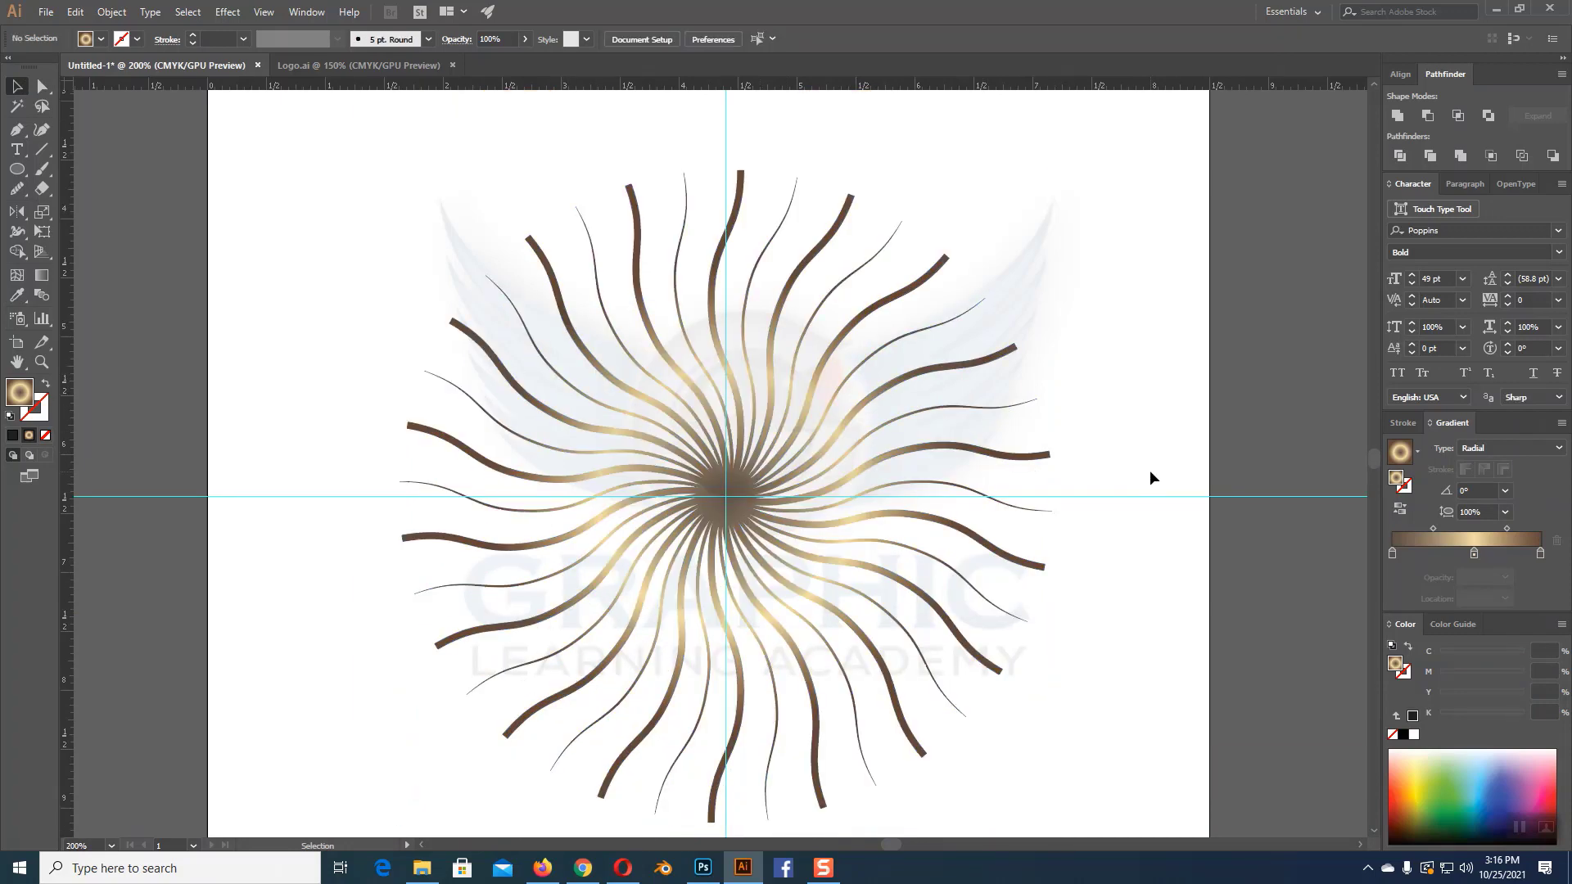
# Step: Draw a small circle about 0.075 in wide just above the tip of the topmost thick ray
pyautogui.scroll(4, 1151, 478)
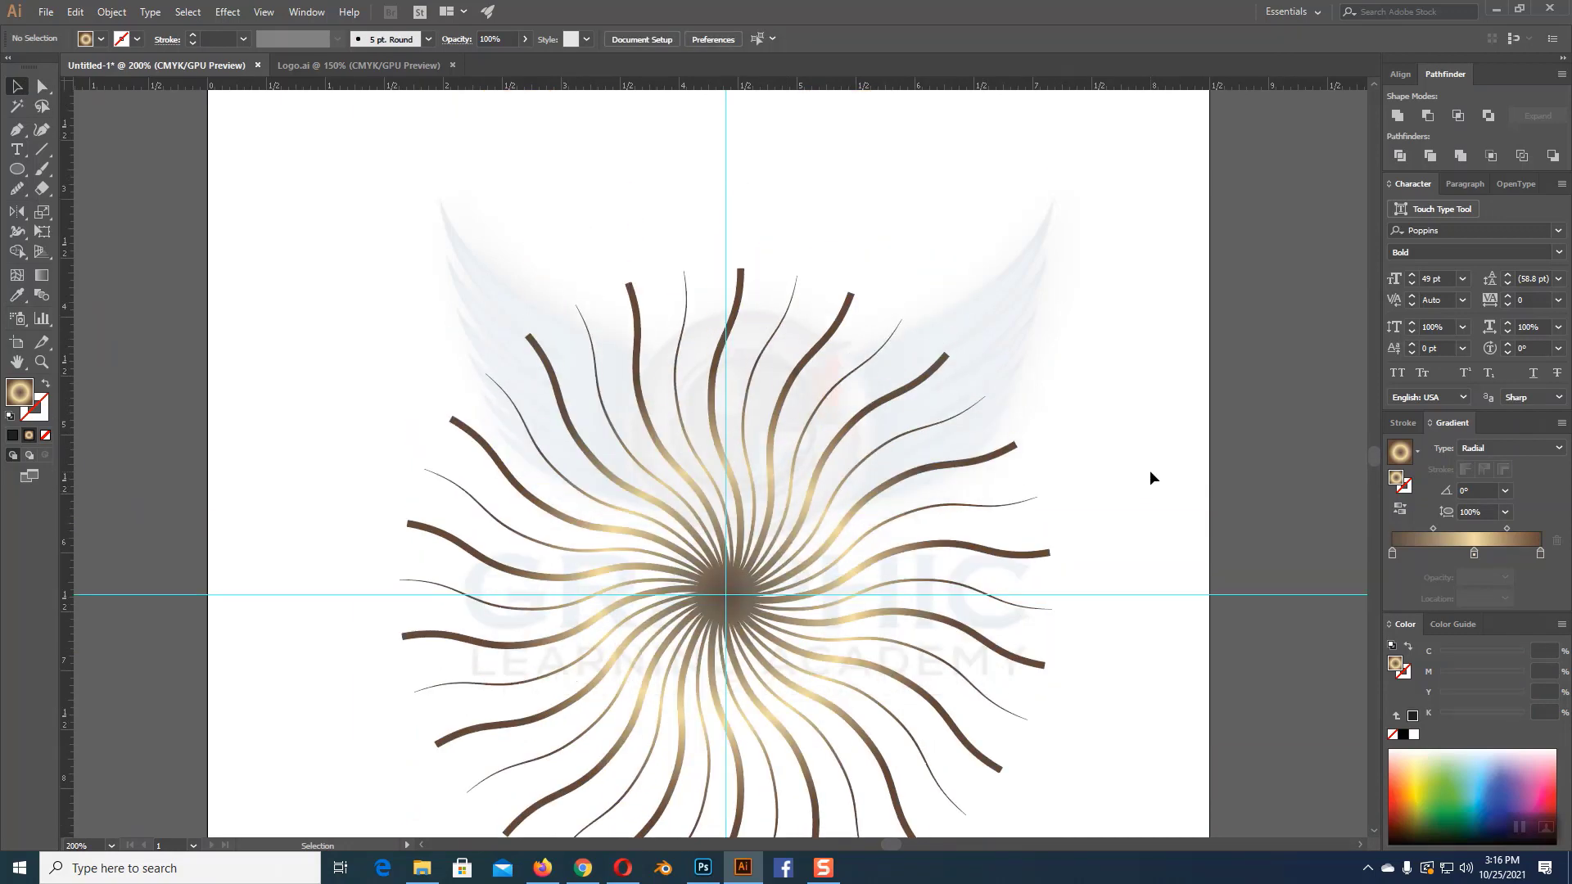
pyautogui.scroll(-3, 1150, 473)
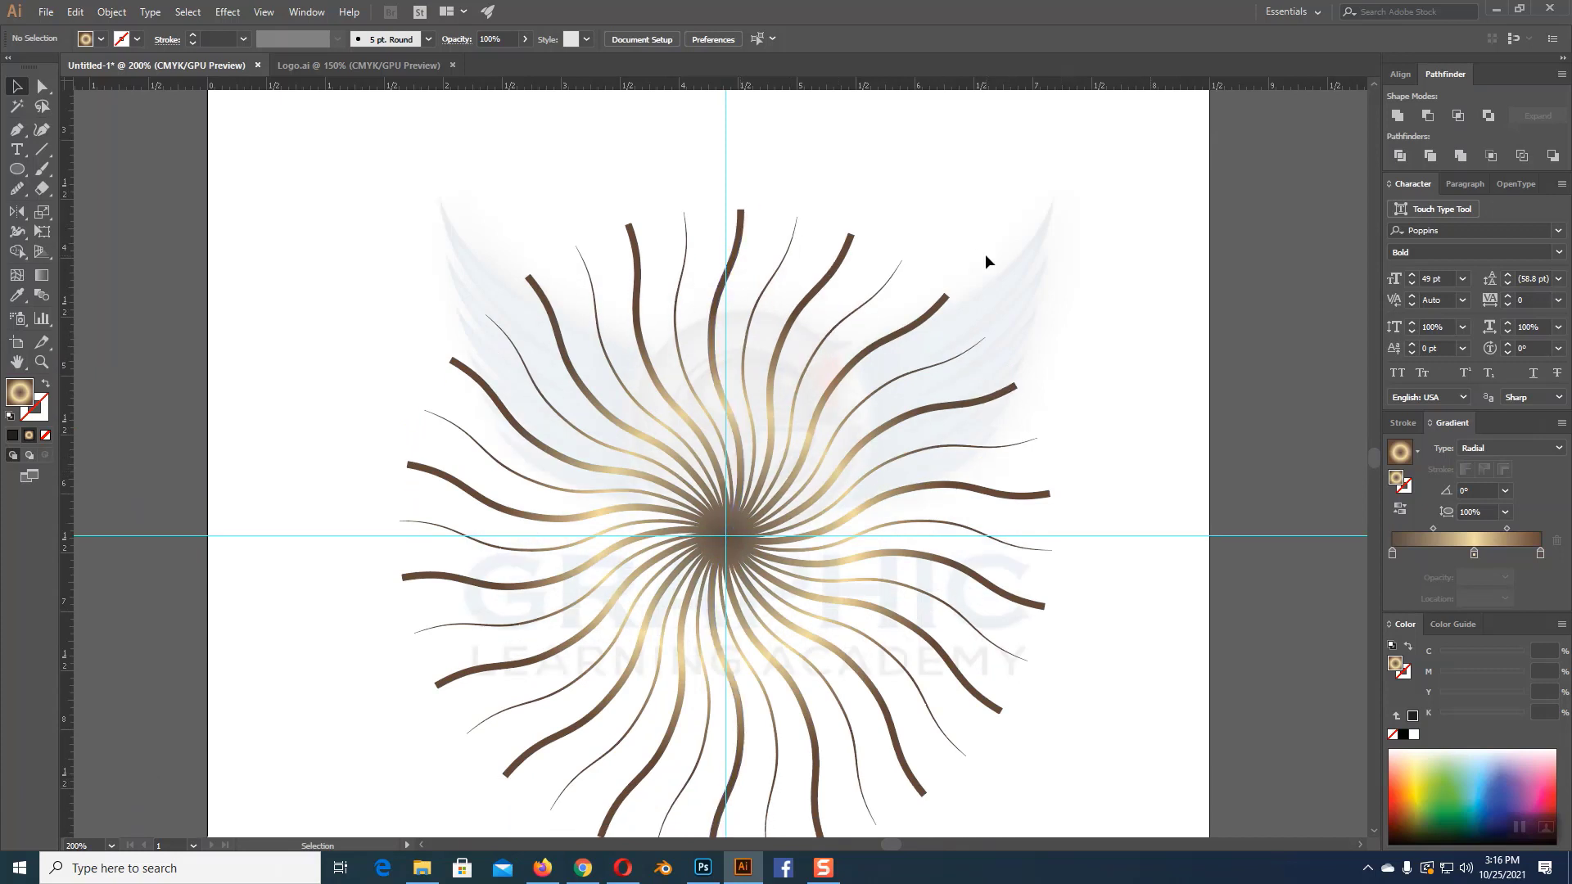
pyautogui.scroll(3, 1000, 262)
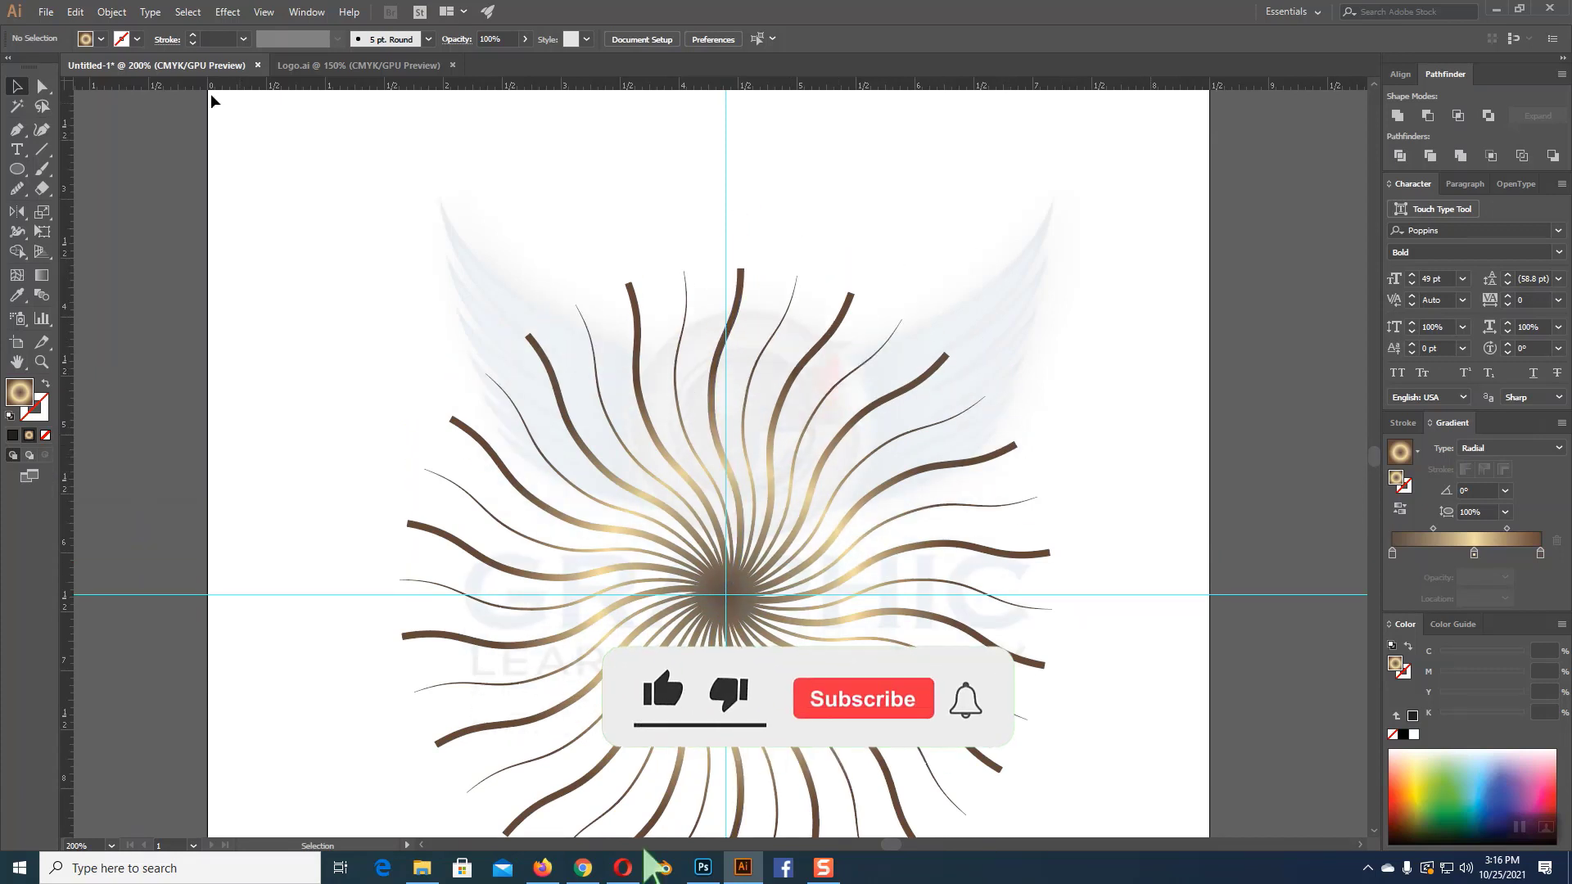
pyautogui.press('l')
pyautogui.press('v')
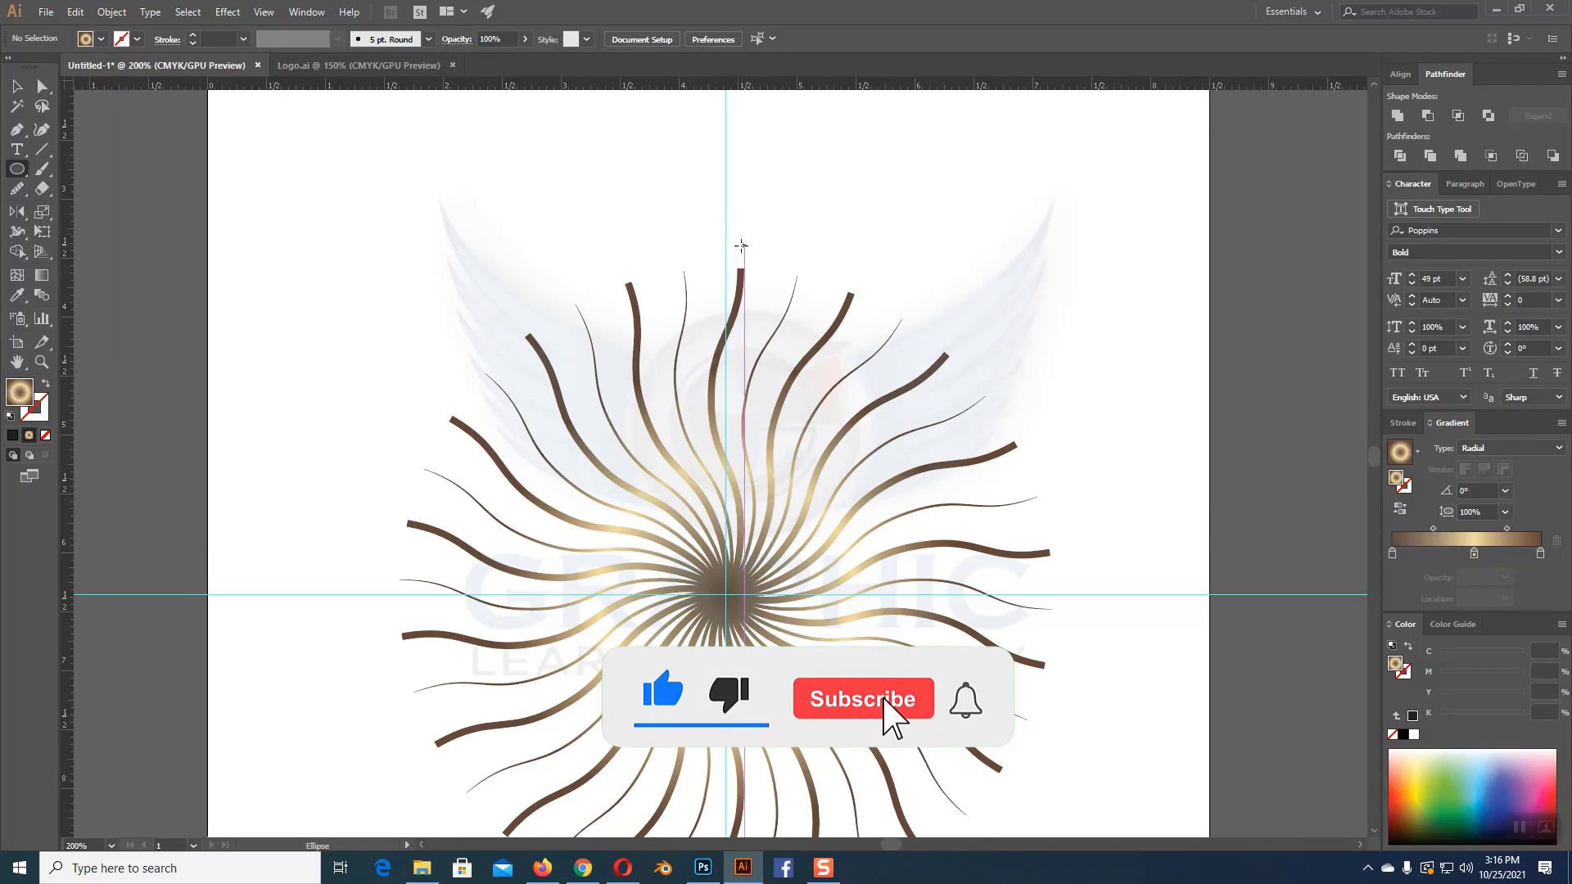
pyautogui.hotkey('ctrl', '=')
pyautogui.hotkey('ctrl', '=')
pyautogui.hotkey('ctrl', '=')
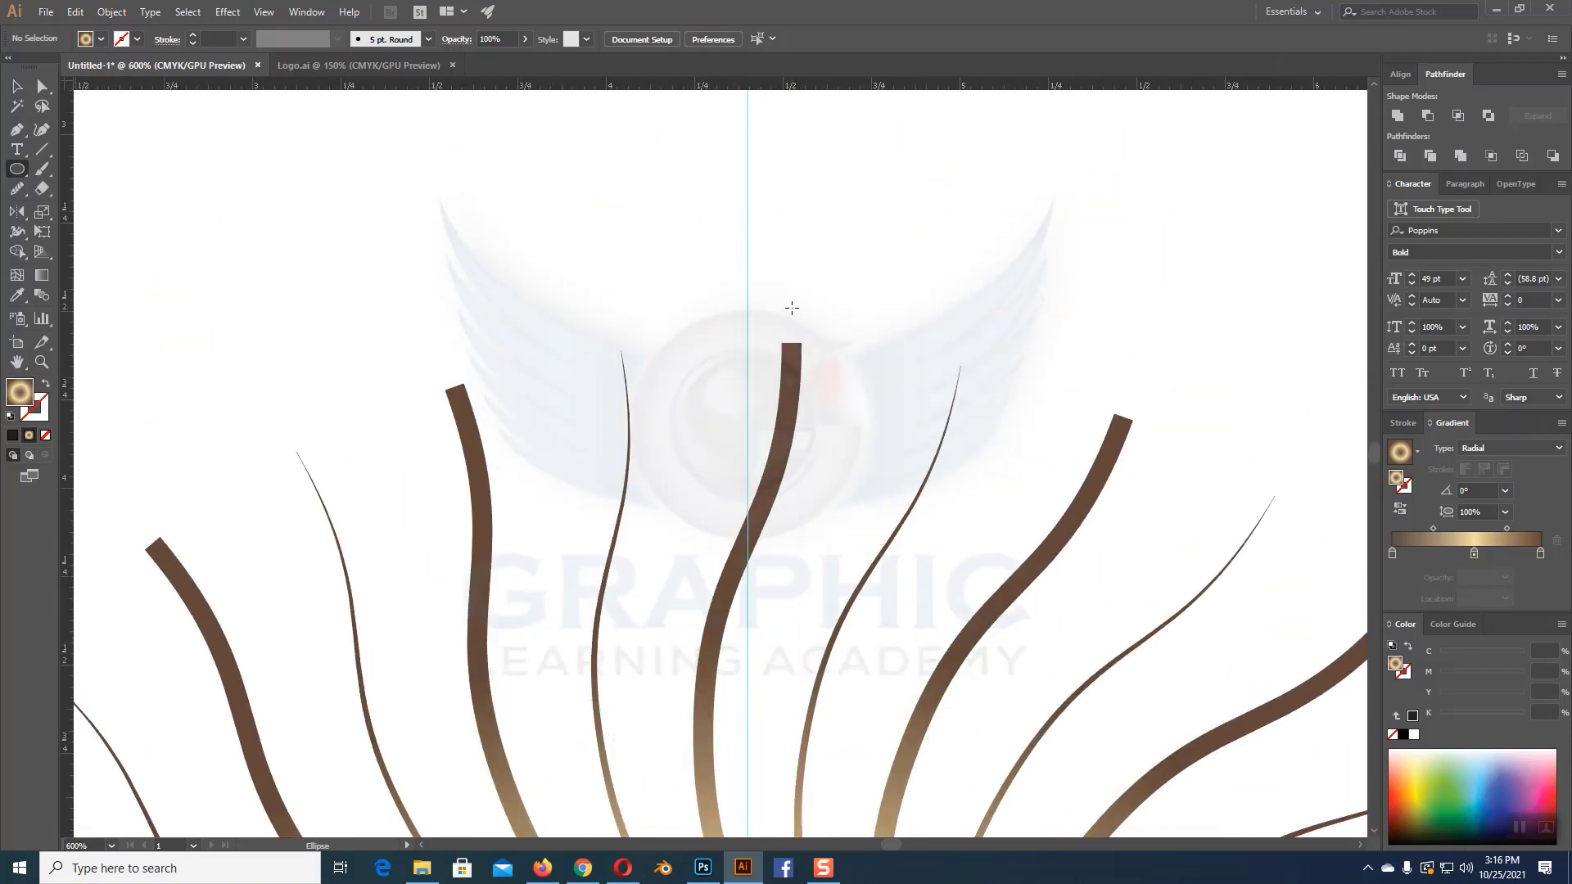
pyautogui.moveTo(792, 308); pyautogui.dragTo(818, 335)
pyautogui.click(23, 93)
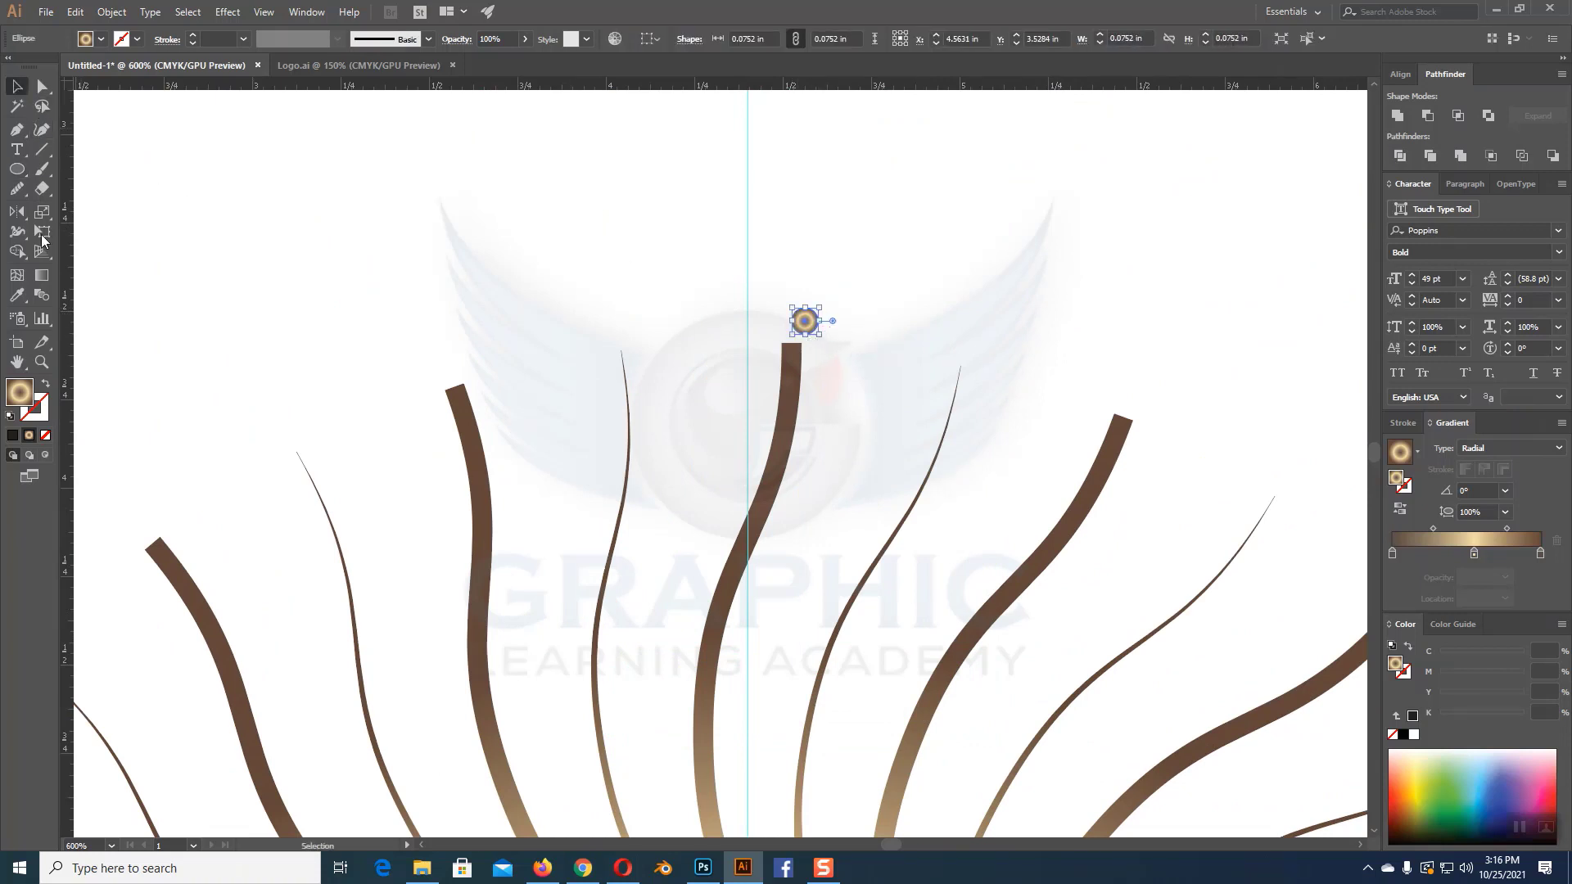
# Step: Give the small circle a solid black fill and centre it above the tip of the topmost thick ray
pyautogui.click(12, 435)
pyautogui.click(817, 331)
pyautogui.moveTo(814, 327); pyautogui.dragTo(800, 324)
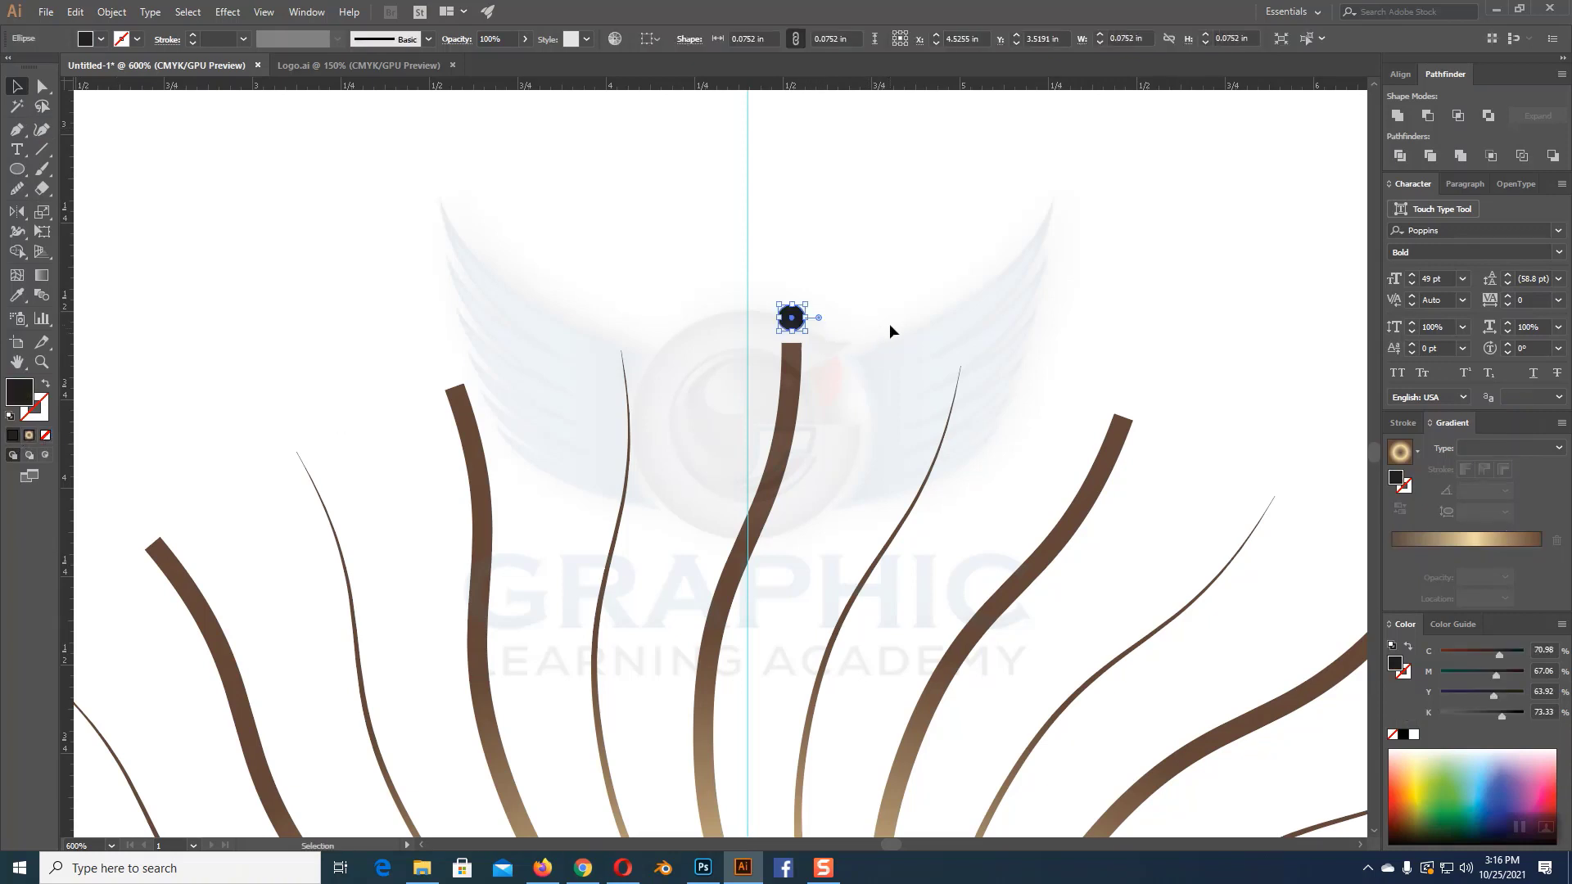
pyautogui.click(890, 326)
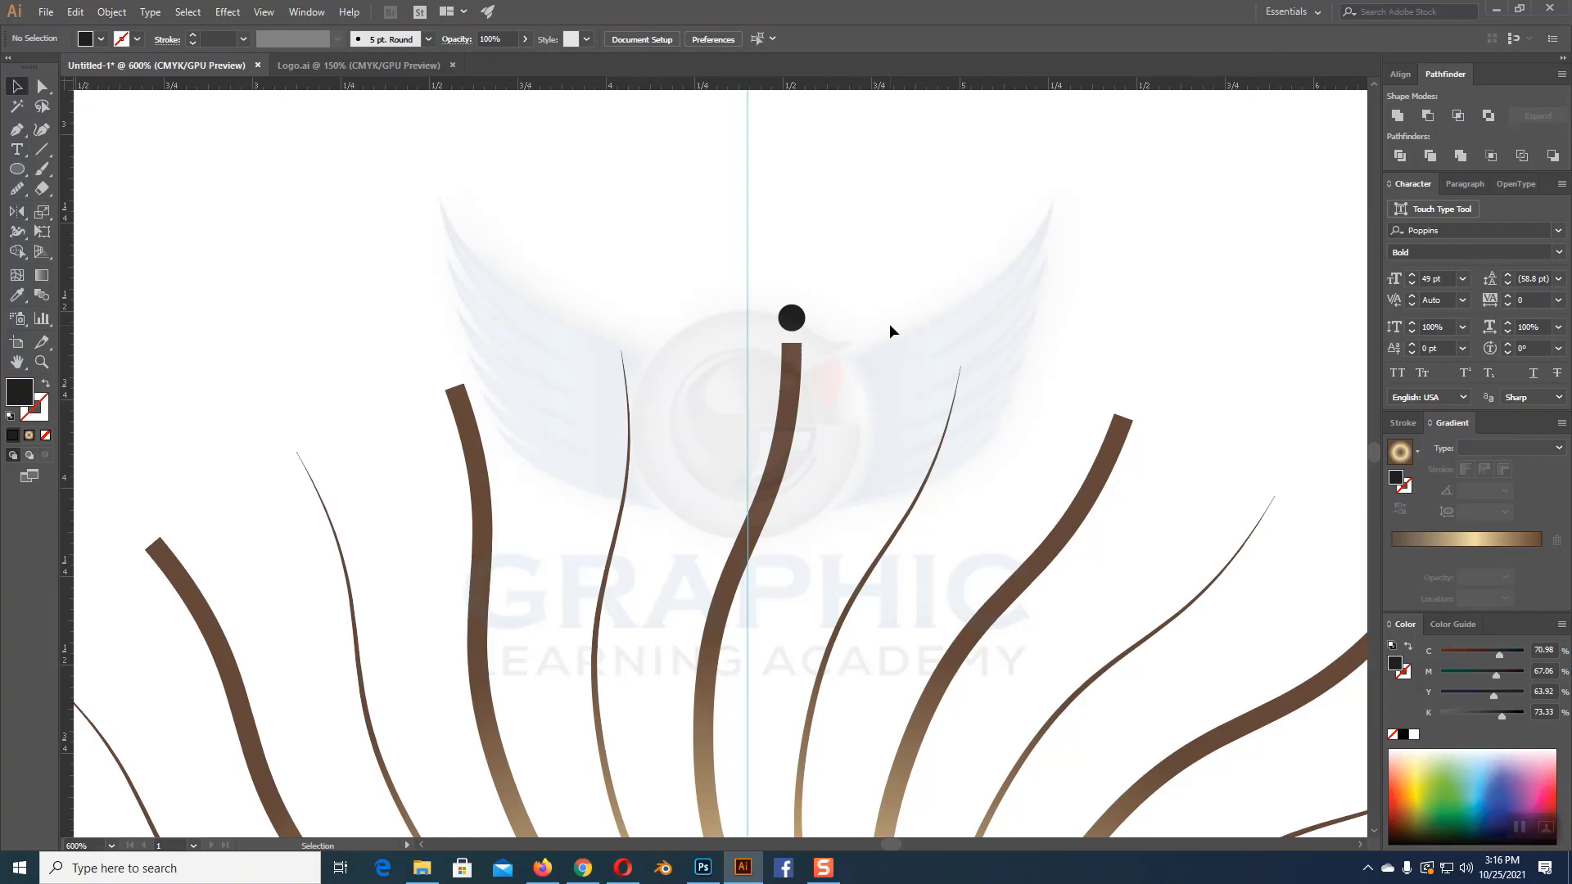
# Step: Recolour the small circle with the light cream colour sampled from the ring of the radial gradient rectangle
pyautogui.hotkey('ctrl', '-')
pyautogui.hotkey('ctrl', '-')
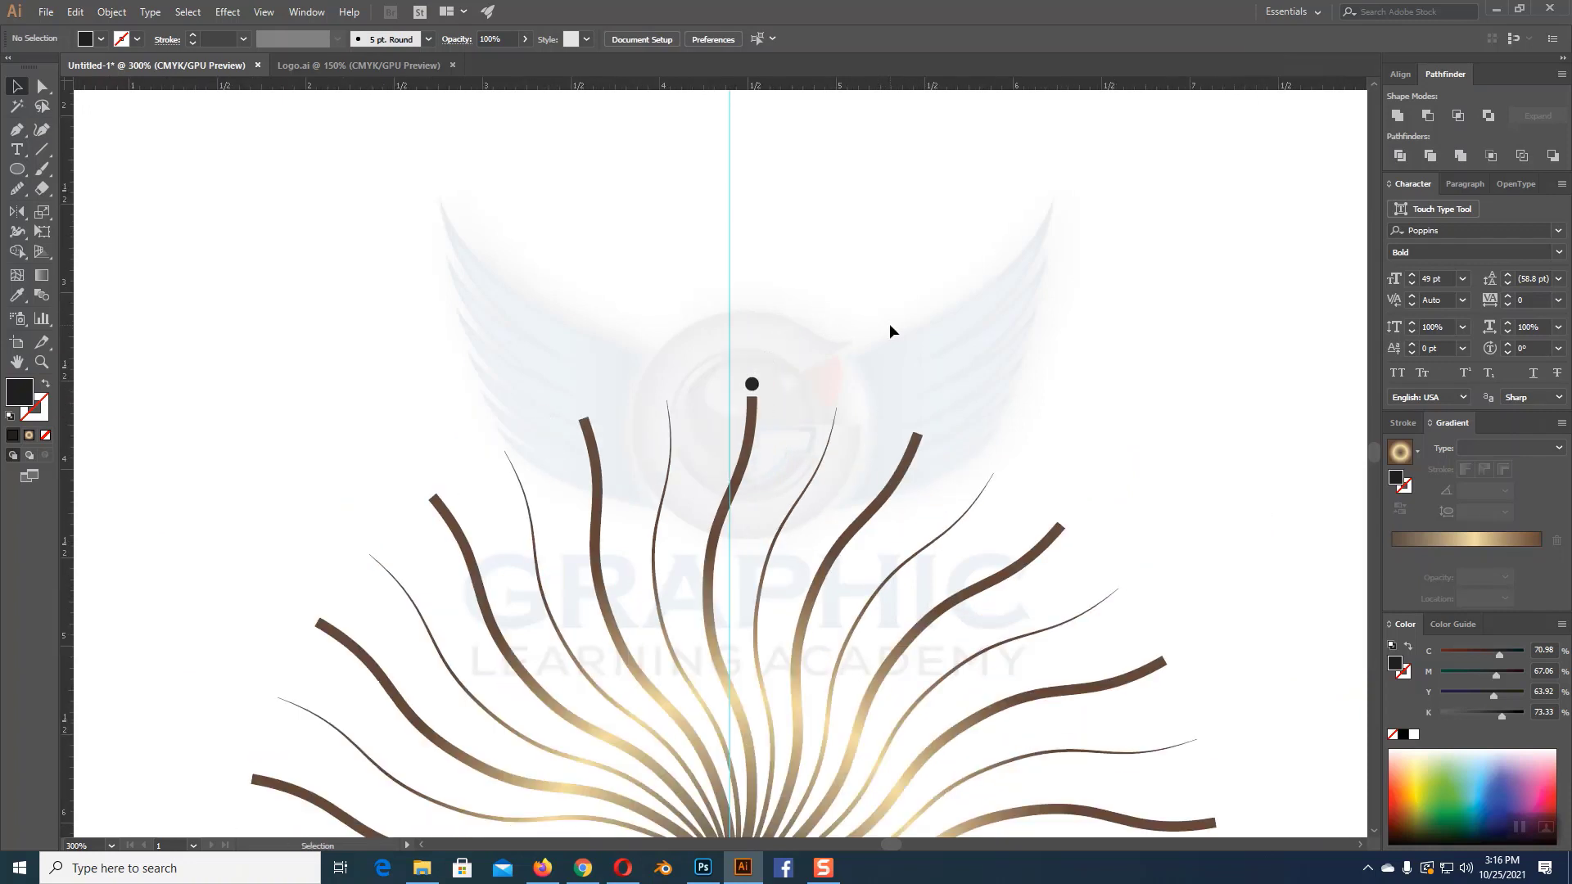
pyautogui.scroll(1, 880, 336)
pyautogui.click(751, 442)
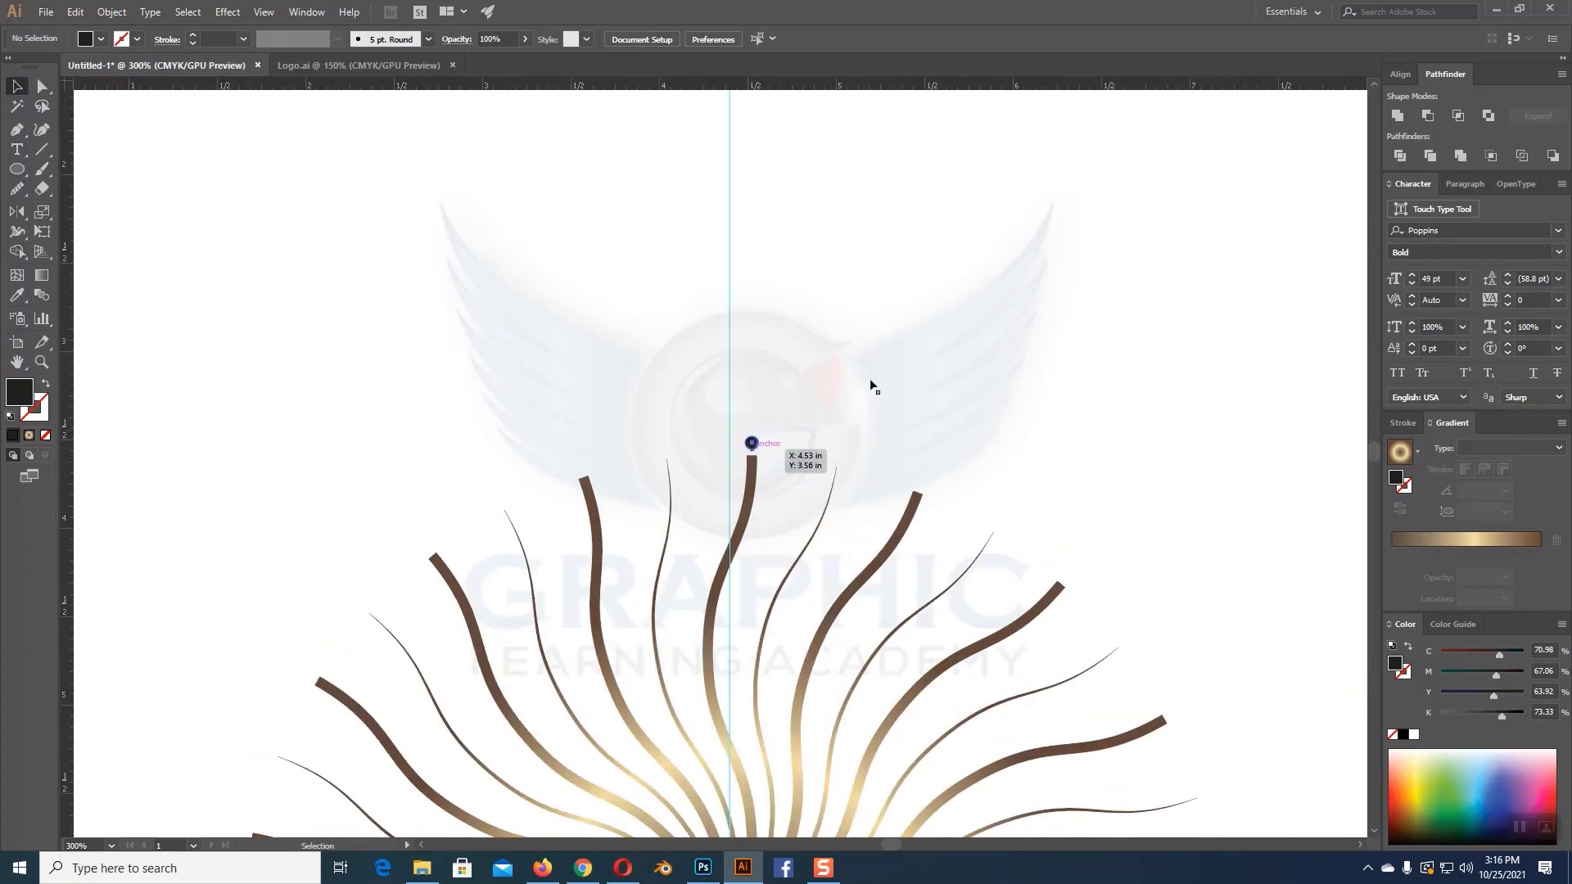
pyautogui.scroll(2, 871, 380)
pyautogui.scroll(1, 870, 380)
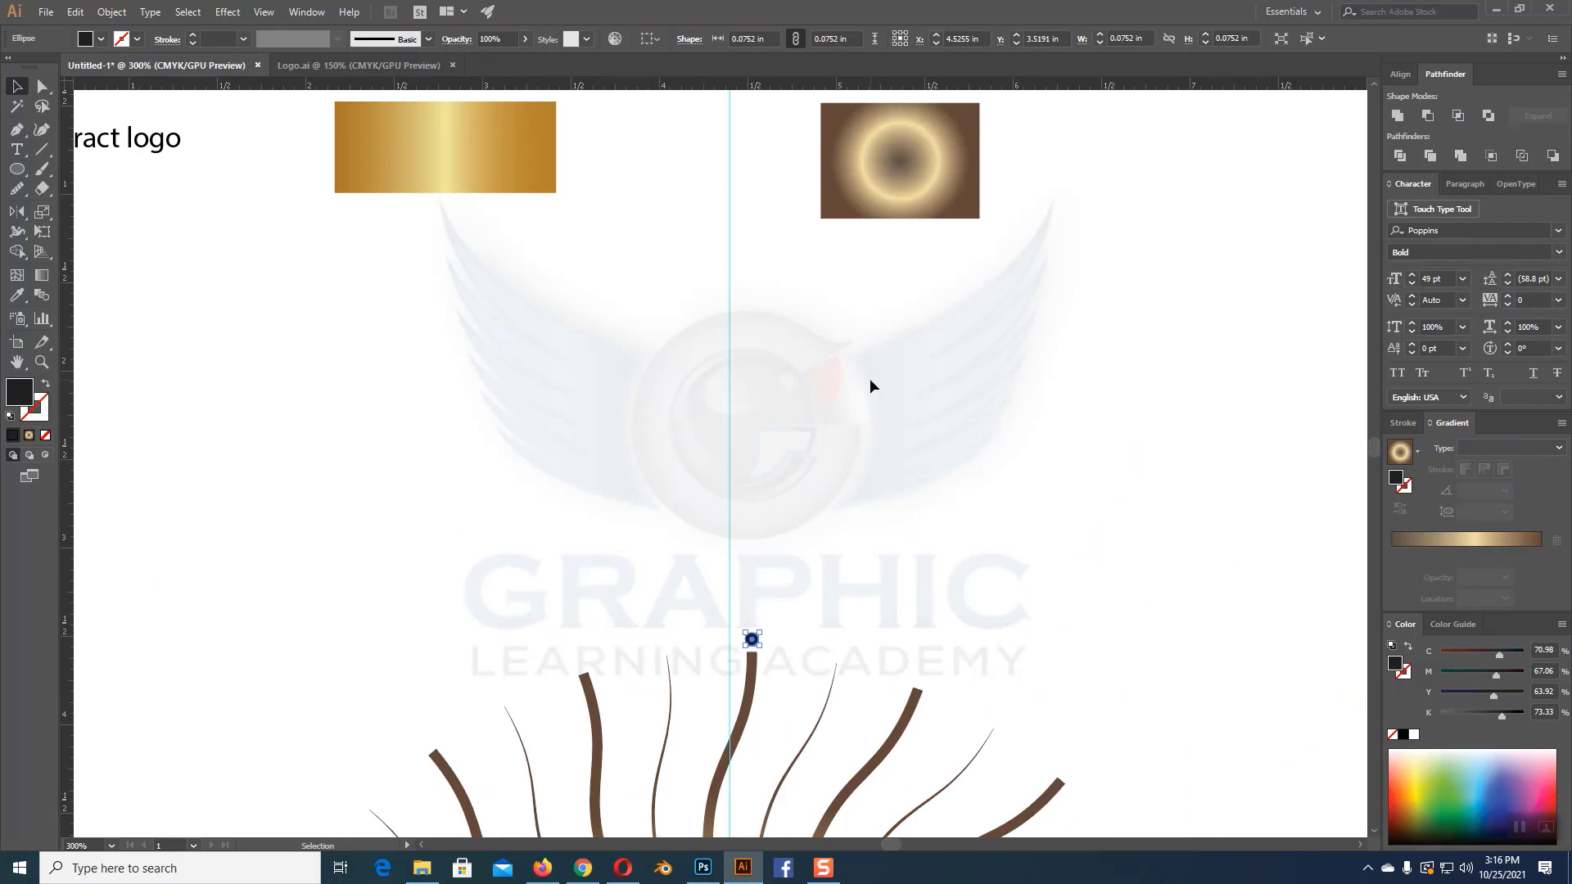
pyautogui.click(16, 294)
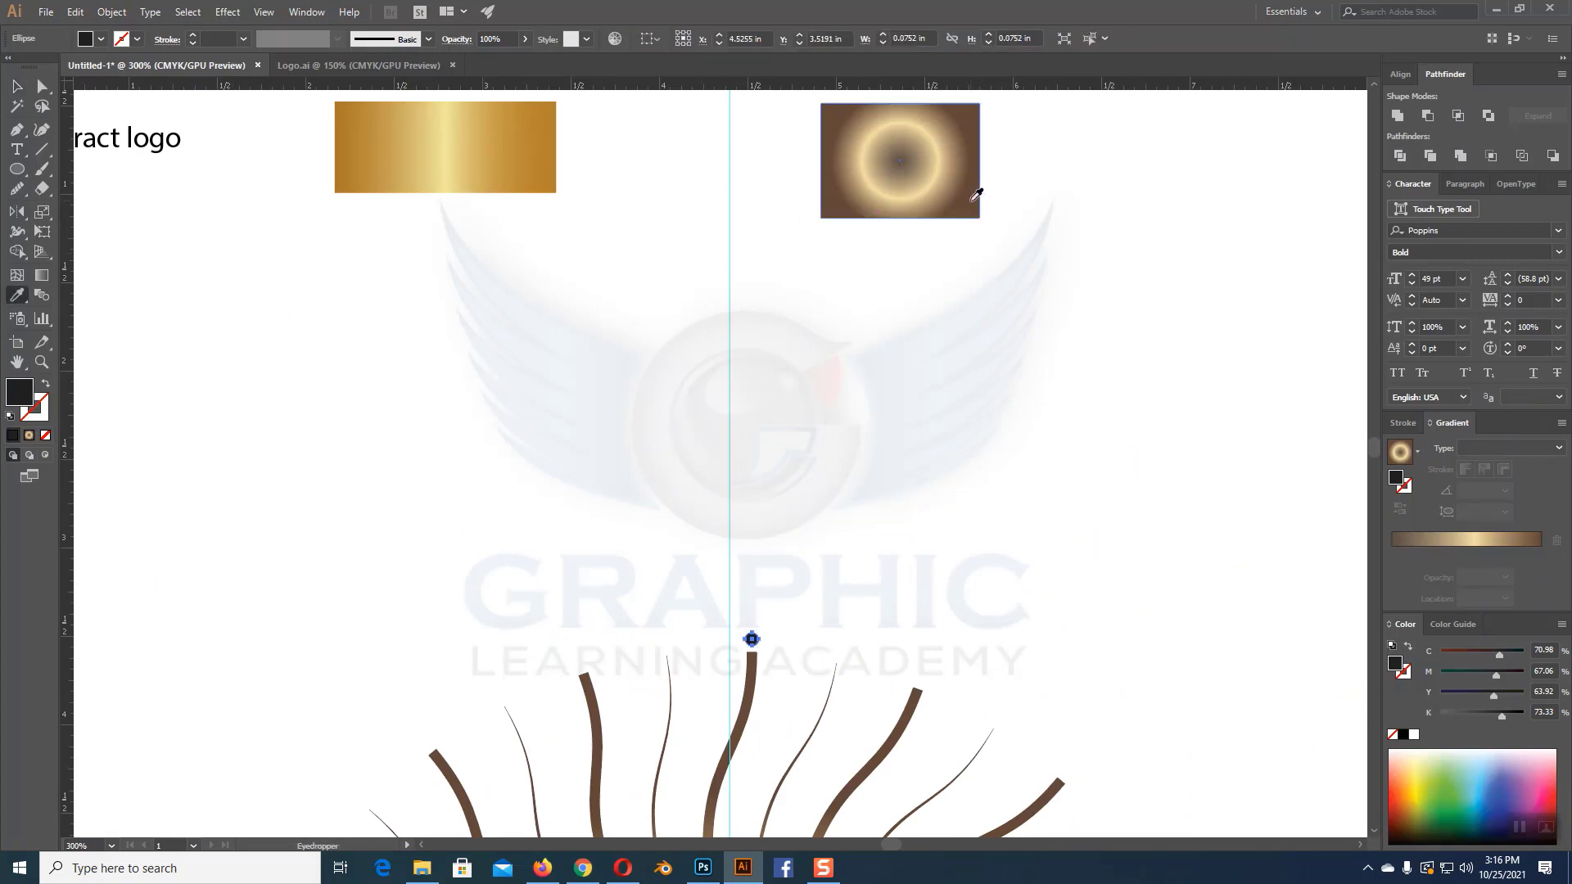
pyautogui.click(941, 175)
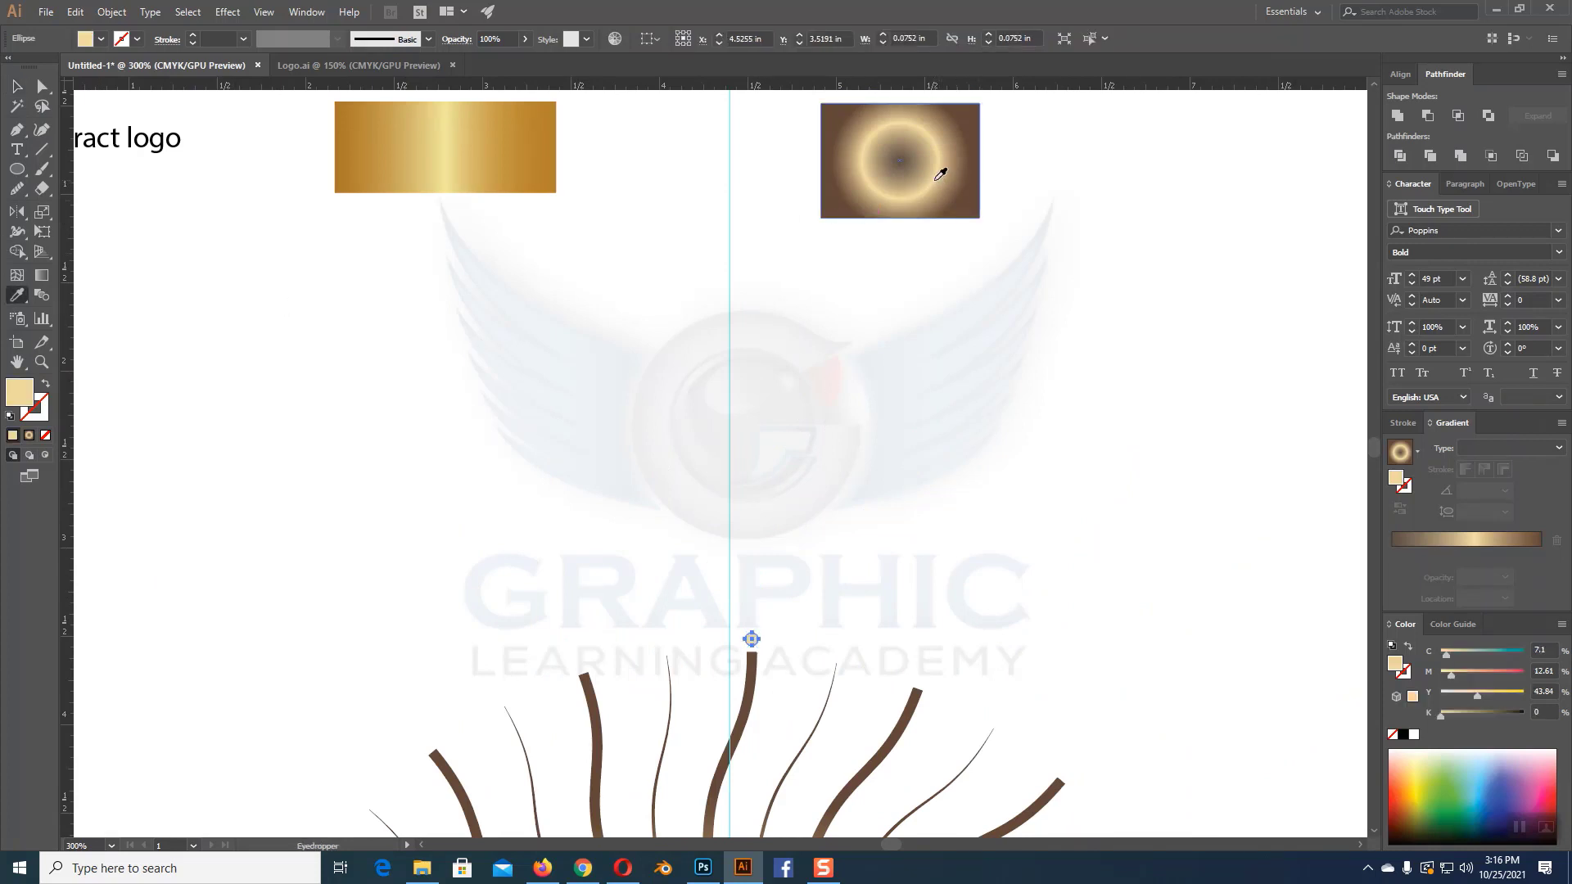
pyautogui.click(16, 86)
pyautogui.click(656, 386)
# Step: Start a Transform effect on the small cream circle above the topmost ray, with 17 copies and the preview on
pyautogui.scroll(-3, 876, 448)
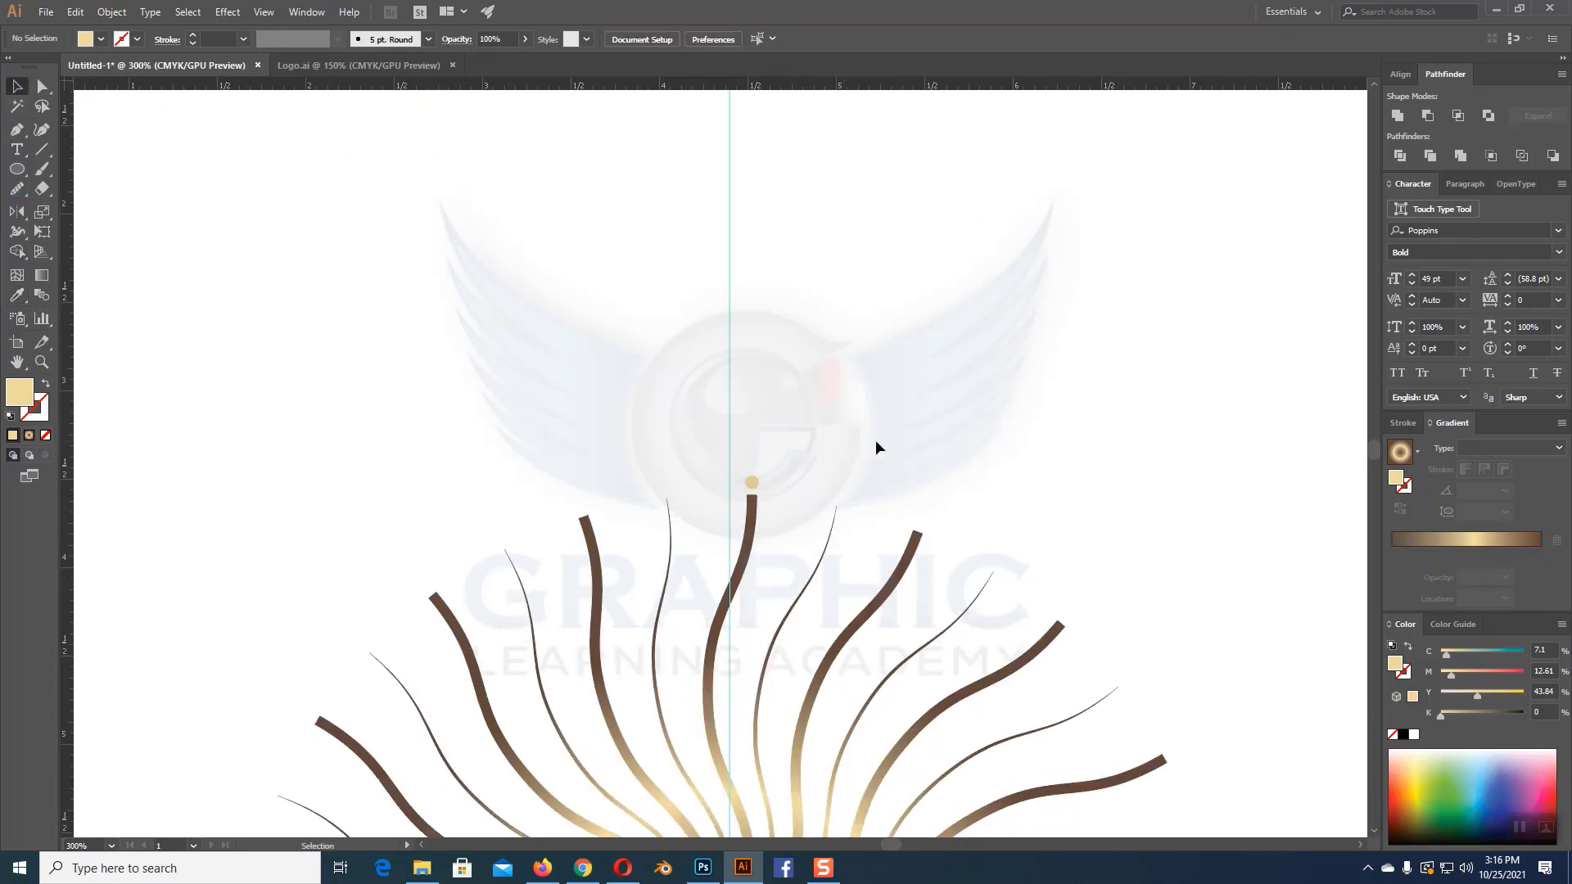
pyautogui.scroll(-5, 876, 448)
pyautogui.click(751, 226)
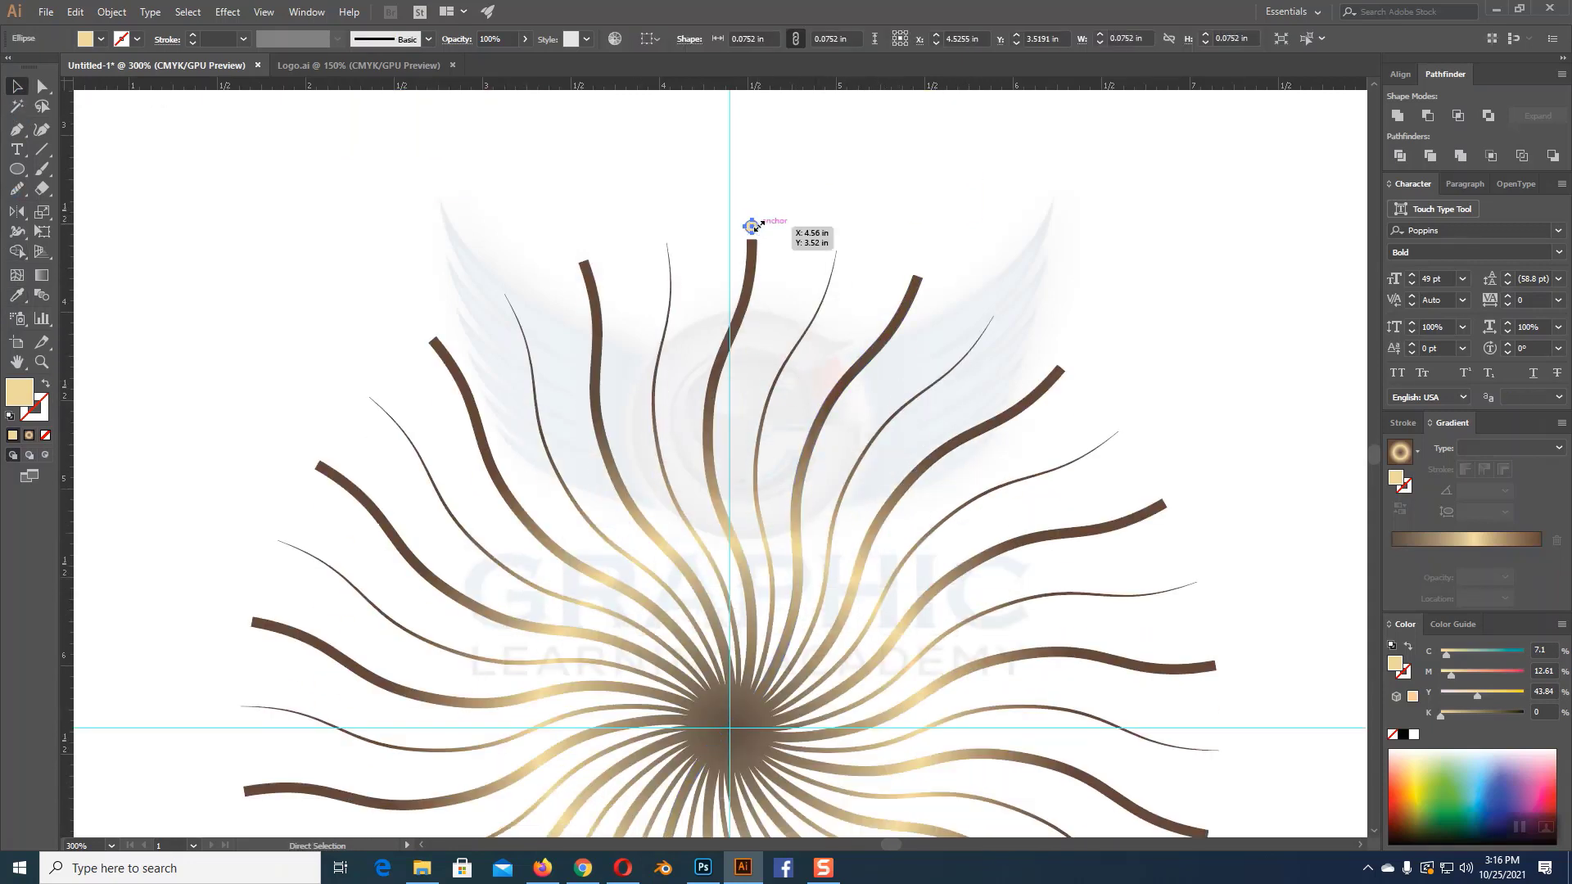
pyautogui.hotkey('ctrl', '-')
pyautogui.hotkey('ctrl', '-')
pyautogui.scroll(-4, 811, 309)
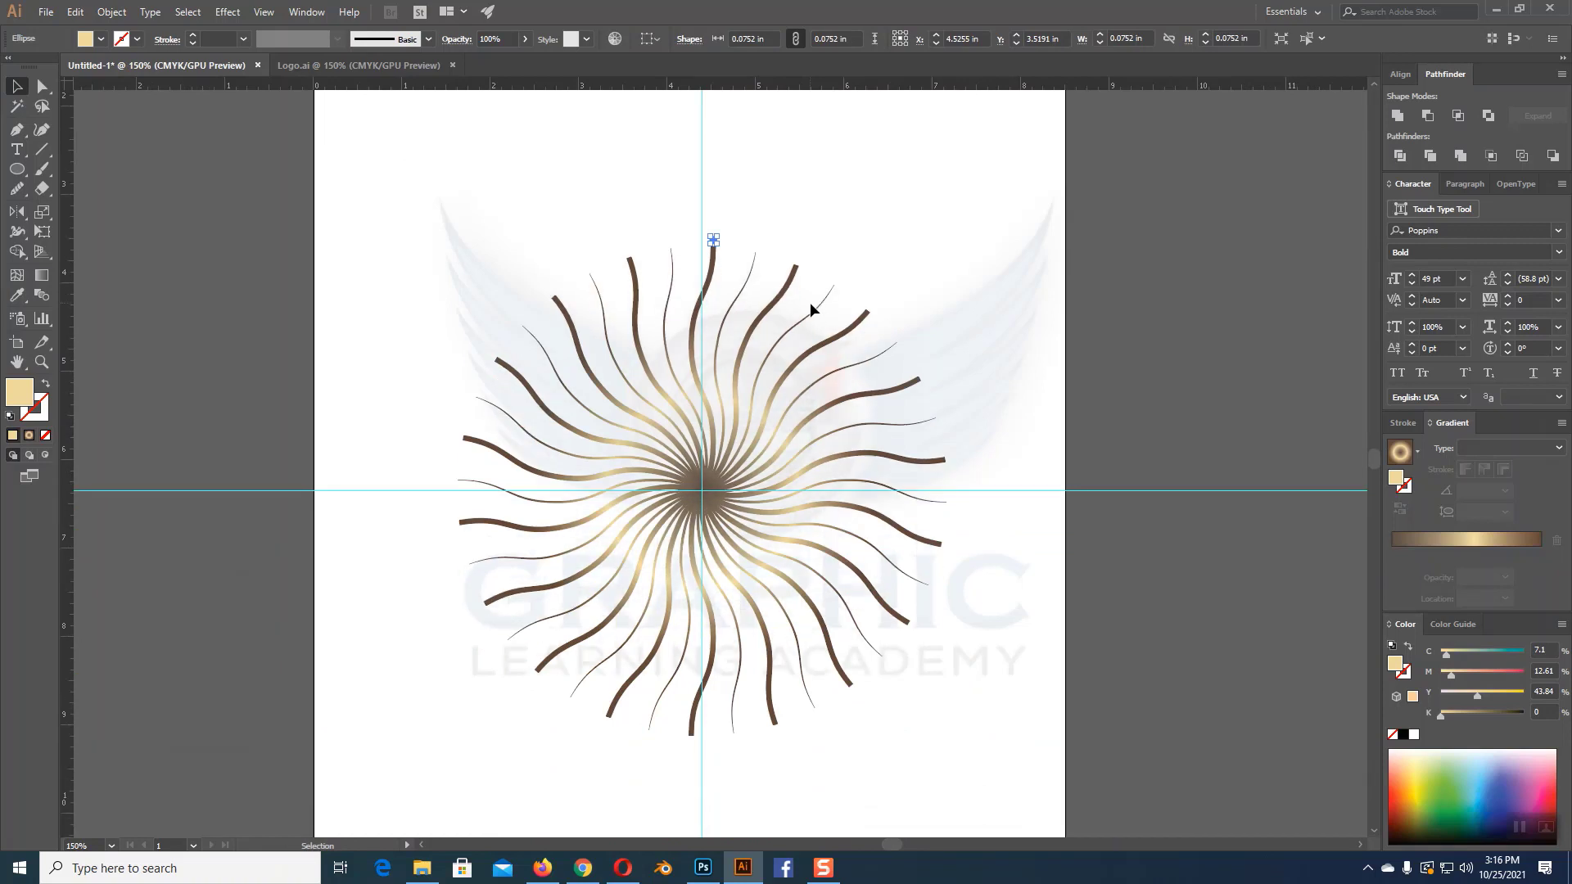
pyautogui.click(229, 13)
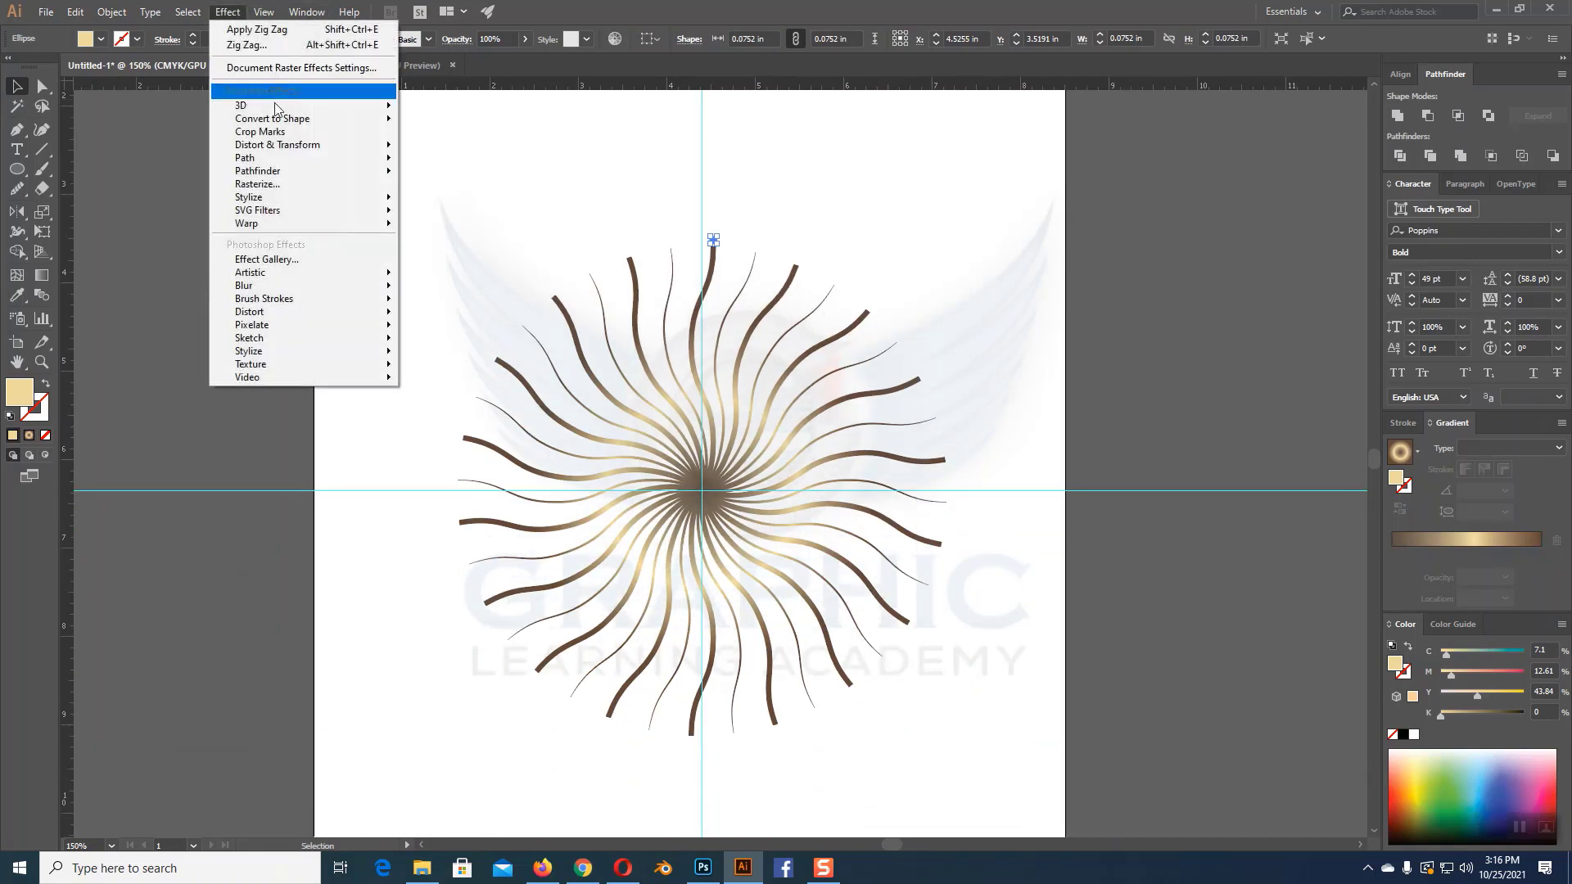
pyautogui.moveTo(311, 145)
pyautogui.click(449, 201)
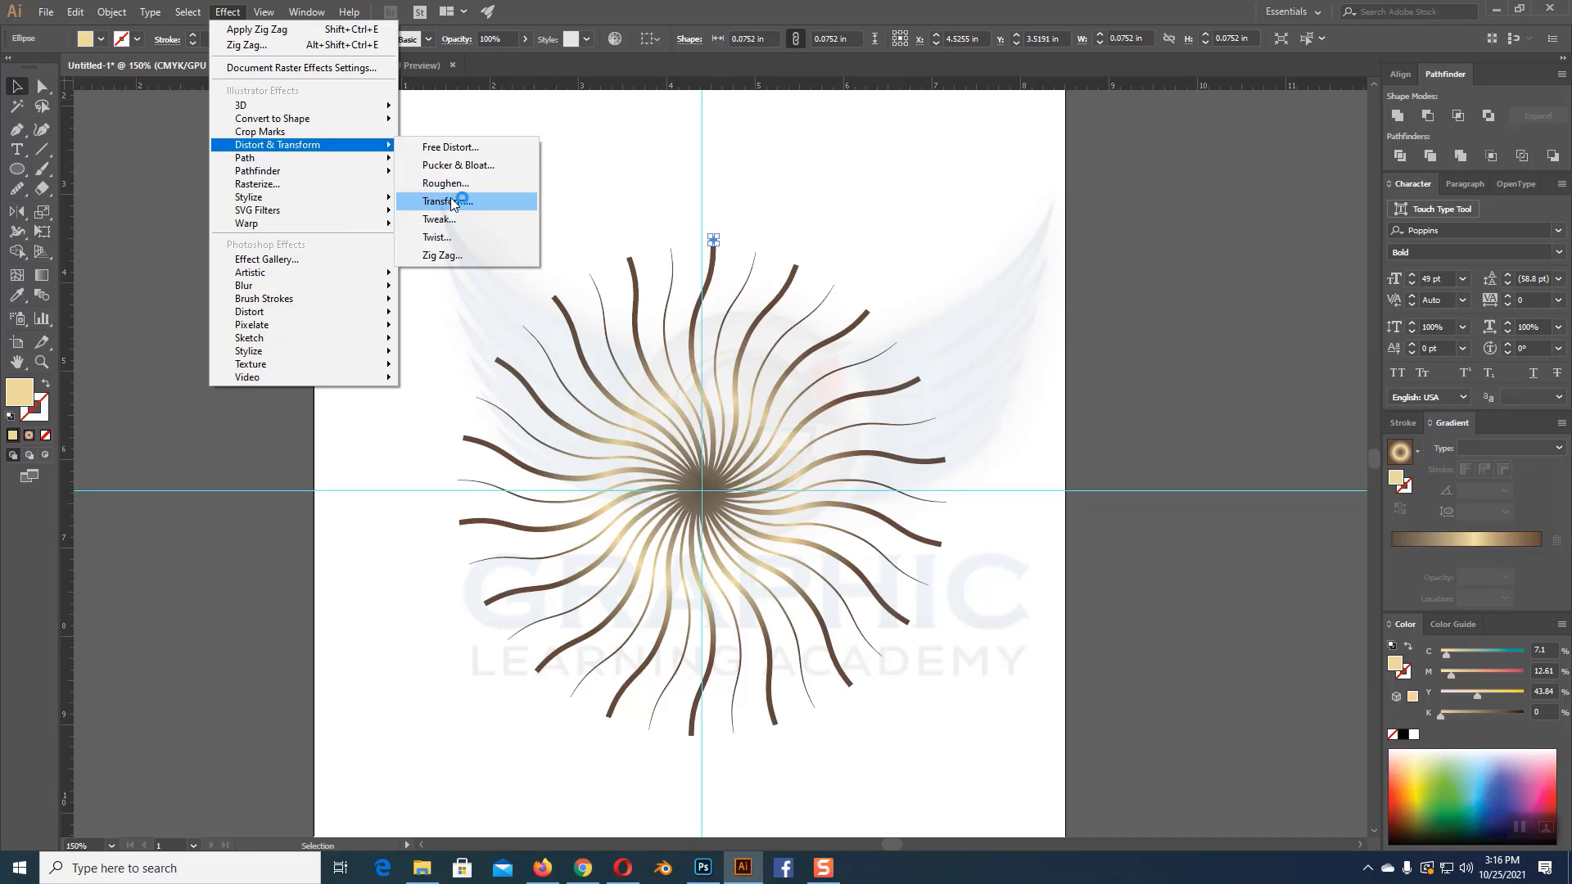
pyautogui.moveTo(1260, 158); pyautogui.dragTo(1147, 145)
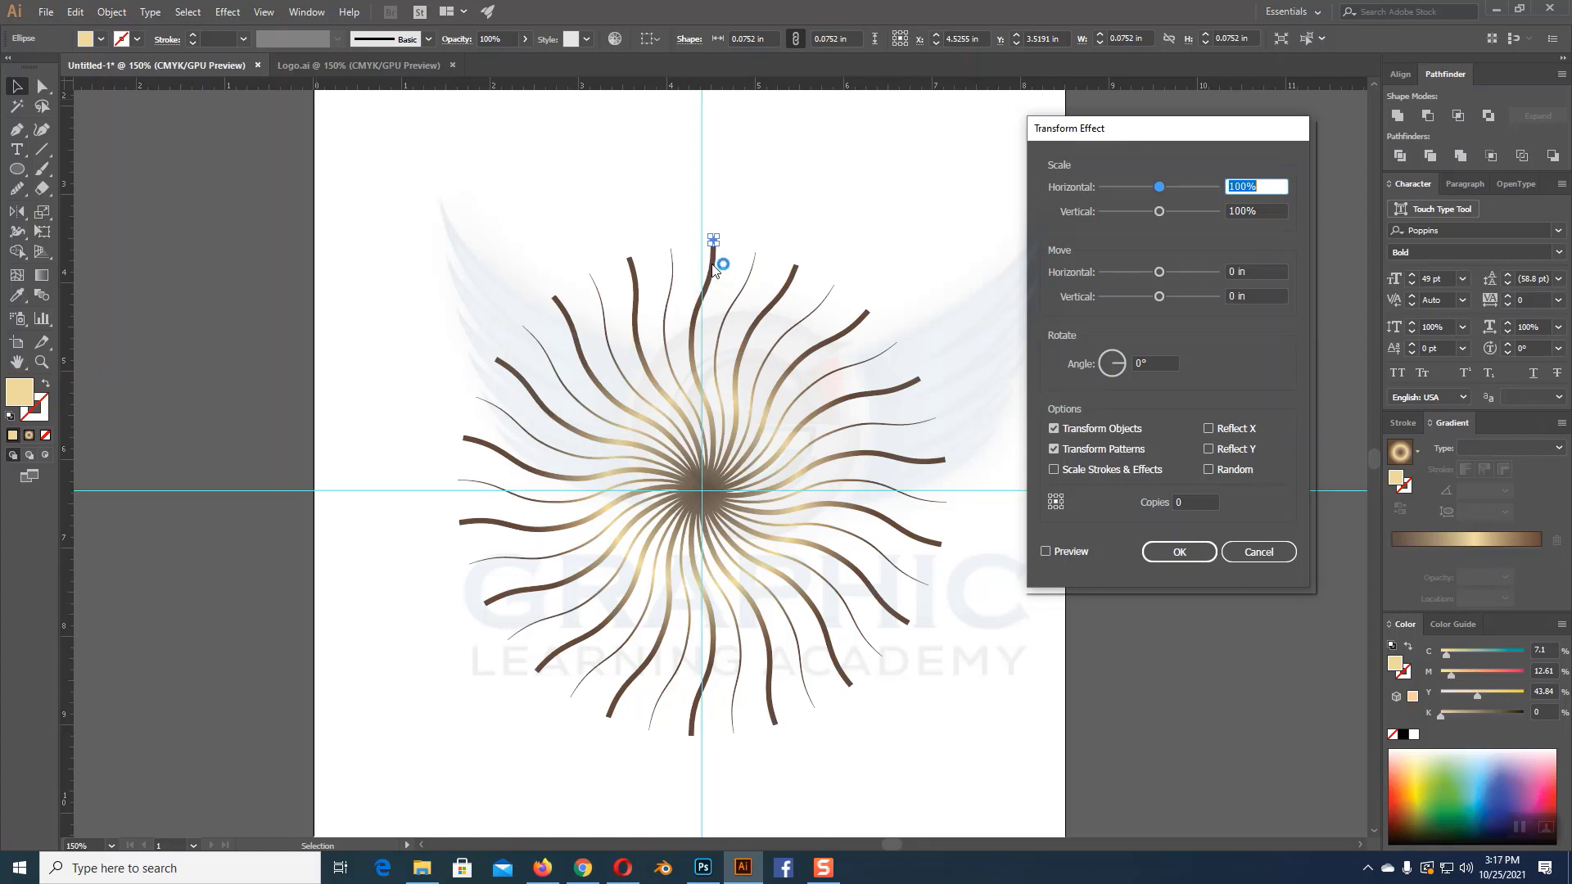
pyautogui.click(1187, 505)
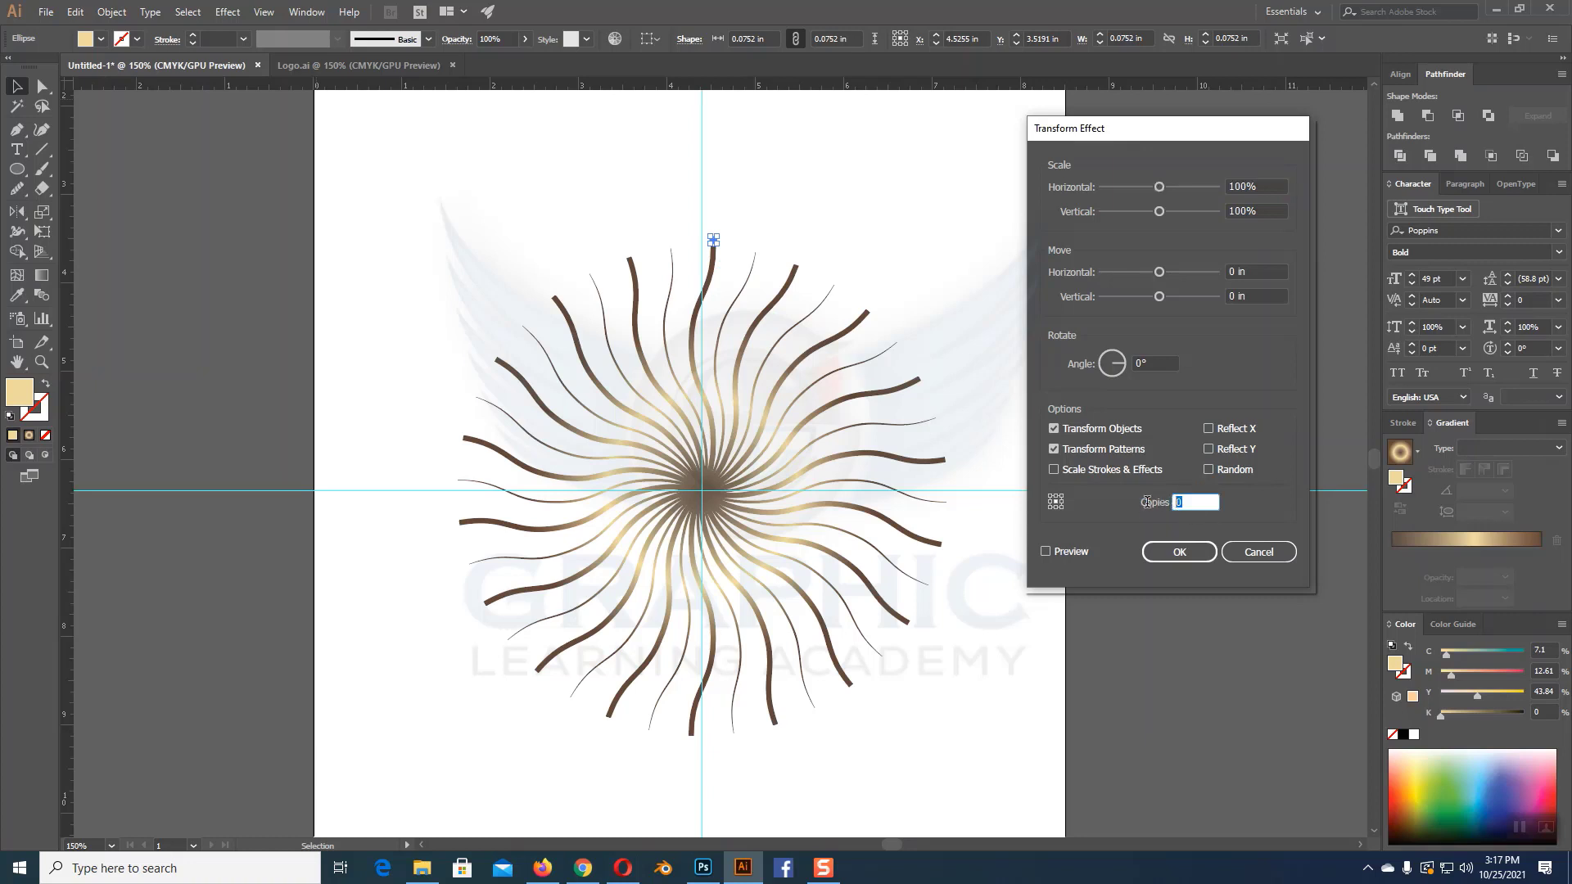
pyautogui.write('17')
pyautogui.click(1046, 553)
# Step: Set the circle copies' horizontal move to 0.4167 in and their rotation angle to -9°
pyautogui.click(1126, 365)
pyautogui.moveTo(1166, 272); pyautogui.dragTo(1171, 278)
pyautogui.click(1122, 364)
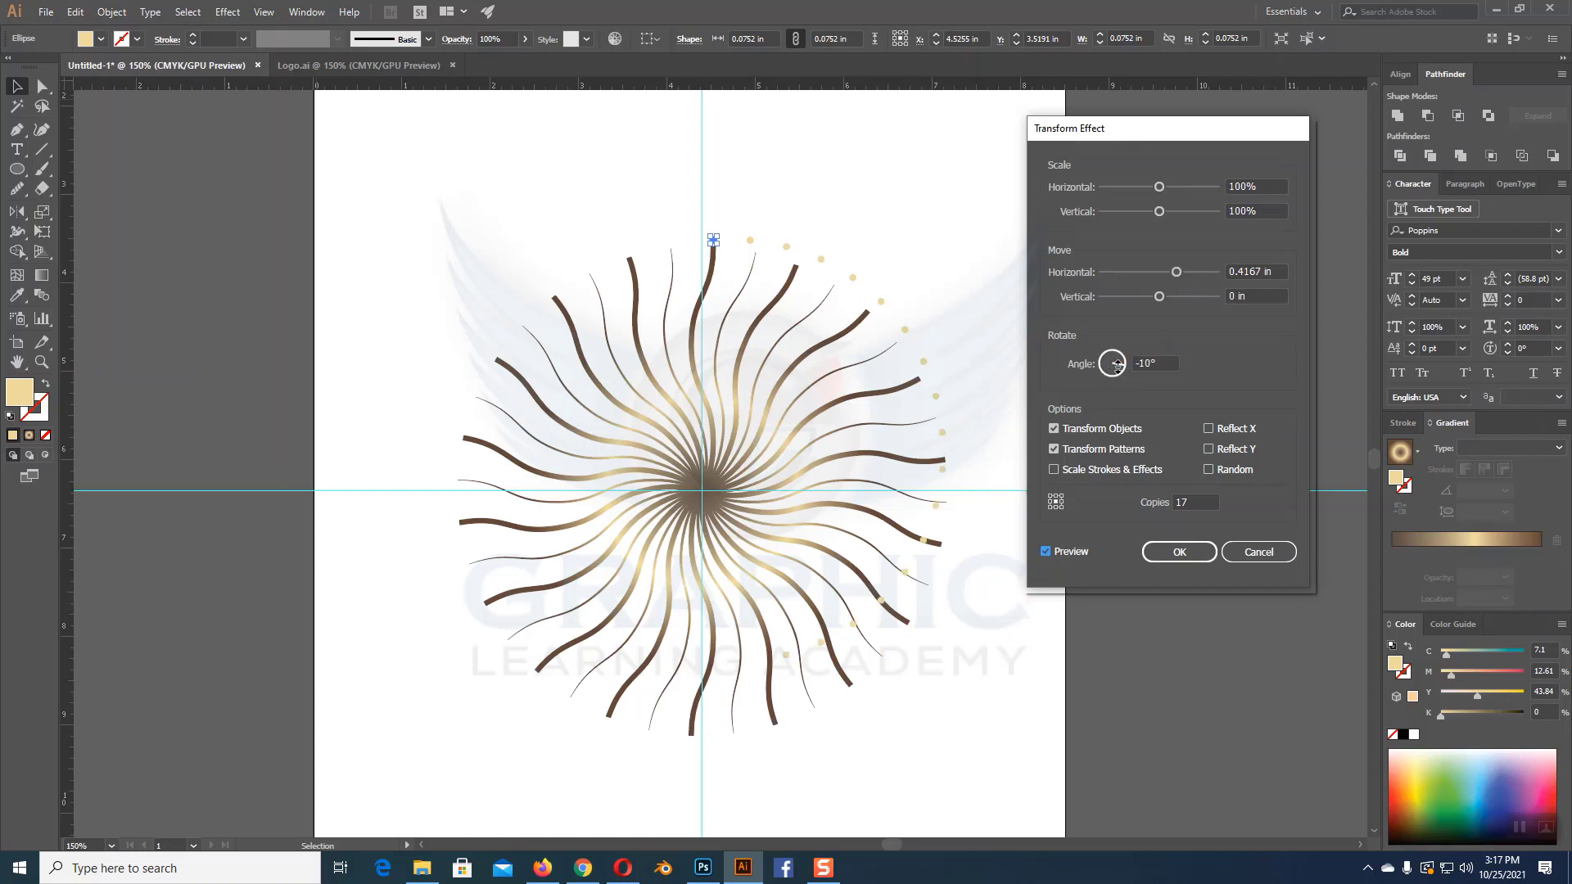
pyautogui.click(1117, 365)
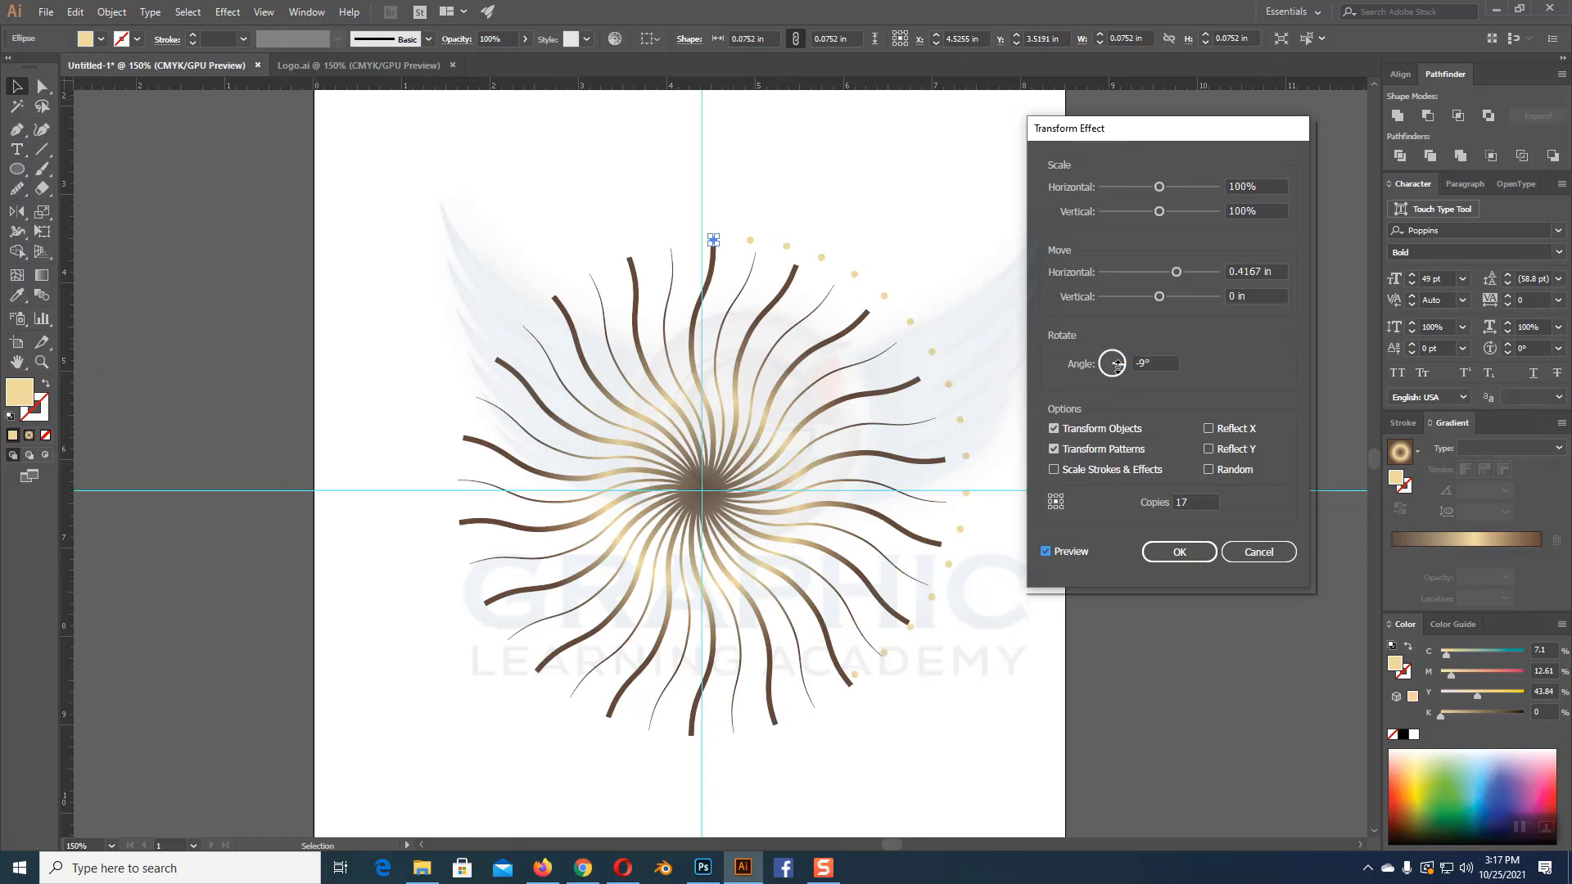
# Step: Adjust the circle copies to a 0.6667 in horizontal move, a 0.0833 in vertical move and a -15° rotation
pyautogui.click(1186, 275)
pyautogui.click(1120, 361)
pyautogui.click(1191, 272)
pyautogui.click(1119, 360)
pyautogui.click(1173, 277)
pyautogui.click(1174, 276)
pyautogui.click(1168, 296)
pyautogui.click(1166, 296)
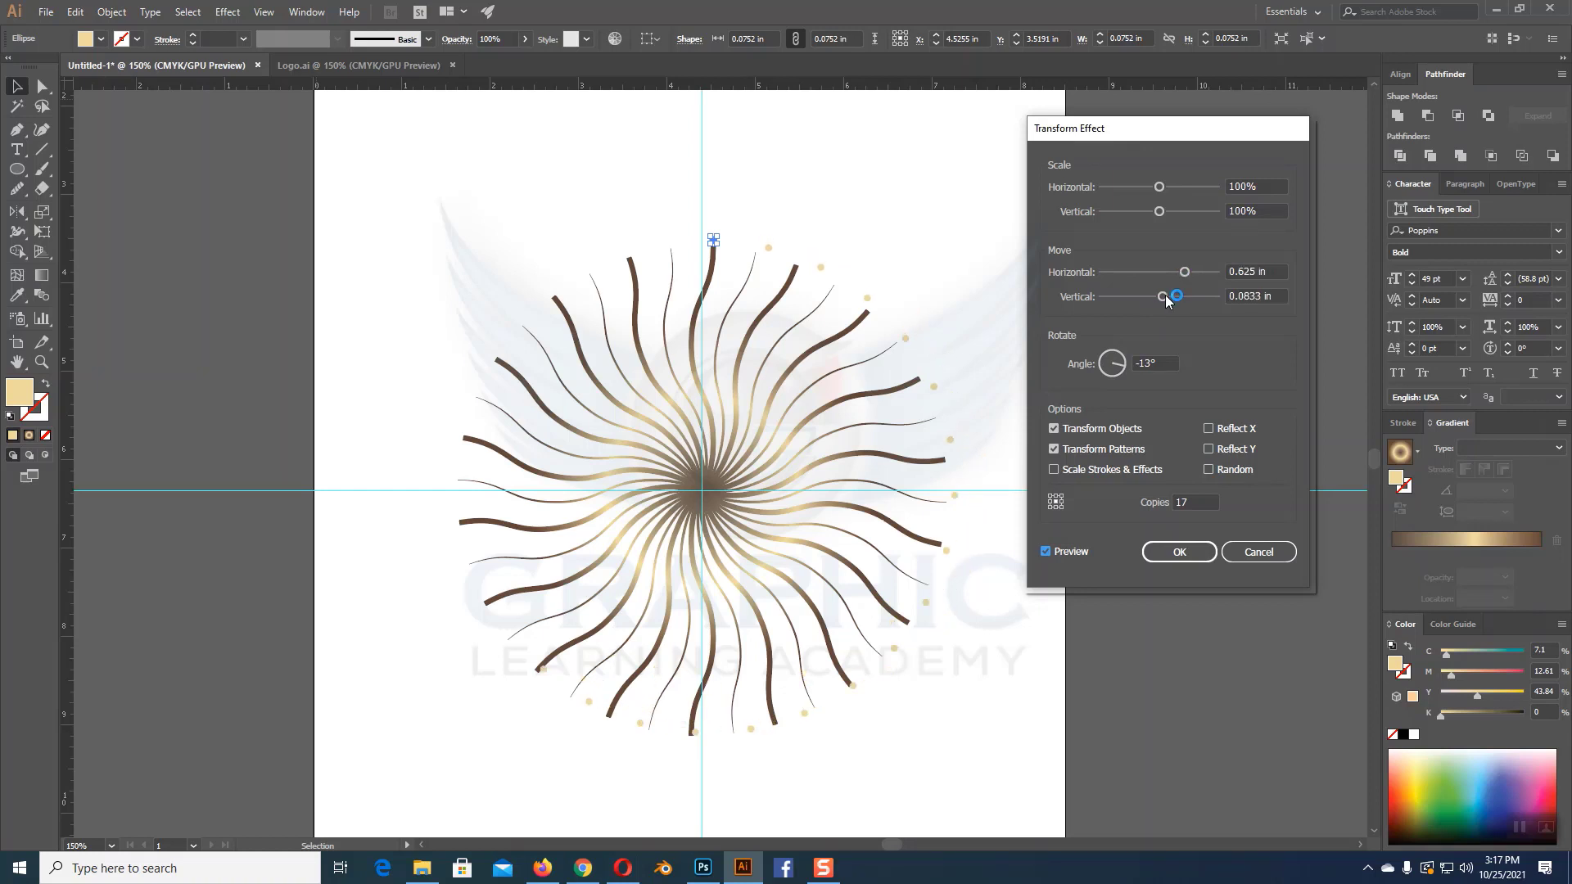
pyautogui.click(1159, 279)
pyautogui.click(1159, 278)
pyautogui.click(1119, 364)
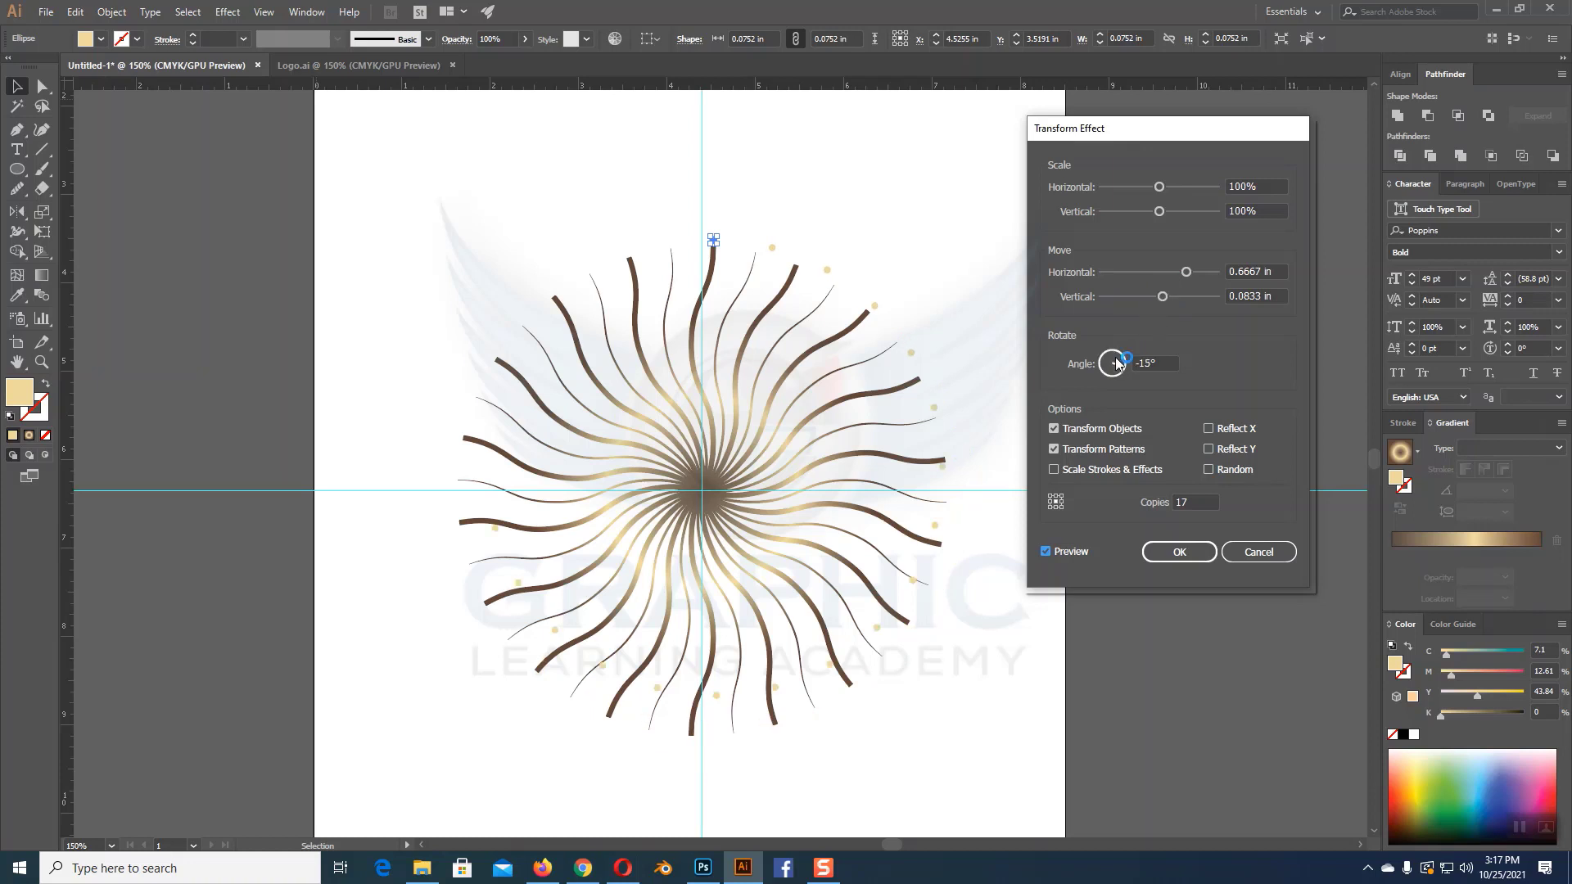
# Step: Adjust the circle copies to a 1.0139 in horizontal move, a 0.1944 in vertical move and a -19° rotation
pyautogui.click(1161, 298)
pyautogui.click(1161, 298)
pyautogui.click(1161, 299)
pyautogui.click(1158, 275)
pyautogui.scroll(1, 1158, 273)
pyautogui.moveTo(1123, 370); pyautogui.dragTo(1123, 365)
pyautogui.scroll(4, 1140, 294)
pyautogui.scroll(1, 1156, 273)
pyautogui.scroll(7, 1157, 274)
pyautogui.scroll(1, 1175, 301)
pyautogui.scroll(-1, 1118, 362)
pyautogui.scroll(8, 1191, 280)
pyautogui.scroll(-1, 1192, 280)
pyautogui.scroll(2, 1179, 298)
pyautogui.scroll(-1, 1117, 355)
pyautogui.scroll(2, 1116, 355)
pyautogui.scroll(2, 1177, 301)
pyautogui.scroll(-3, 1176, 301)
pyautogui.scroll(-1, 1172, 271)
pyautogui.scroll(-1, 1173, 272)
pyautogui.scroll(3, 1168, 301)
pyautogui.scroll(6, 1185, 284)
pyautogui.scroll(-3, 1172, 301)
pyautogui.scroll(-1, 1172, 303)
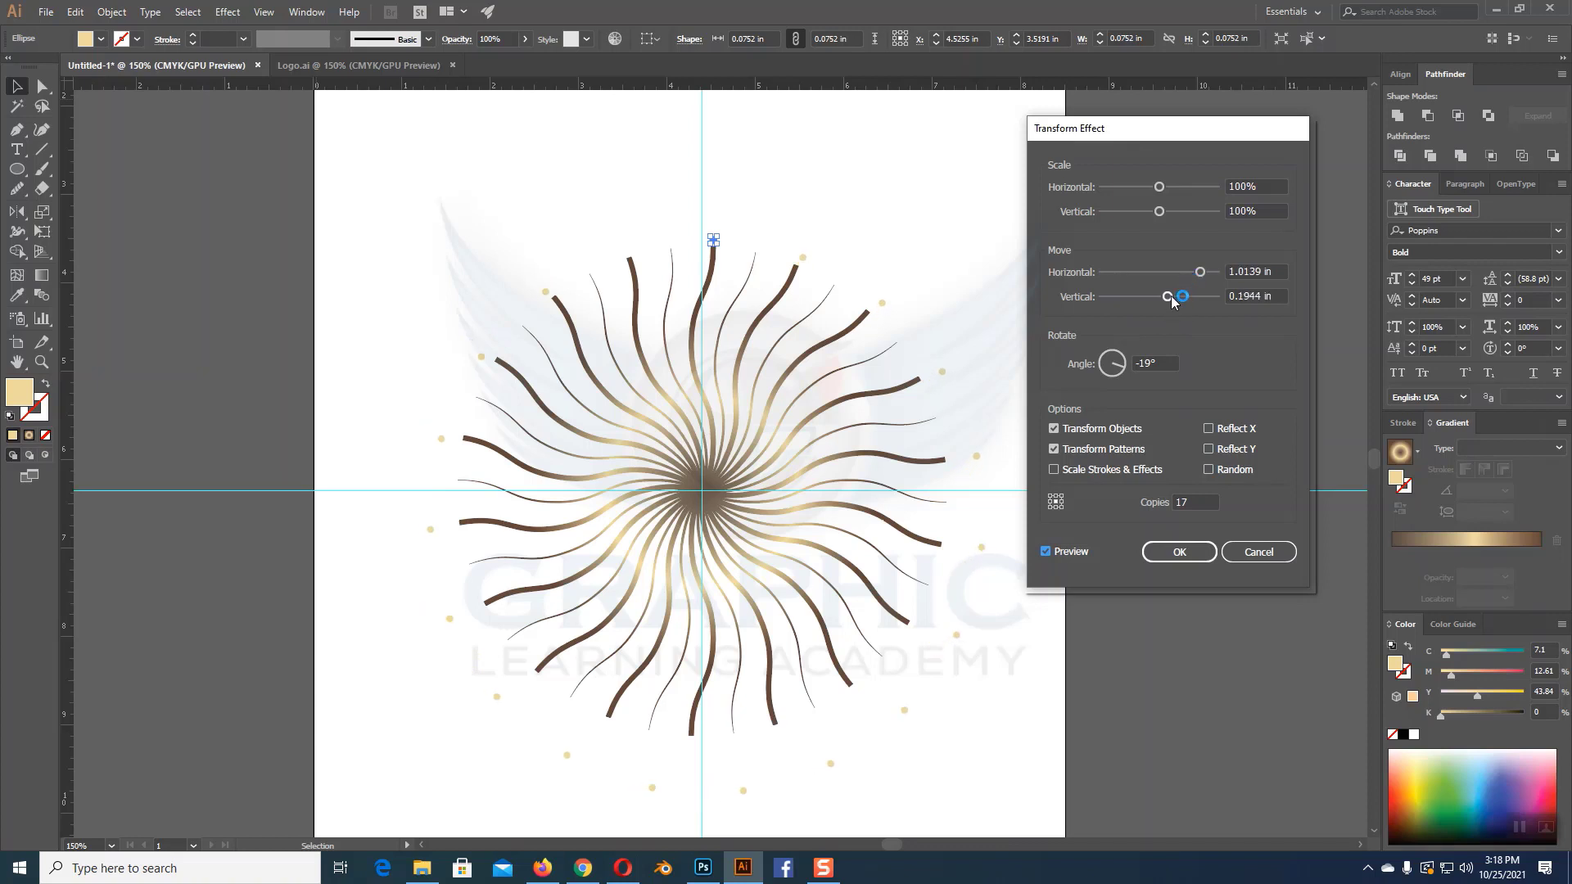
# Step: Fine-tune the Transform values until one circle copy sits near each thick ray tip, and apply the effect
pyautogui.scroll(-1, 1111, 362)
pyautogui.scroll(1, 1111, 362)
pyautogui.scroll(-2, 1162, 266)
pyautogui.scroll(-1, 1162, 267)
pyautogui.scroll(1, 1157, 305)
pyautogui.scroll(1, 1156, 303)
pyautogui.scroll(-1, 1115, 360)
pyautogui.scroll(-1, 1147, 299)
pyautogui.scroll(1, 1147, 299)
pyautogui.scroll(-1, 1157, 270)
pyautogui.scroll(1, 1165, 302)
pyautogui.scroll(-1, 1112, 357)
pyautogui.scroll(1, 1112, 357)
pyautogui.scroll(-1, 1118, 364)
pyautogui.click(1186, 554)
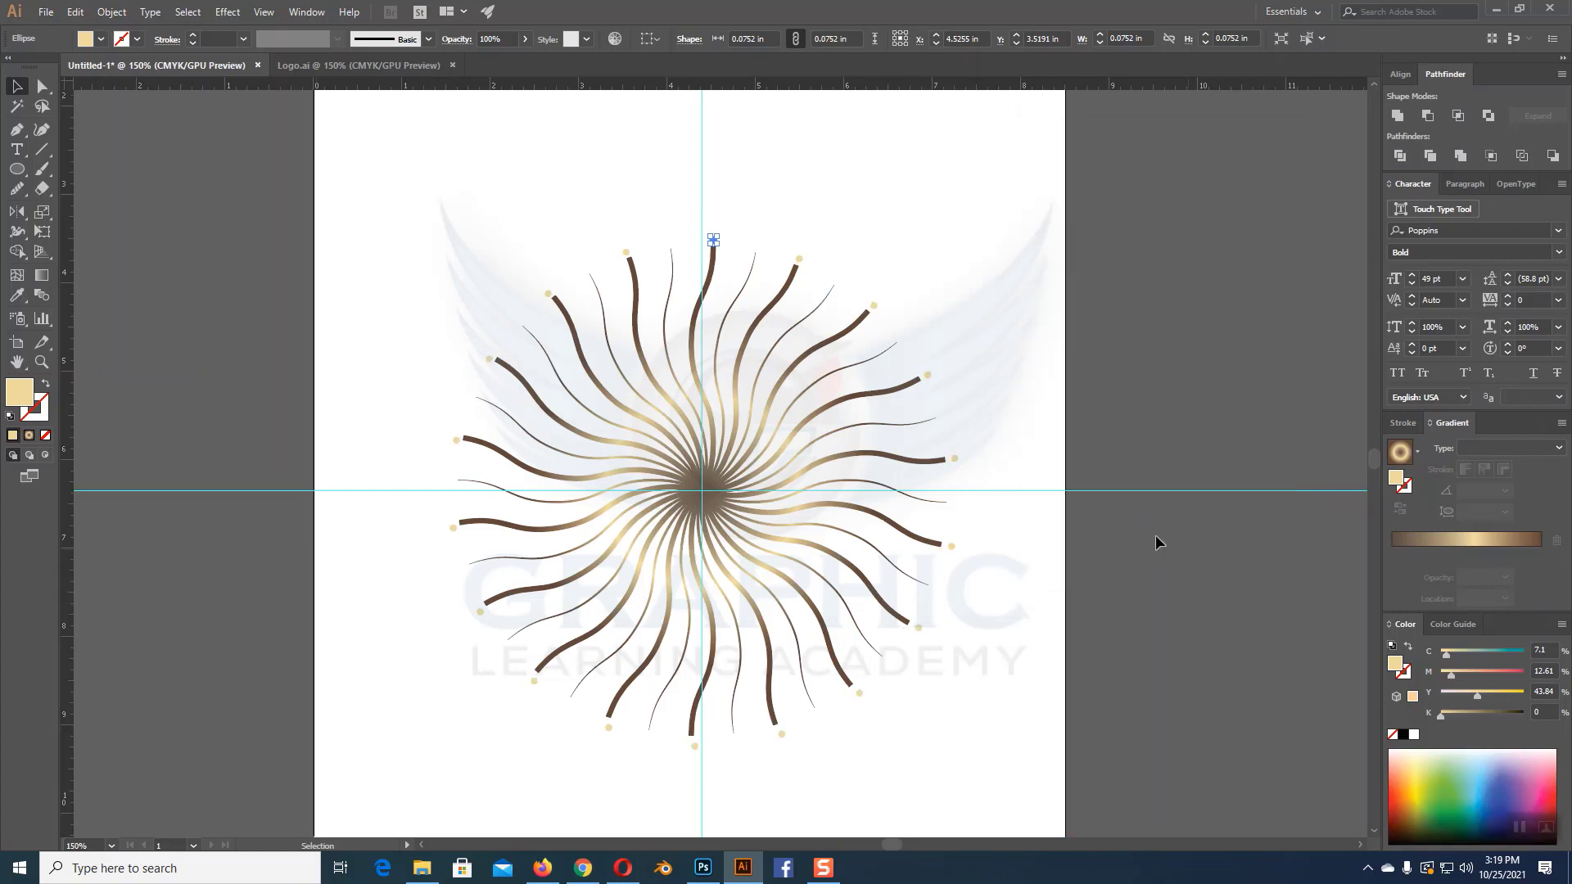
# Step: Expand the appearance of the transformed circle and ungroup the resulting ring of circles
pyautogui.click(123, 12)
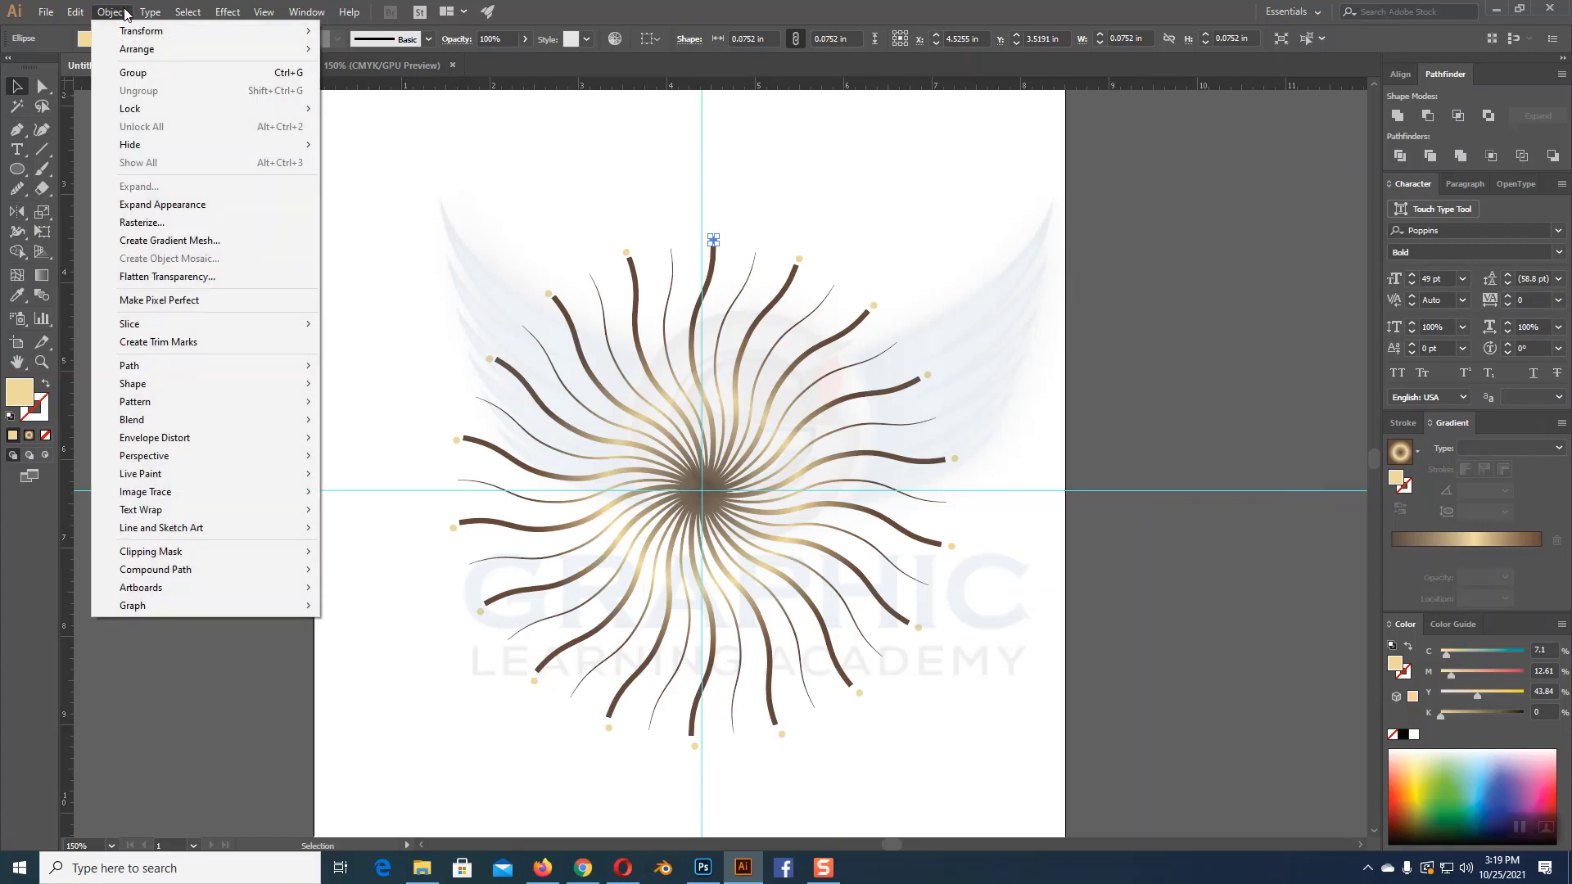
pyautogui.click(168, 206)
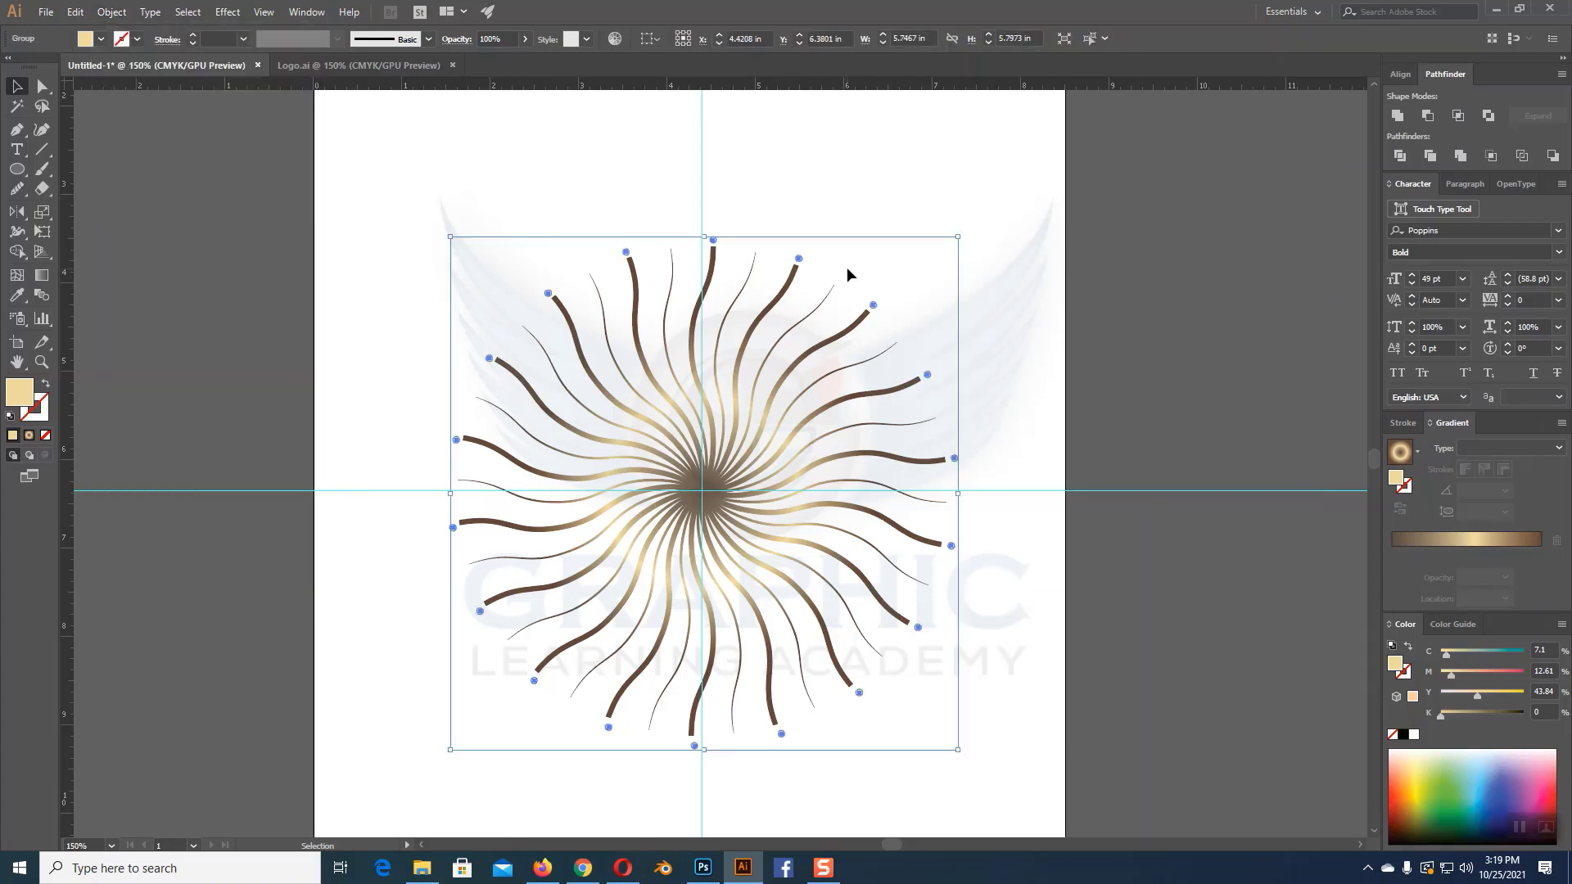
pyautogui.rightClick(799, 260)
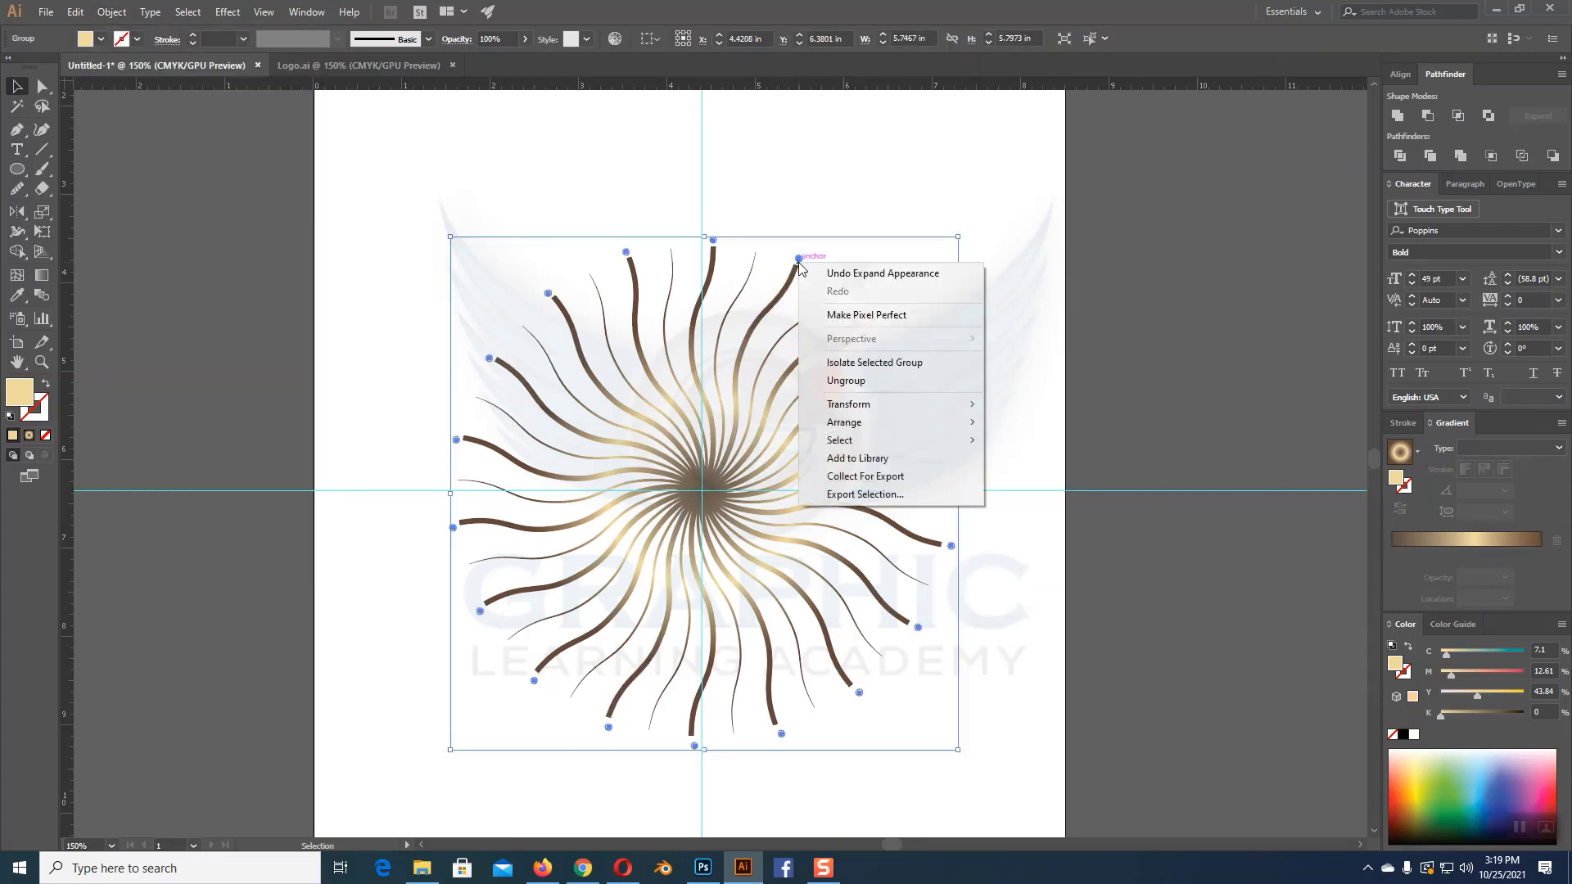
pyautogui.click(909, 379)
pyautogui.click(993, 326)
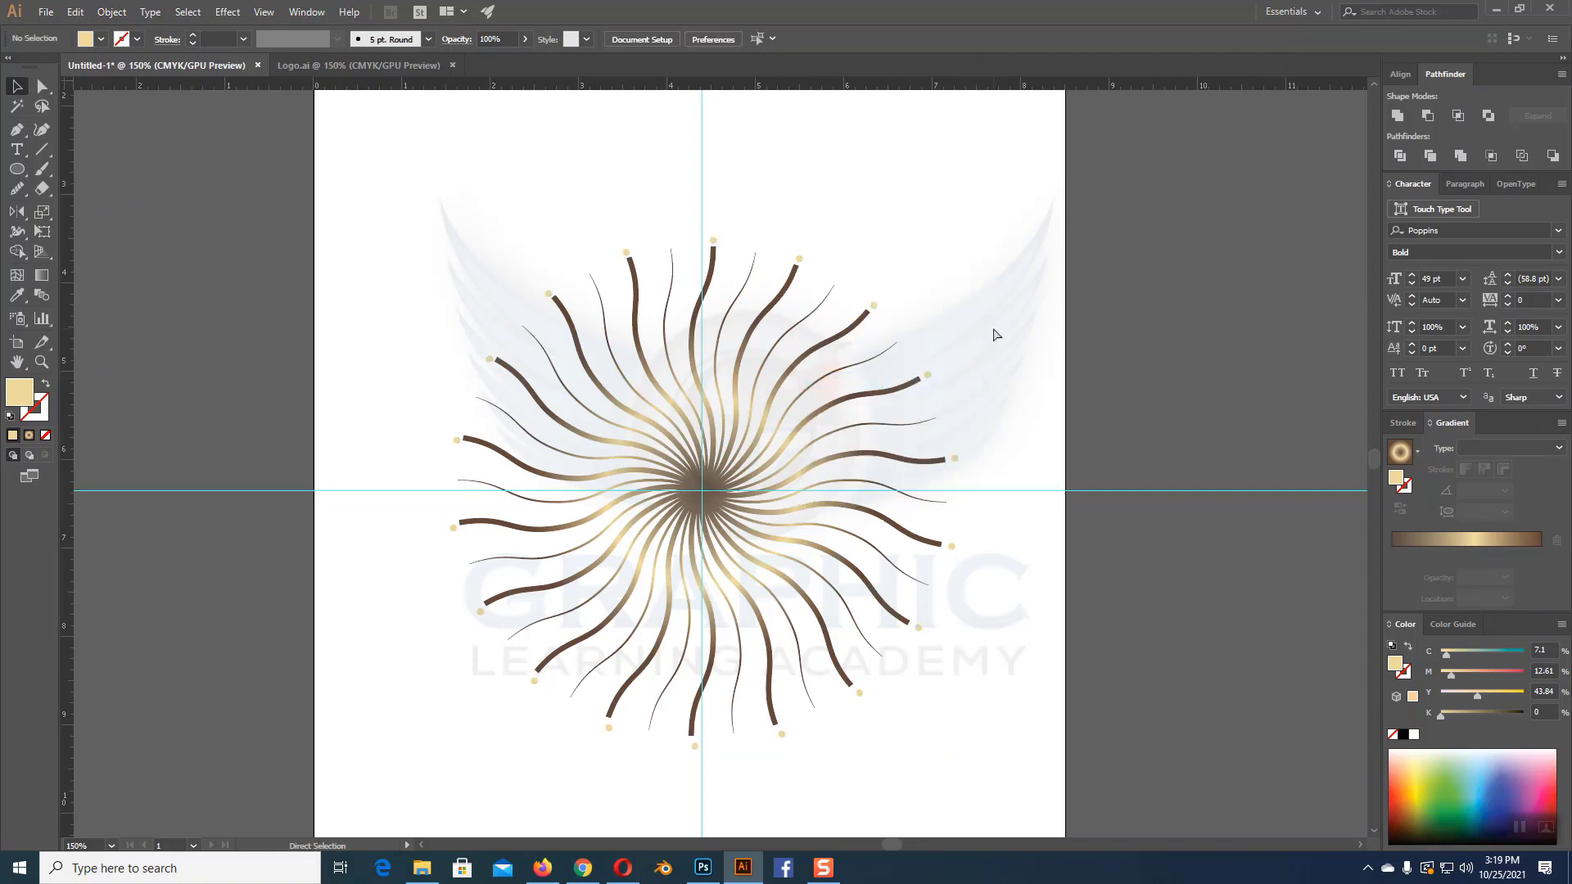
# Step: Align the circle of the first thick ray clockwise from the top with that ray's tip
pyautogui.hotkey('ctrl', '+')
pyautogui.scroll(5, 993, 332)
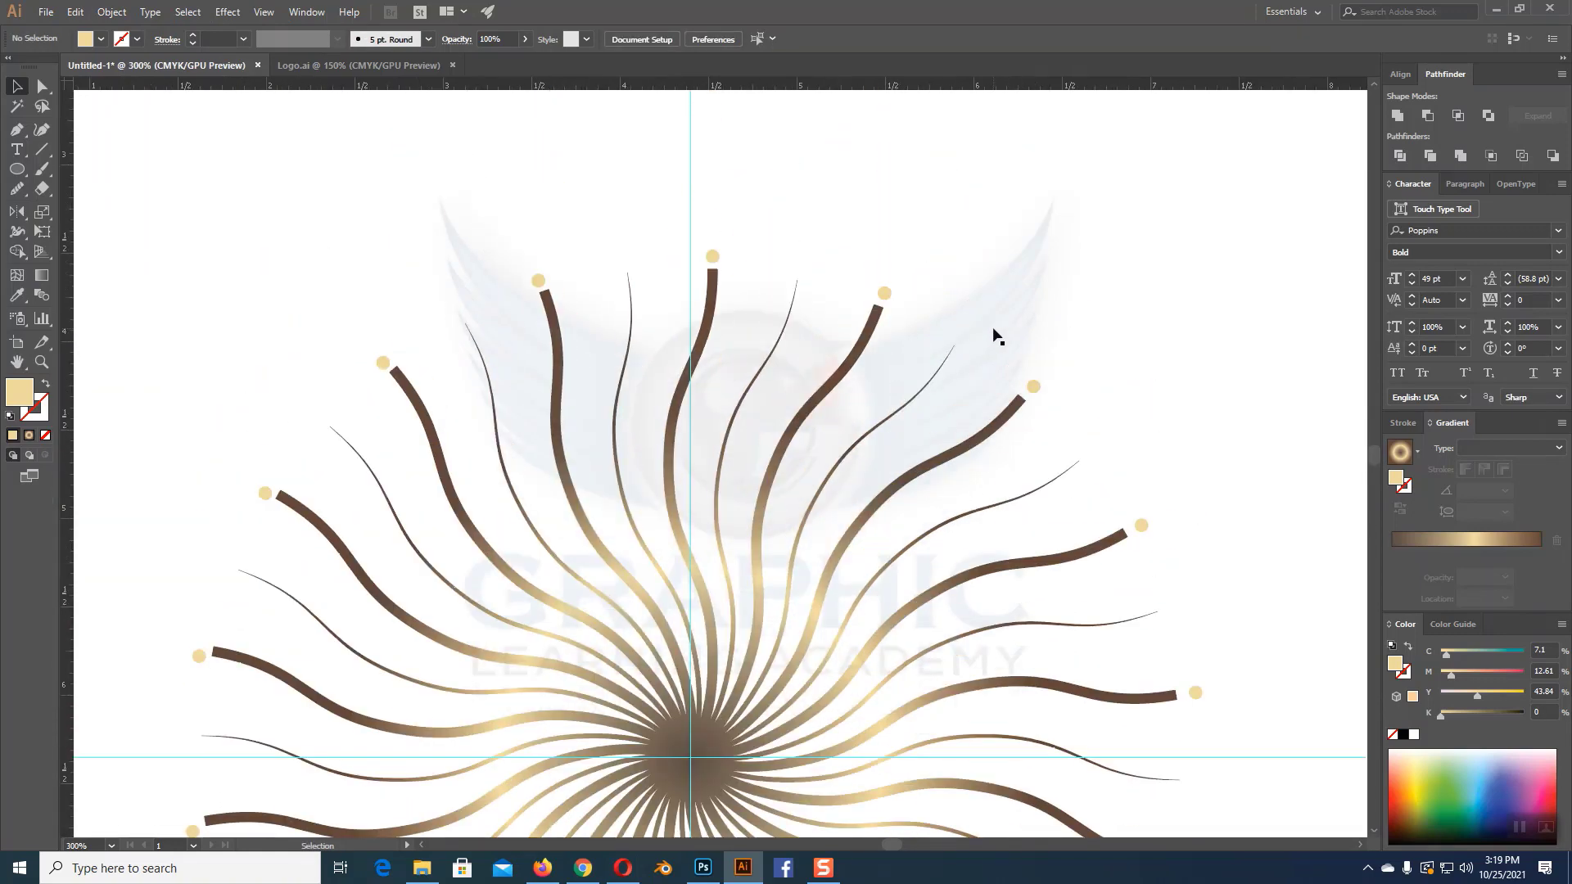
pyautogui.hotkey('ctrl', '+')
pyautogui.hotkey('ctrl', '+')
pyautogui.hotkey('ctrl', '+')
pyautogui.hotkey('ctrl', '+')
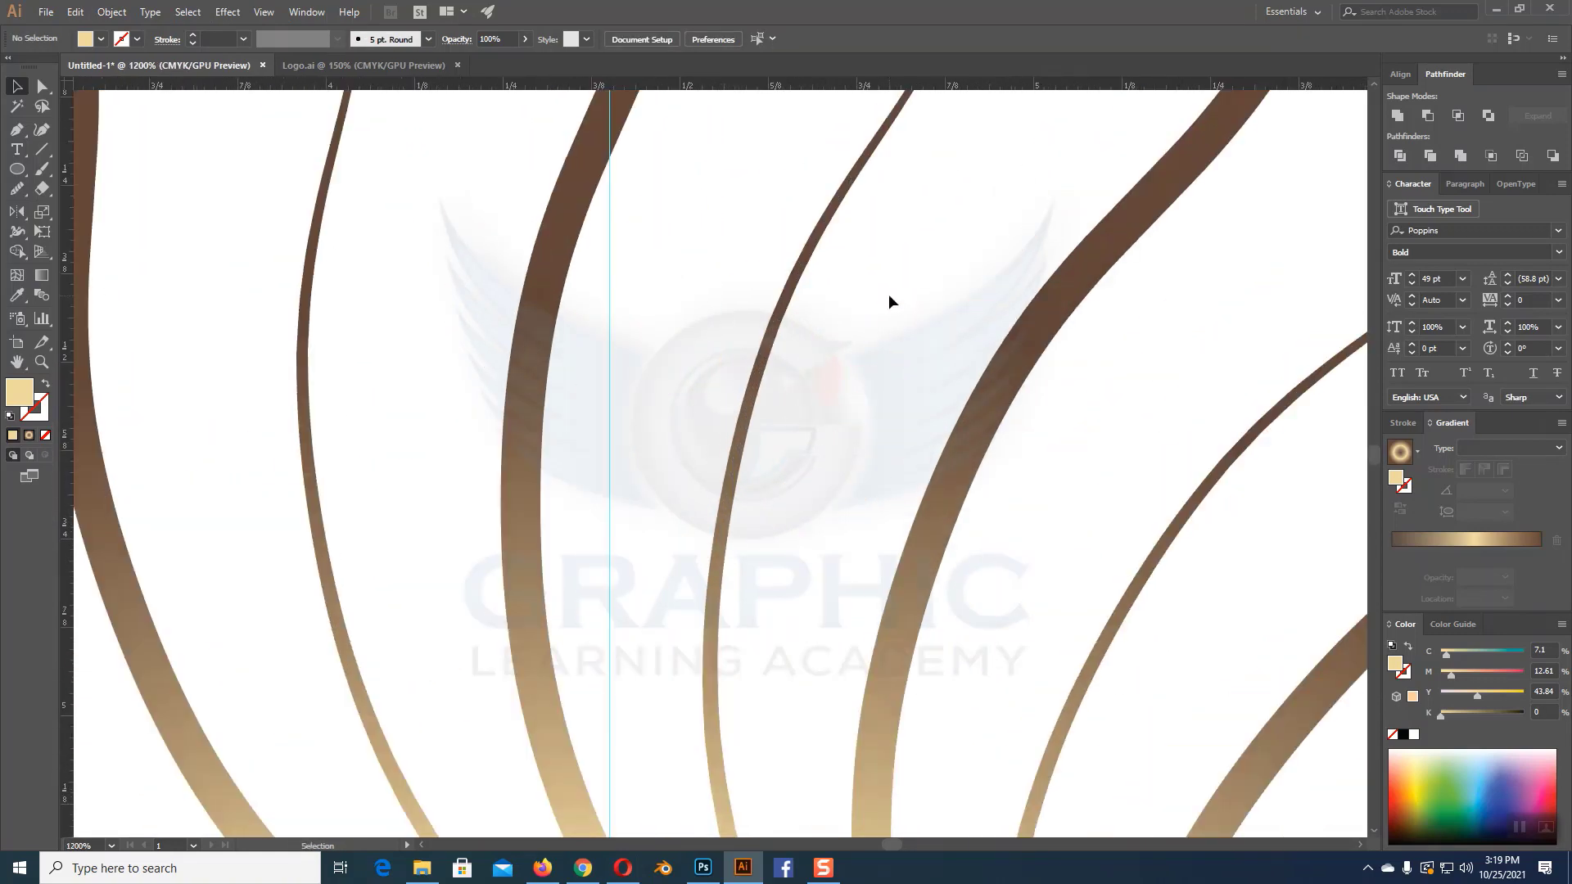
pyautogui.moveTo(1203, 197); pyautogui.dragTo(589, 674)
pyautogui.moveTo(898, 414); pyautogui.dragTo(744, 568)
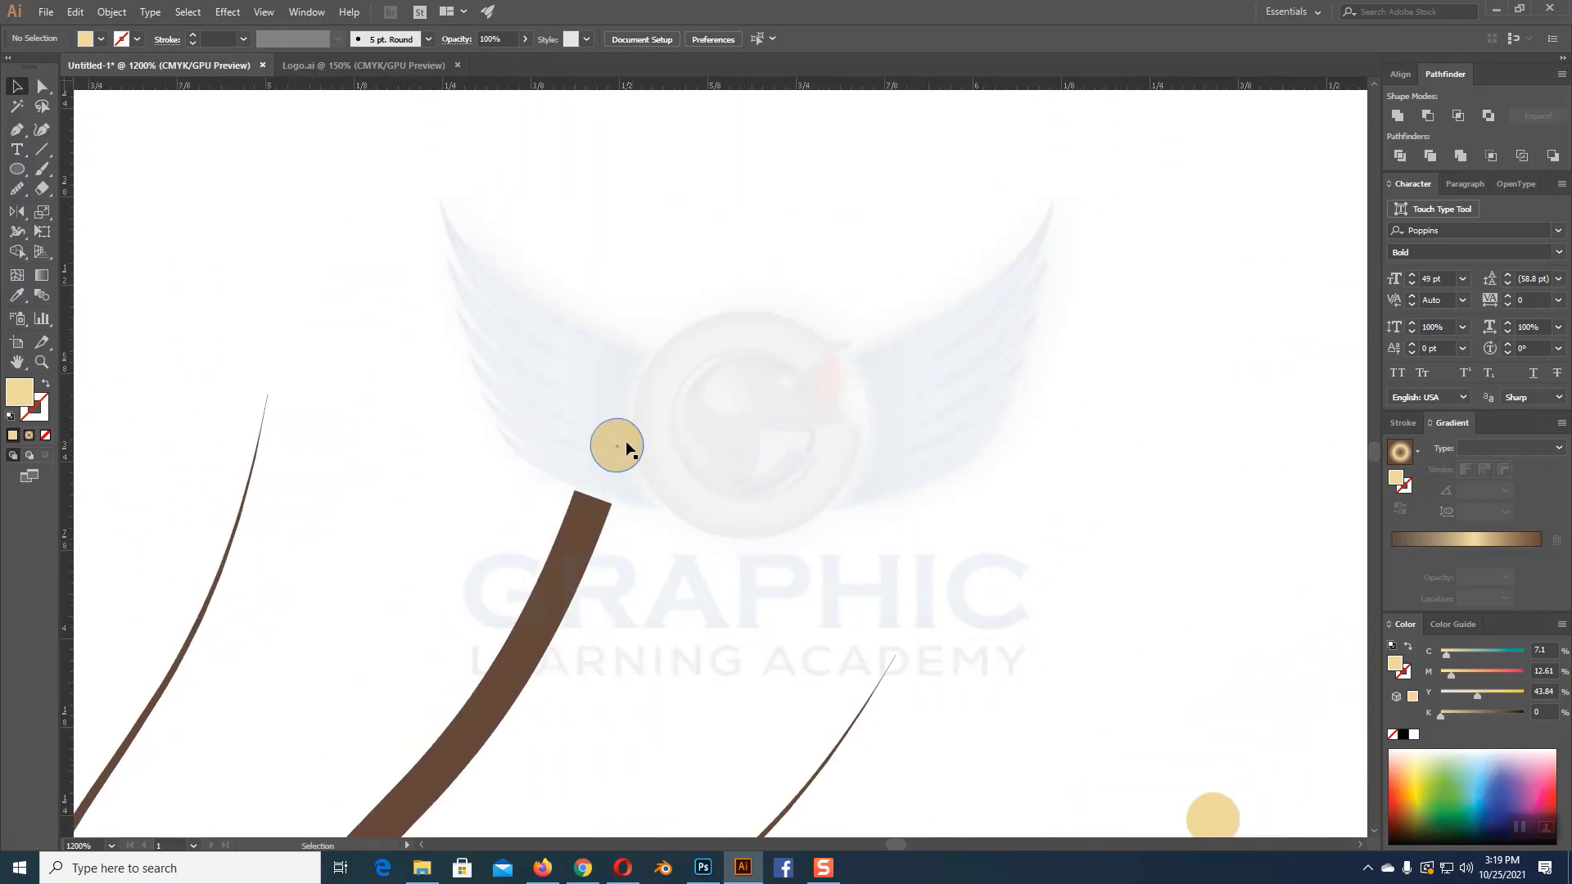
pyautogui.moveTo(625, 443); pyautogui.dragTo(625, 451)
# Step: Align the circles of the second and third thick rays clockwise from the top with their ray tips
pyautogui.moveTo(891, 473); pyautogui.dragTo(744, 389)
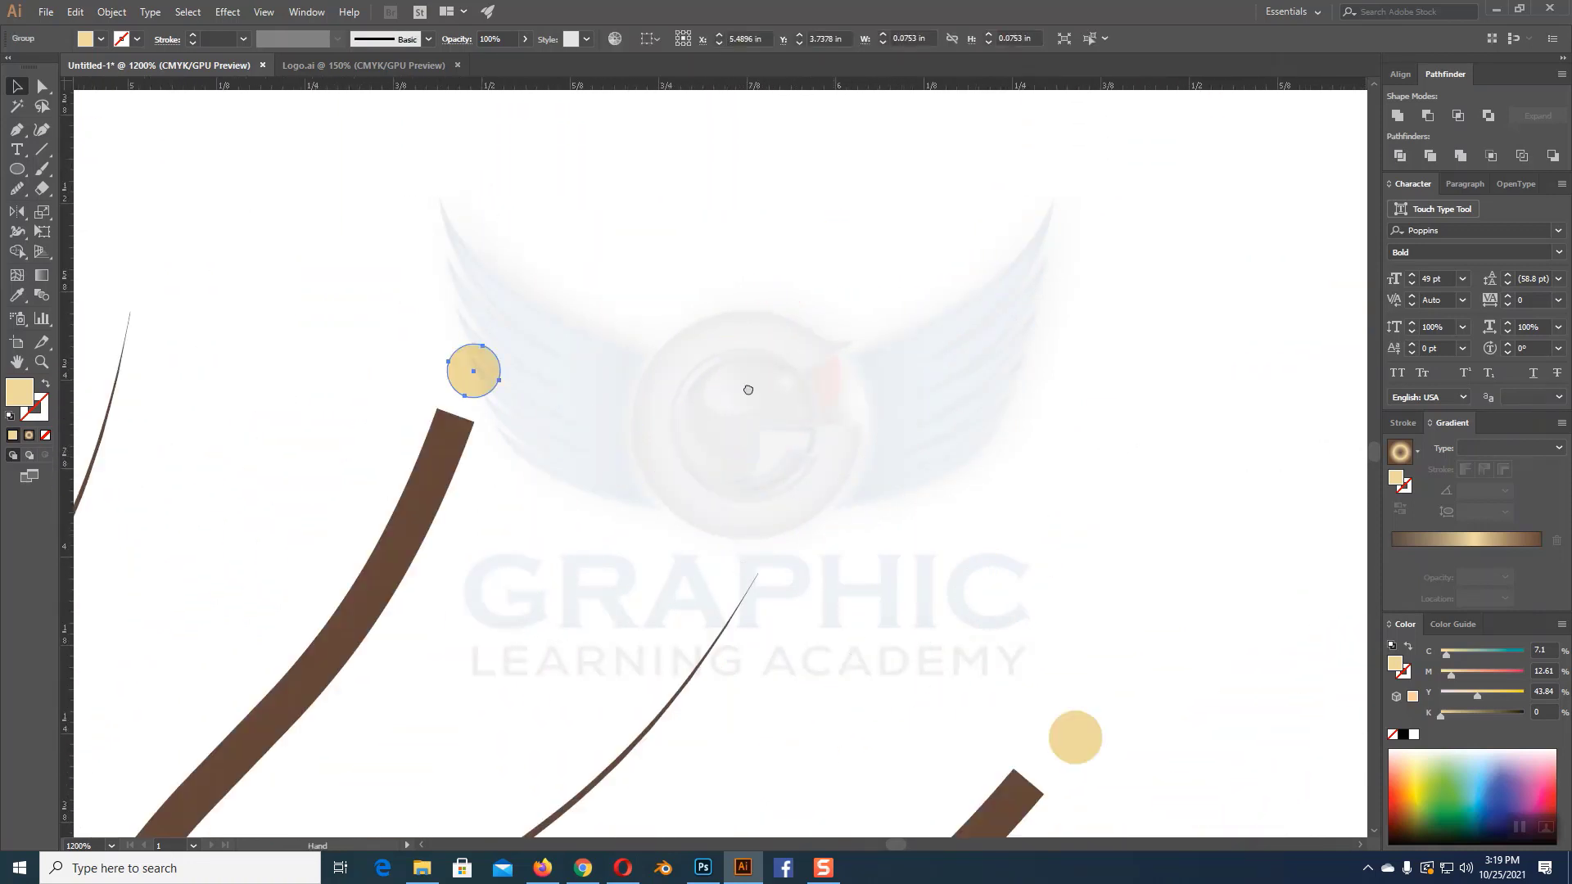
pyautogui.moveTo(1040, 628); pyautogui.dragTo(846, 373)
pyautogui.moveTo(888, 490); pyautogui.dragTo(877, 492)
pyautogui.moveTo(1013, 548); pyautogui.dragTo(906, 323)
pyautogui.moveTo(819, 246); pyautogui.dragTo(927, 439)
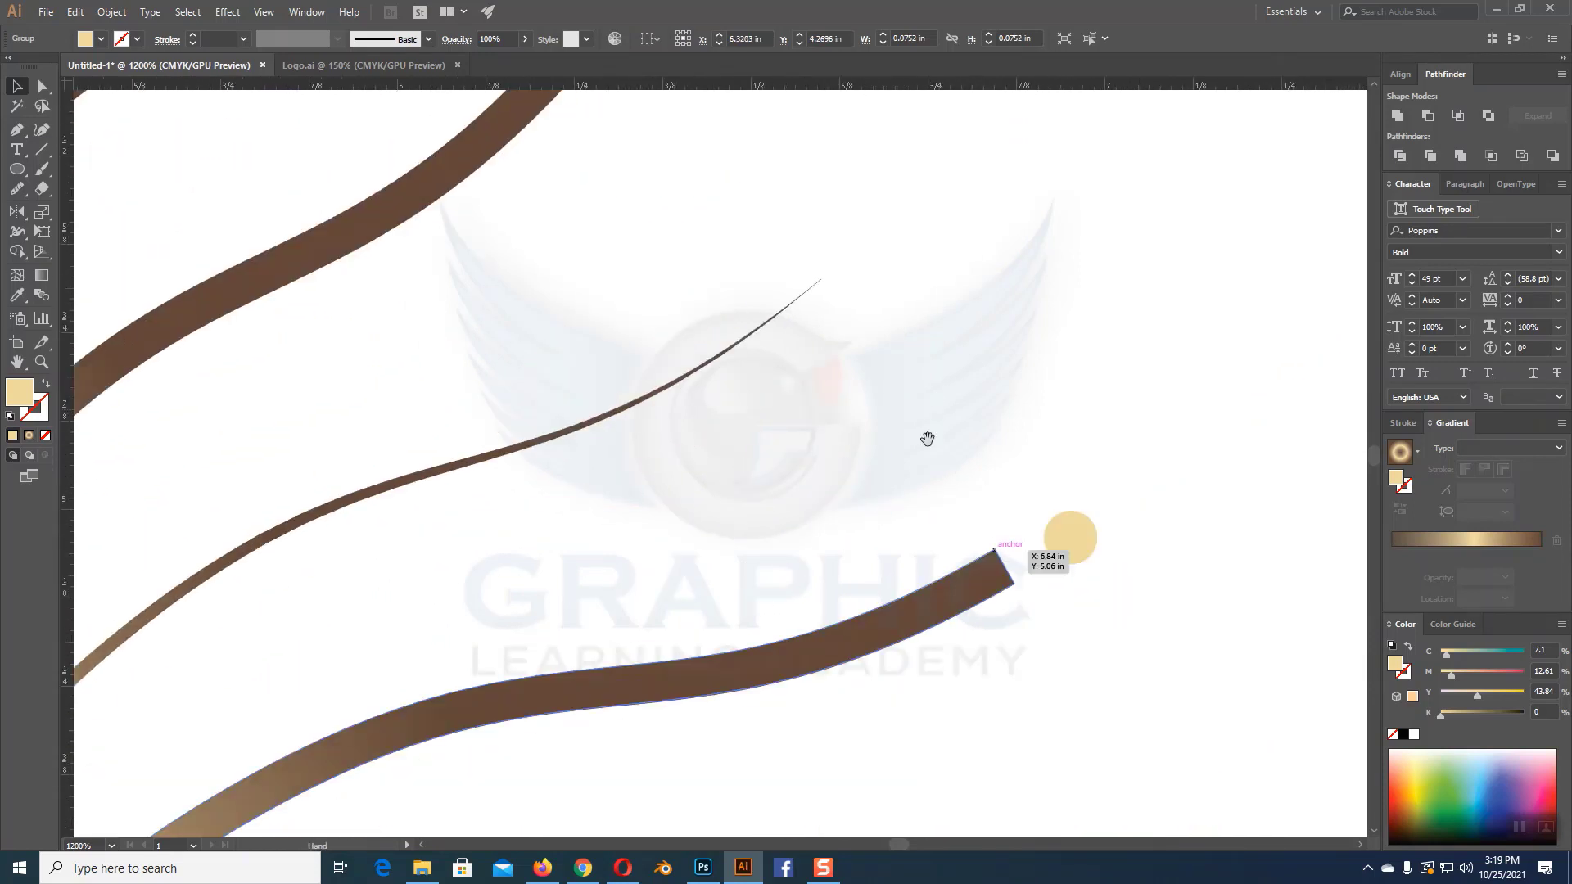
pyautogui.moveTo(1026, 558)
pyautogui.mouseDown()
pyautogui.moveTo(848, 376)
pyautogui.moveTo(867, 344)
pyautogui.moveTo(873, 370)
pyautogui.mouseUp()
# Step: Align the circles of the two right-hand thick rays just above and below the horizontal guide with their tips
pyautogui.scroll(-10, 1000, 442)
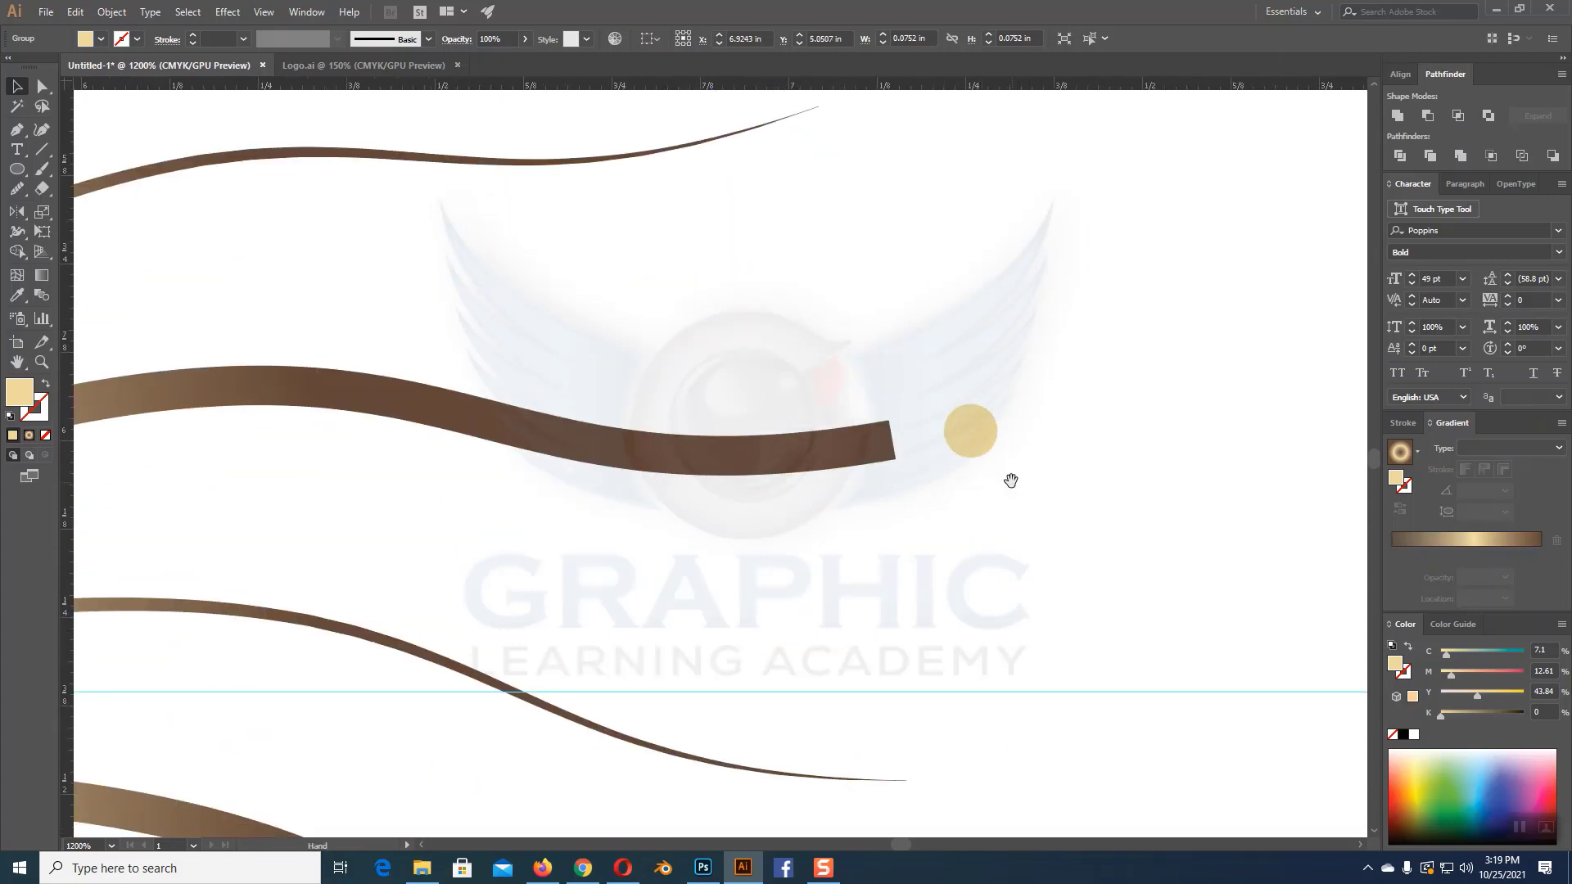
pyautogui.click(973, 449)
pyautogui.moveTo(973, 449); pyautogui.dragTo(831, 430)
pyautogui.scroll(-10, 1039, 495)
pyautogui.click(866, 433)
# Step: Align the circles of the lower-right thick rays and the bottommost thick ray with their tips
pyautogui.scroll(-10, 912, 498)
pyautogui.click(762, 529)
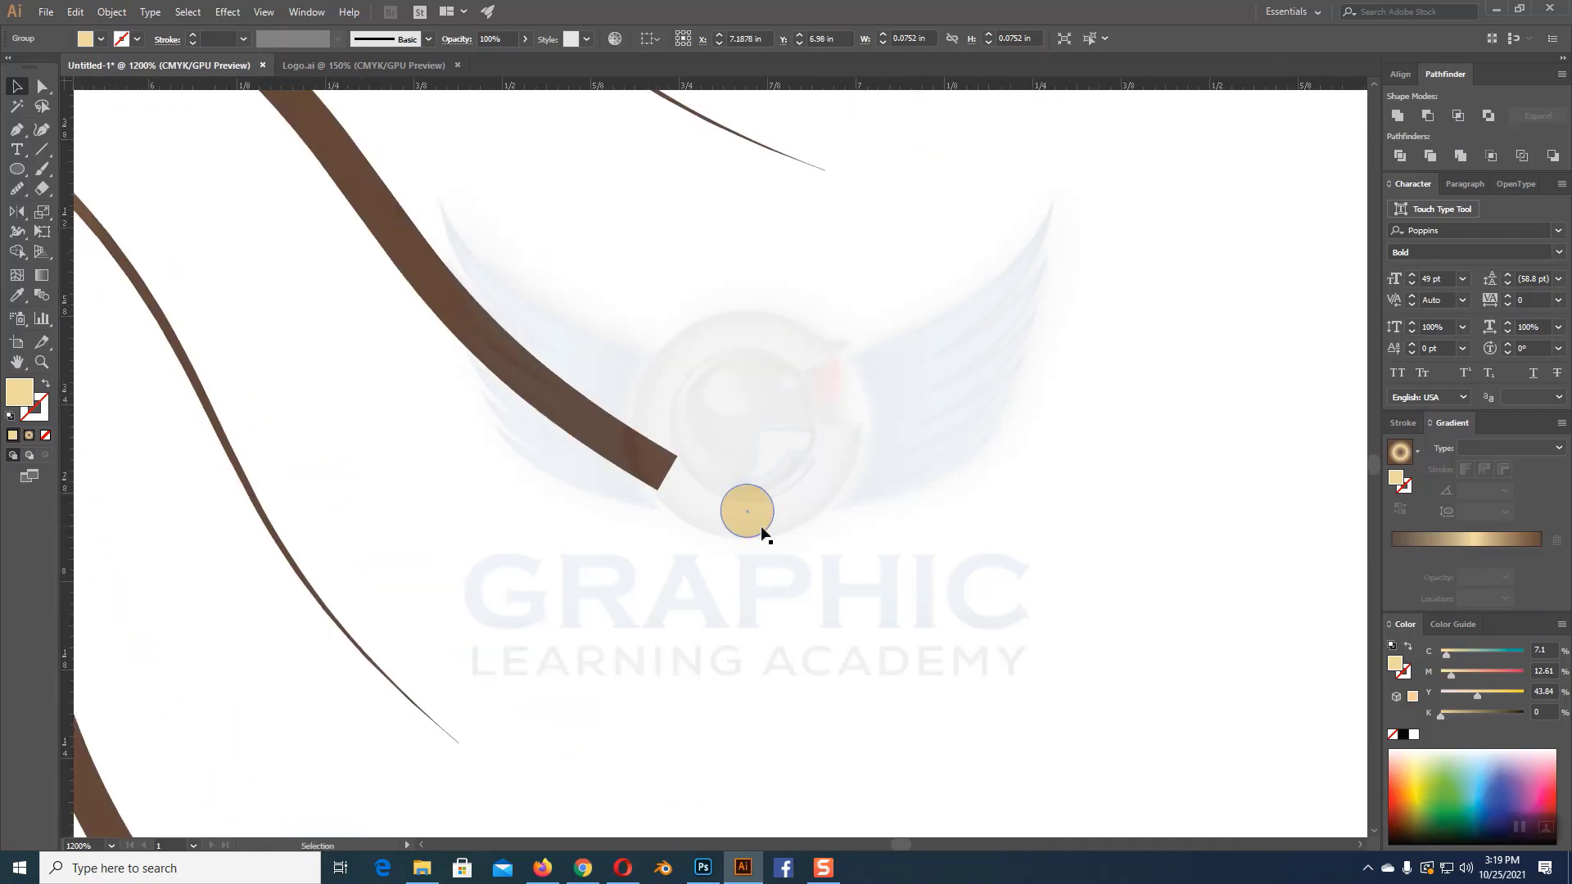
pyautogui.moveTo(762, 533); pyautogui.dragTo(736, 530)
pyautogui.moveTo(752, 599)
pyautogui.mouseDown()
pyautogui.moveTo(939, 340)
pyautogui.moveTo(780, 602)
pyautogui.mouseUp()
pyautogui.moveTo(779, 532); pyautogui.dragTo(719, 502)
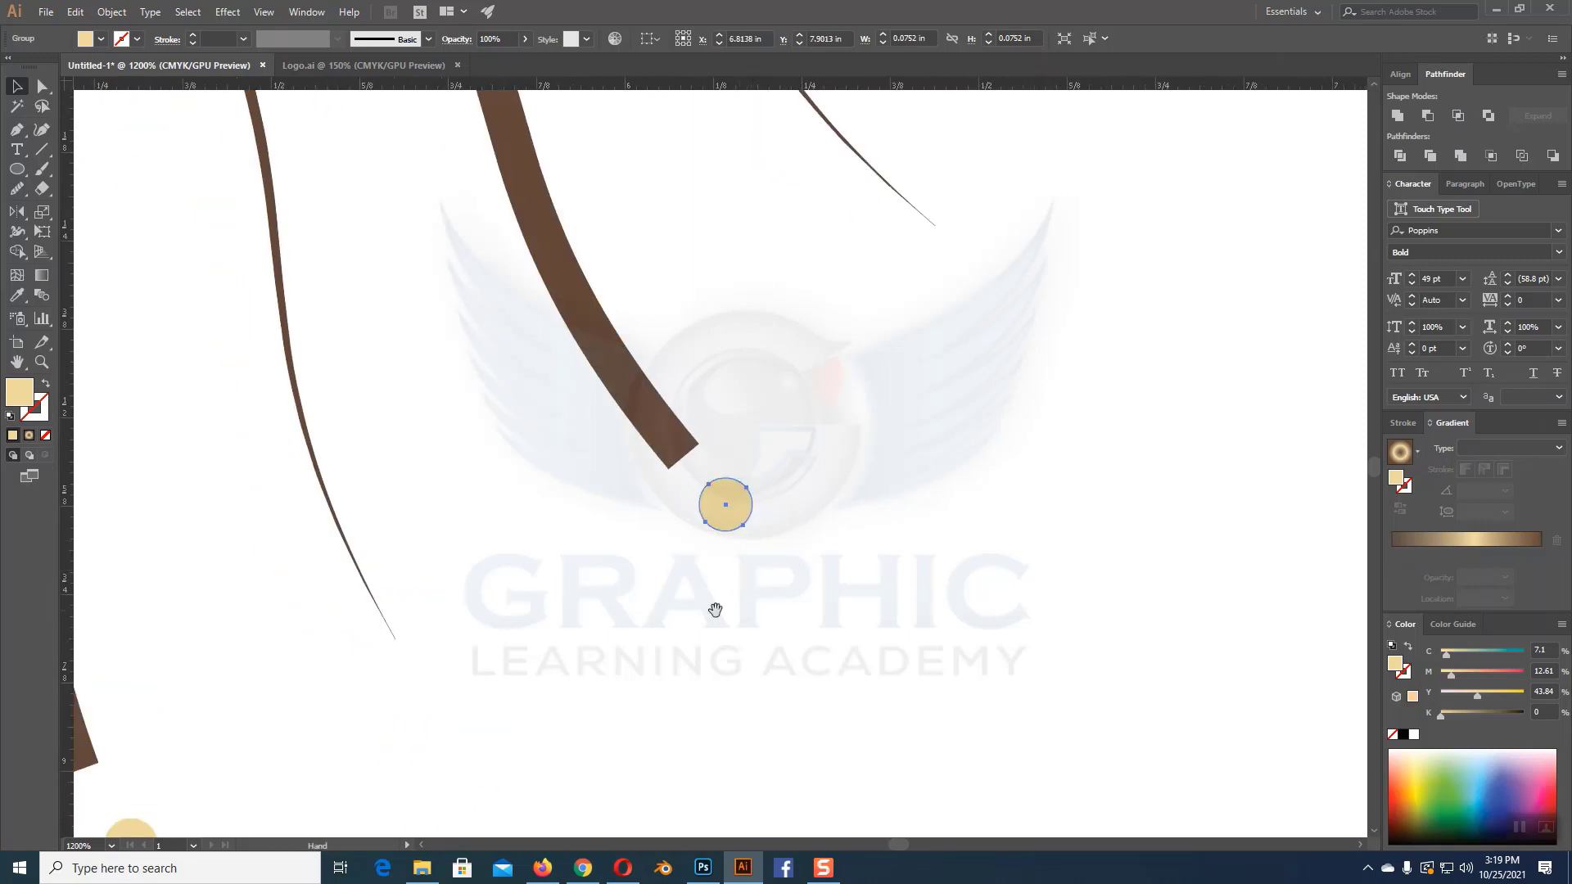
pyautogui.moveTo(714, 610); pyautogui.dragTo(930, 561)
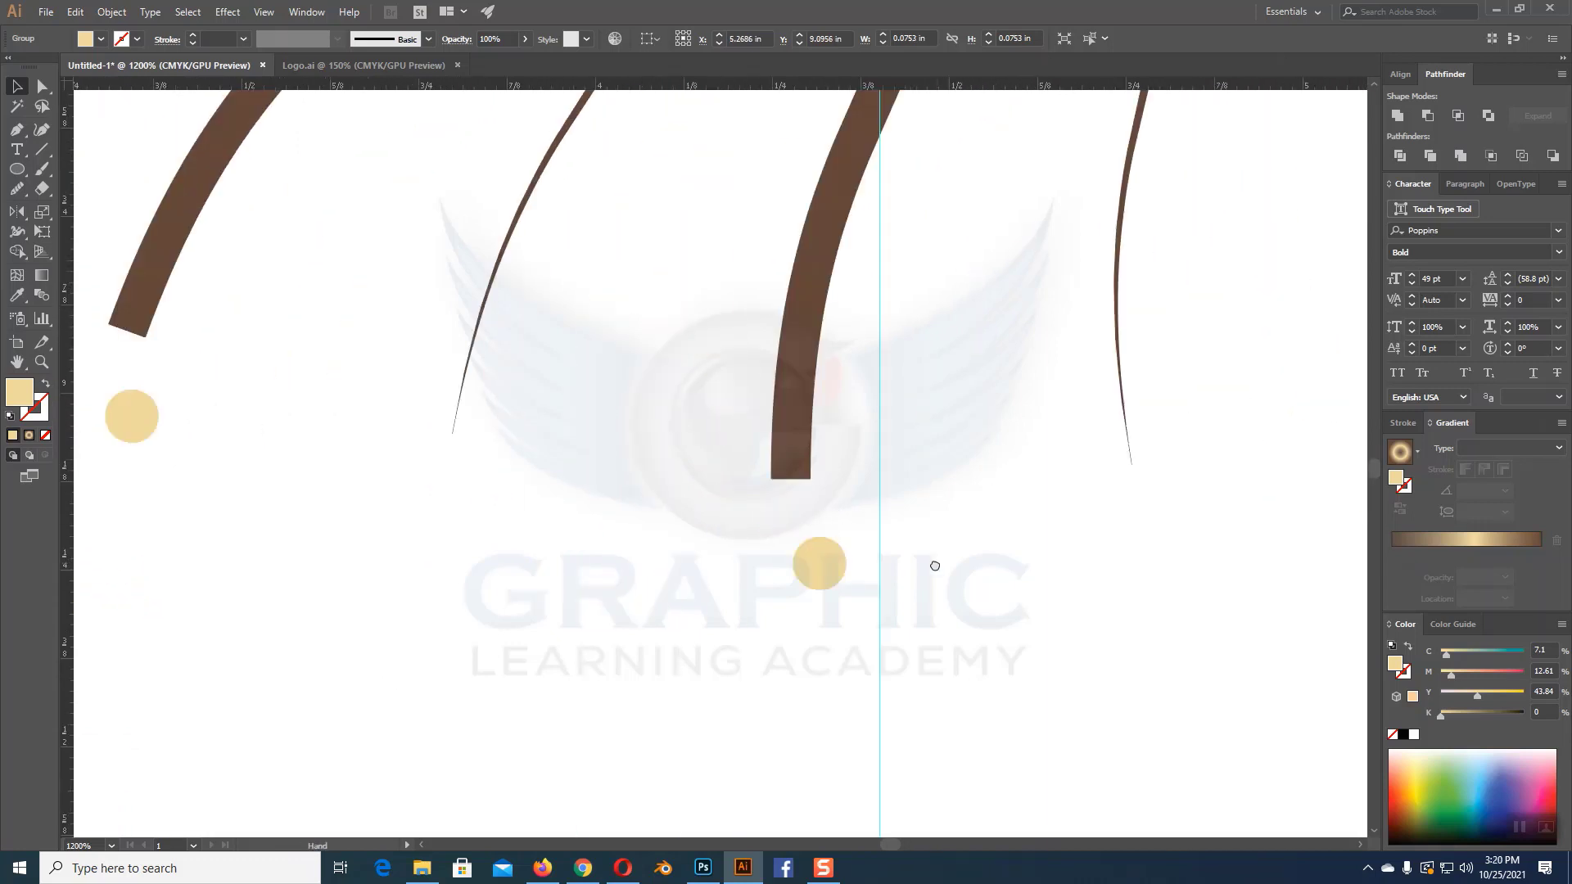
pyautogui.moveTo(818, 562); pyautogui.dragTo(785, 557)
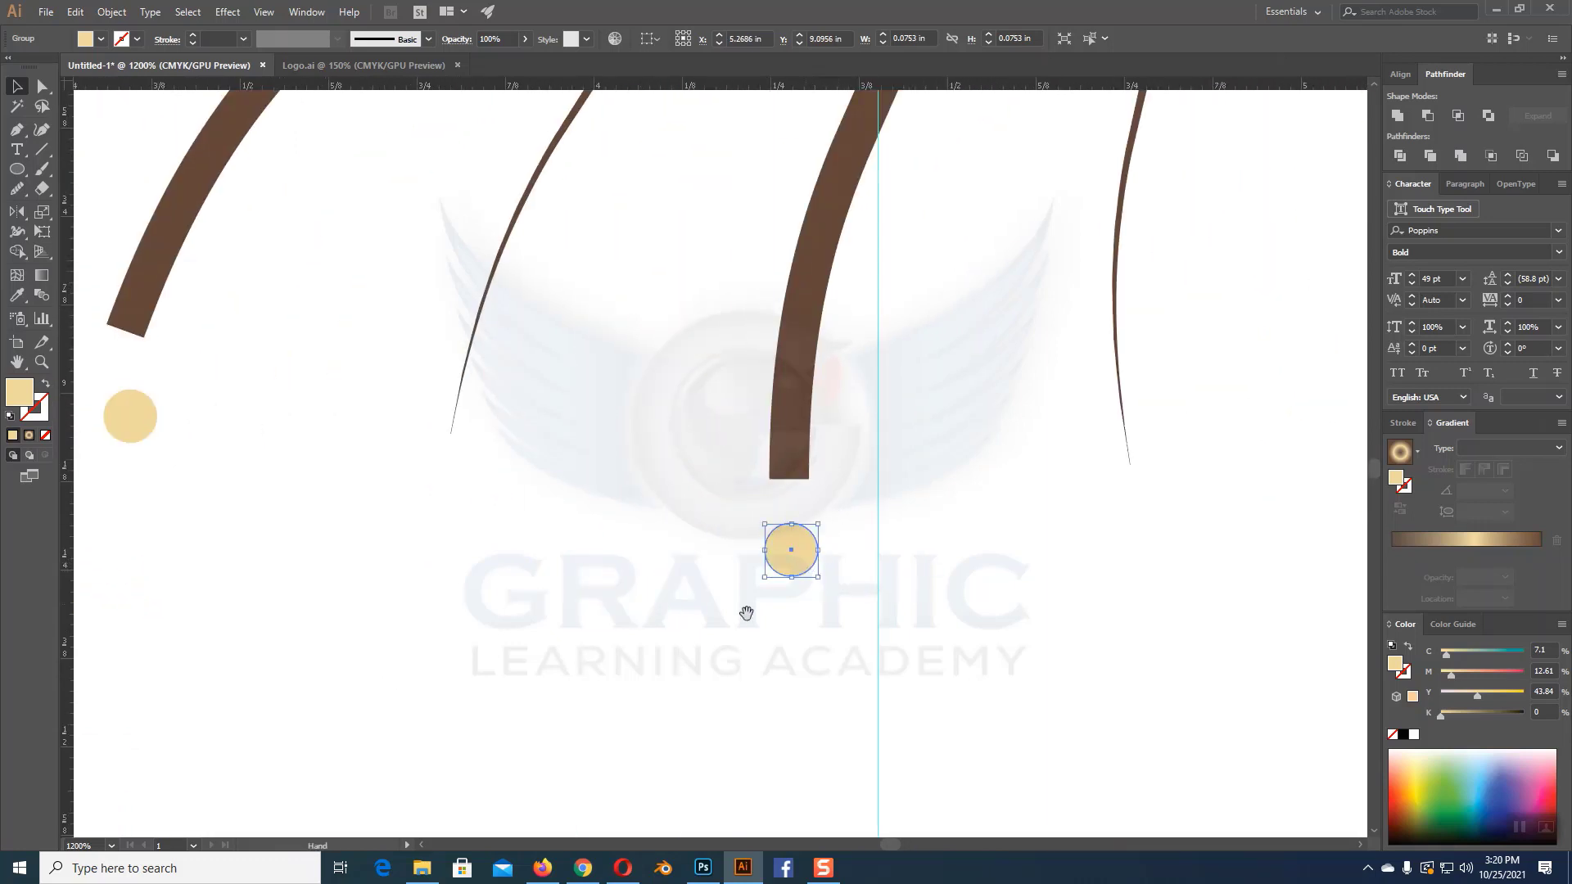
# Step: Align the circles of the lower-left thick rays, up to the horizontal guide, with their tips
pyautogui.moveTo(744, 615); pyautogui.dragTo(1116, 678)
pyautogui.moveTo(669, 527); pyautogui.dragTo(876, 739)
pyautogui.moveTo(622, 592); pyautogui.dragTo(596, 562)
pyautogui.moveTo(667, 494); pyautogui.dragTo(933, 743)
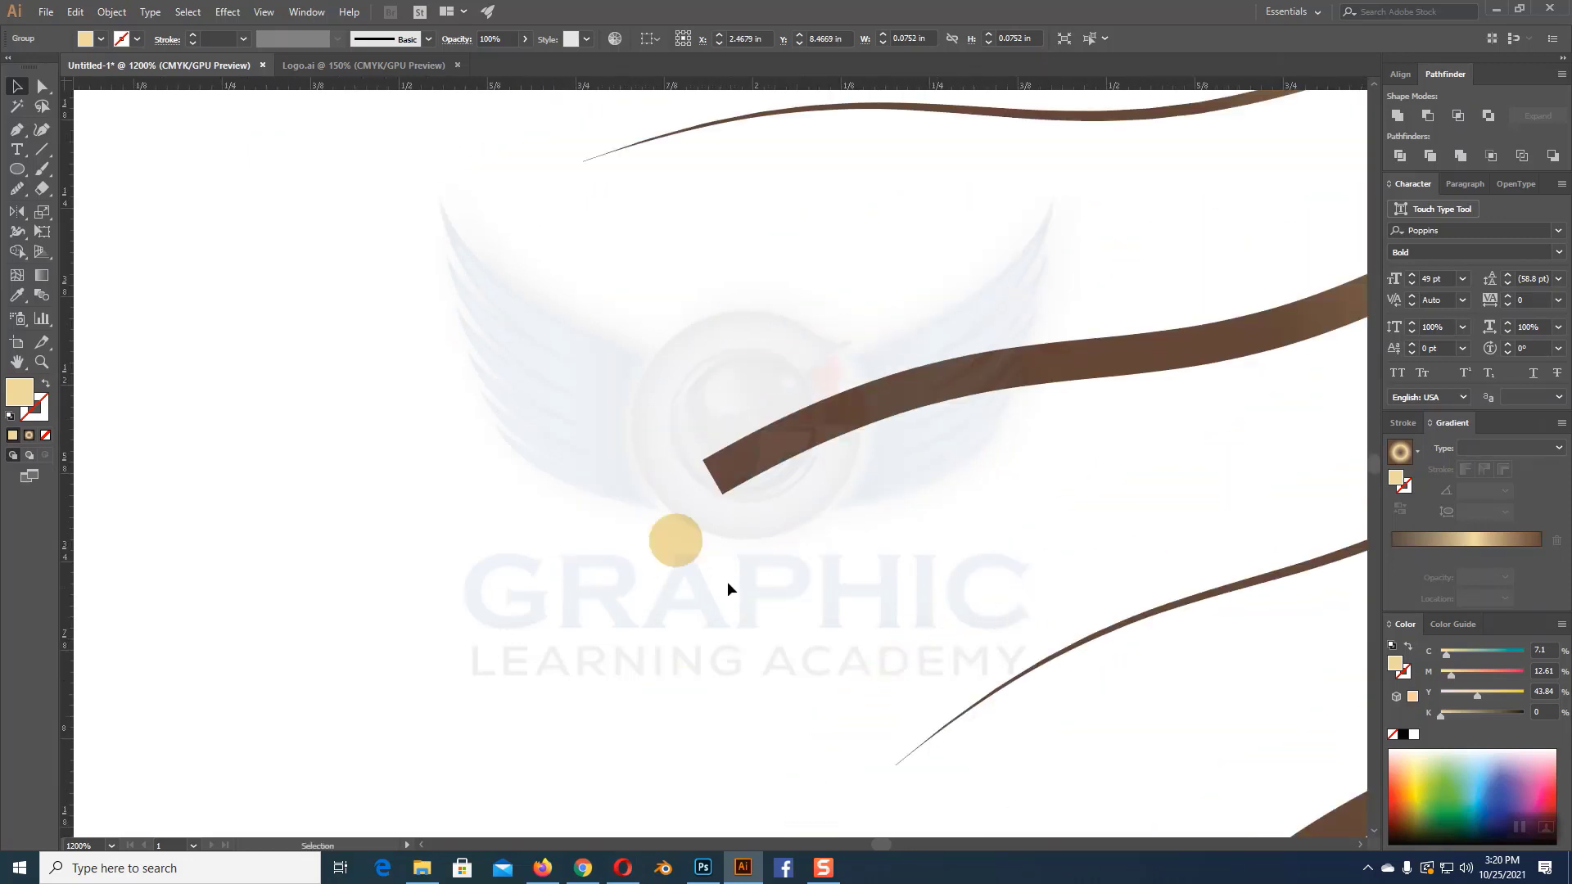
pyautogui.moveTo(682, 549); pyautogui.dragTo(662, 518)
pyautogui.moveTo(683, 170); pyautogui.dragTo(869, 821)
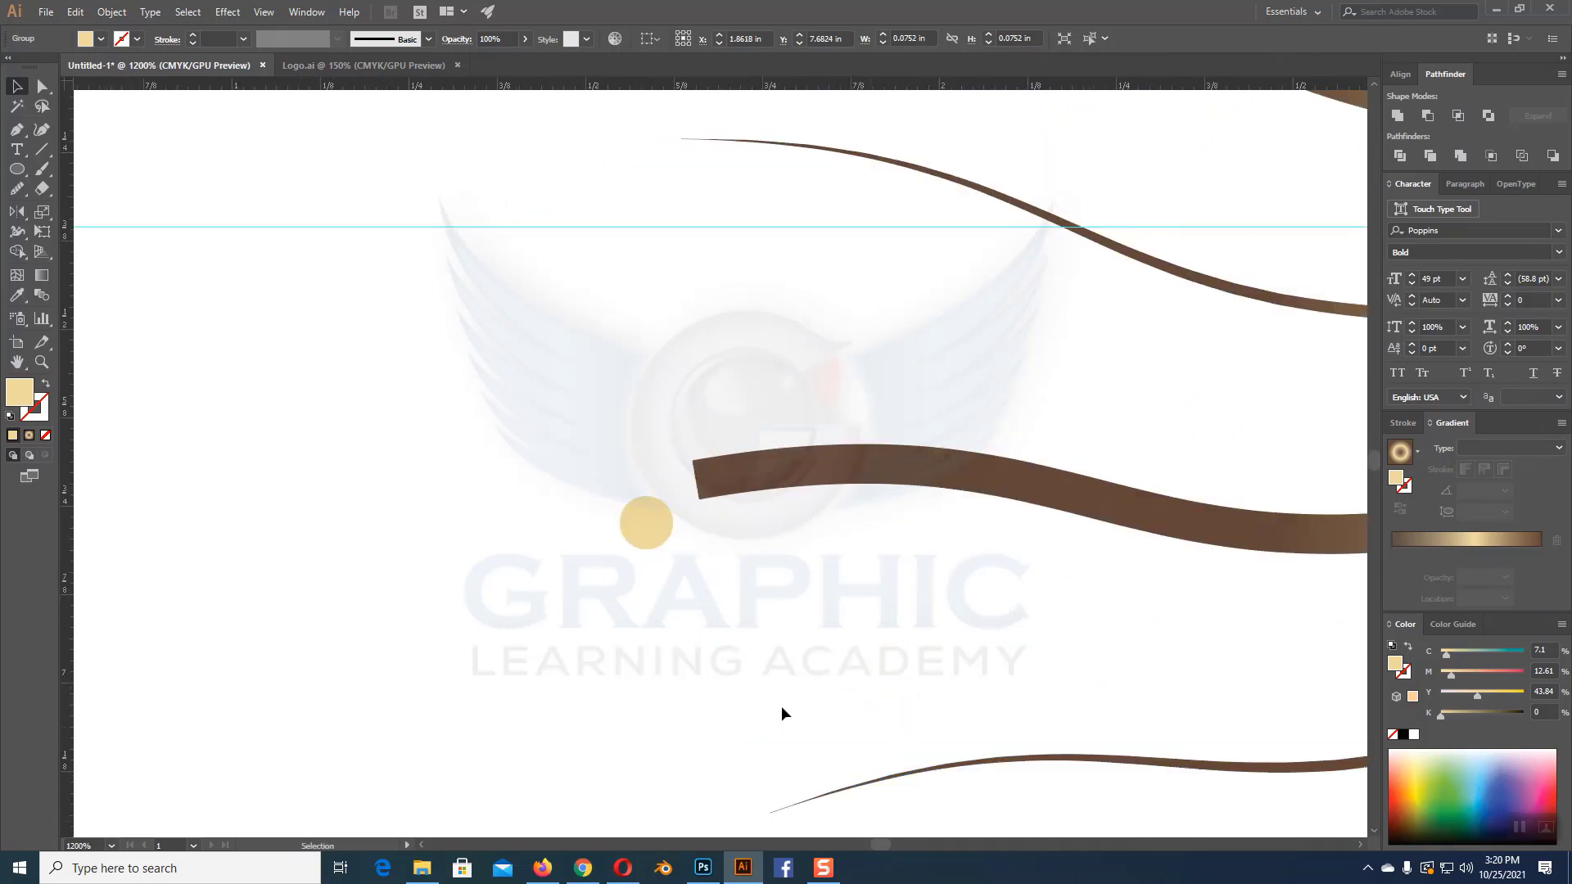
pyautogui.moveTo(653, 543); pyautogui.dragTo(640, 513)
pyautogui.moveTo(764, 353); pyautogui.dragTo(772, 447)
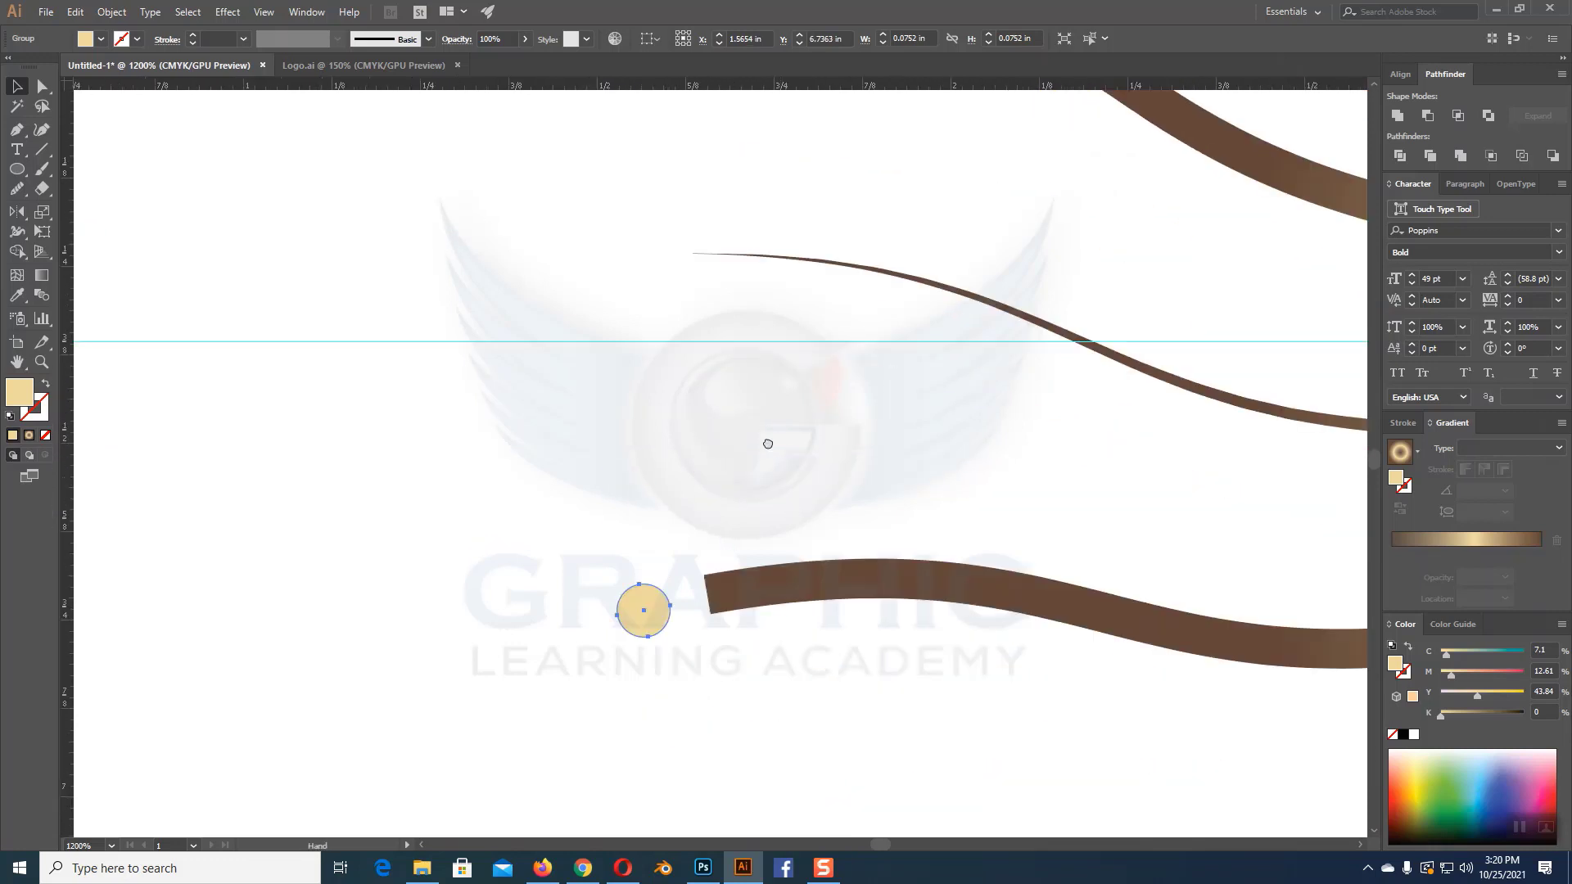
# Step: Align the circles of the left-hand thick rays above the horizontal guide with their tips
pyautogui.scroll(-4, 720, 434)
pyautogui.scroll(2, 655, 467)
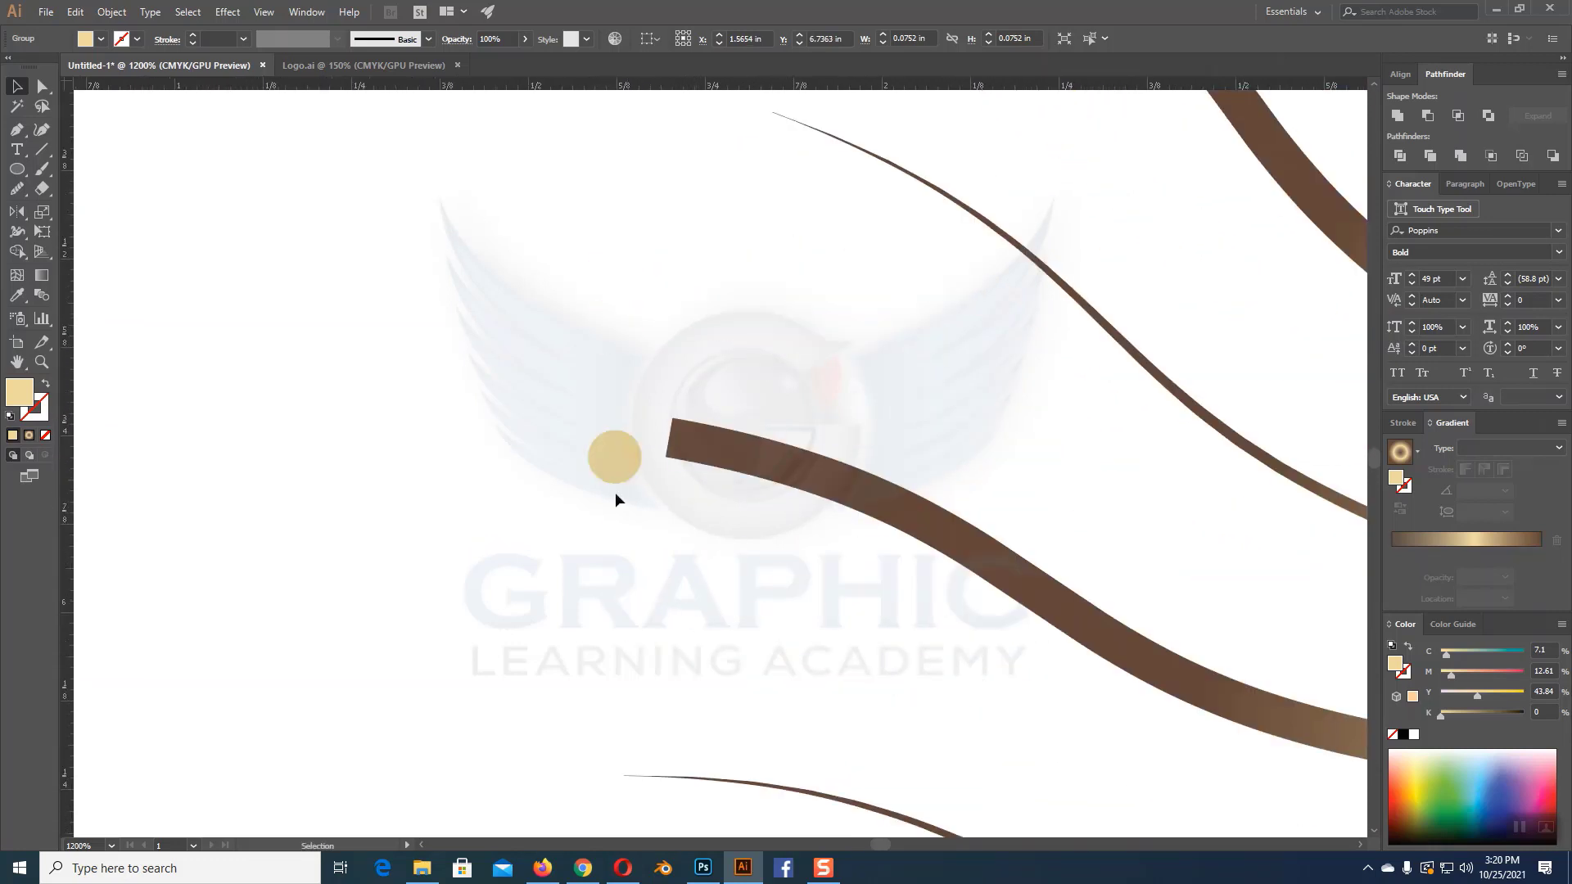
pyautogui.moveTo(611, 457); pyautogui.dragTo(658, 387)
pyautogui.scroll(6, 695, 464)
pyautogui.hscroll(3, 772, 404)
pyautogui.scroll(-3, 568, 765)
pyautogui.hscroll(-3, 568, 764)
pyautogui.scroll(-4, 587, 674)
pyautogui.hscroll(-4, 586, 674)
pyautogui.moveTo(689, 465); pyautogui.dragTo(690, 448)
# Step: Align the circles of the topmost thick ray and its left neighbour with their tips, and clear the selection
pyautogui.moveTo(946, 471); pyautogui.dragTo(582, 604)
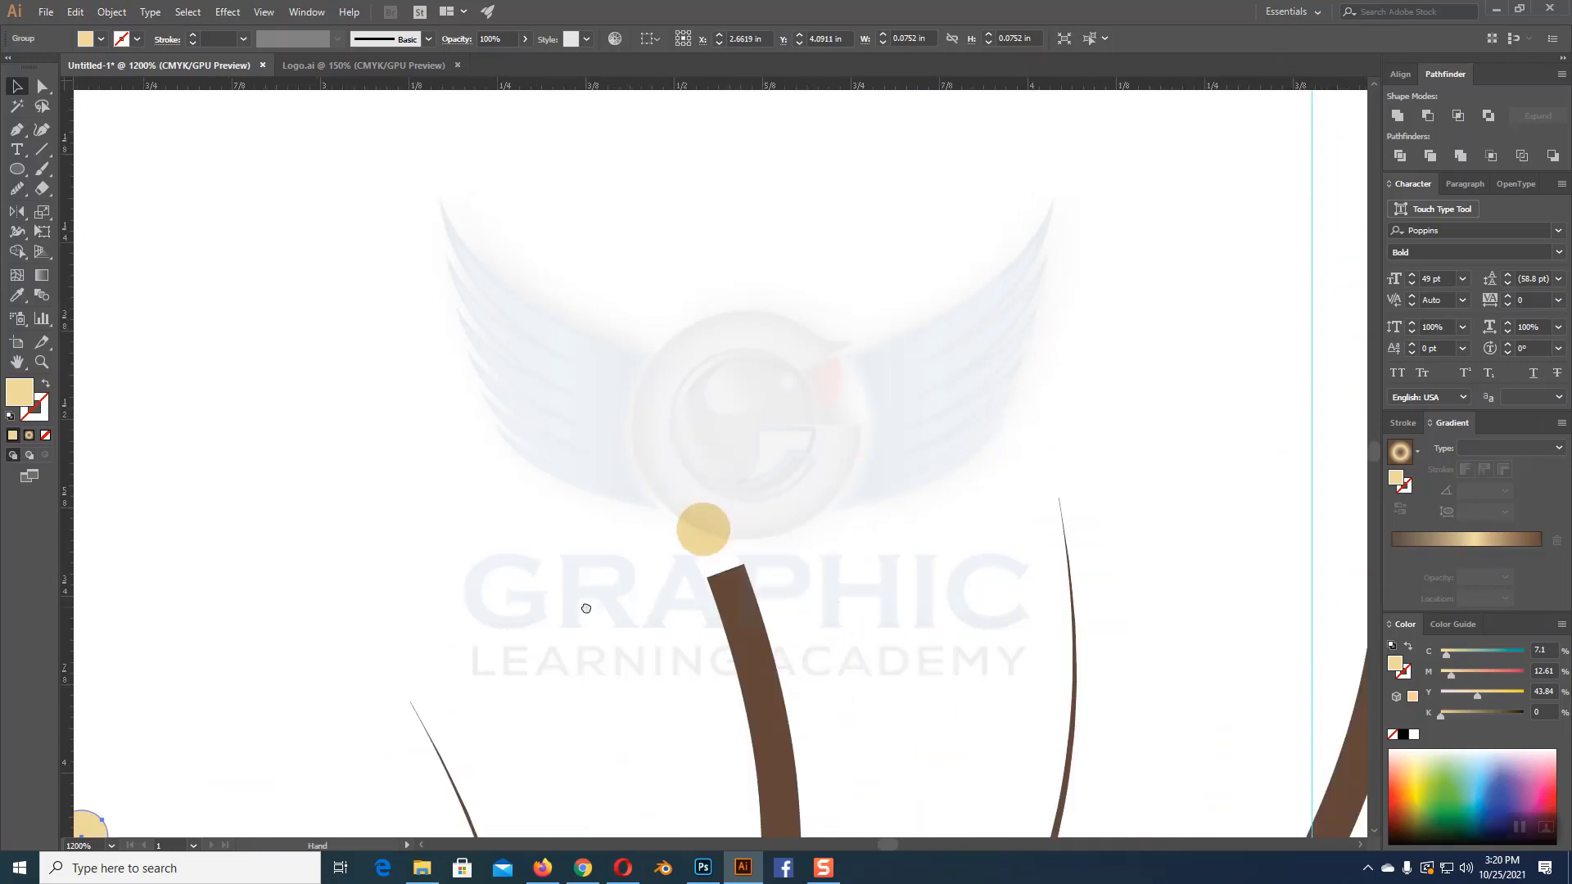
pyautogui.moveTo(711, 538); pyautogui.dragTo(706, 525)
pyautogui.moveTo(1074, 560); pyautogui.dragTo(642, 544)
pyautogui.moveTo(963, 413); pyautogui.dragTo(962, 404)
pyautogui.click(1035, 453)
pyautogui.hotkey('ctrl', '-')
pyautogui.hotkey('ctrl', '-')
pyautogui.hotkey('ctrl', '-')
pyautogui.hotkey('ctrl', '-')
pyautogui.hotkey('ctrl', '-')
pyautogui.hotkey('ctrl', '-')
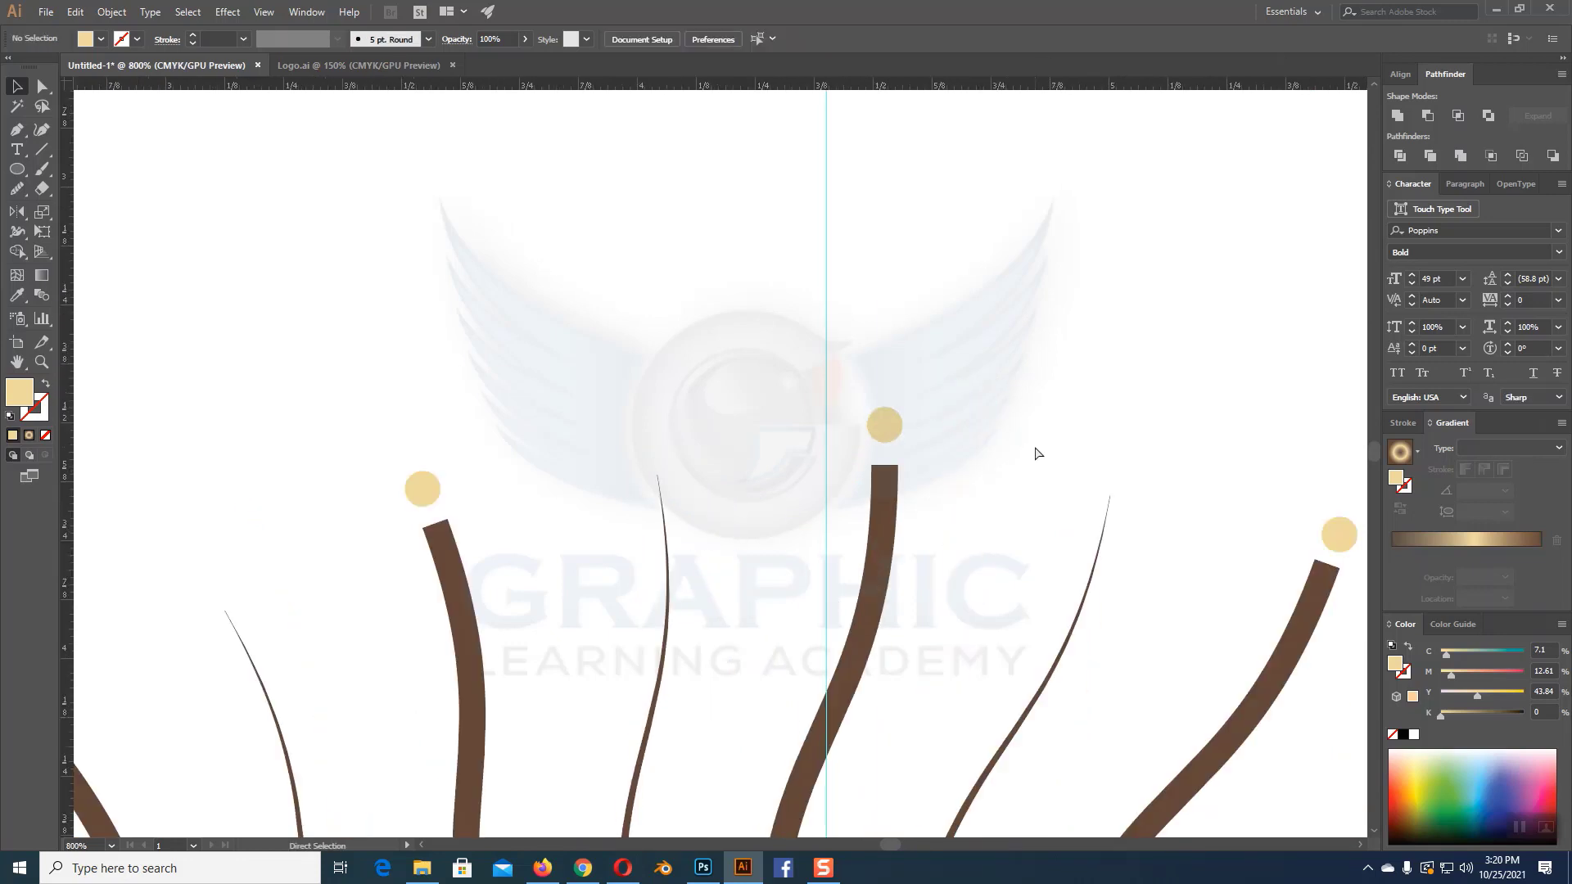
pyautogui.scroll(-5, 1033, 453)
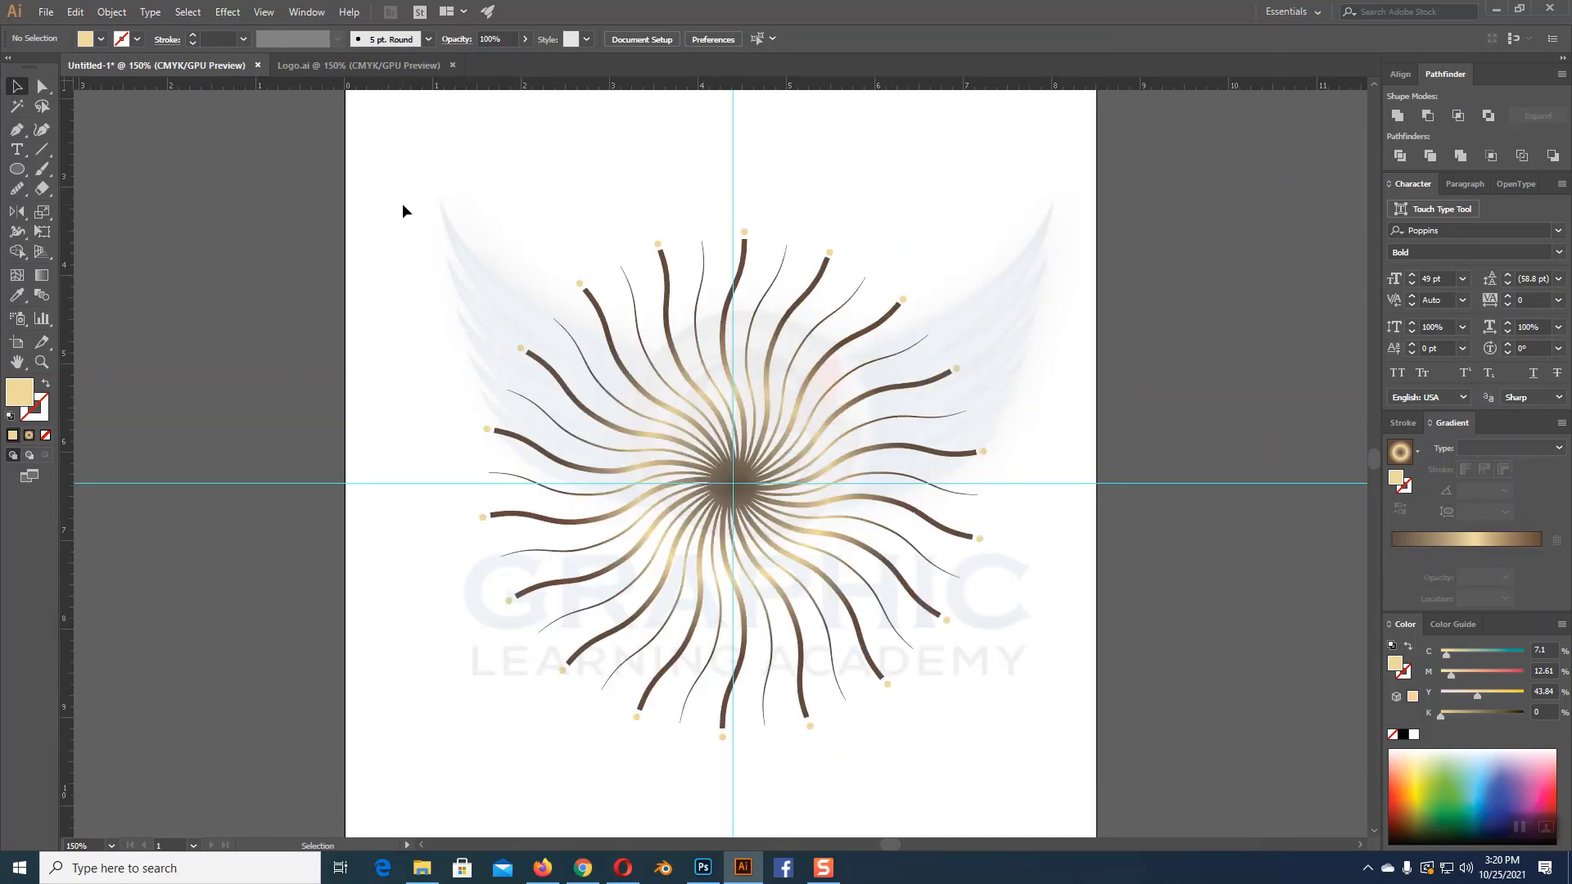
# Step: Scale the whole sunburst down to about 2.5 in wide and centre it on the vertical guide above the horizontal guide
pyautogui.moveTo(402, 203); pyautogui.dragTo(1080, 773)
pyautogui.press('a')
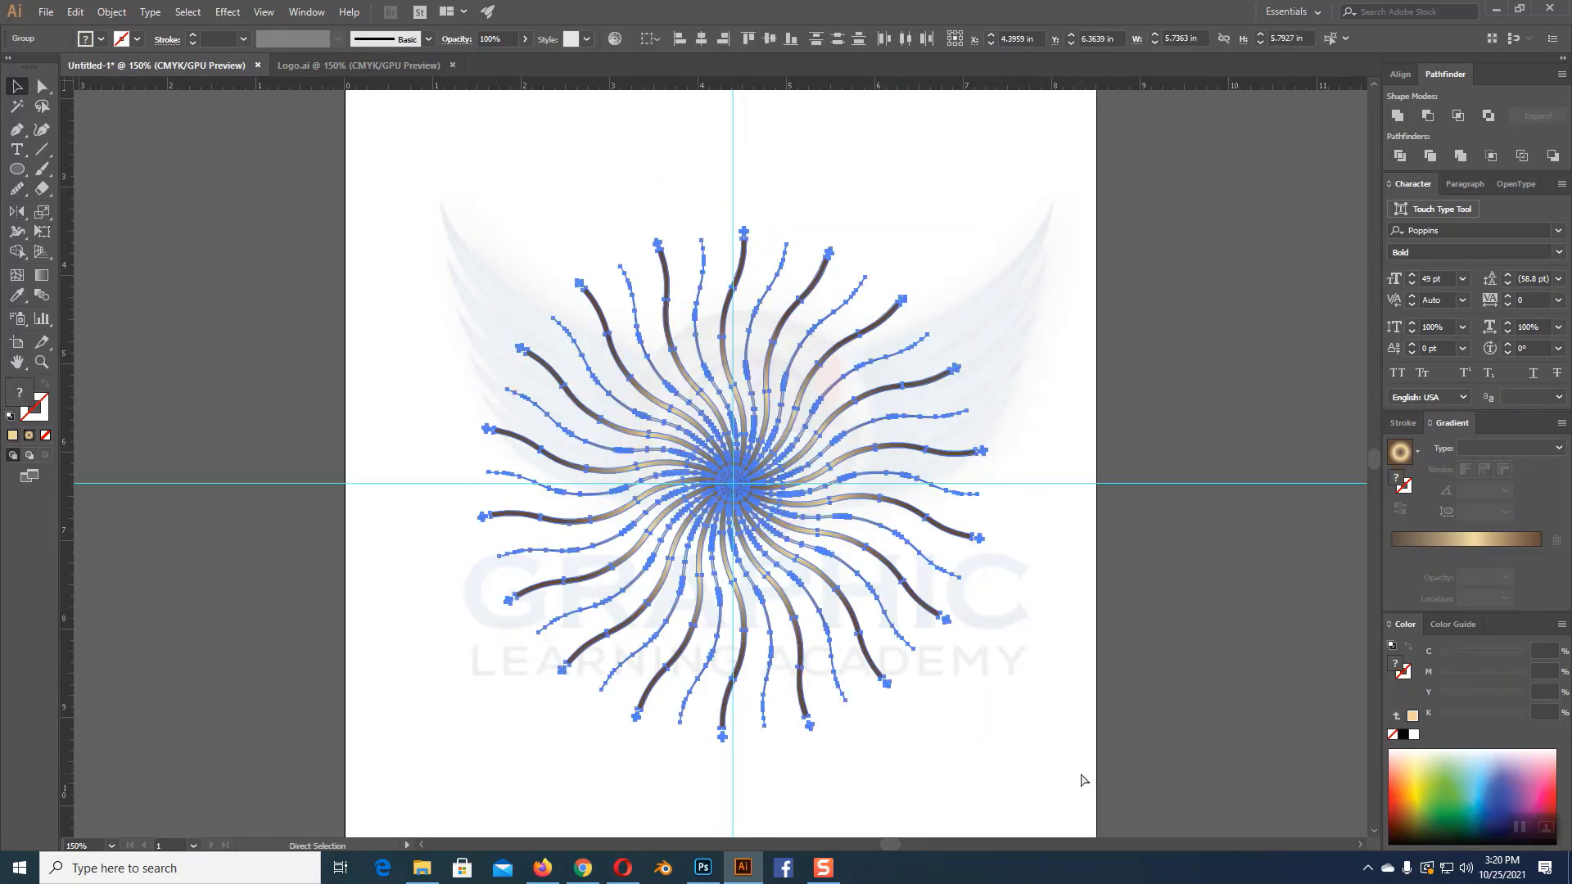
pyautogui.press('v')
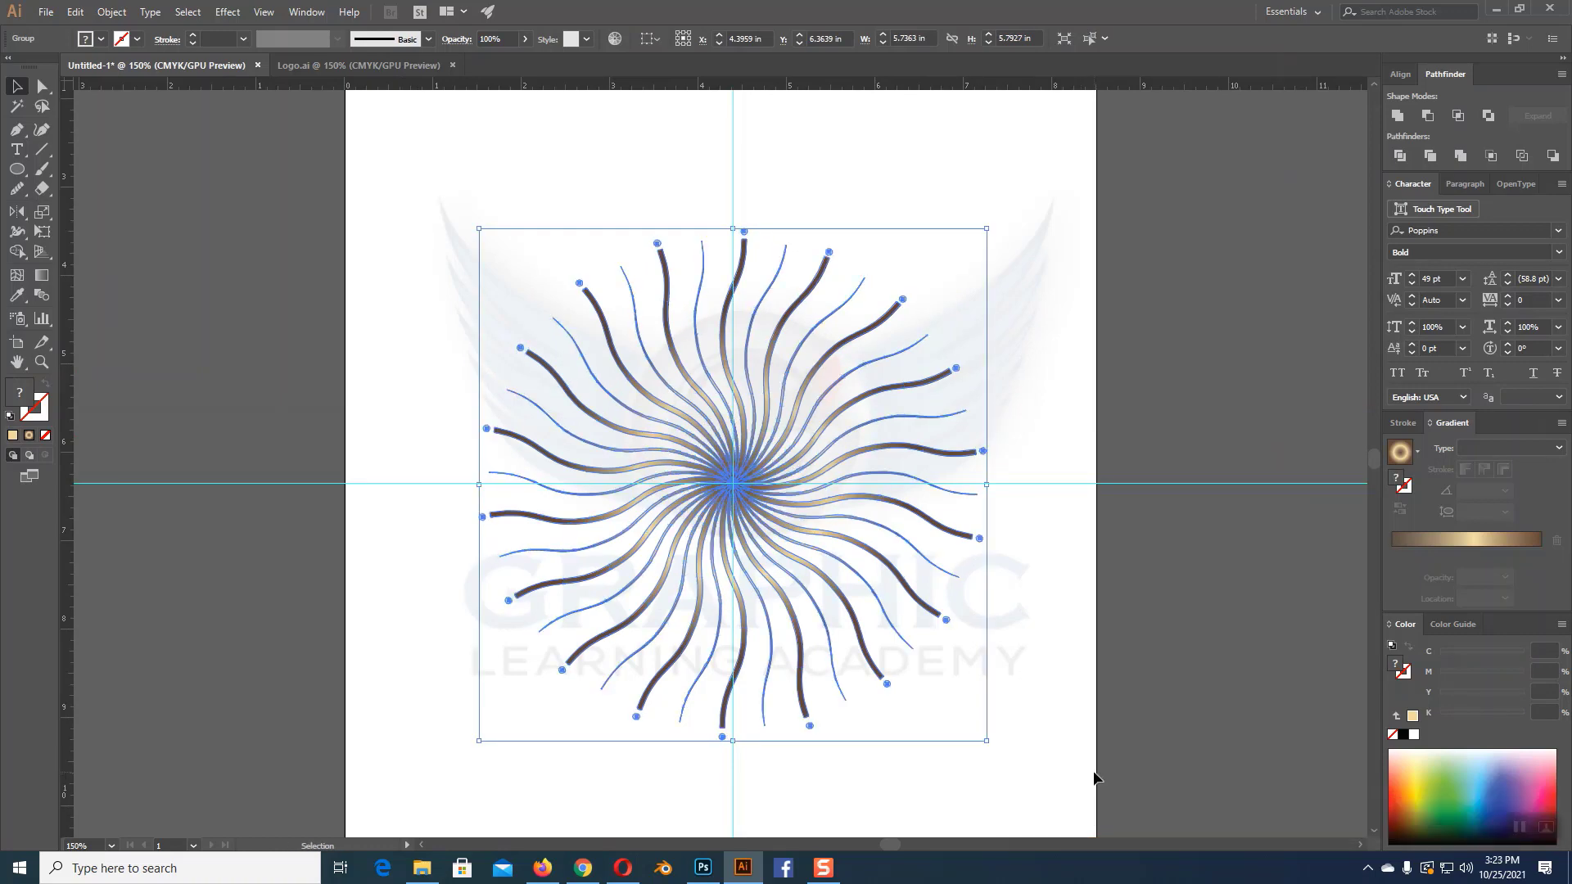
pyautogui.moveTo(988, 230); pyautogui.dragTo(700, 518)
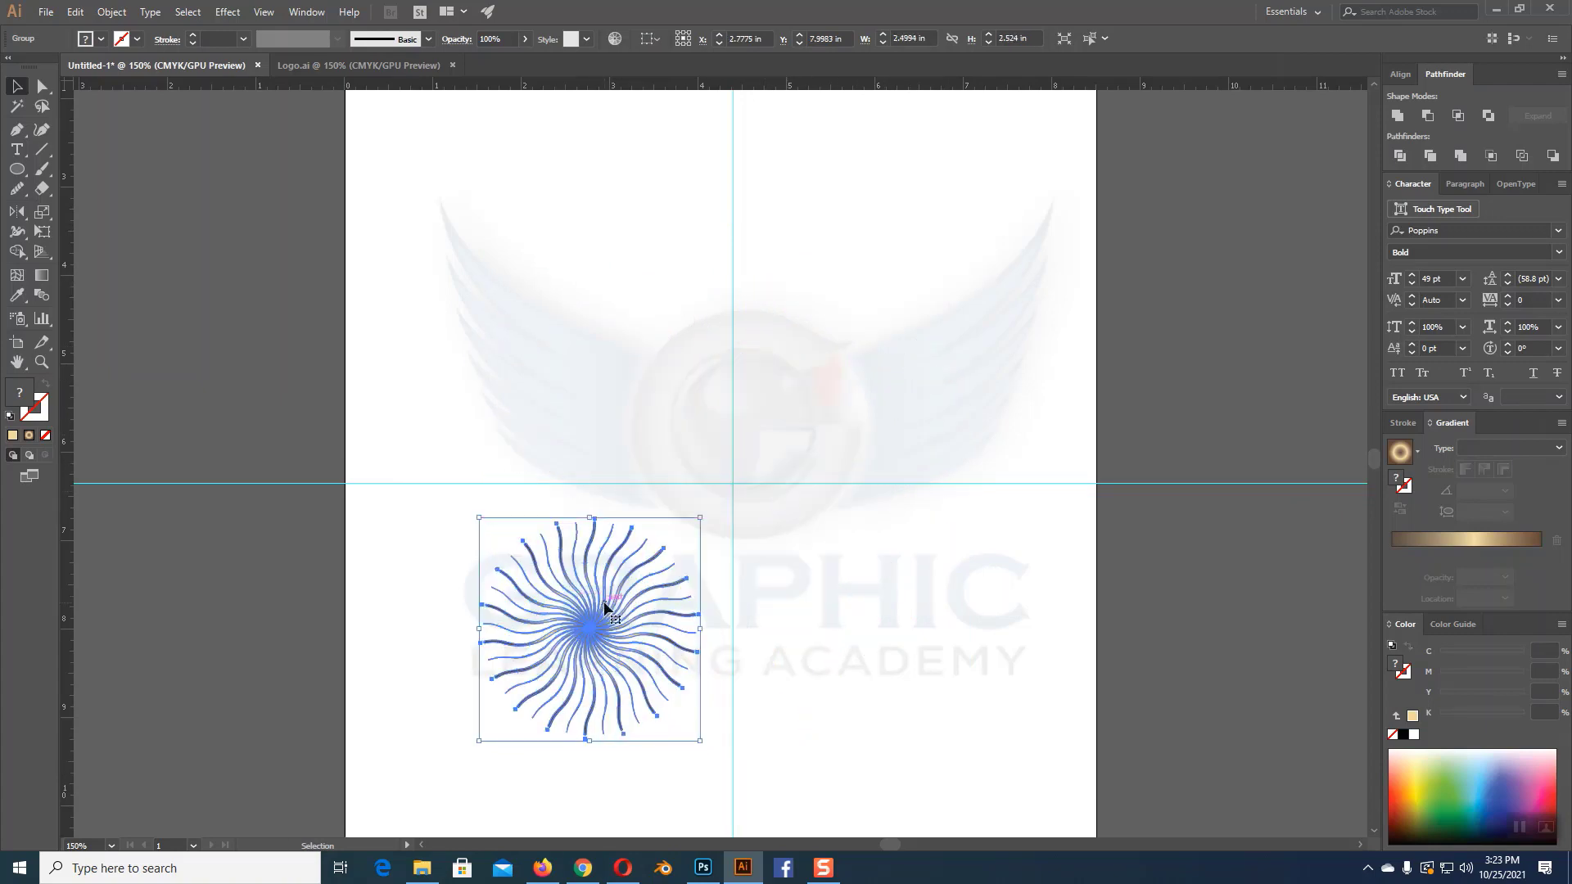
pyautogui.moveTo(609, 608); pyautogui.dragTo(753, 338)
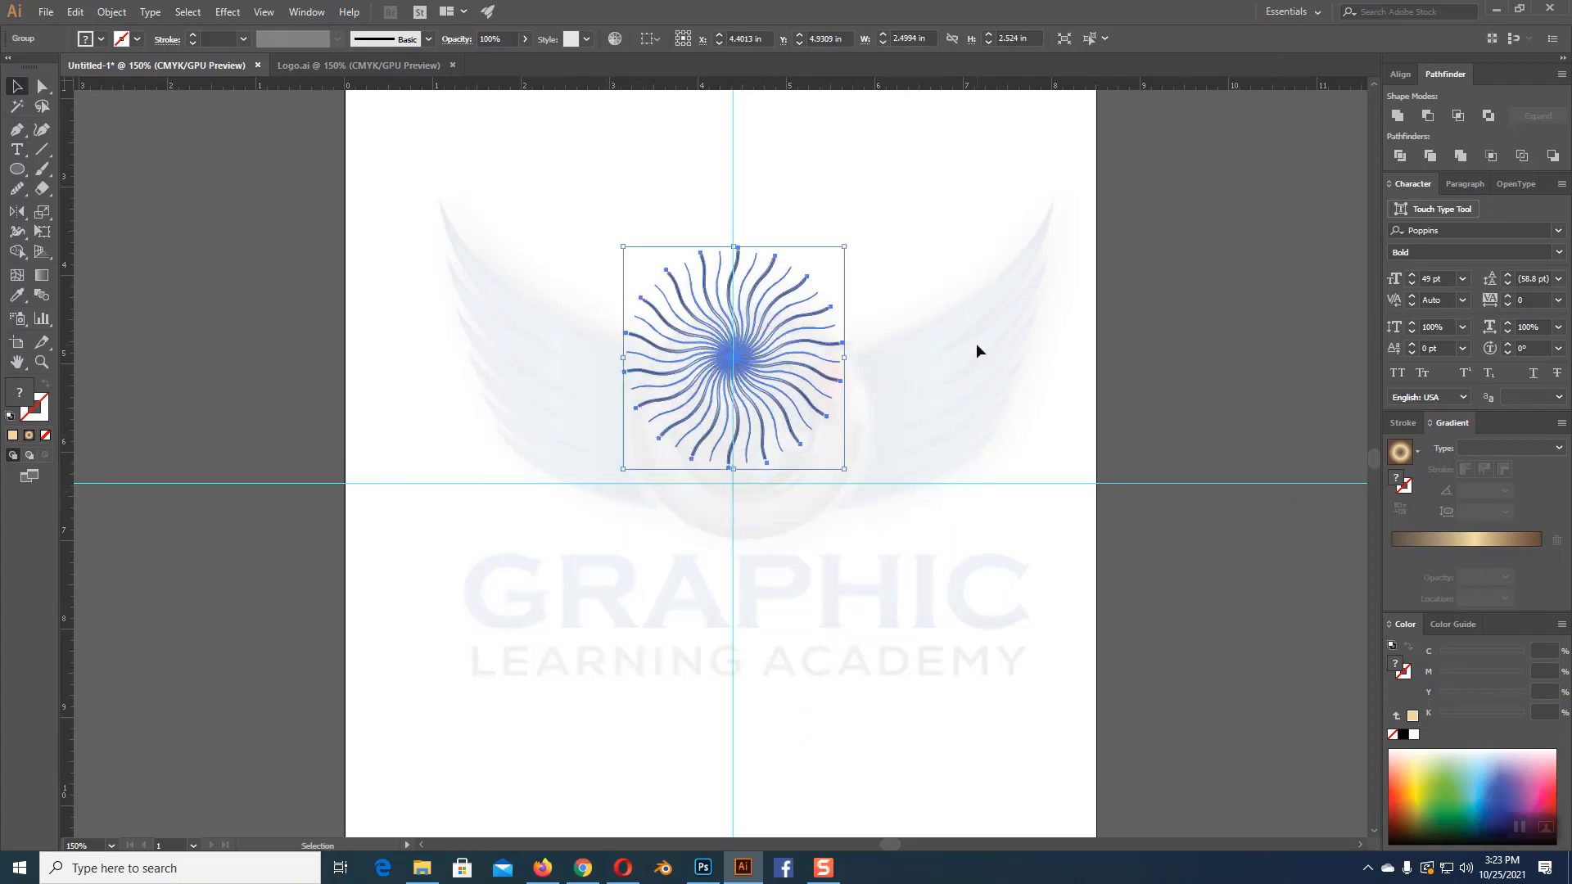
pyautogui.click(966, 339)
# Step: Move the "abstract logo" text from the top of the artboard to just below the sunburst, left of the vertical guide
pyautogui.scroll(3, 966, 339)
pyautogui.scroll(2, 976, 334)
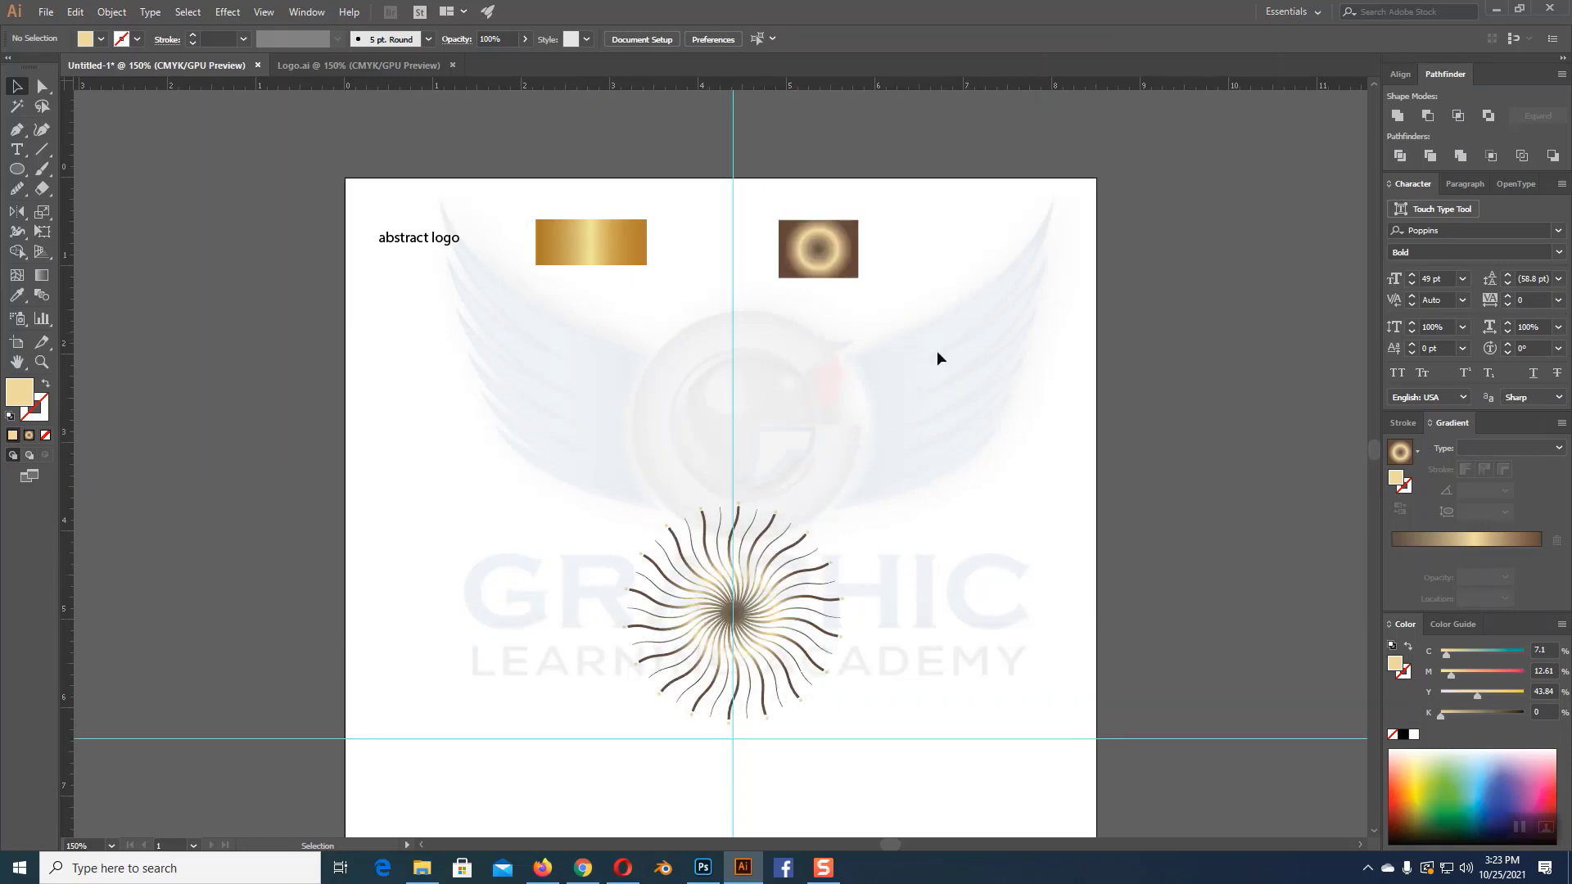
pyautogui.moveTo(446, 242); pyautogui.dragTo(490, 683)
pyautogui.scroll(-5, 533, 541)
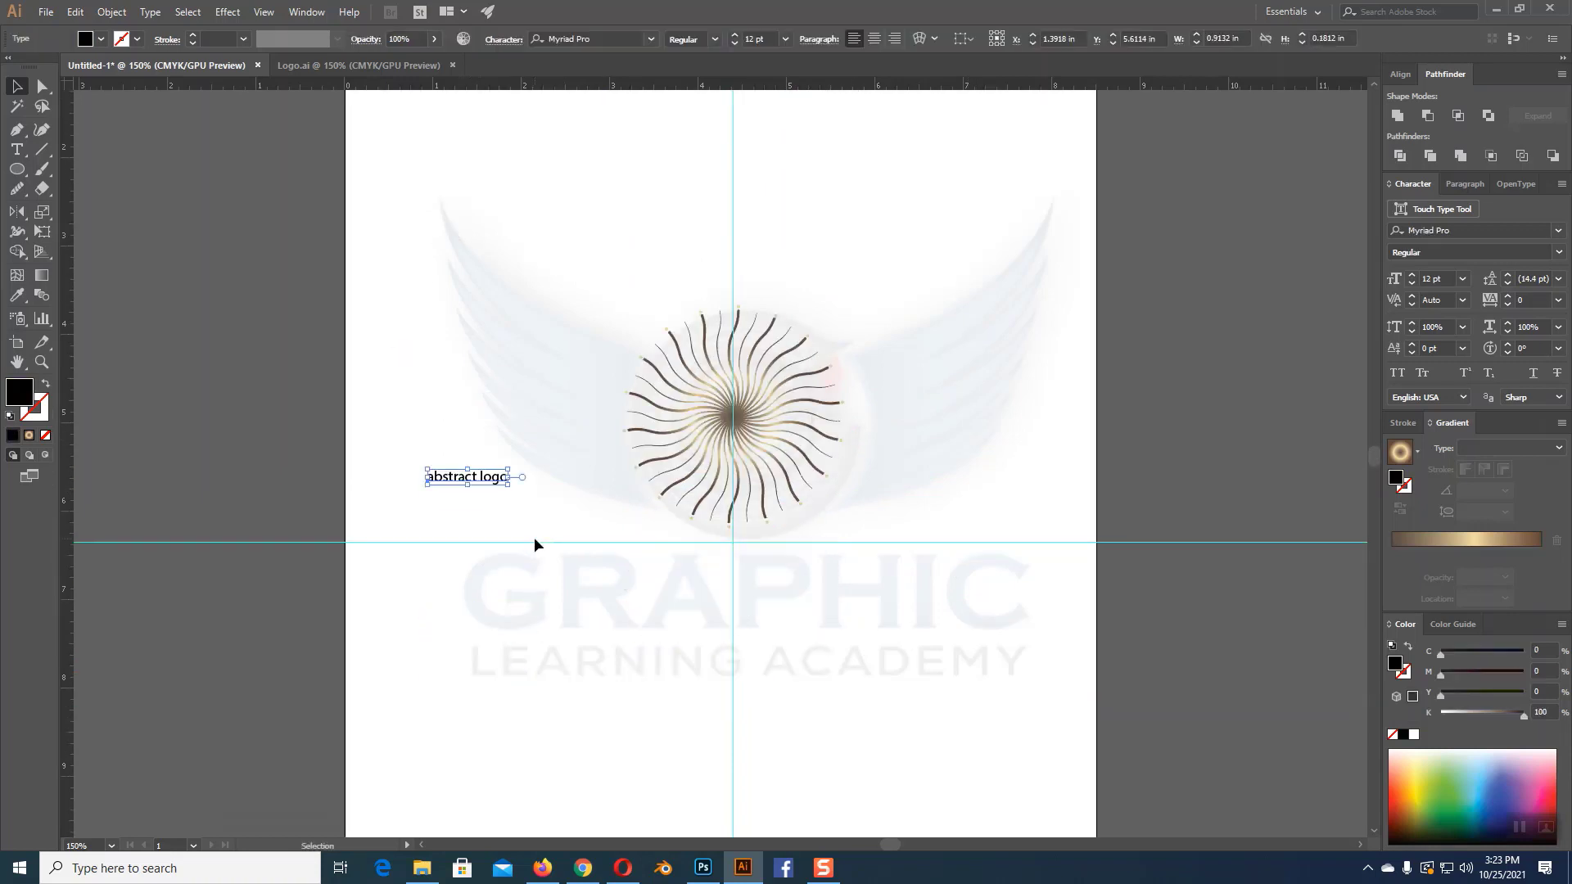
pyautogui.moveTo(482, 367); pyautogui.dragTo(596, 463)
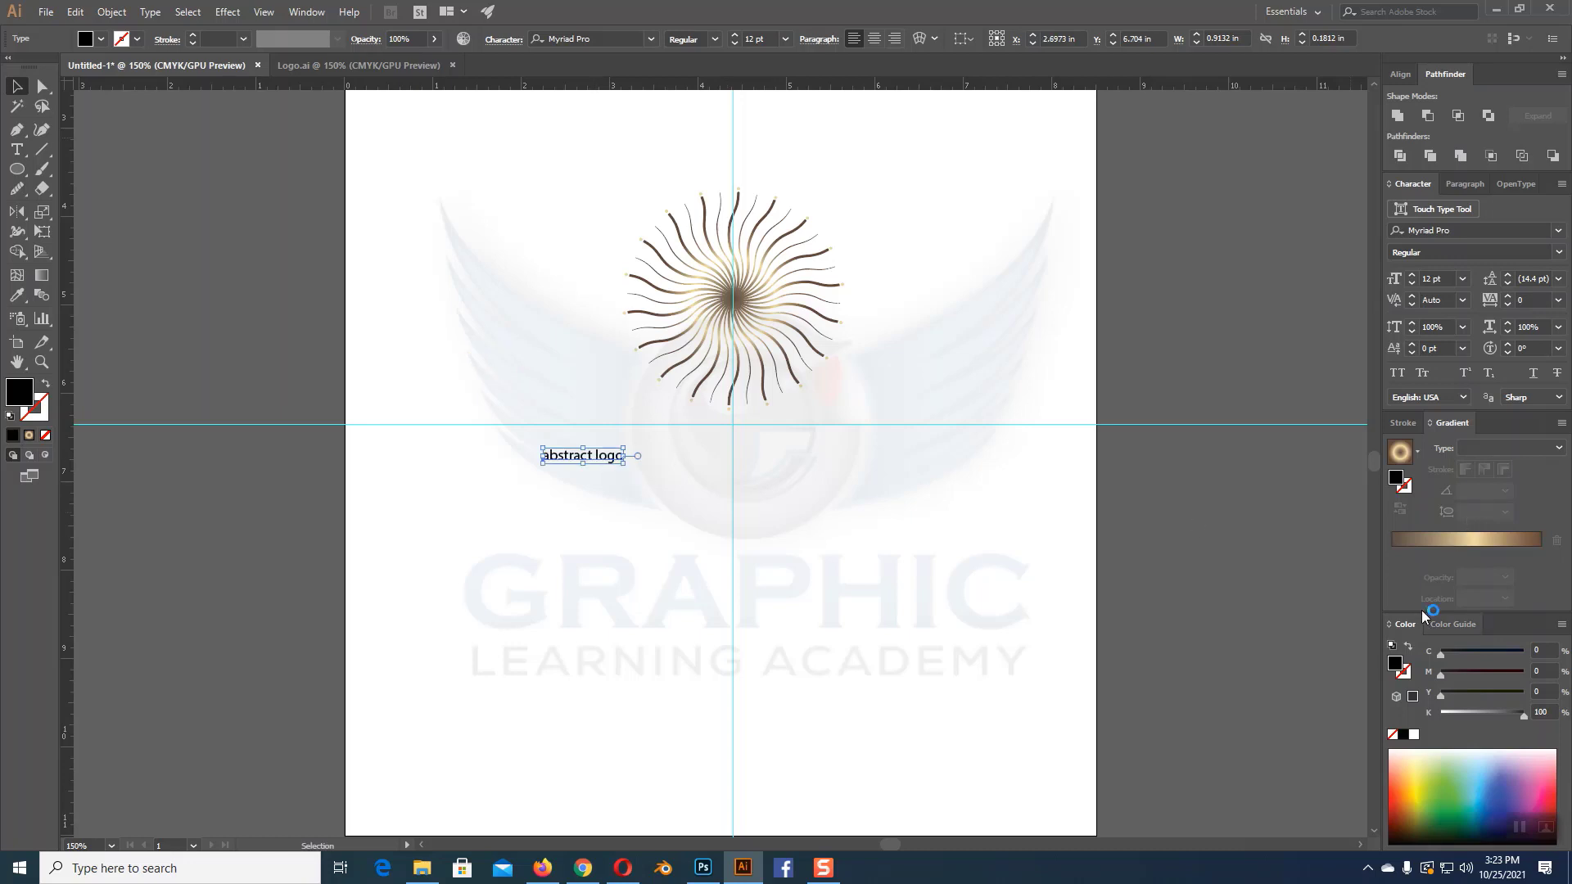
# Step: Enlarge the "abstract logo" text to 57 pt and set it in all caps
pyautogui.click(1412, 276)
pyautogui.click(1412, 276)
pyautogui.click(1411, 276)
pyautogui.moveTo(1412, 276); pyautogui.dragTo(1412, 279)
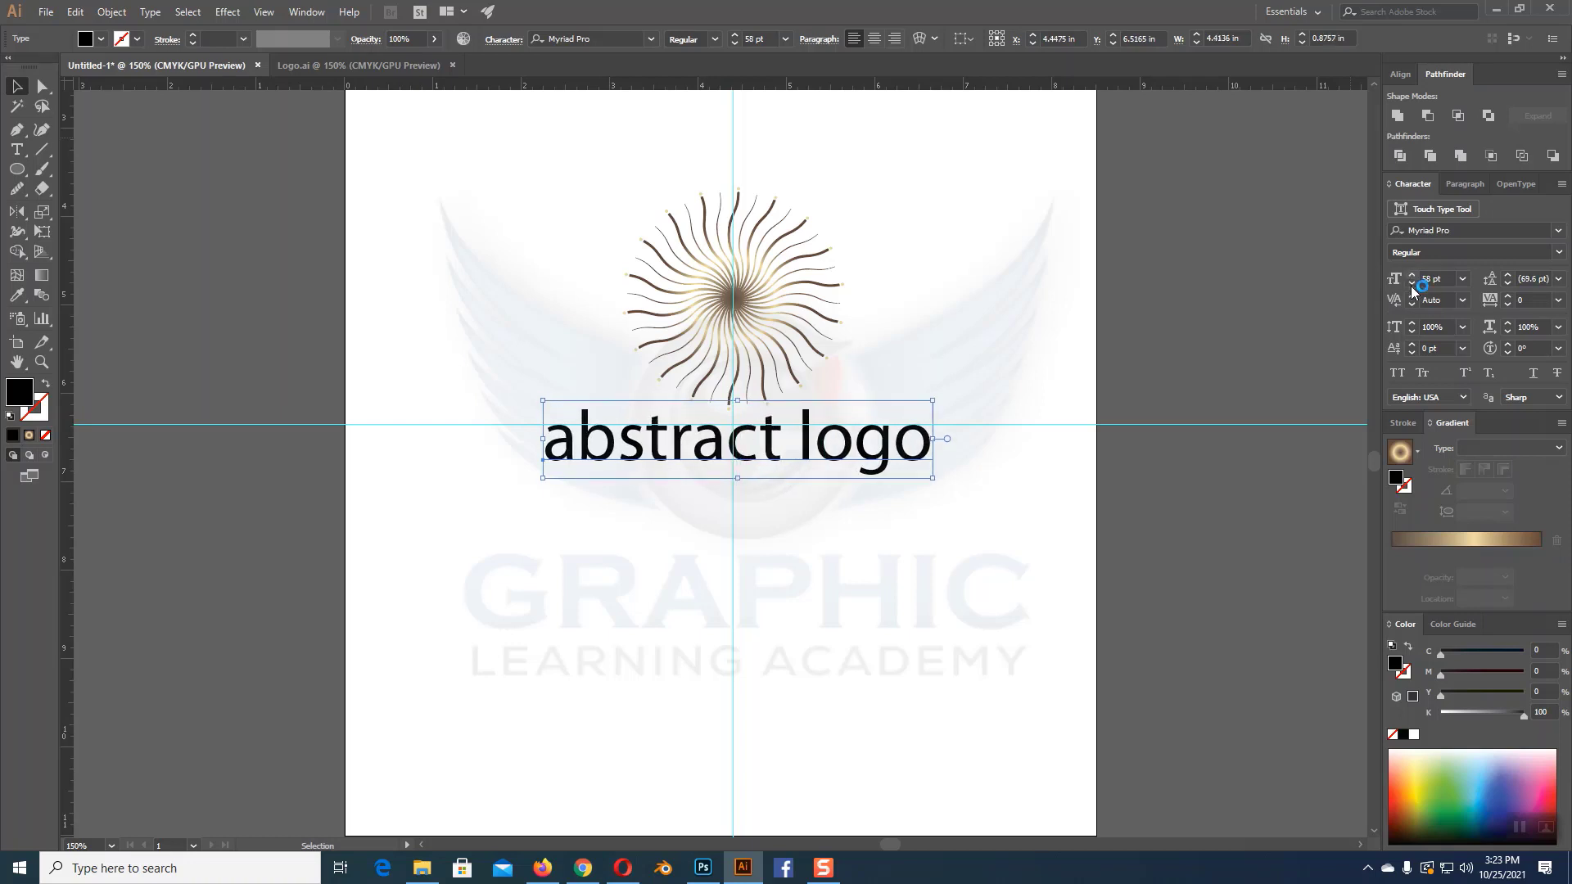
pyautogui.click(1412, 284)
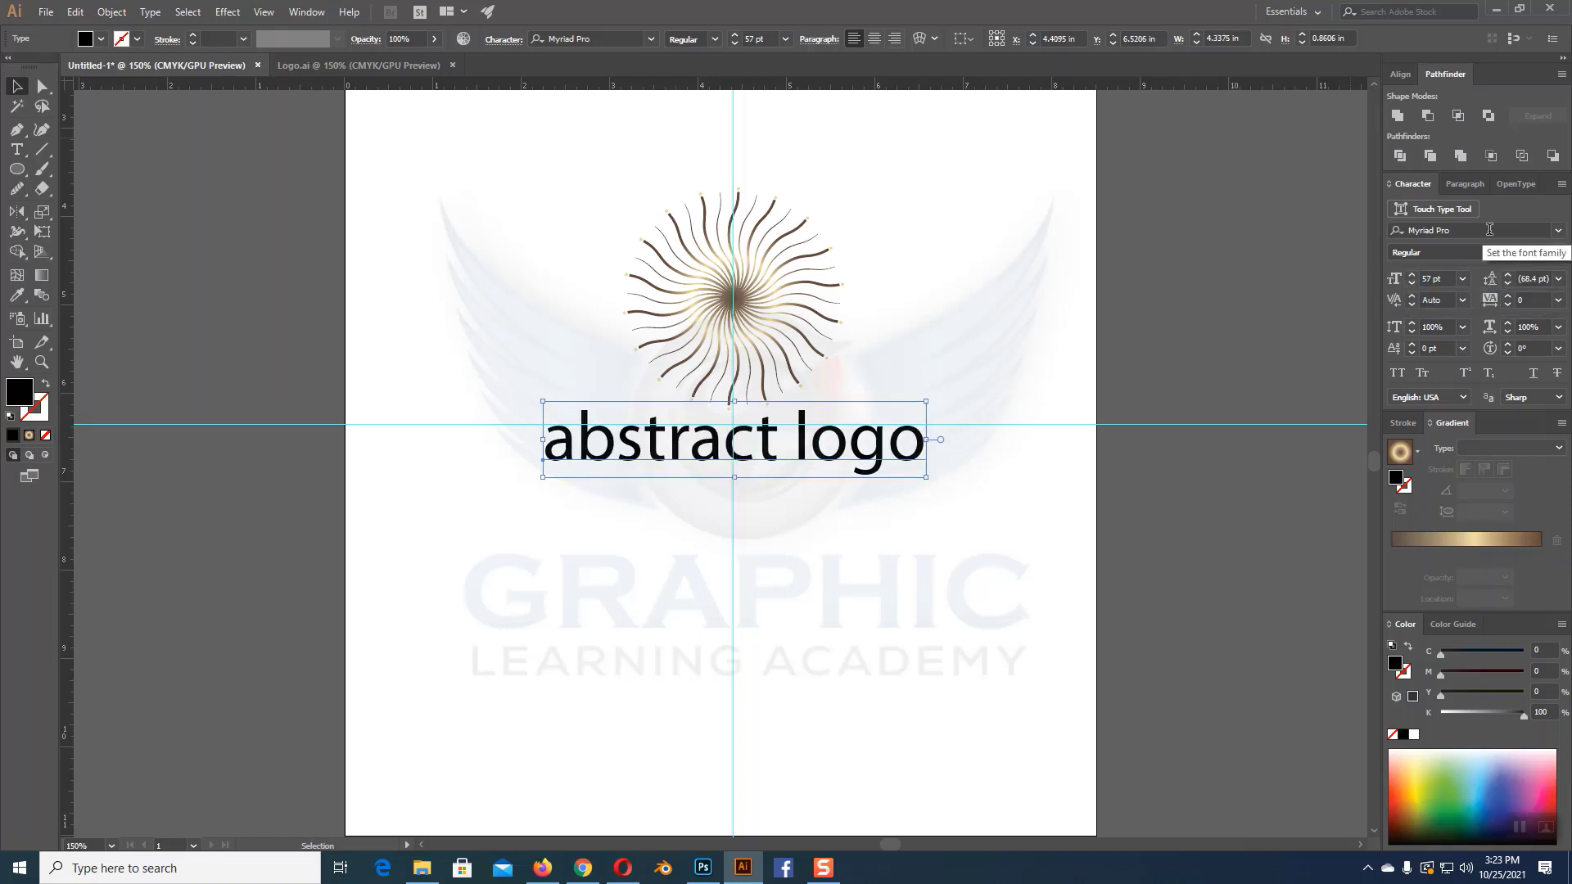
pyautogui.click(1401, 374)
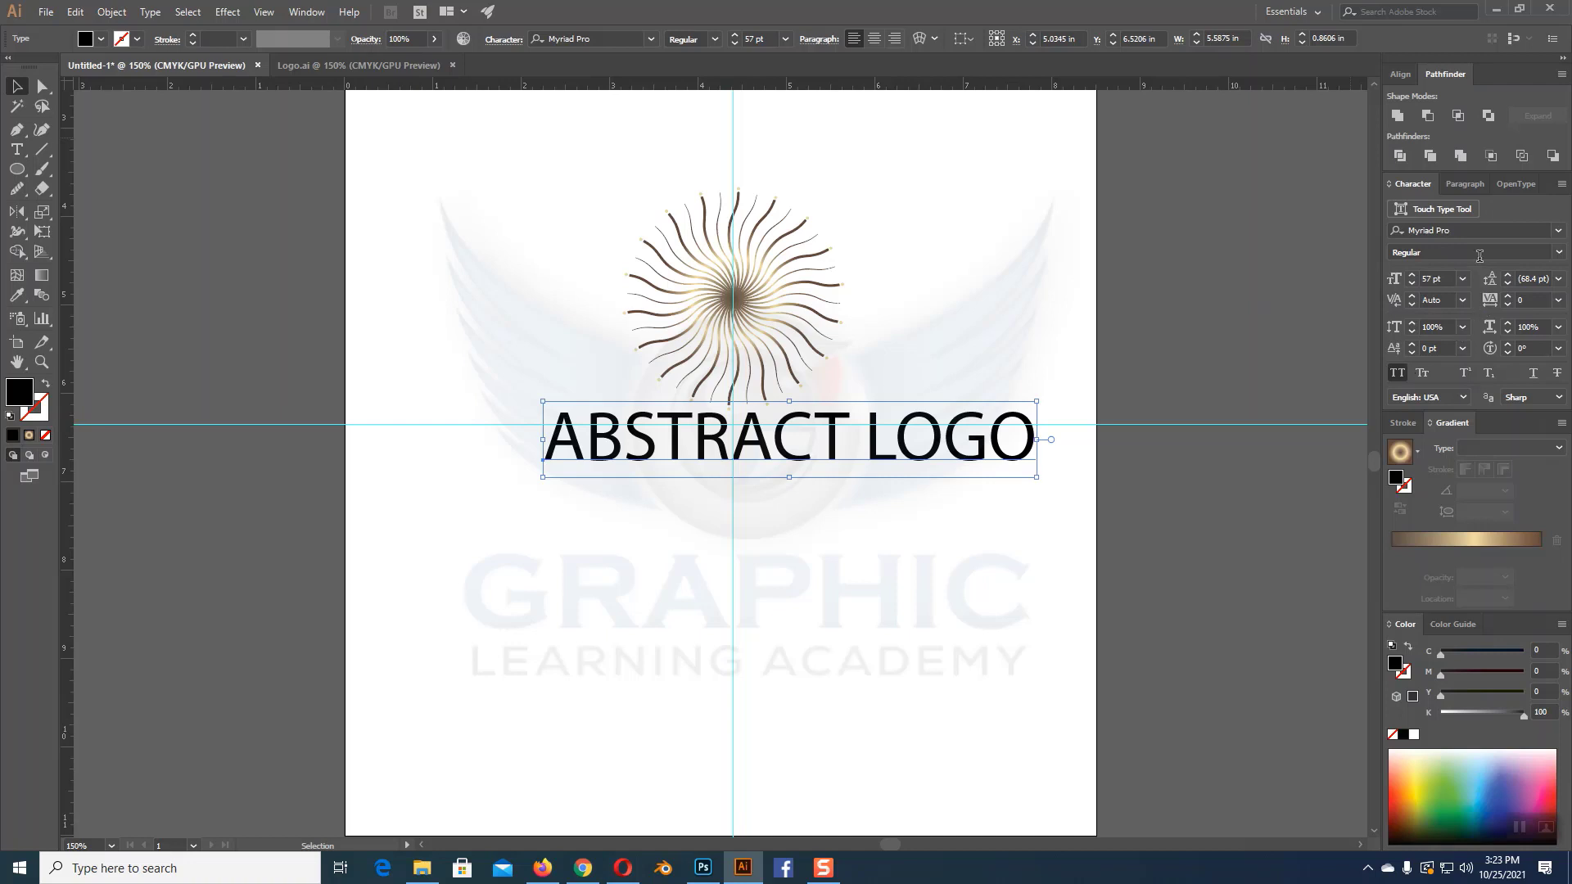
# Step: Try the Nexa font in Bold on the logo text
pyautogui.click(1558, 230)
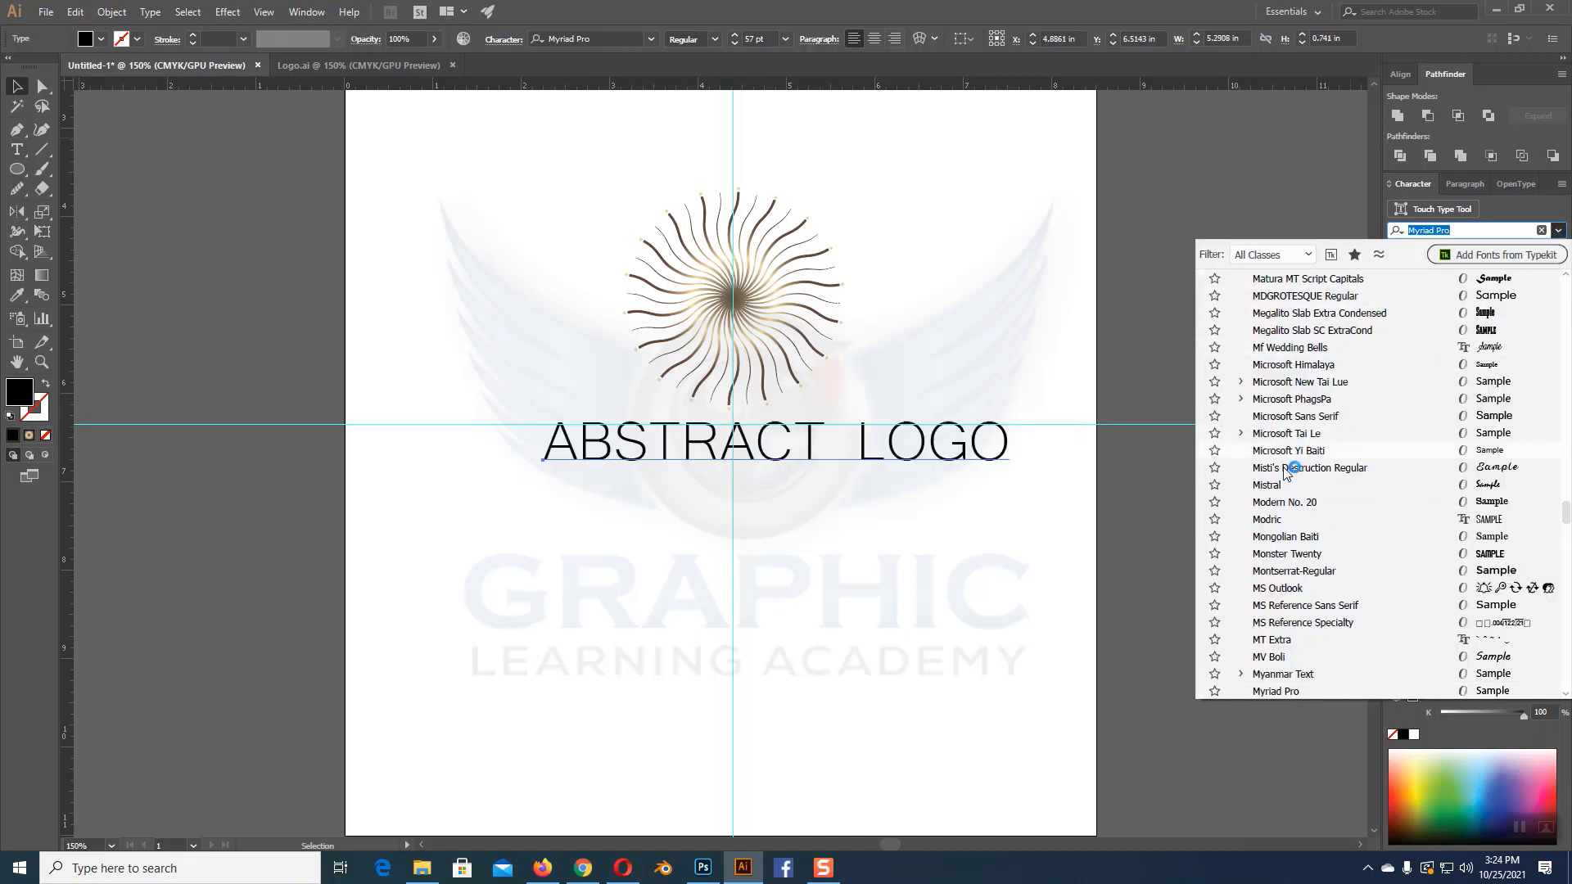
pyautogui.scroll(-1, 1285, 491)
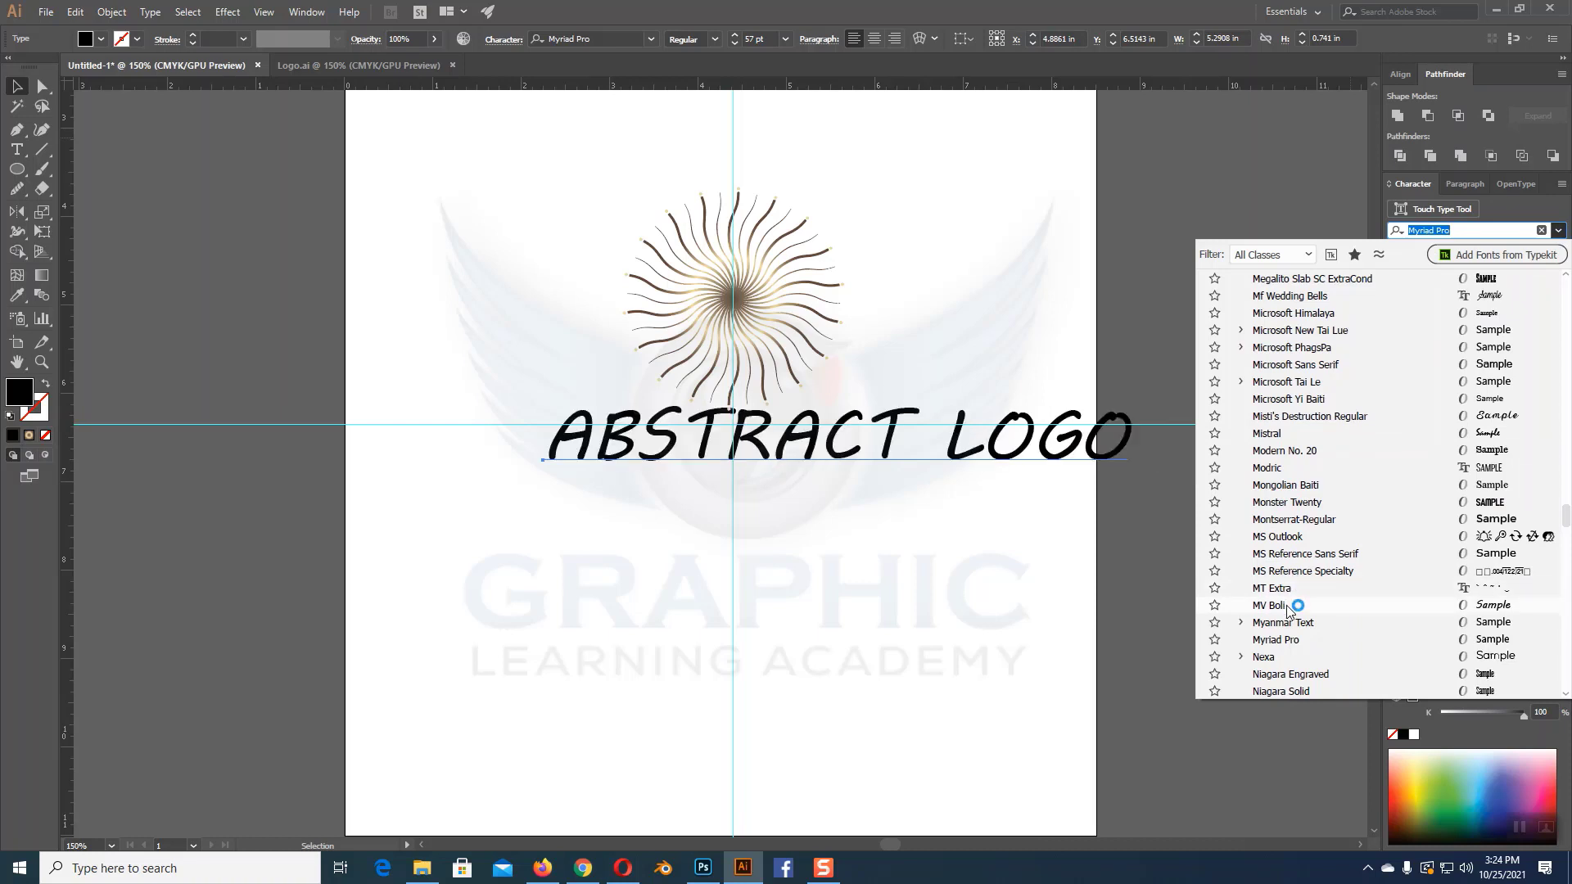
pyautogui.click(1271, 660)
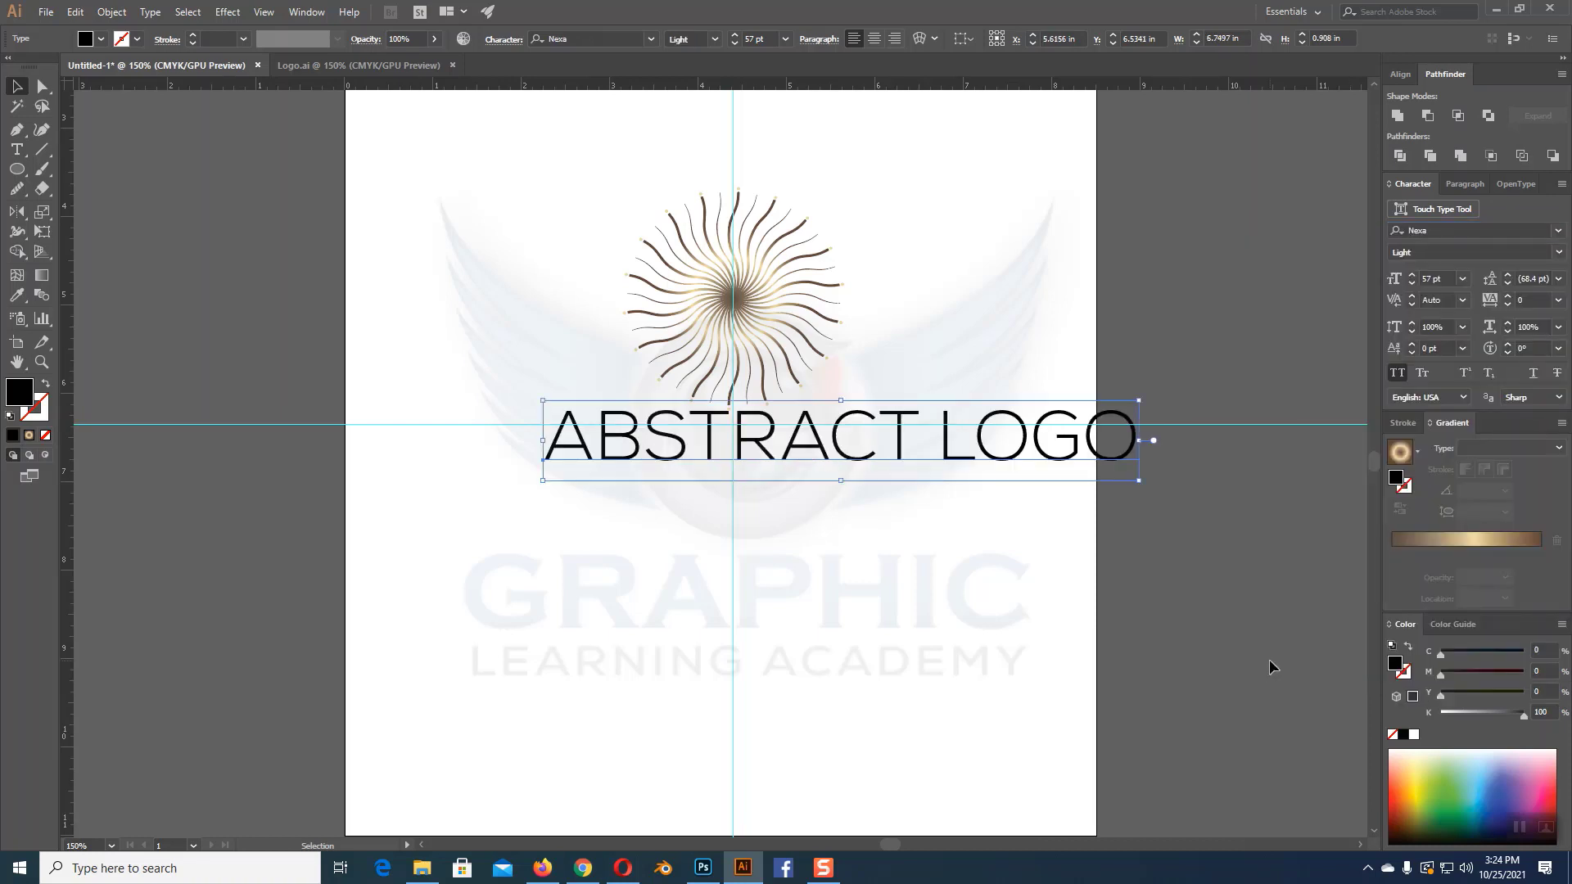
pyautogui.click(1559, 252)
pyautogui.click(1448, 288)
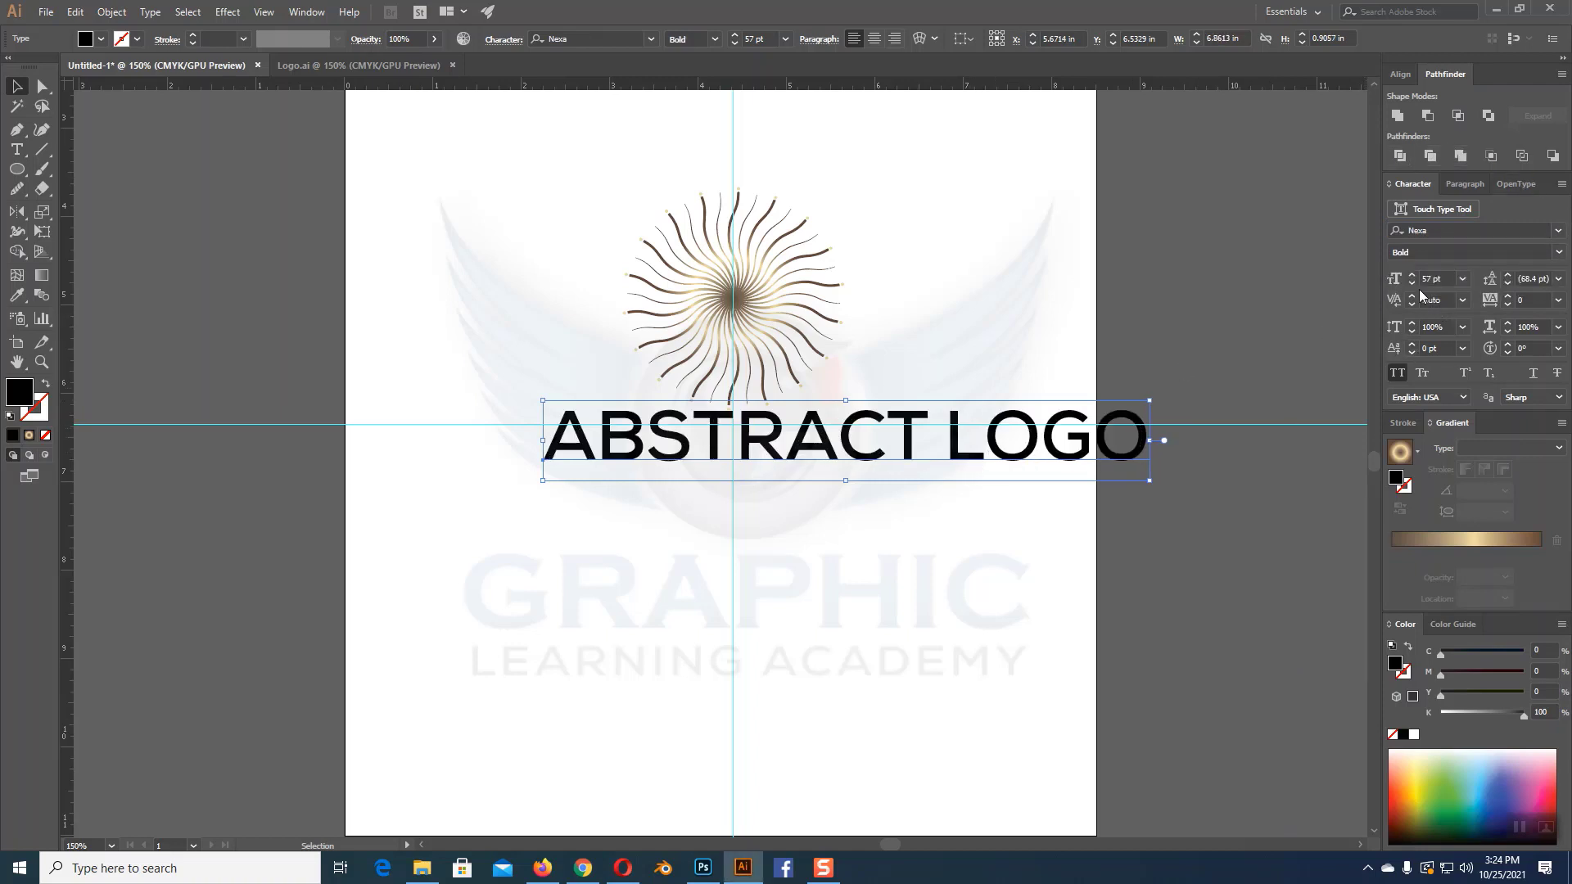
# Step: Reduce the logo text's font size to 46 pt
pyautogui.click(1413, 283)
pyautogui.click(1413, 282)
pyautogui.click(1412, 282)
pyautogui.click(1412, 282)
pyautogui.click(1412, 283)
pyautogui.click(1412, 282)
pyautogui.click(1413, 283)
pyautogui.click(1412, 283)
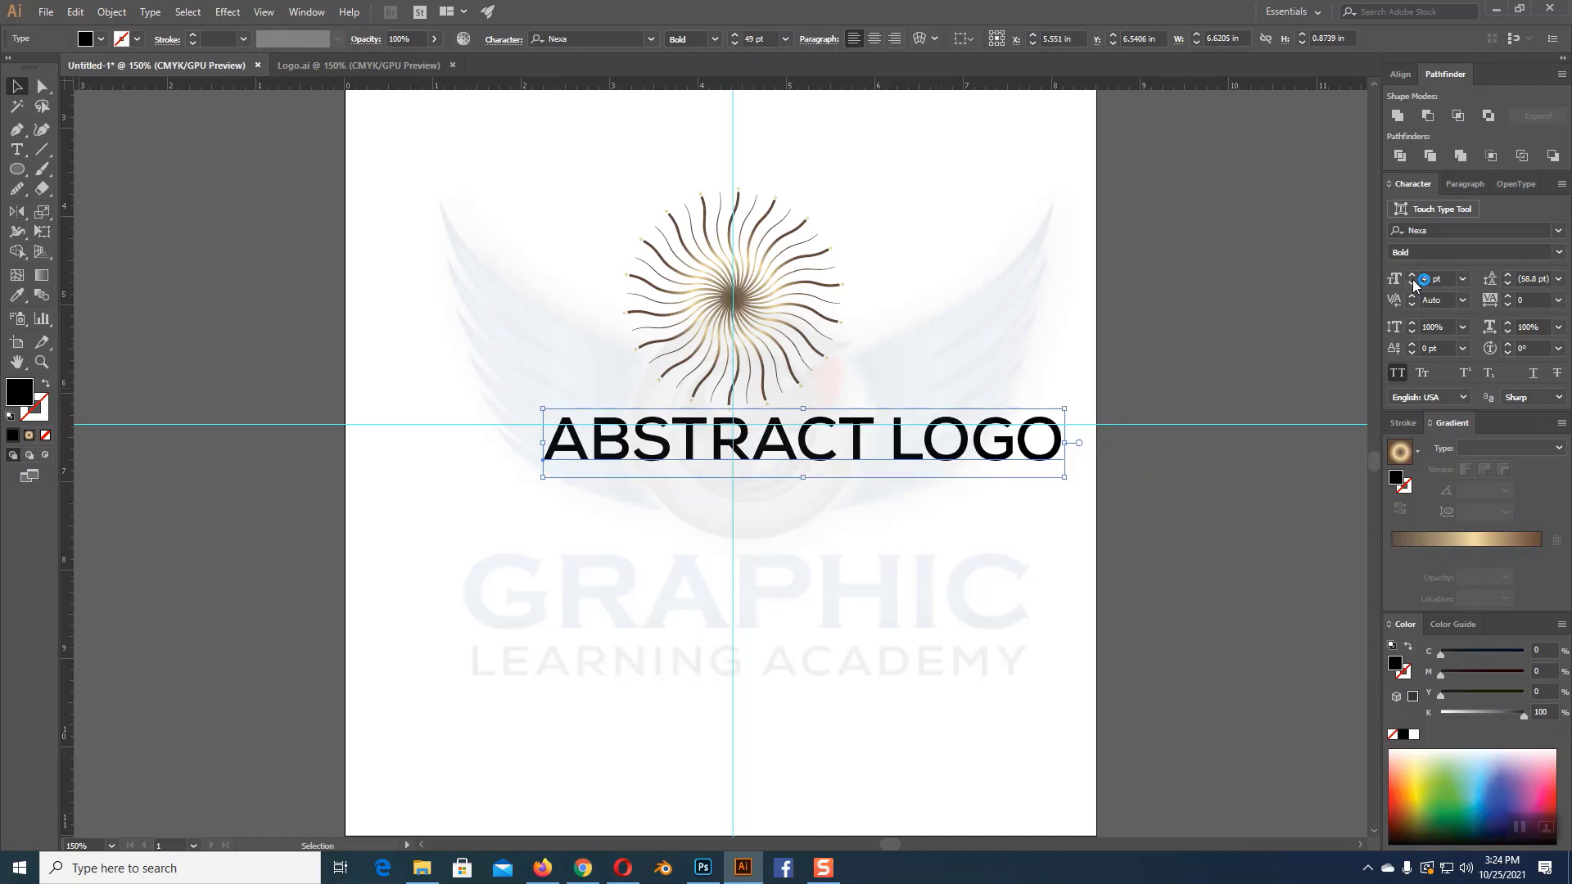
pyautogui.click(1413, 283)
pyautogui.click(1413, 282)
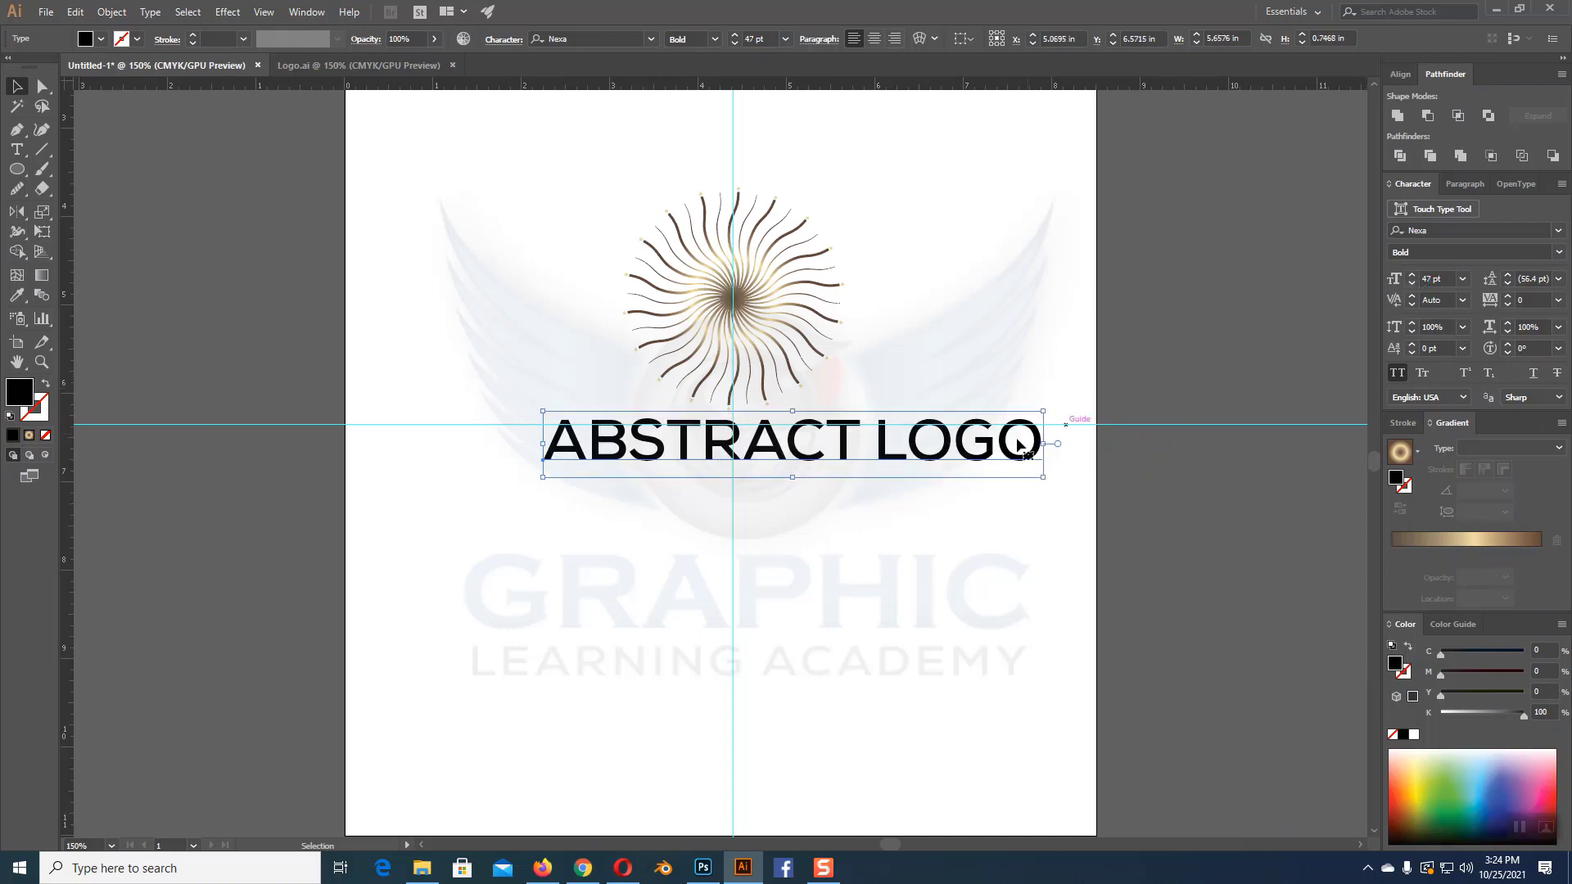
pyautogui.click(1415, 283)
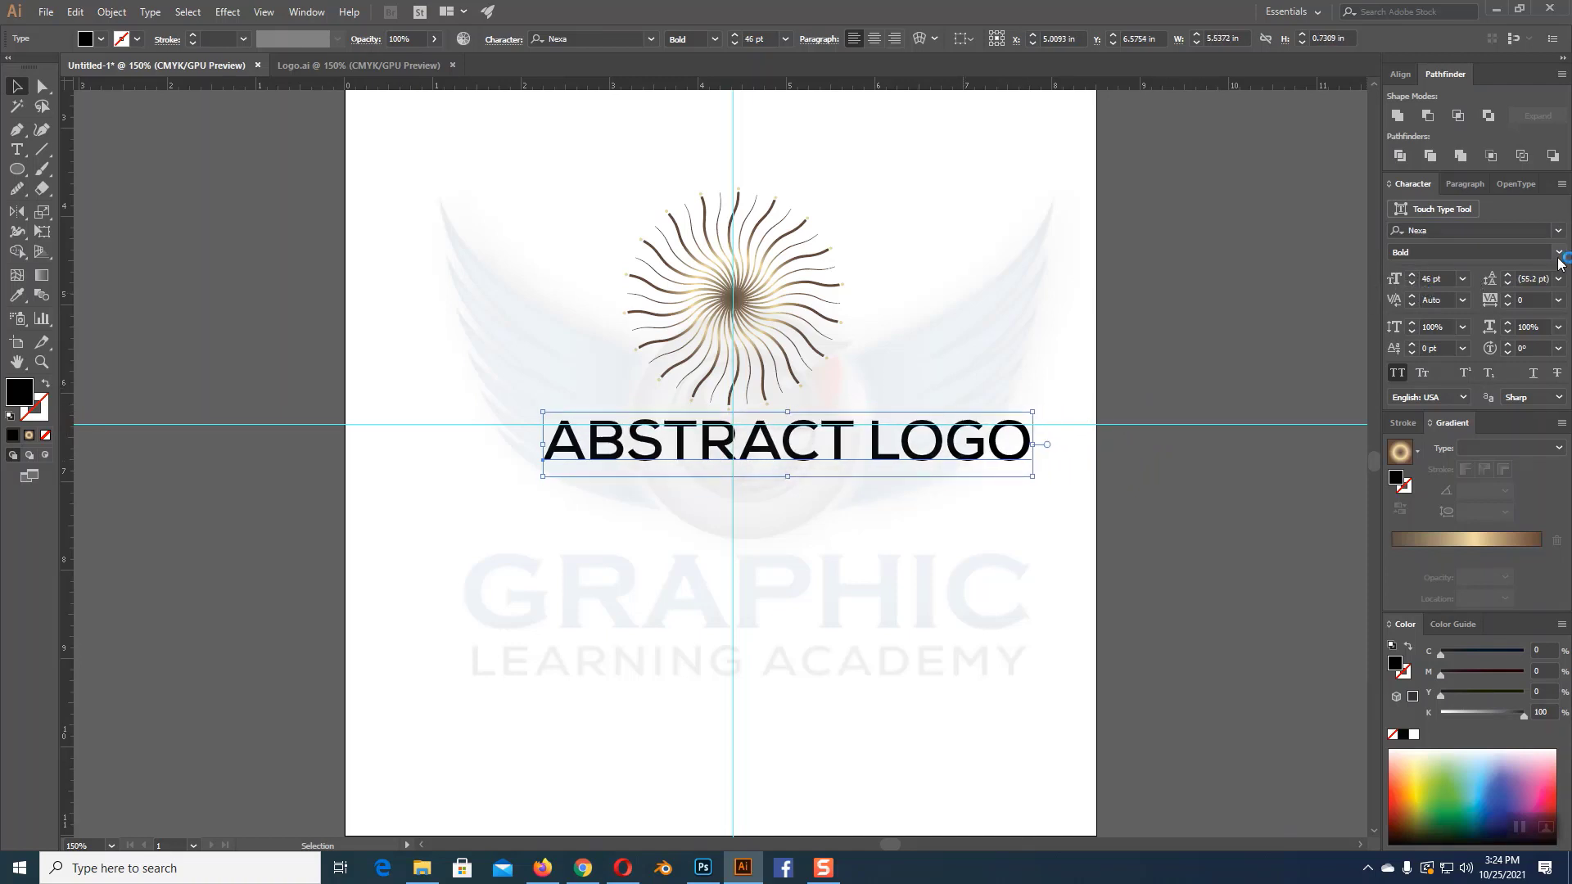
# Step: Change the logo text's font to Please Regular
pyautogui.click(1558, 230)
pyautogui.scroll(-6, 1312, 515)
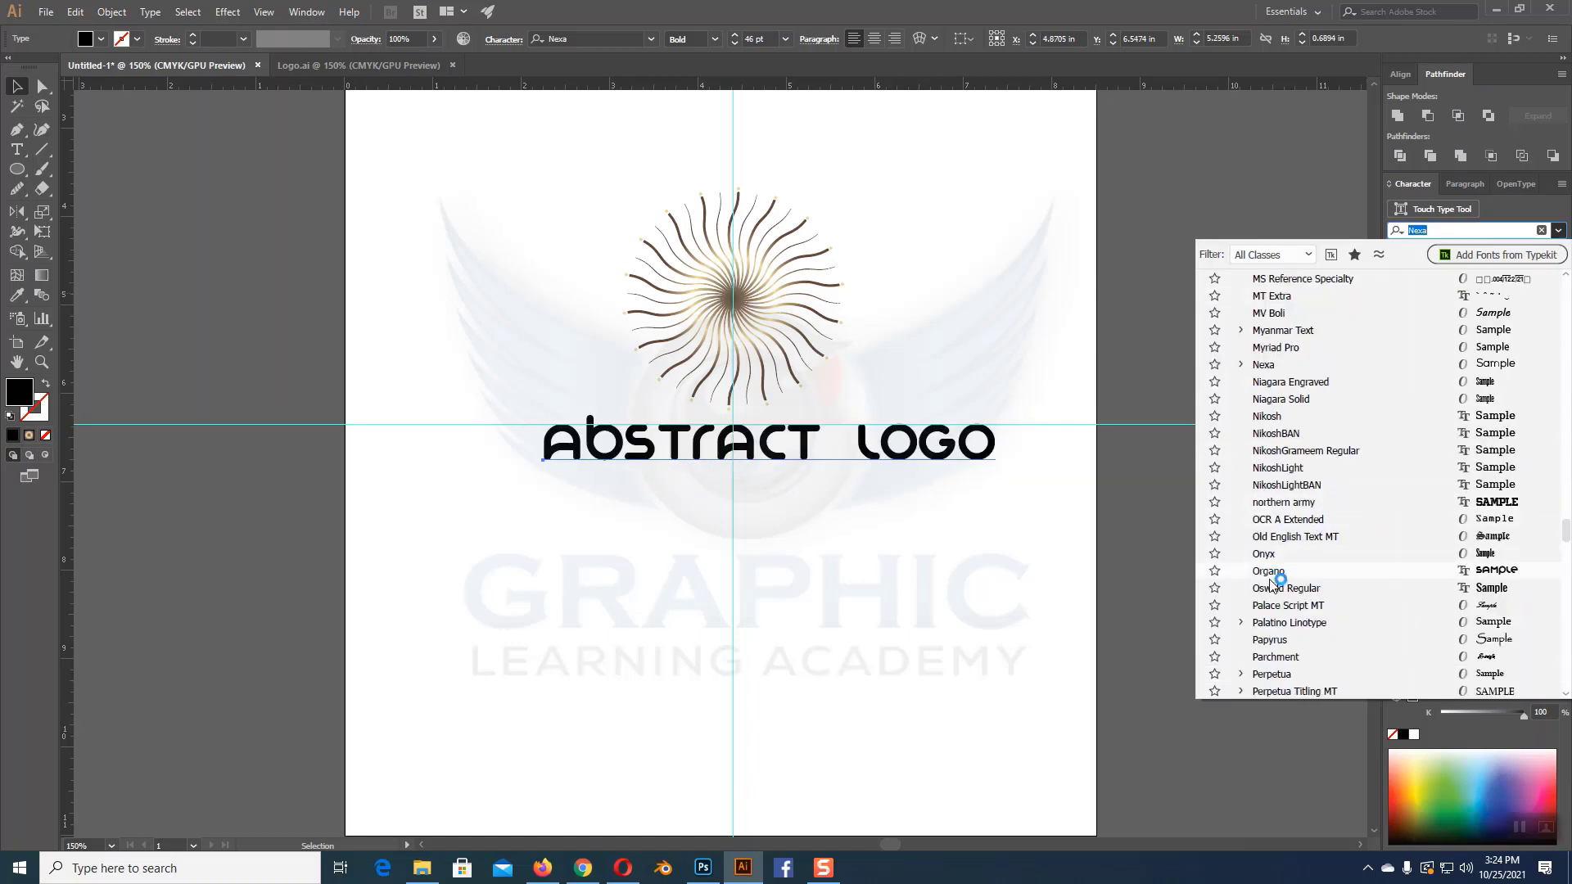
pyautogui.scroll(-2, 1271, 583)
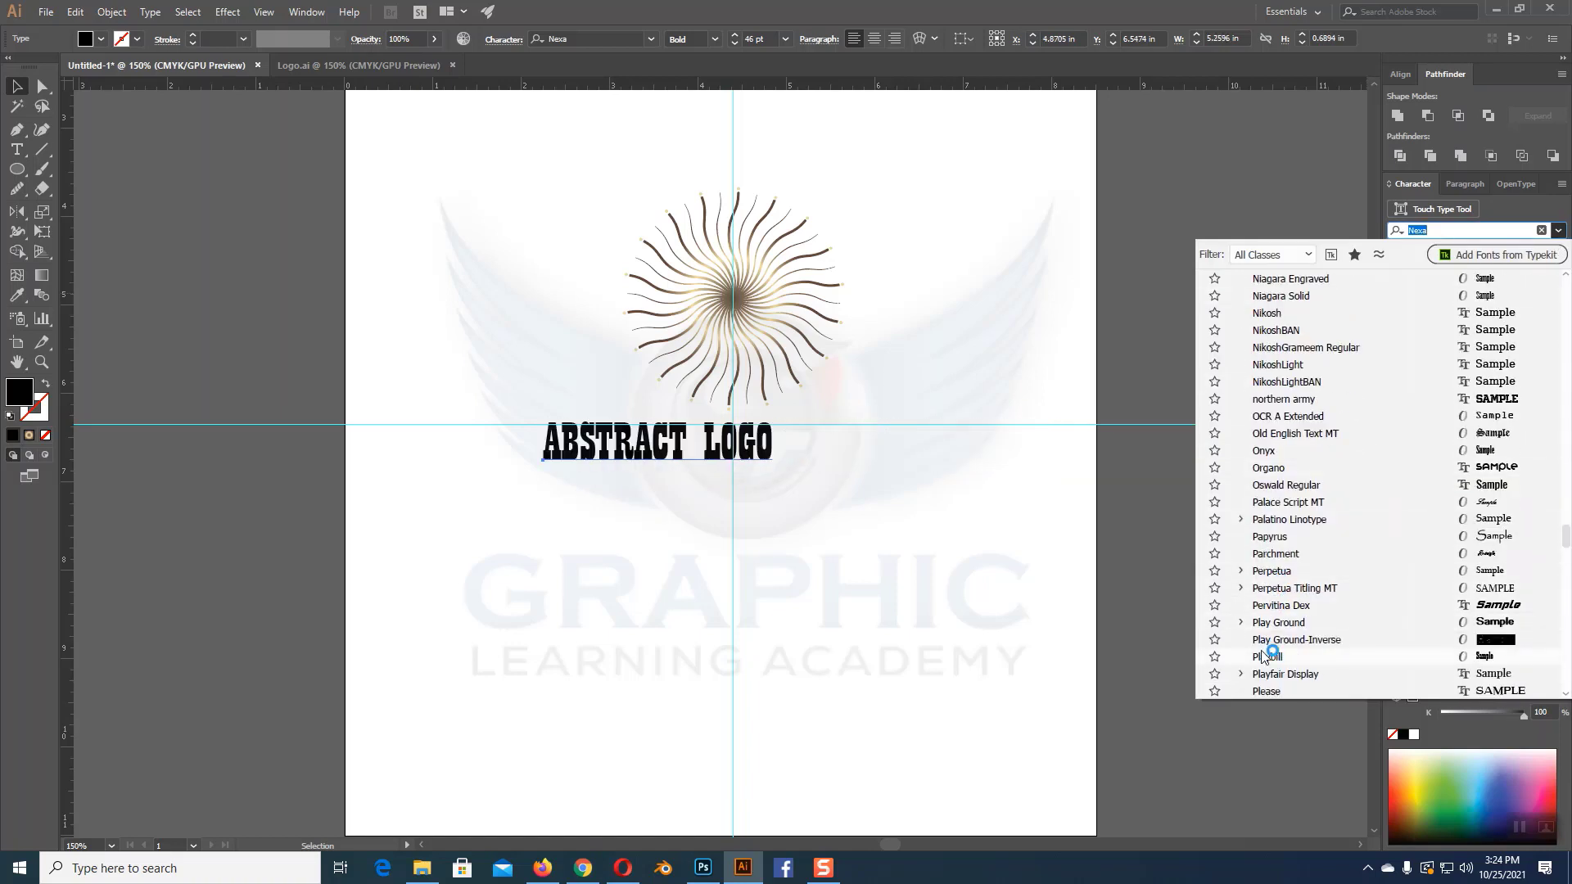
pyautogui.click(1266, 693)
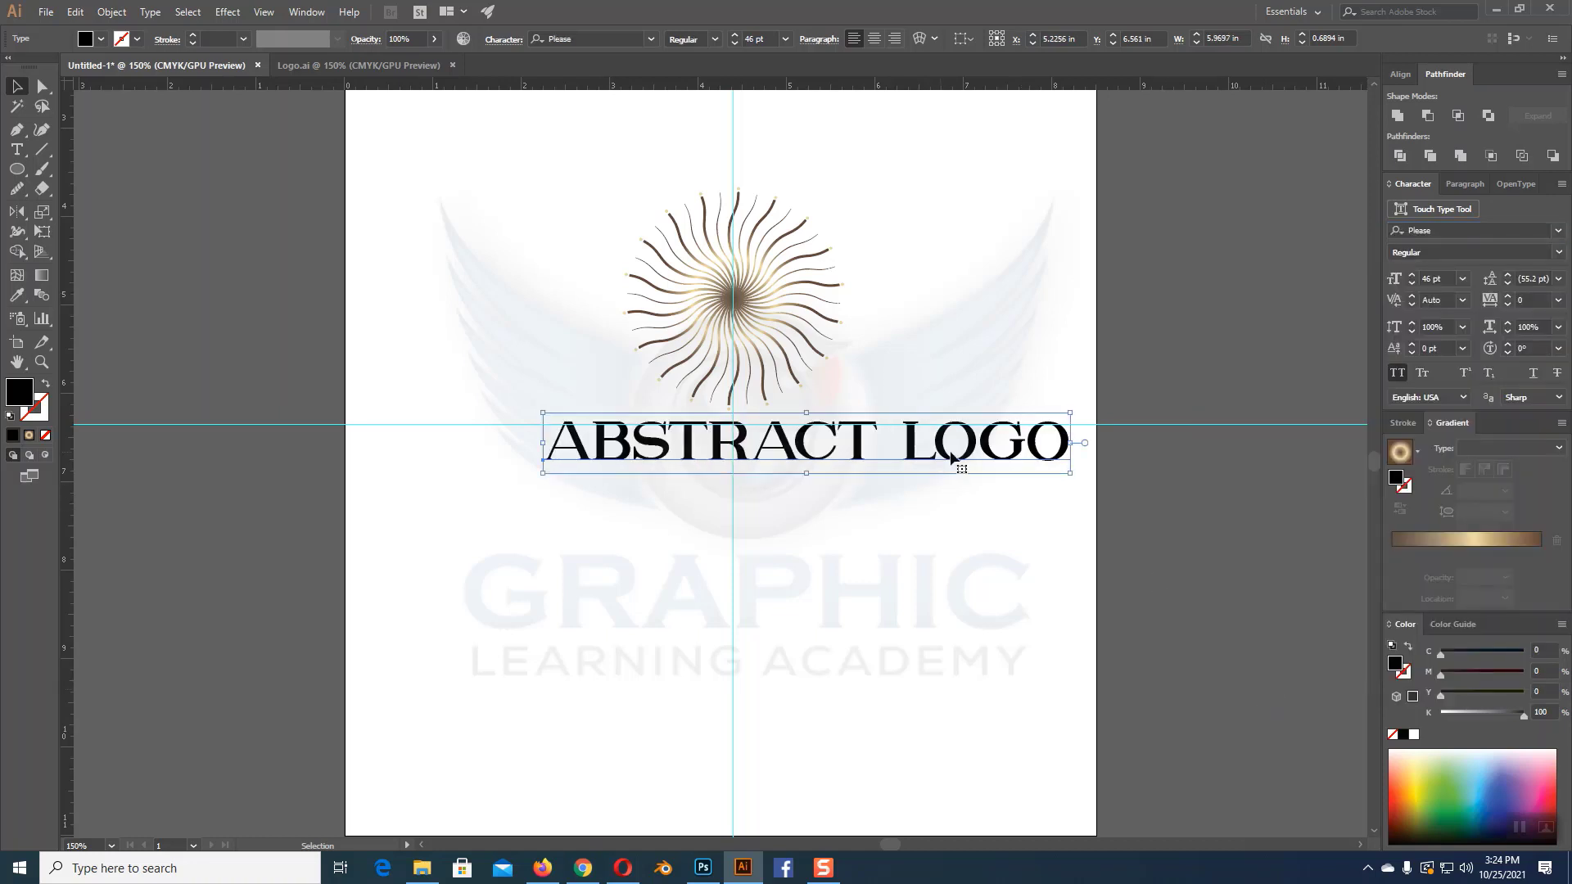
# Step: Centre the logo text on the vertical guide beneath the sunburst and shift it down slightly below the horizontal guide
pyautogui.moveTo(951, 457); pyautogui.dragTo(871, 456)
pyautogui.press('Right')
pyautogui.press('Right')
pyautogui.press('Right')
pyautogui.press('Right')
pyautogui.press('Right')
pyautogui.press('Right')
pyautogui.press('Right')
pyautogui.press('Right')
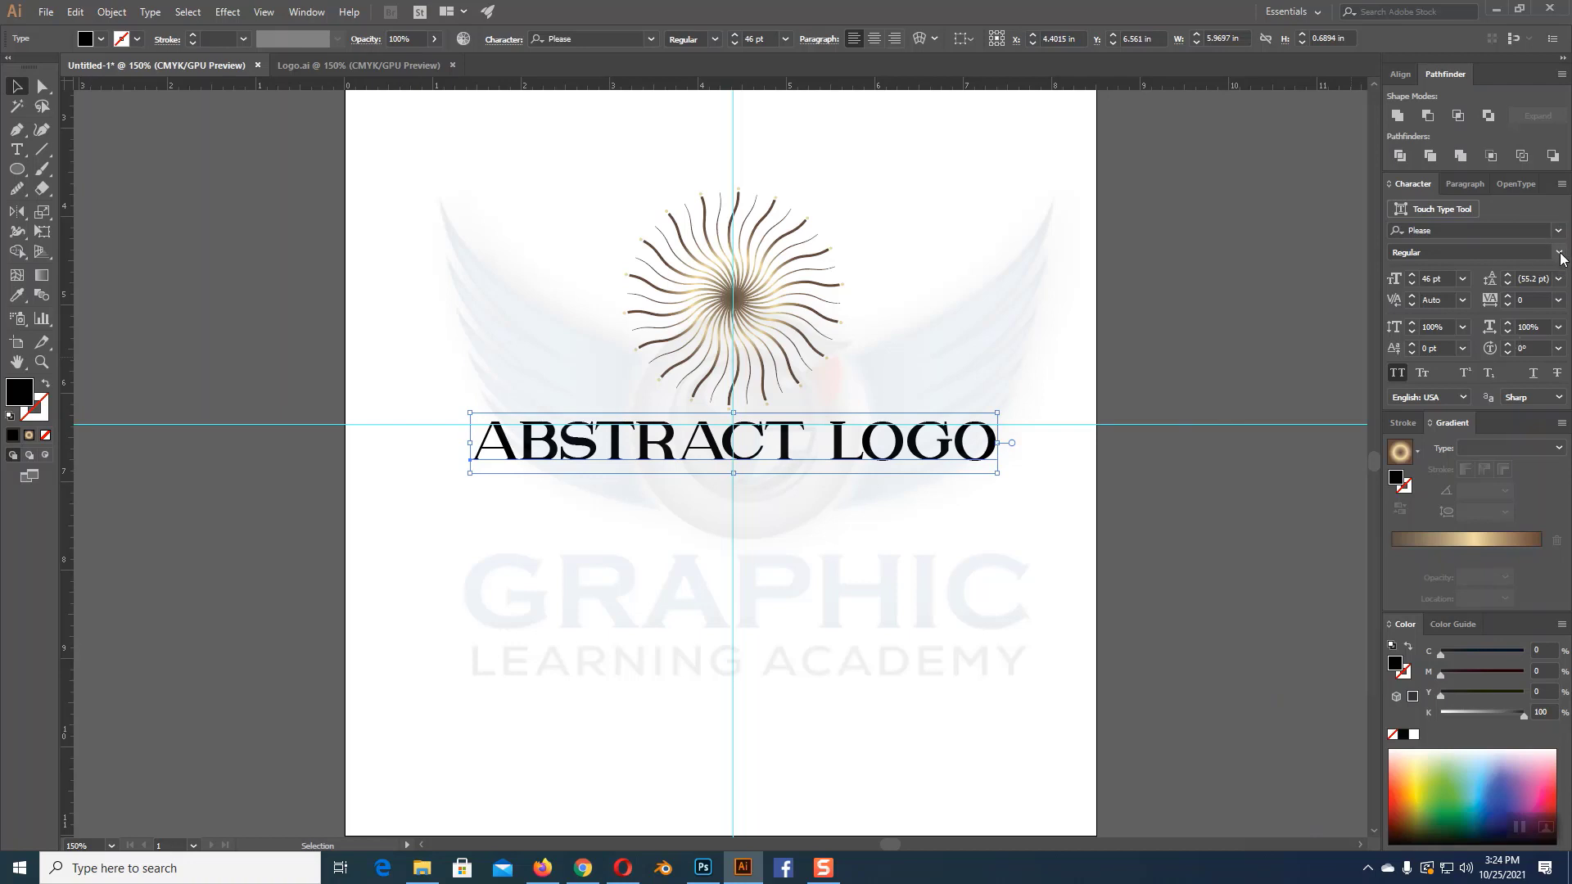
pyautogui.click(928, 527)
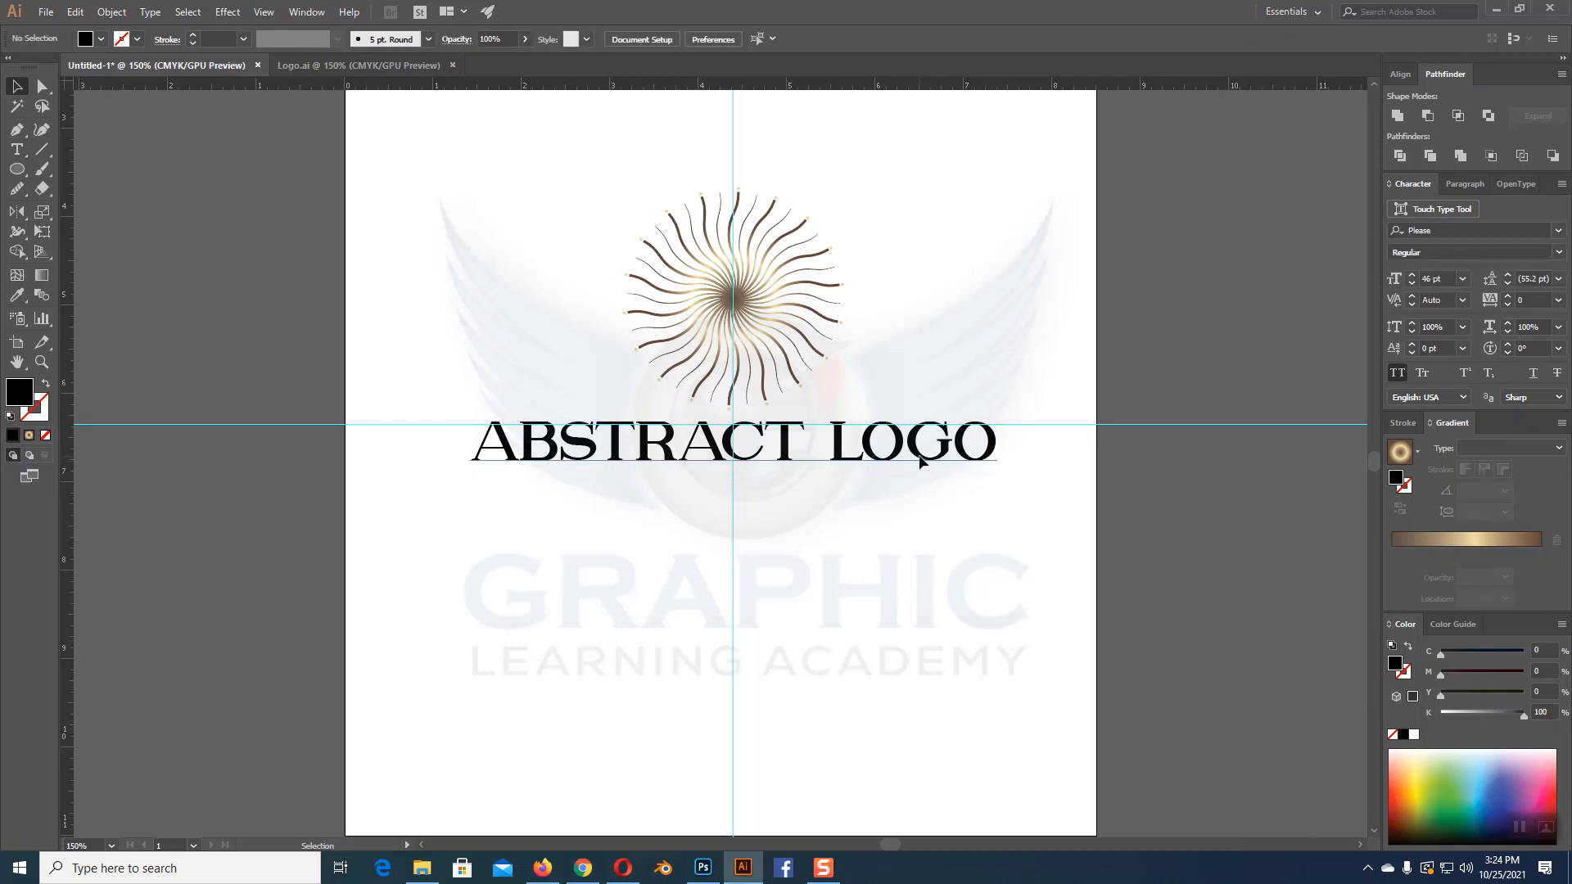
pyautogui.moveTo(920, 462); pyautogui.dragTo(920, 470)
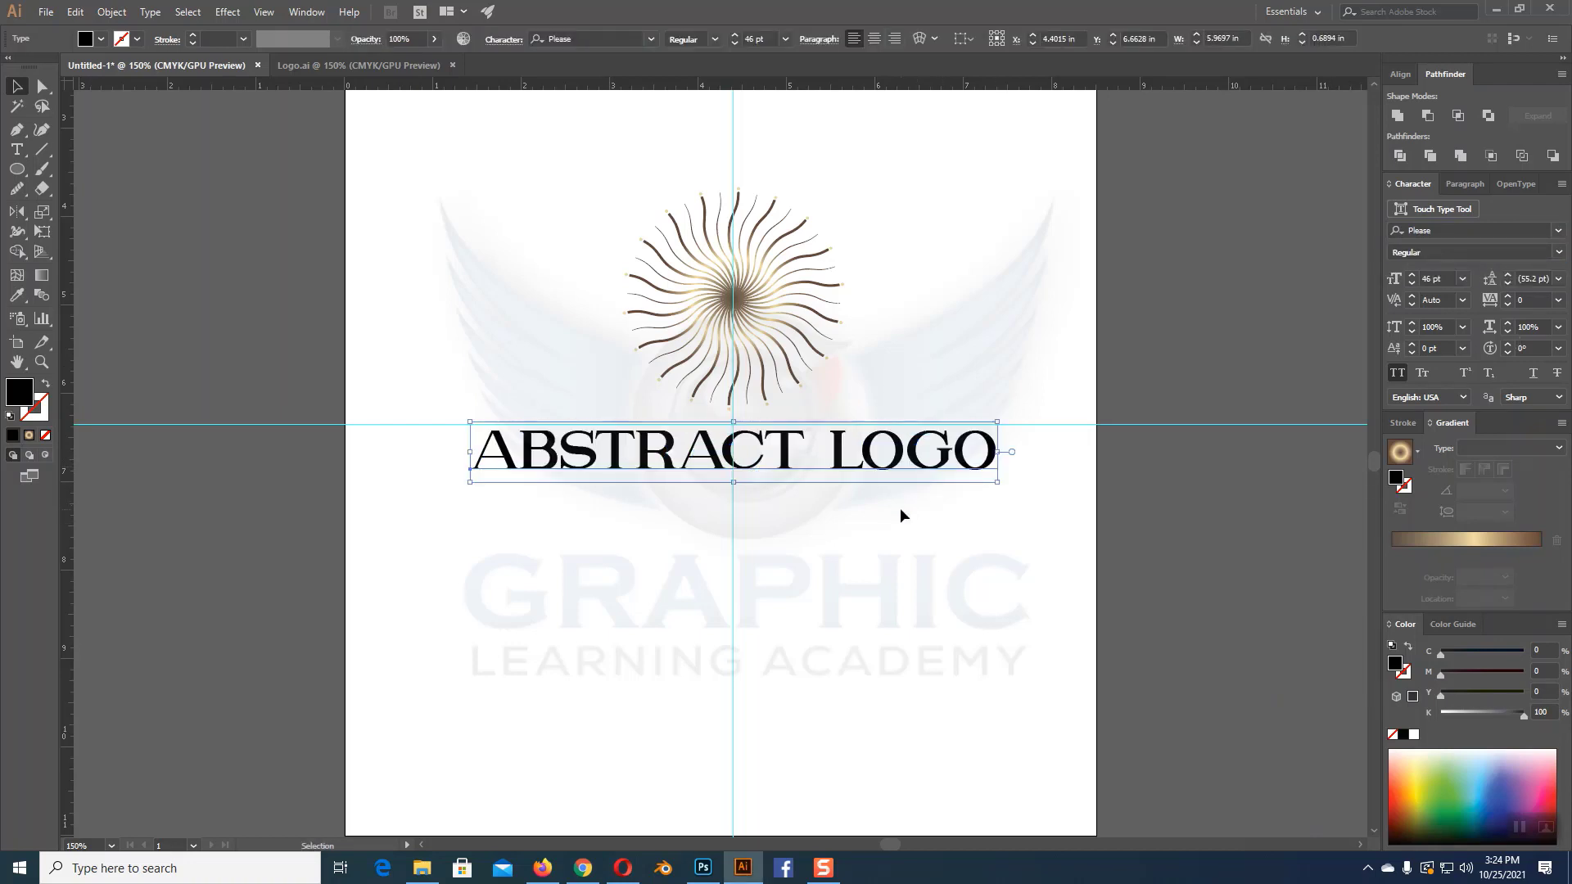
# Step: Convert the logo text to outlines and fill it with the gold linear gradient sampled from the rectangle above
pyautogui.rightClick(854, 468)
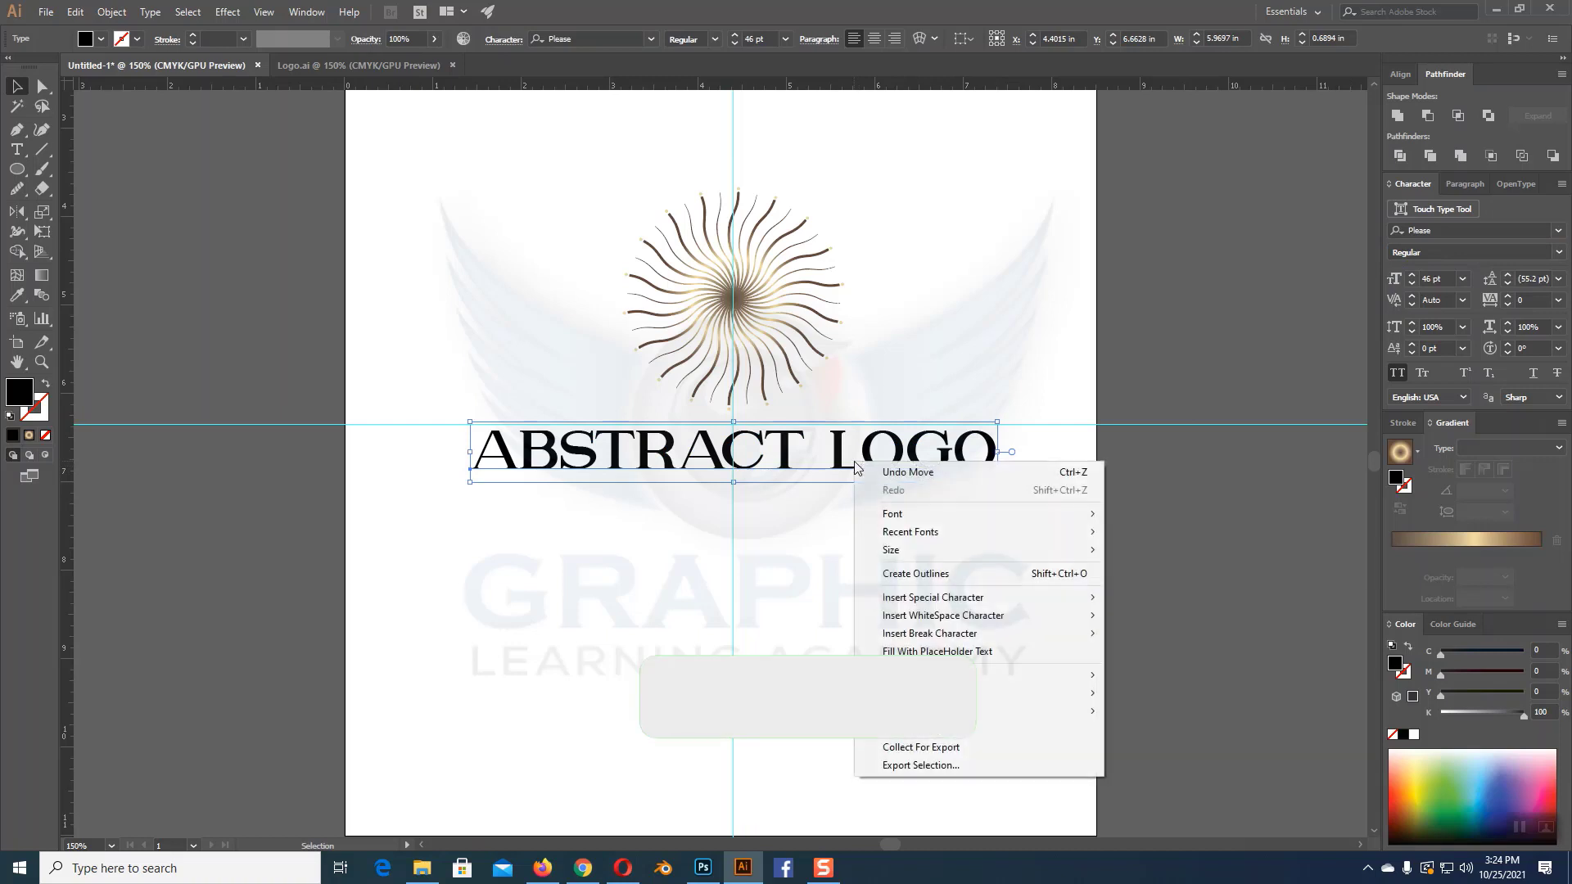
pyautogui.click(899, 578)
pyautogui.scroll(5, 900, 576)
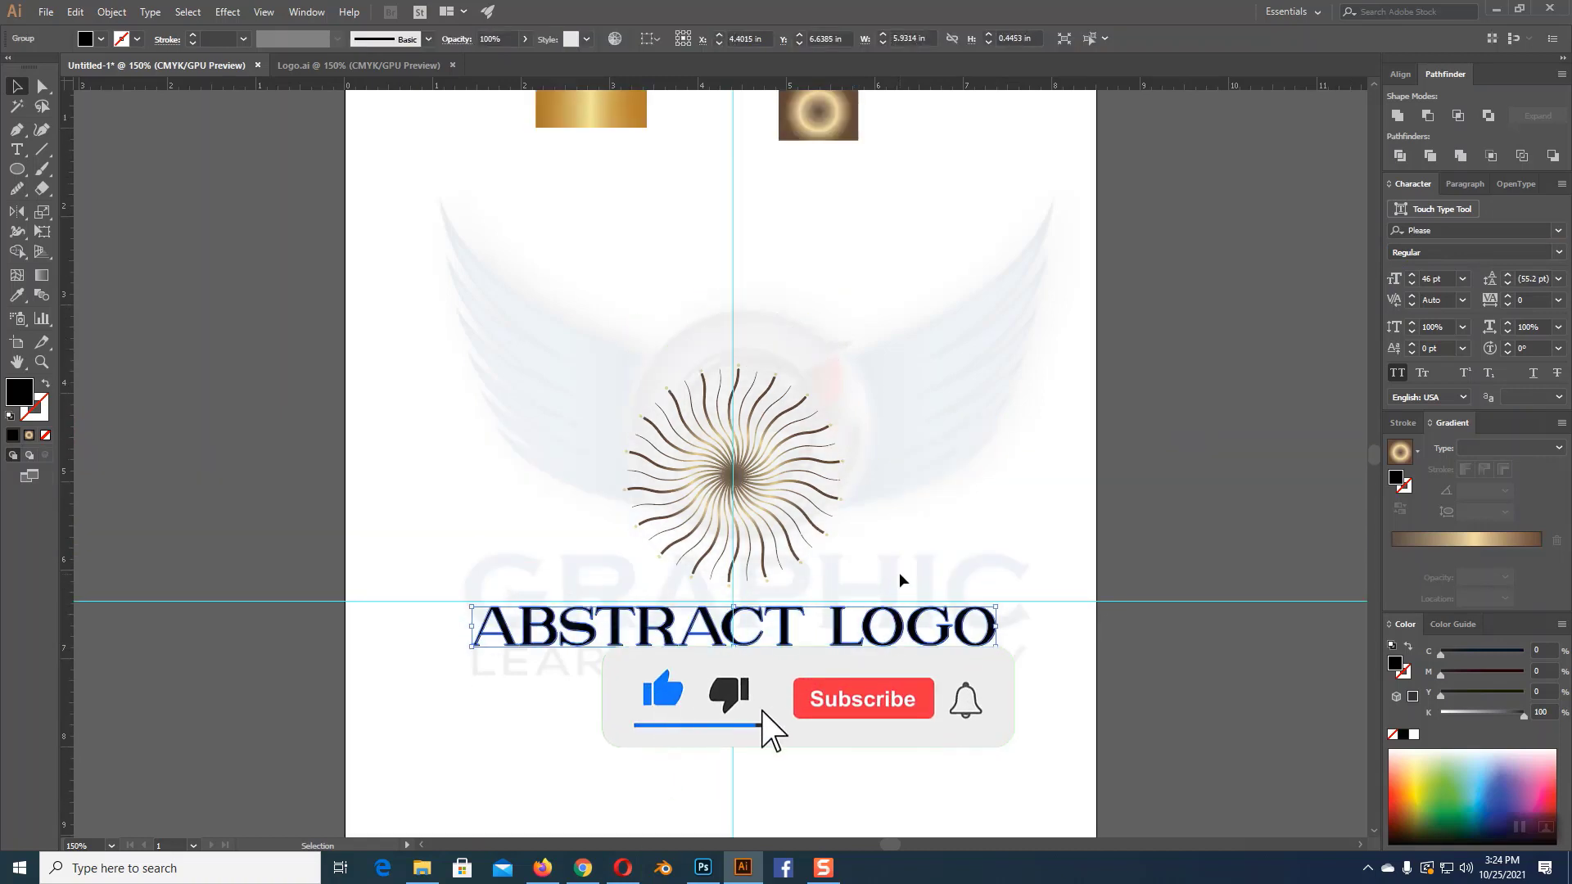
pyautogui.press('i')
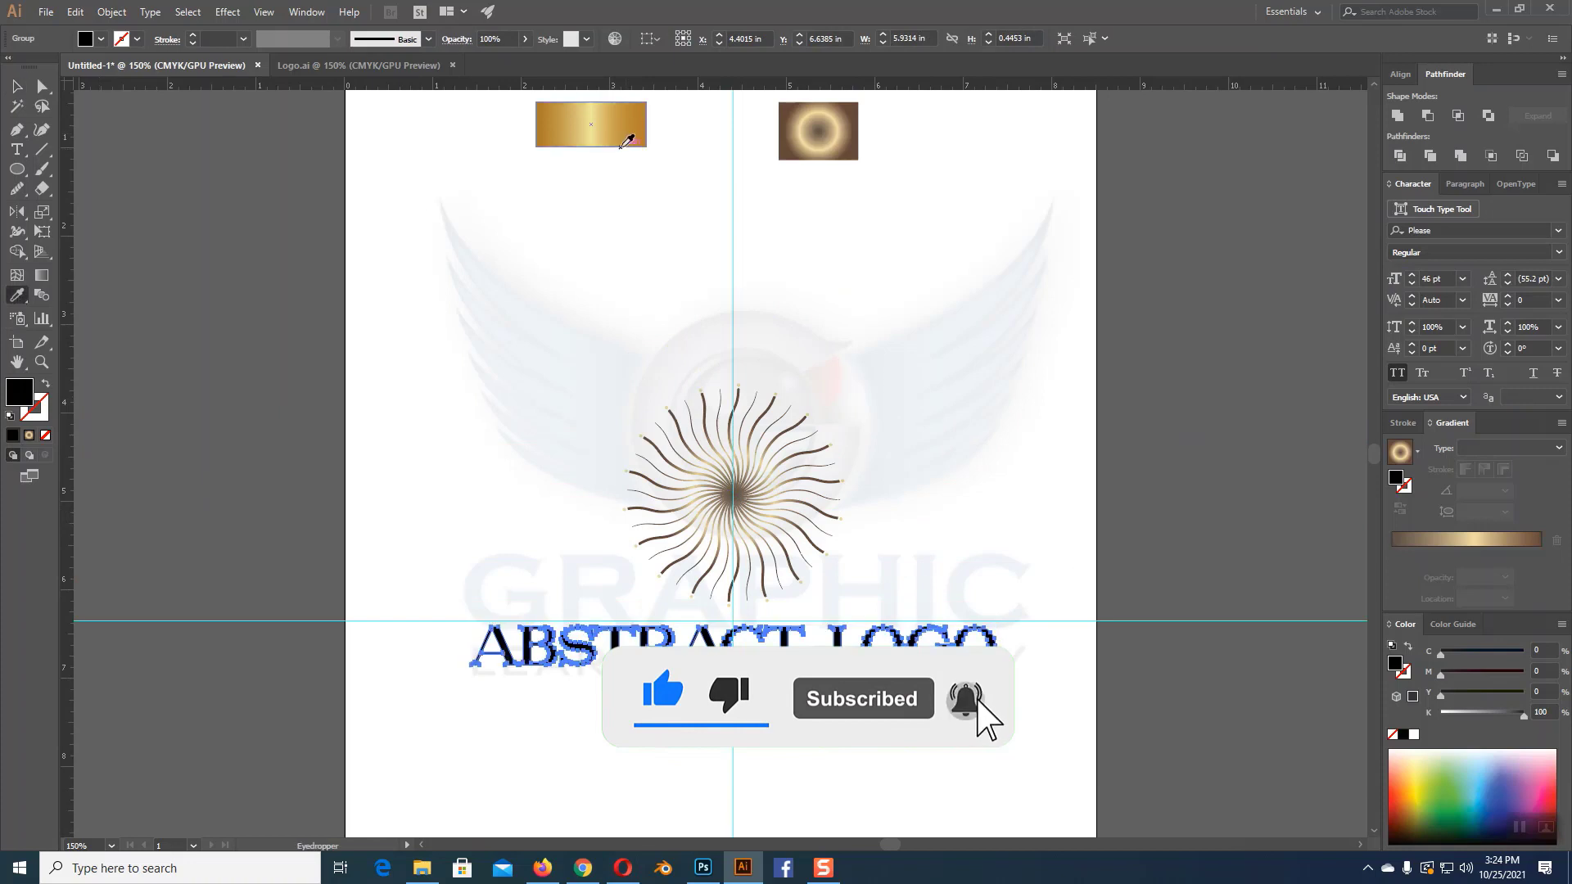
pyautogui.click(631, 120)
# Step: Stretch the gold gradient horizontally as a single blend across the whole ABSTRACT LOGO wordmark
pyautogui.click(42, 276)
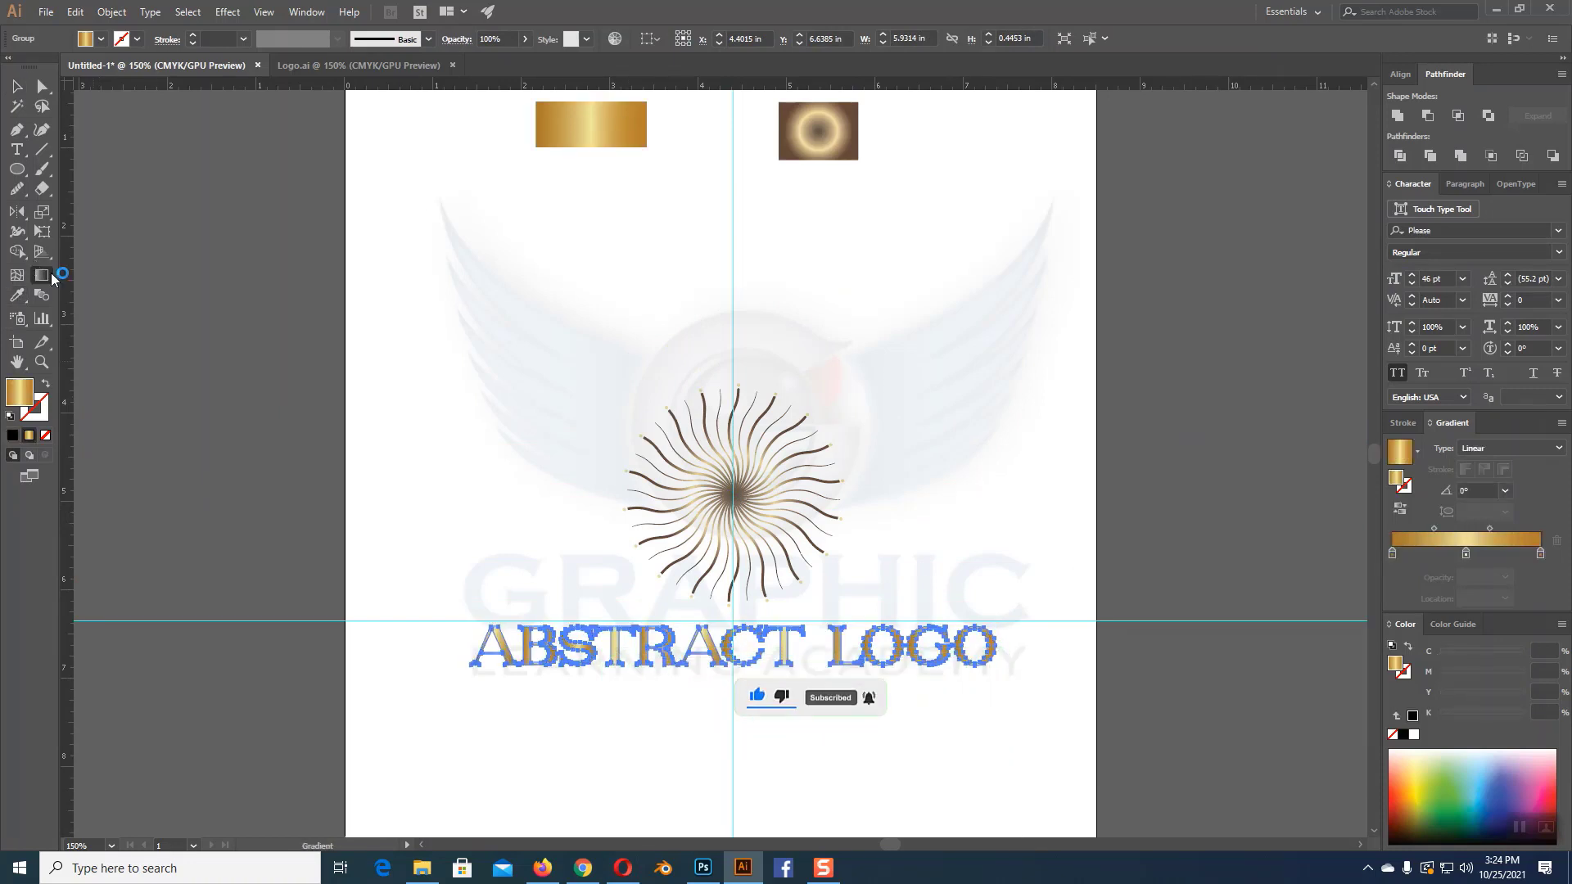
pyautogui.moveTo(483, 647); pyautogui.dragTo(998, 655)
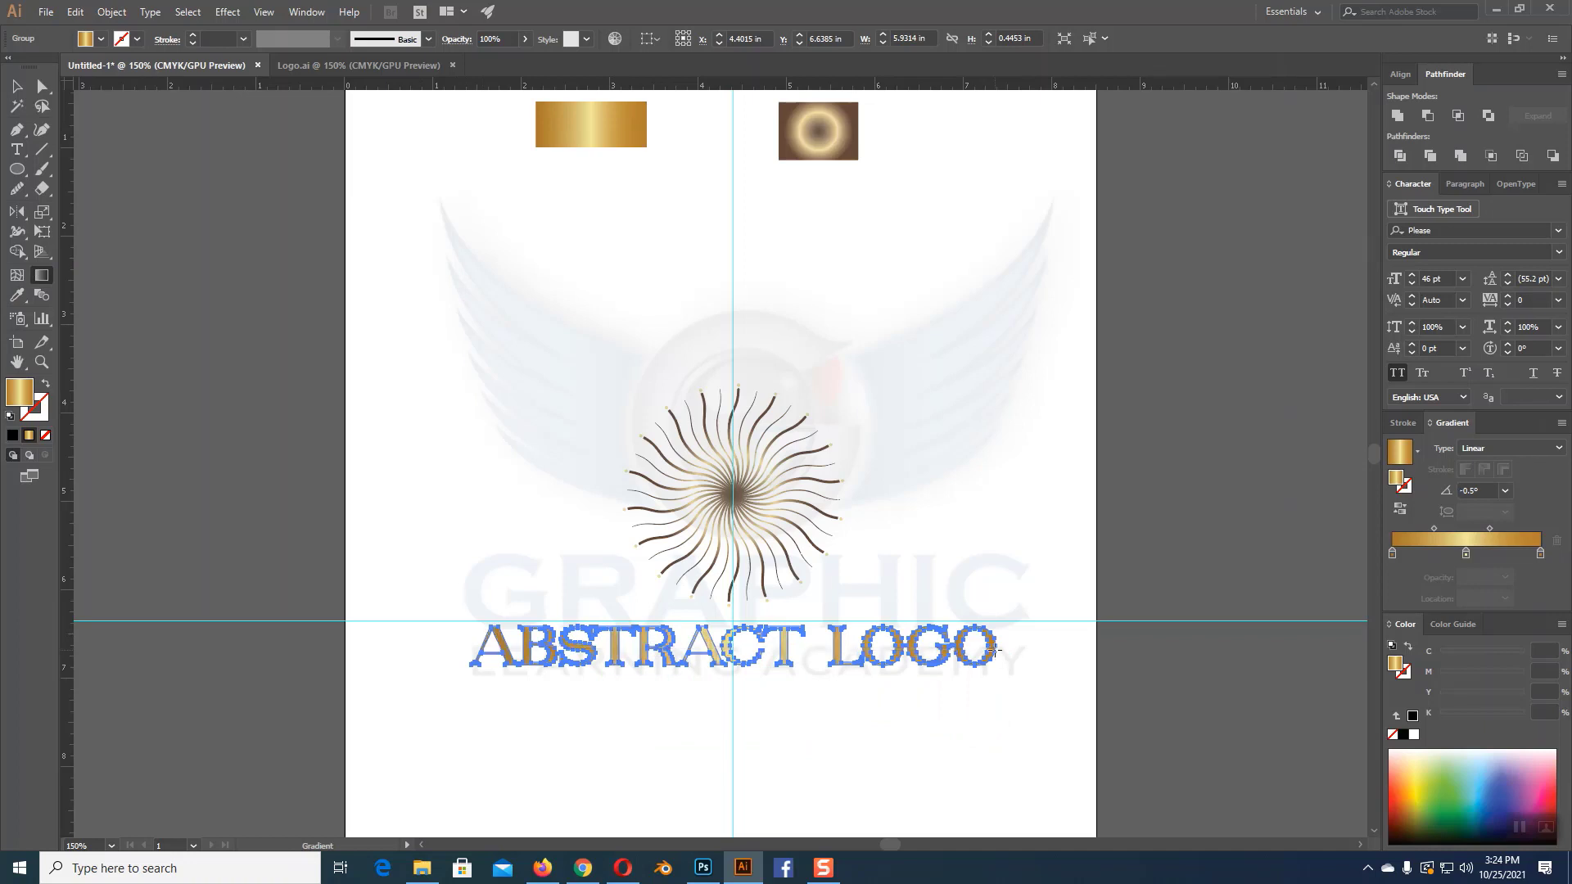
pyautogui.press('v')
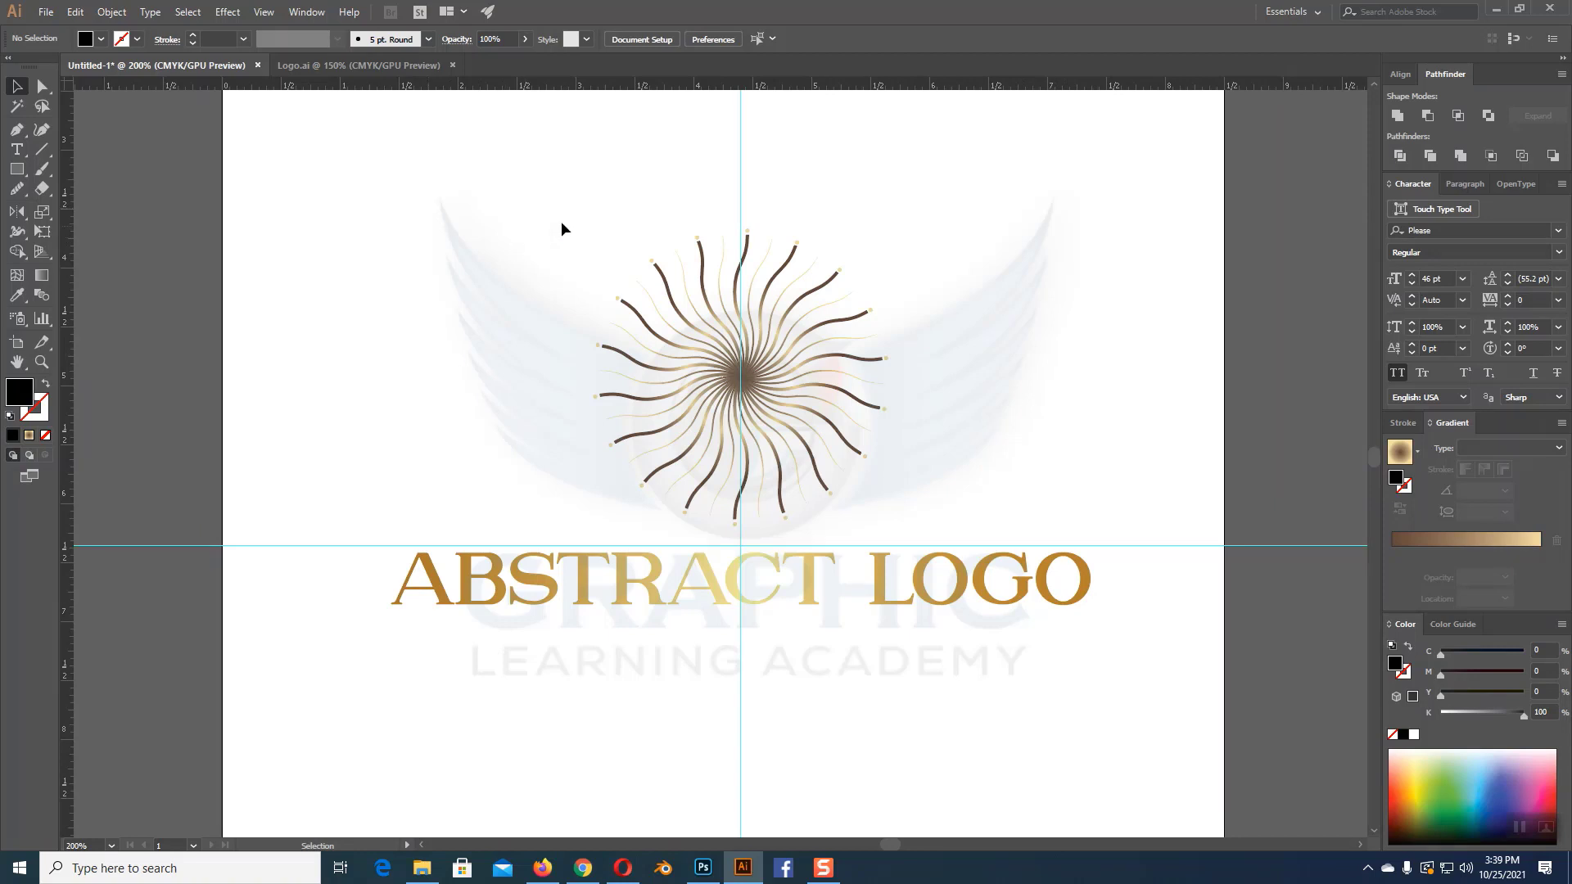
# Step: Switch to Photoshop and clear the layer selection to view the logo in the 42.psd mockup
pyautogui.click(702, 868)
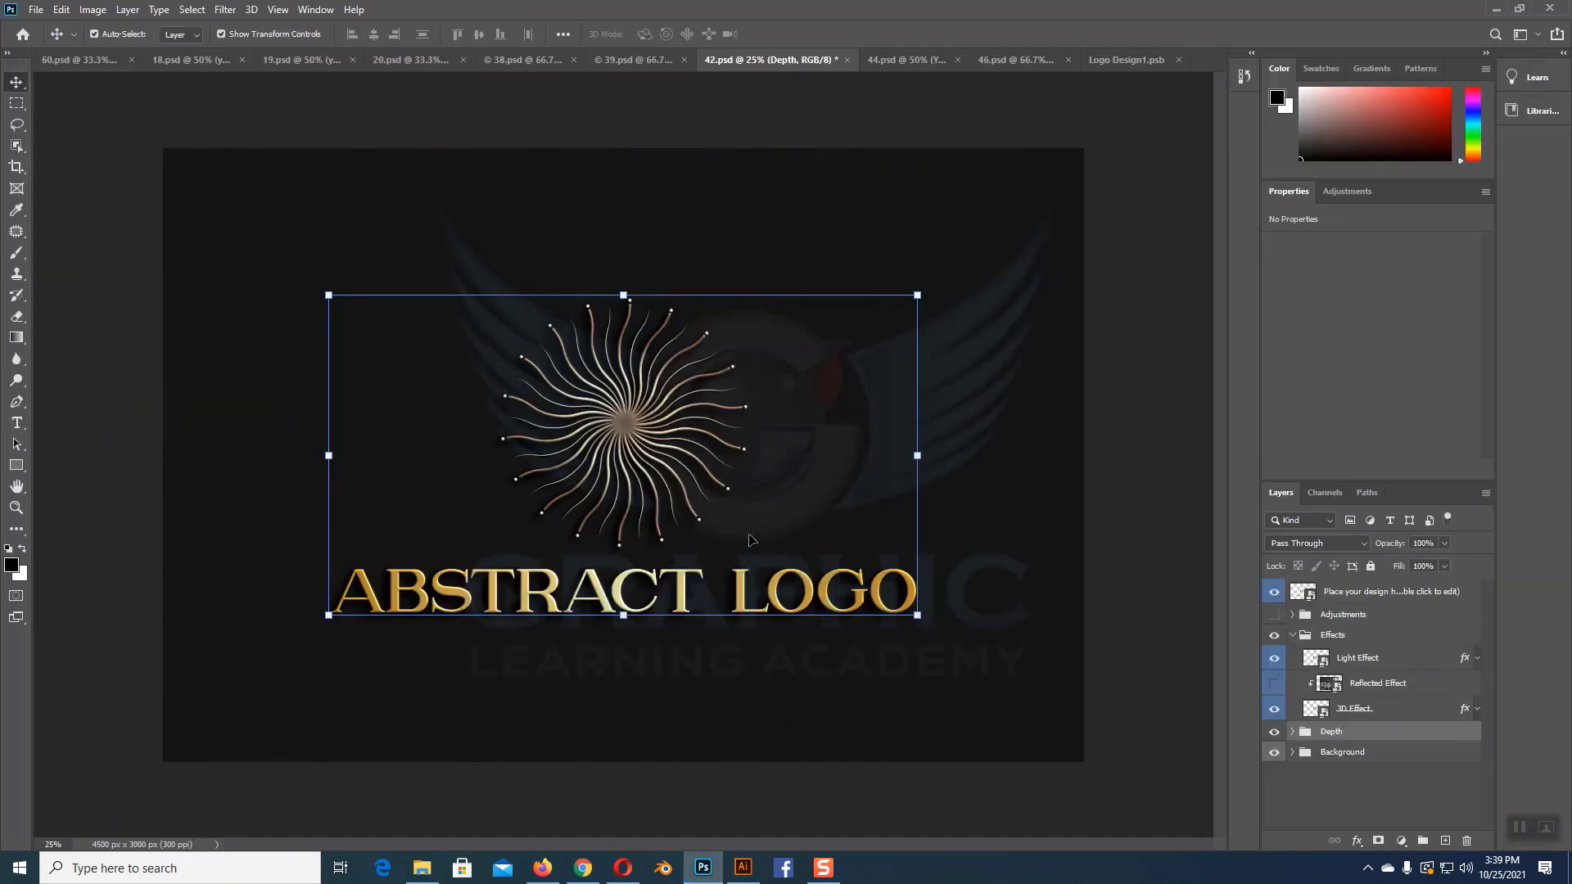
pyautogui.click(1140, 510)
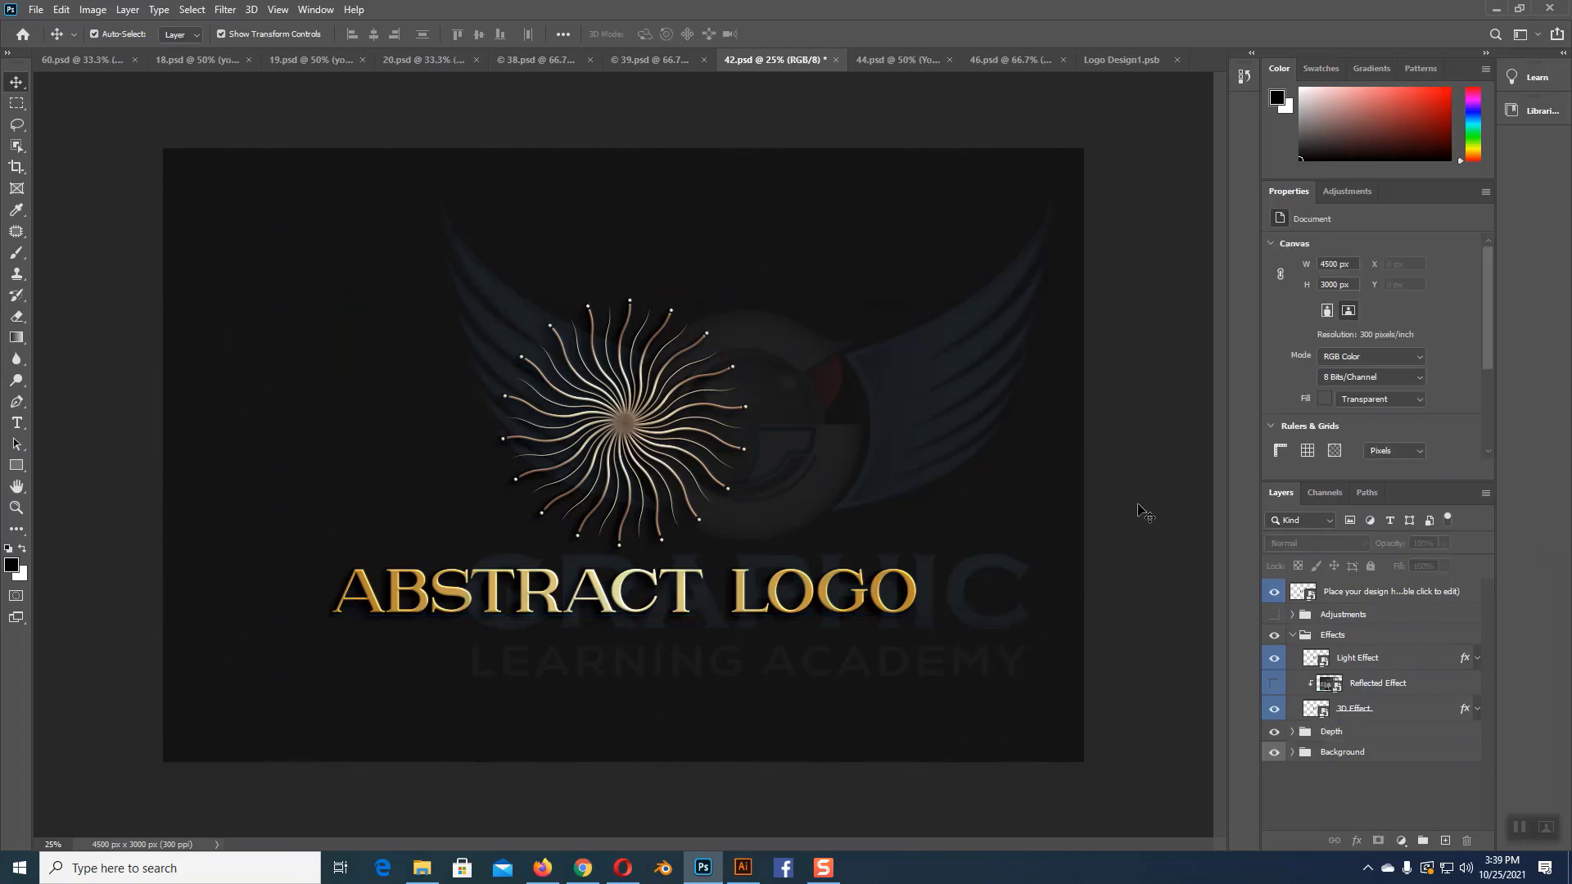